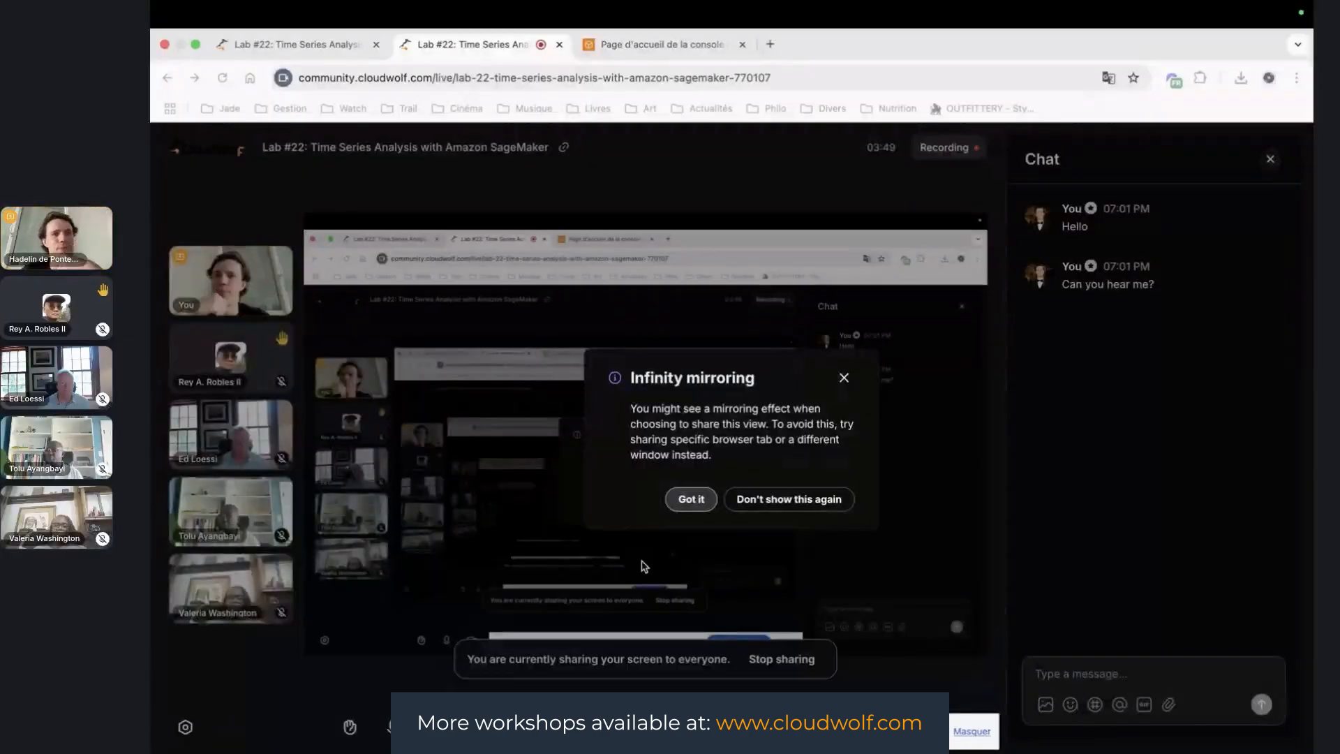
Step: Dismiss the mirroring notice, switch to the AWS console and open Amazon Forecast by searching for "forecast"
click(702, 499)
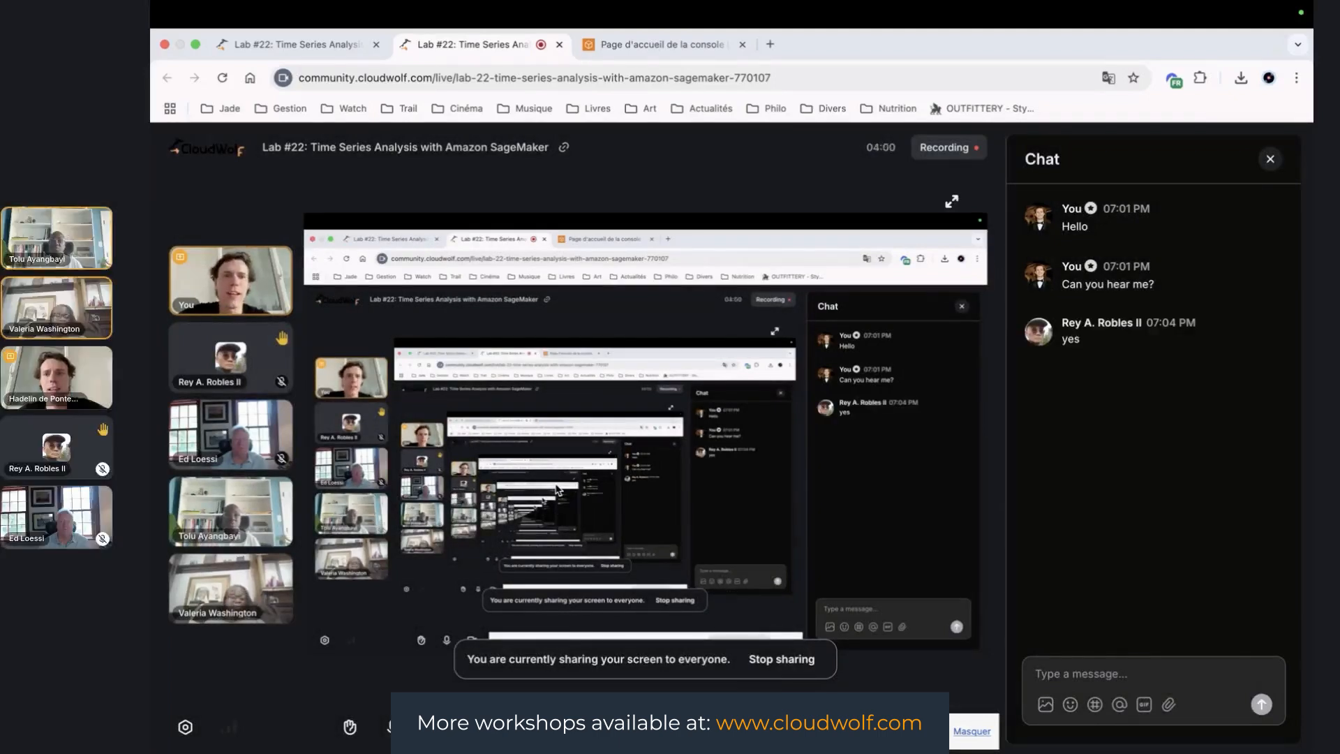
click(628, 44)
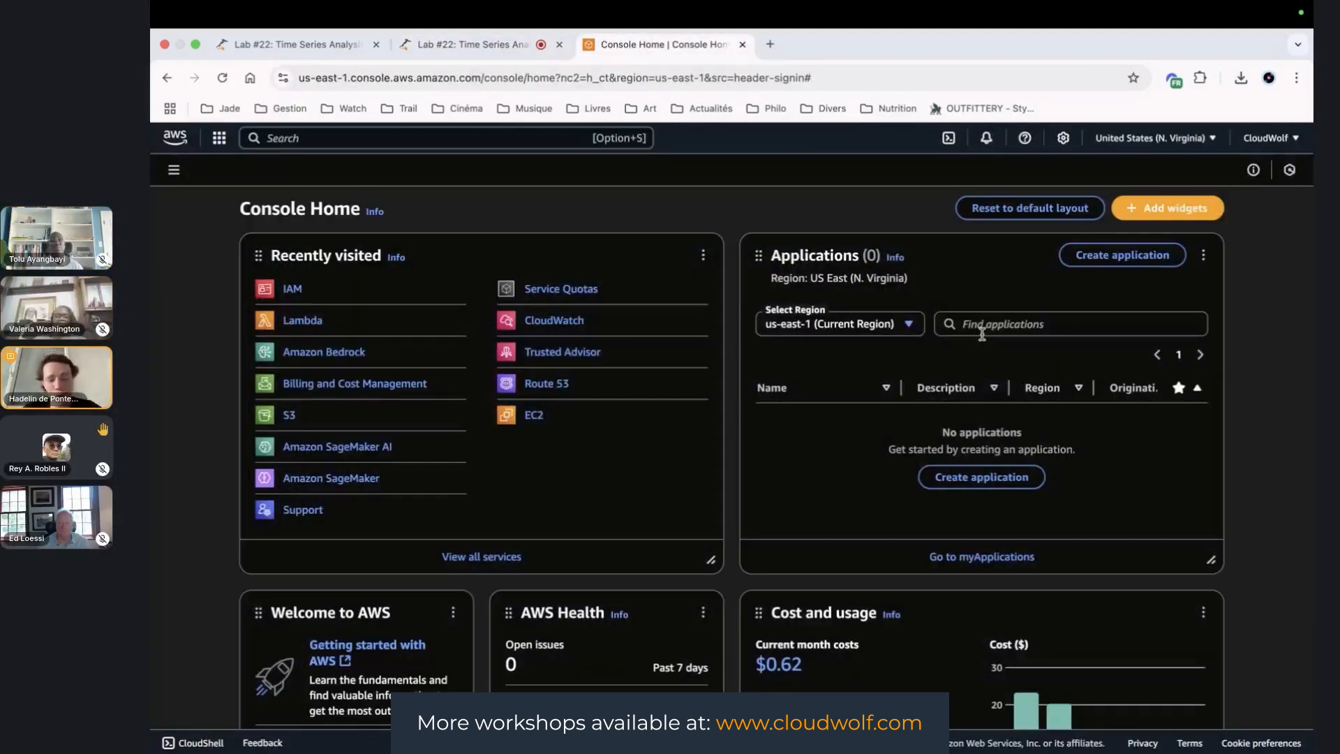
click(328, 138)
text(fore)
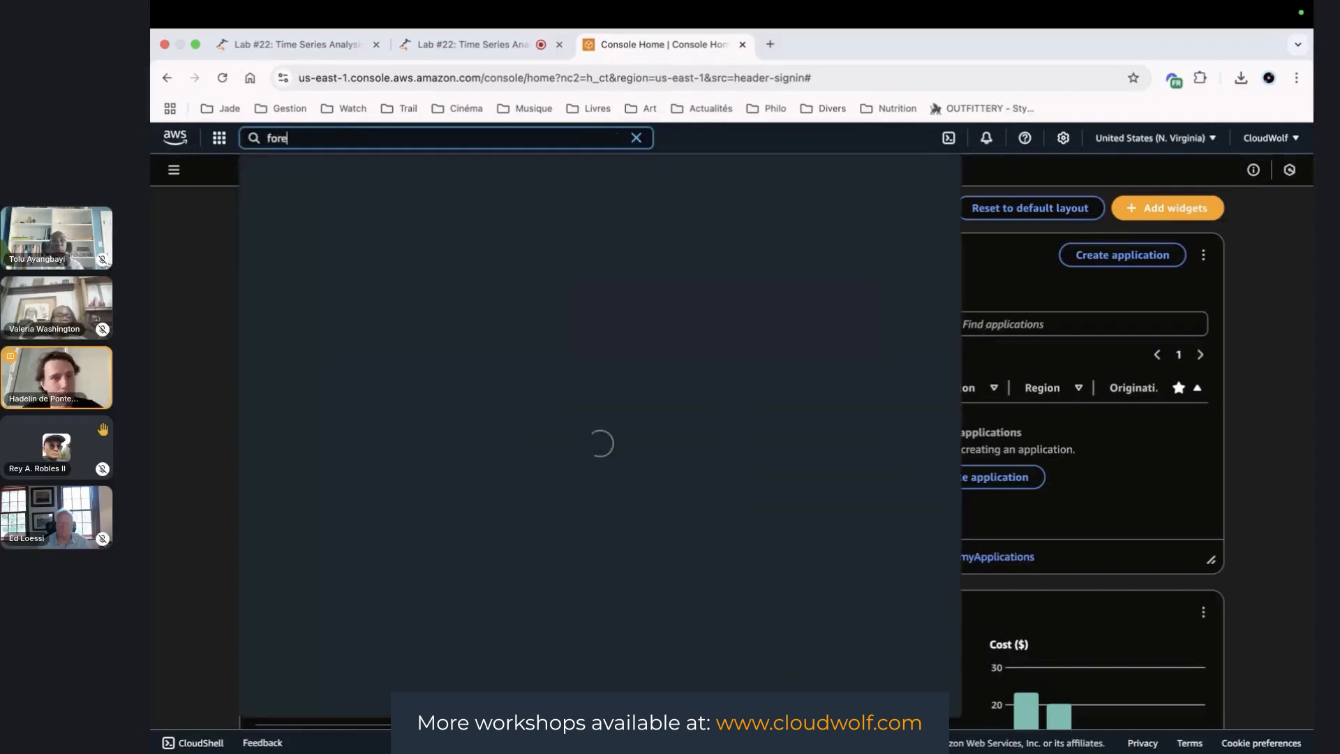
text(cast)
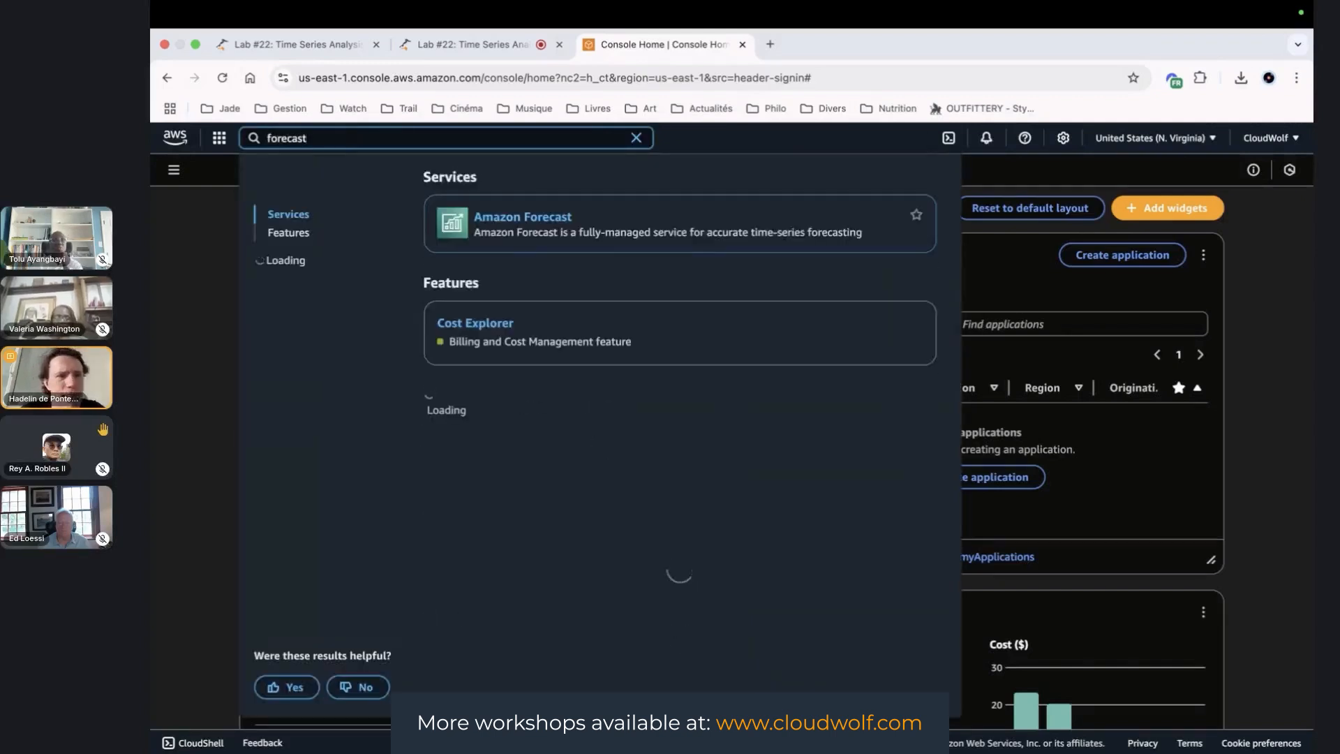
click(538, 222)
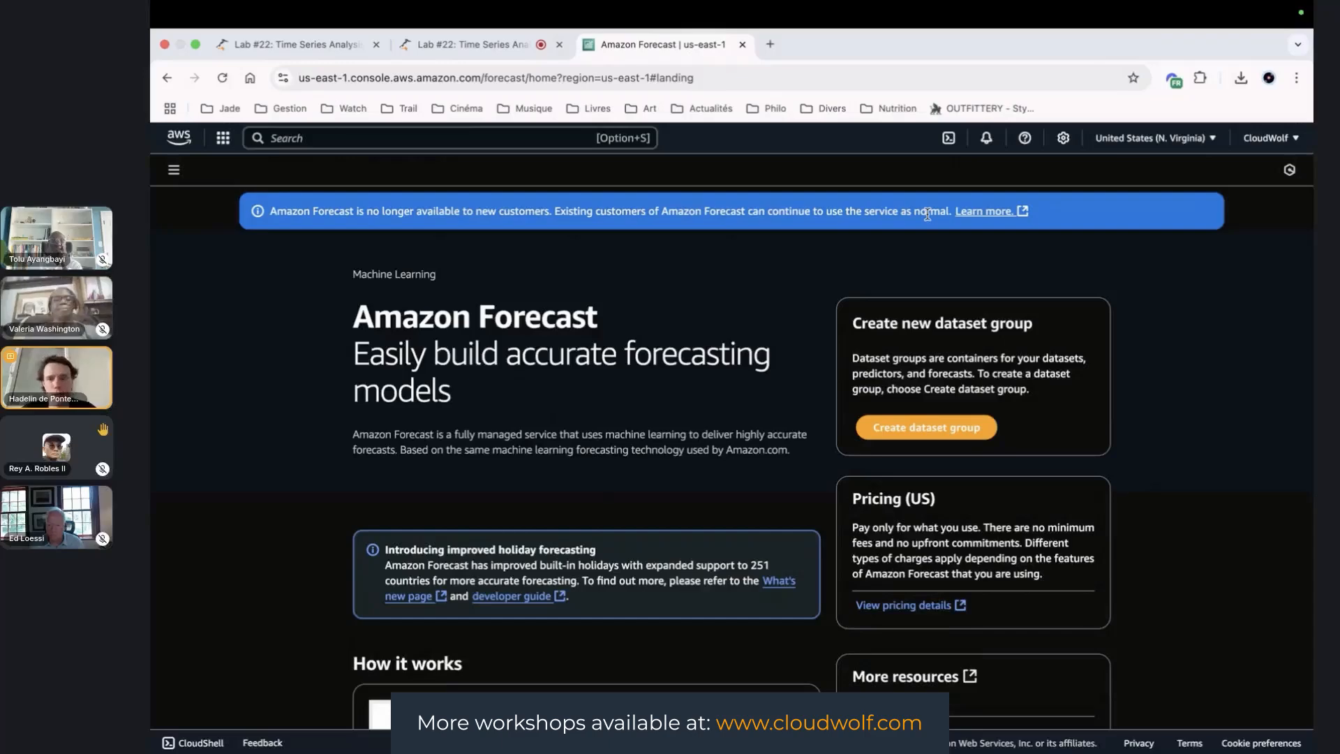
Step: Examine the Amazon Forecast landing page, including its availability notice and the How it works diagram
scroll(460, 573, down, 3)
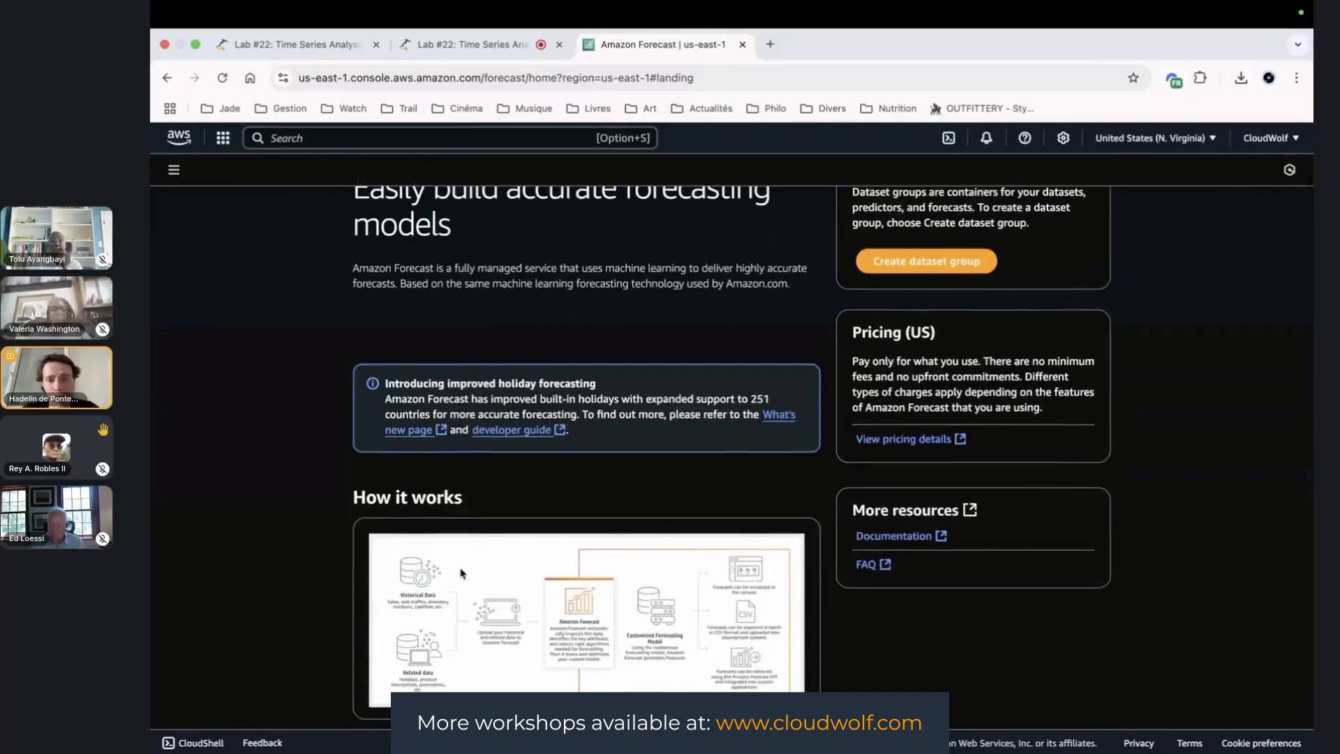
scroll(461, 573, down, 7)
scroll(460, 568, up, 15)
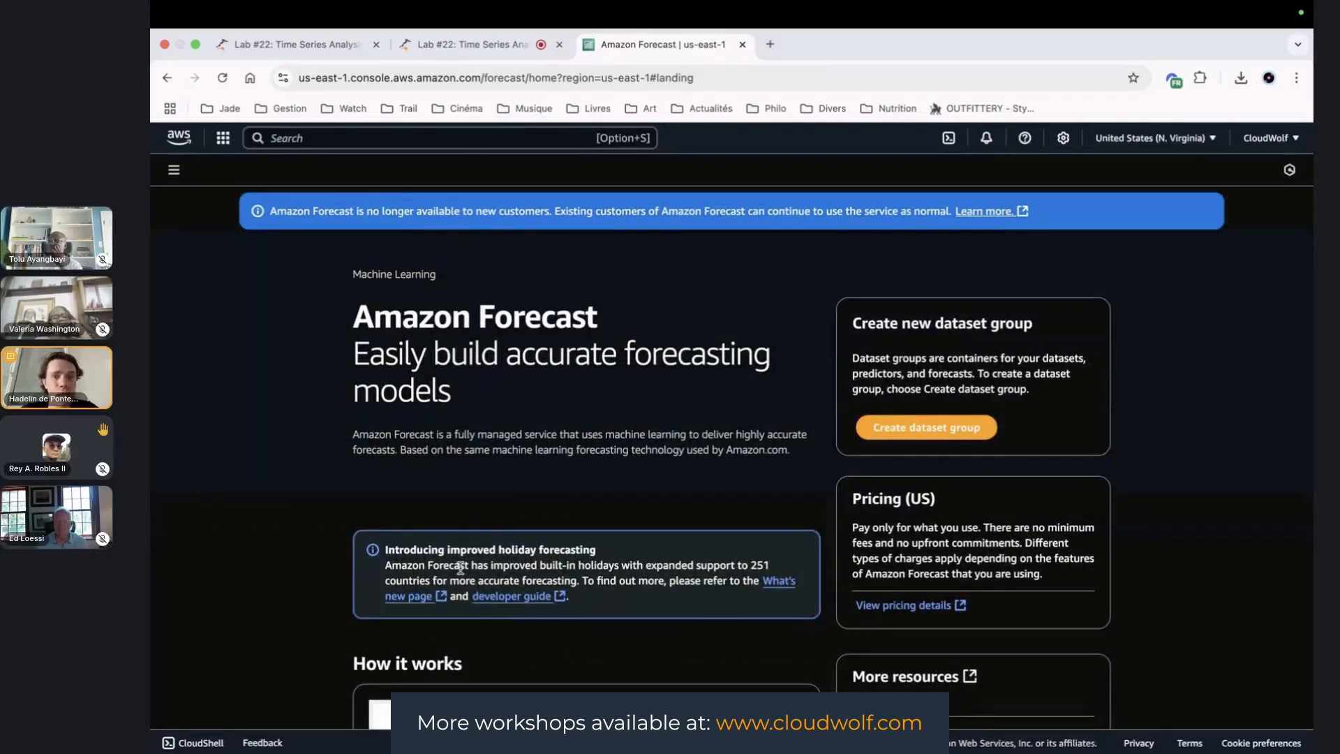
click(486, 43)
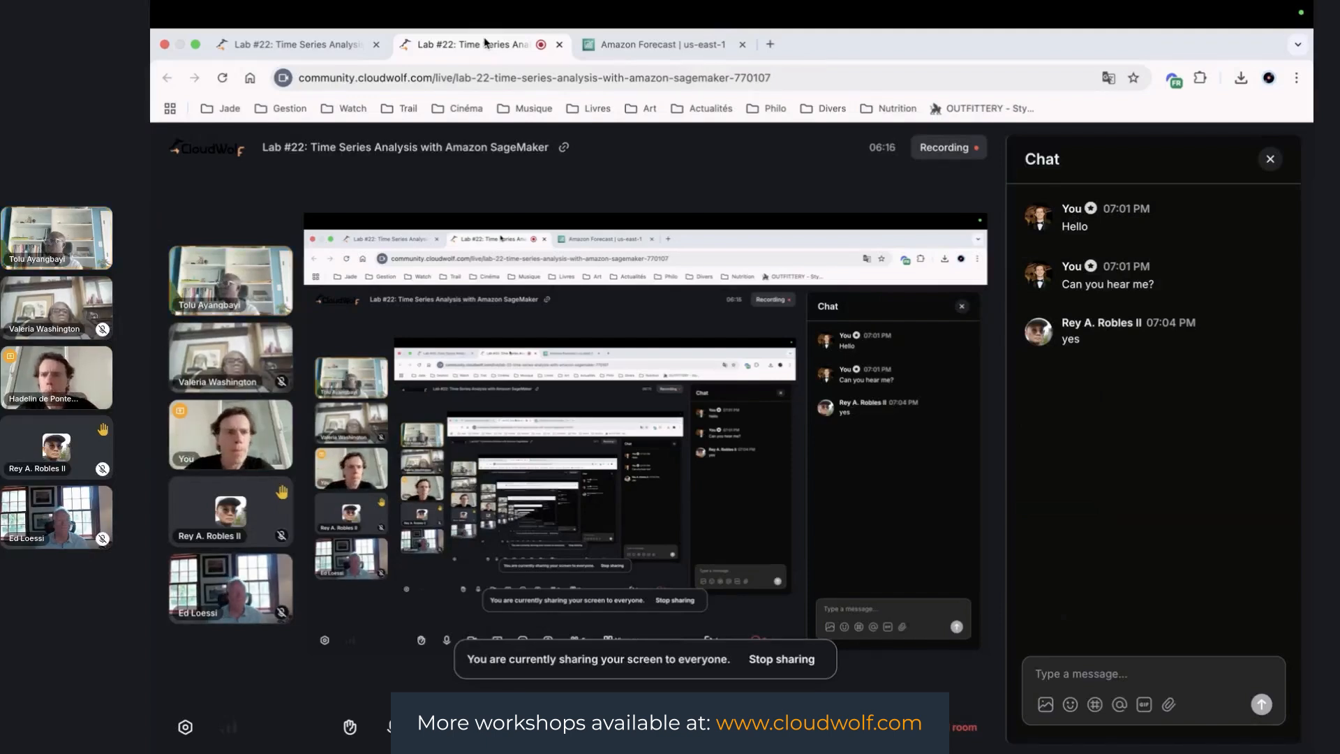
click(606, 44)
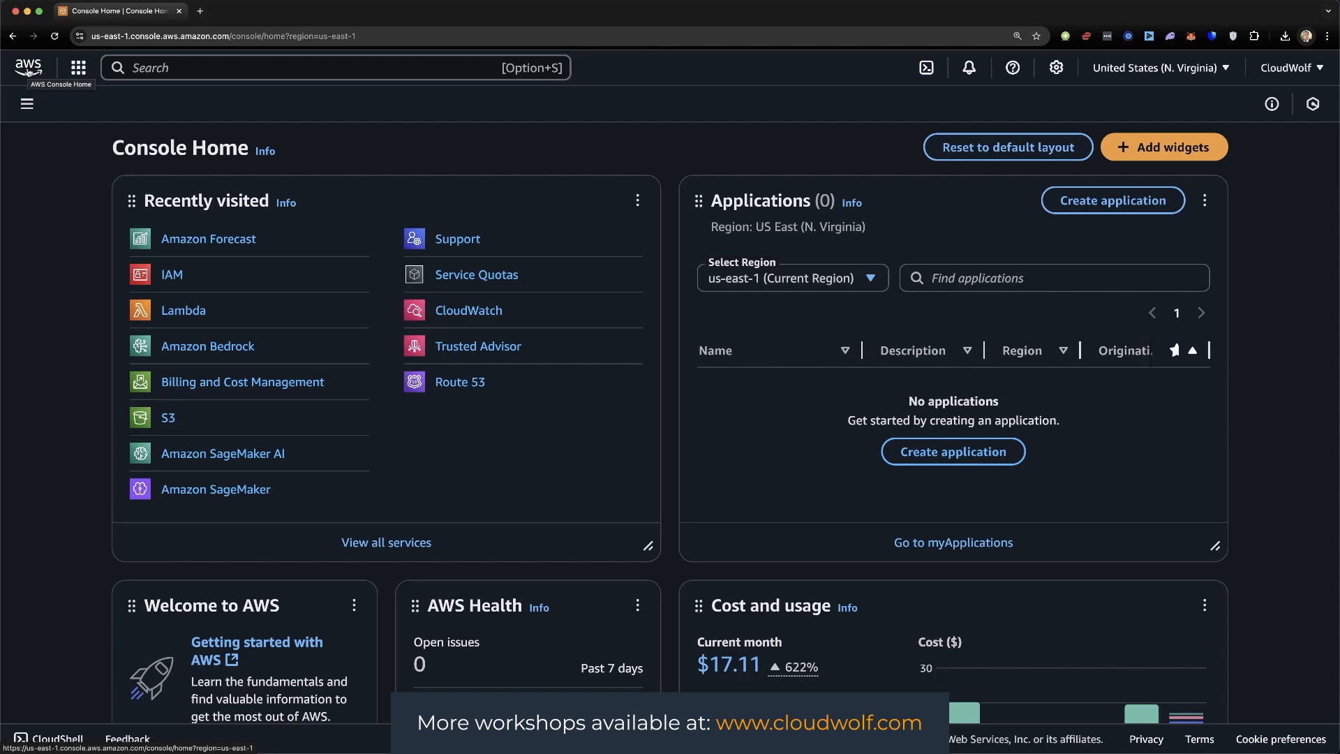
Step: Search the AWS console for "sagemaker ai" and open the Amazon SageMaker AI service
click(153, 68)
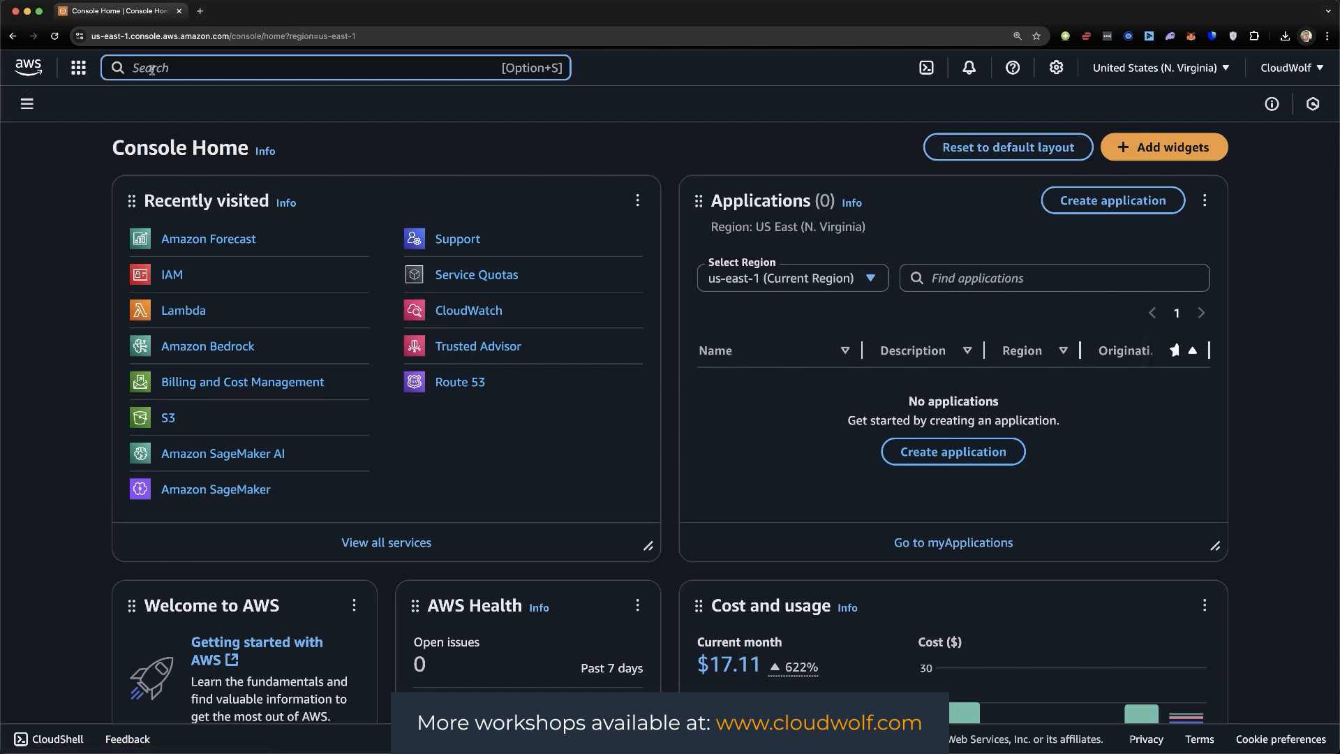
text(sagemaker Canvas)
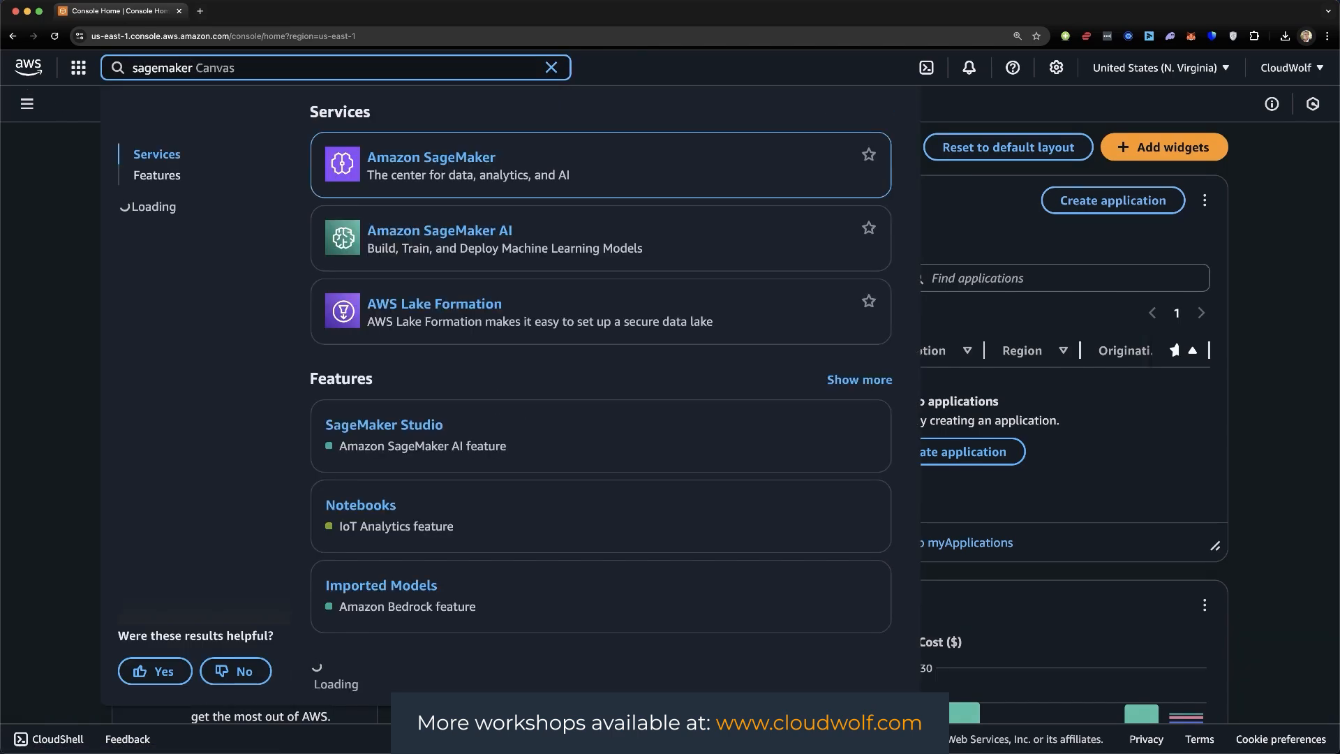
key(alt+BackSpace)
text(ai)
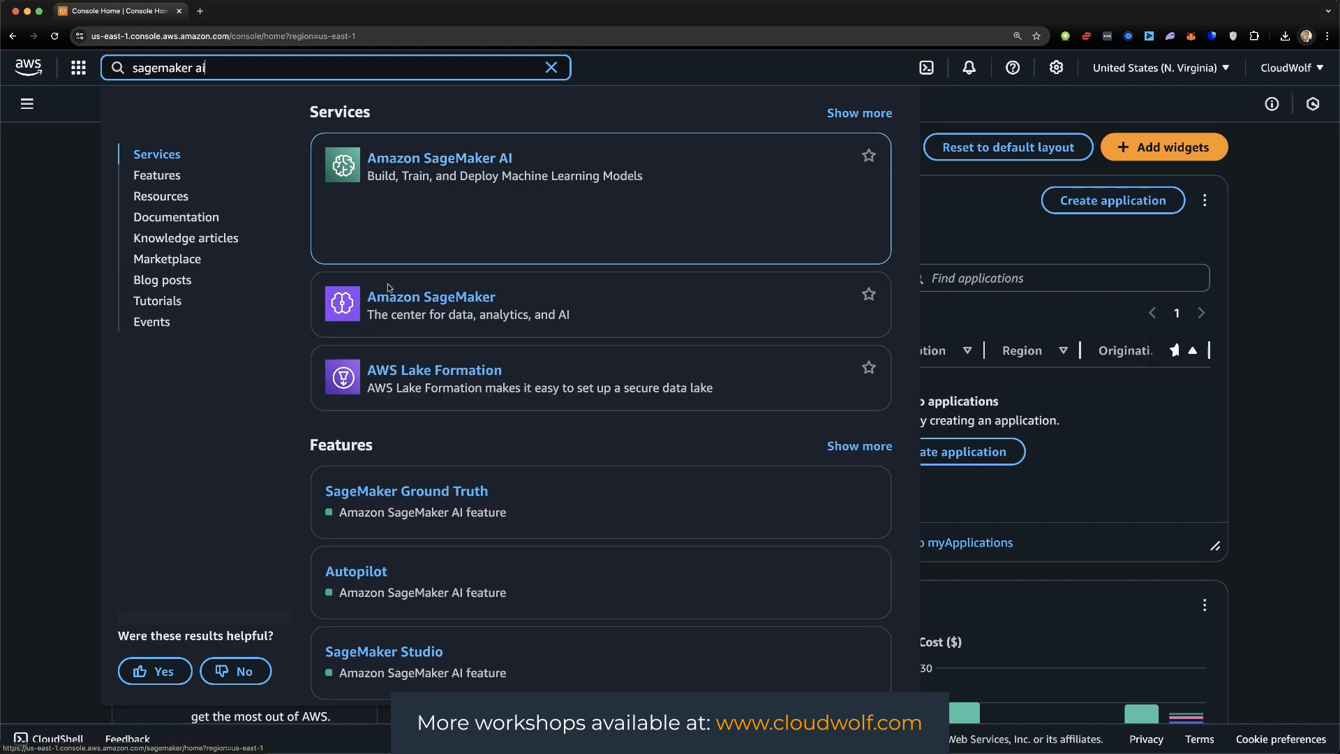
click(440, 158)
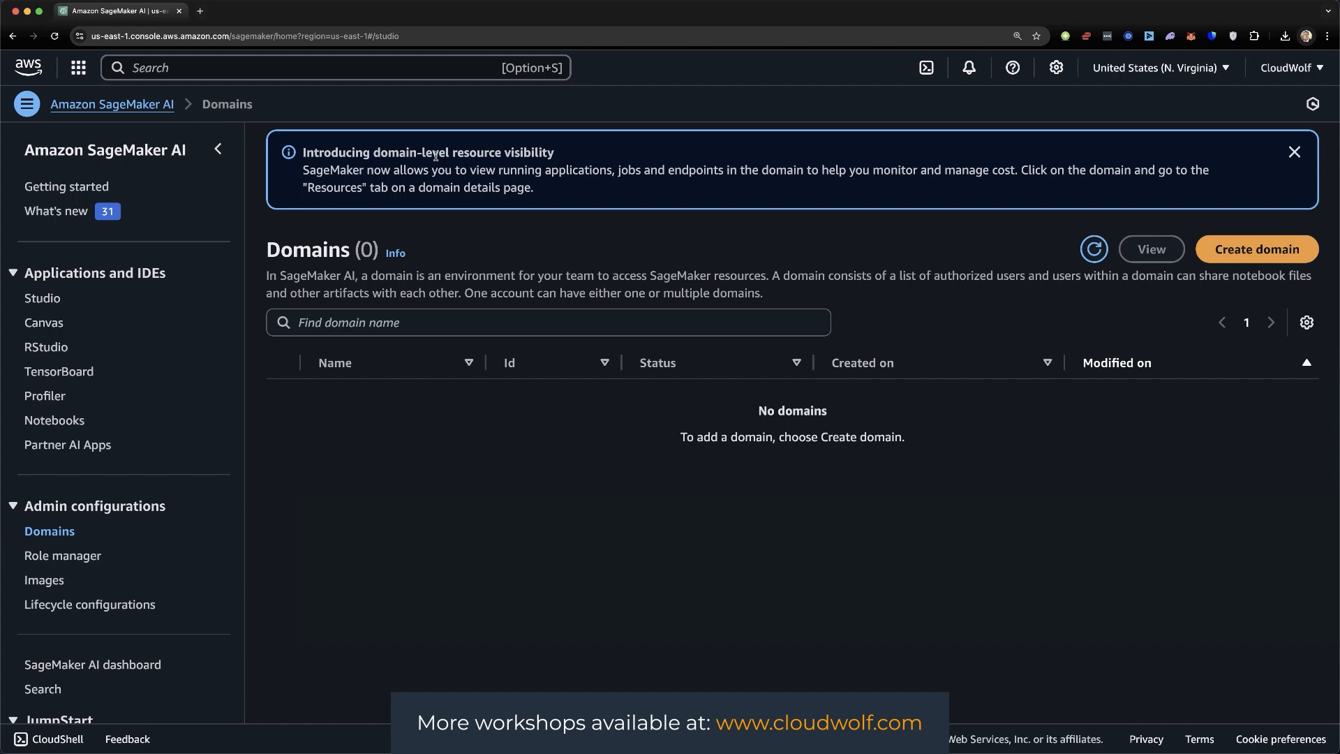
Step: Create a SageMaker domain with the single-user quick setup and check its user profiles and domain settings
click(1257, 259)
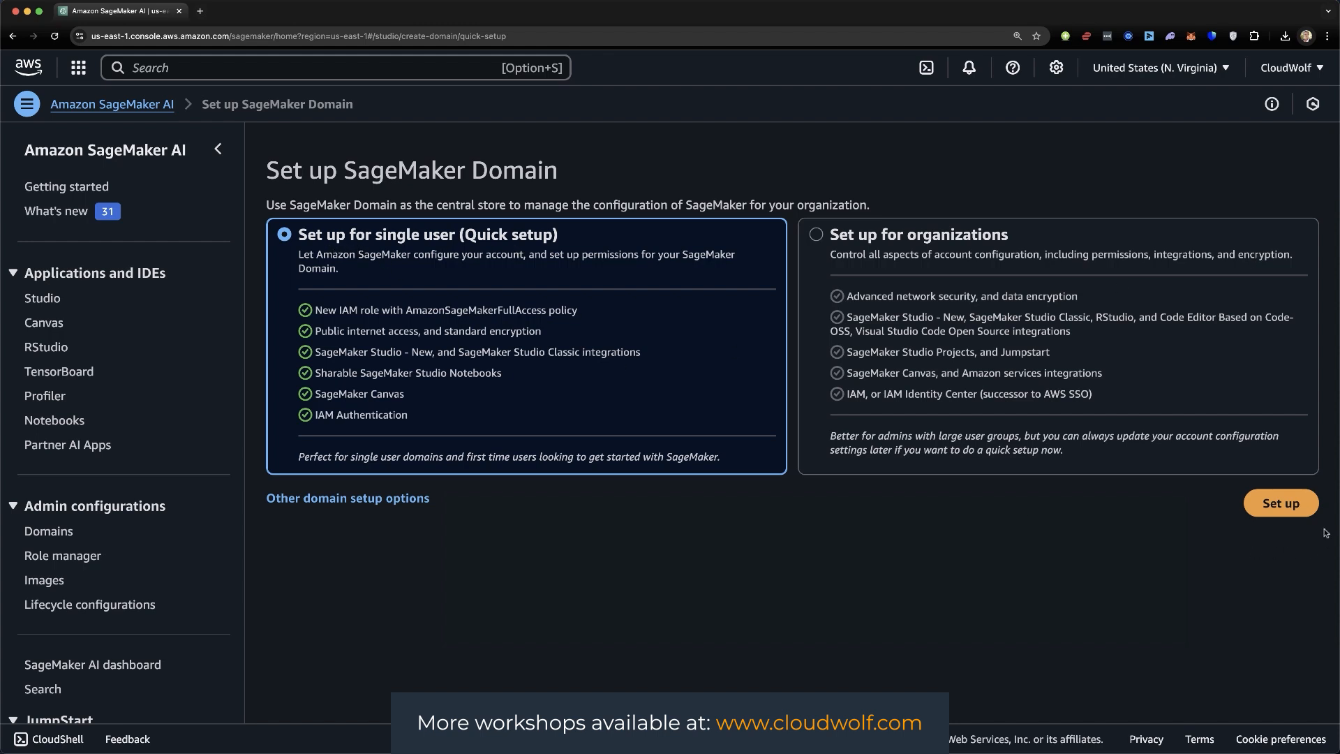
click(1283, 505)
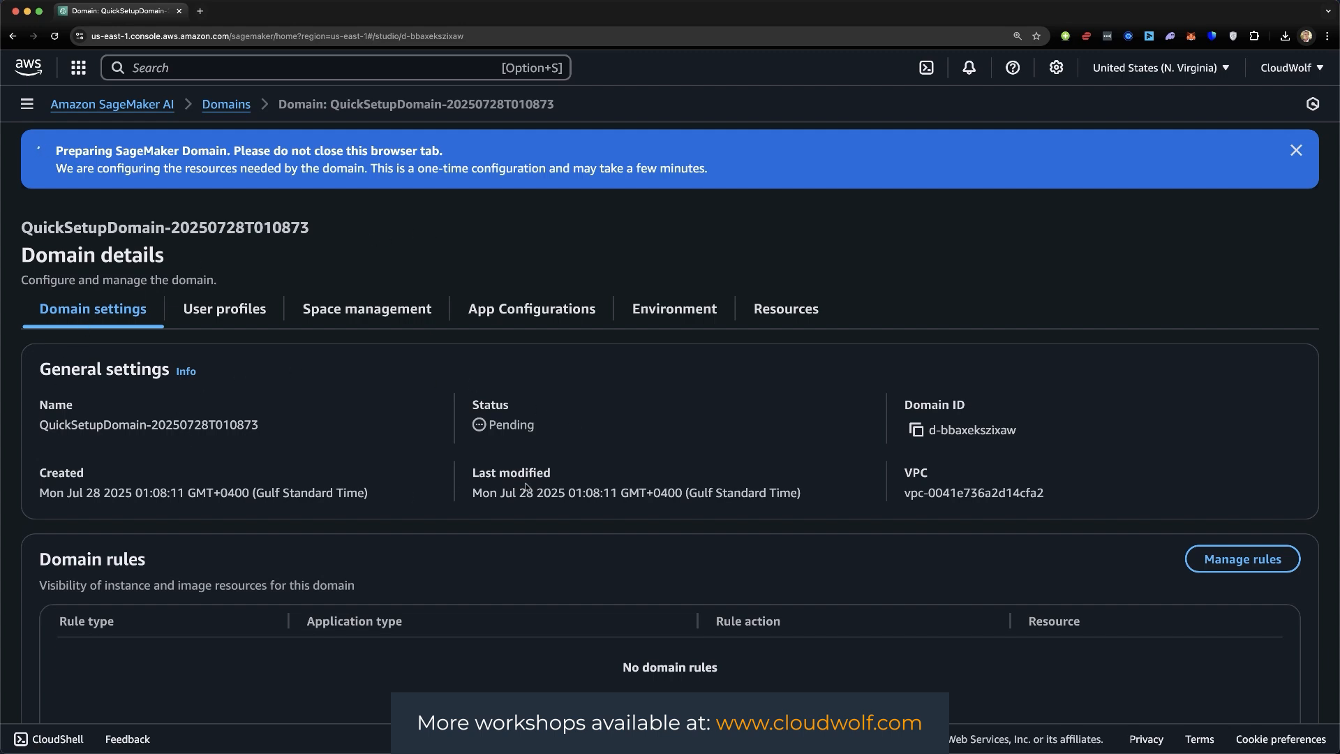
click(220, 311)
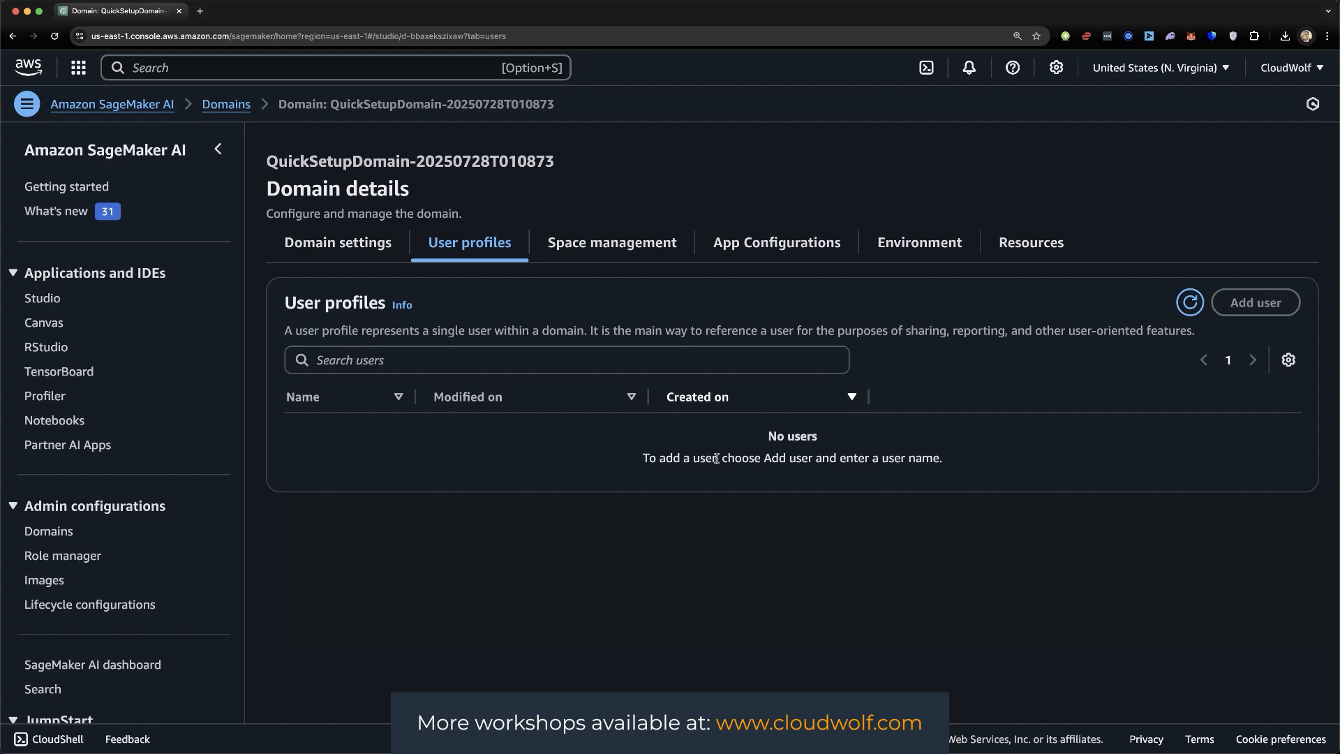
click(305, 250)
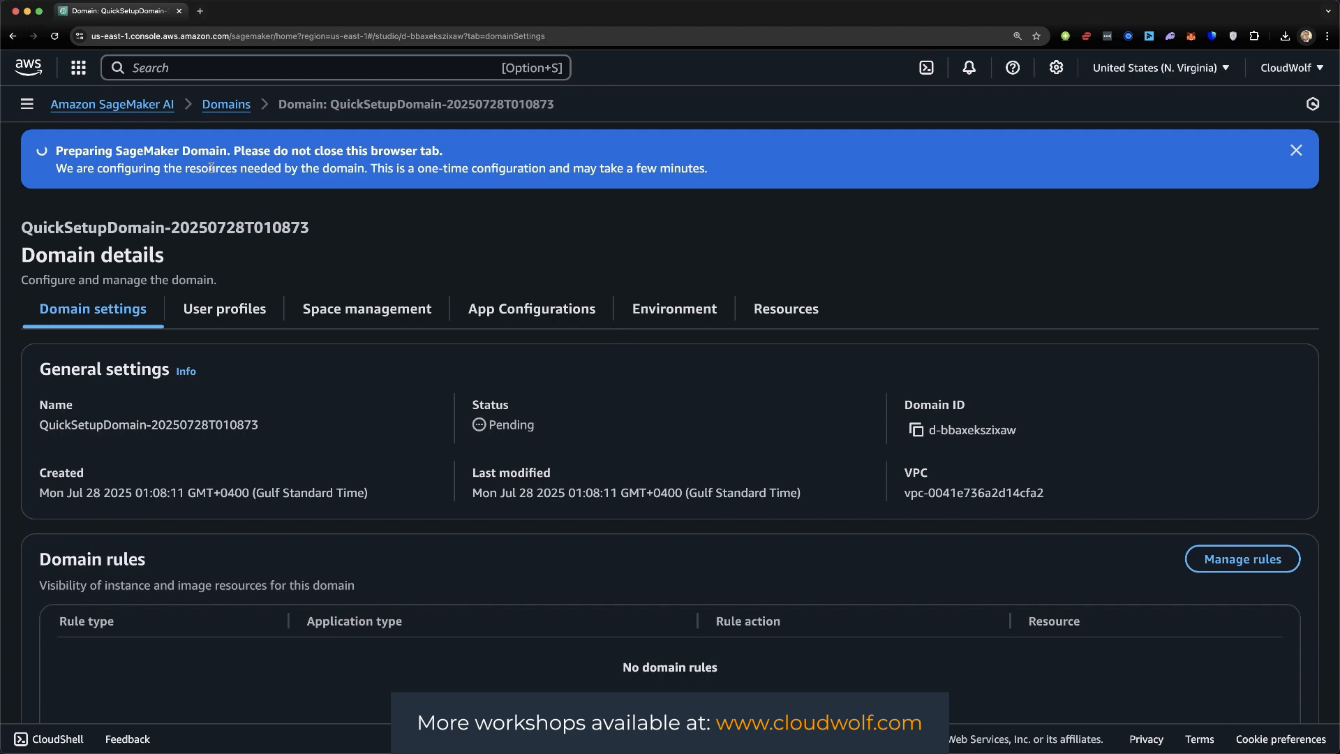
click(208, 315)
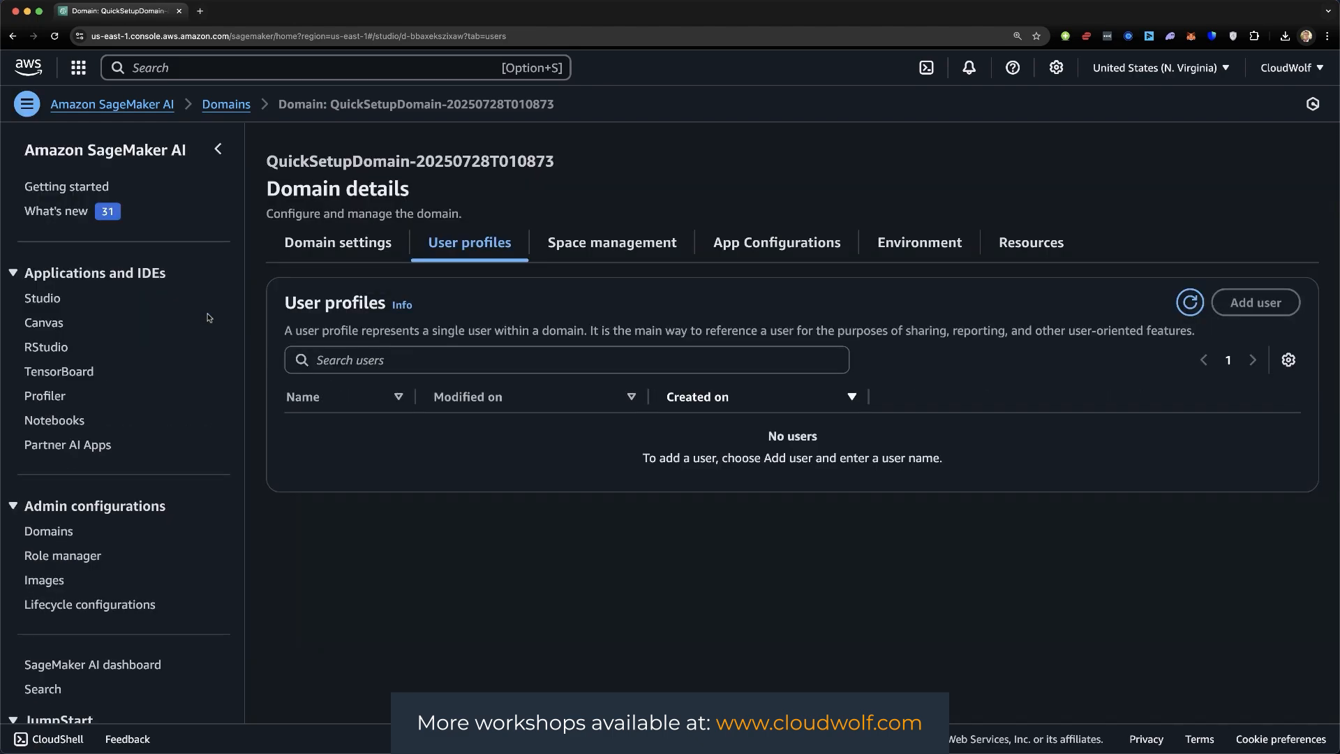
click(376, 244)
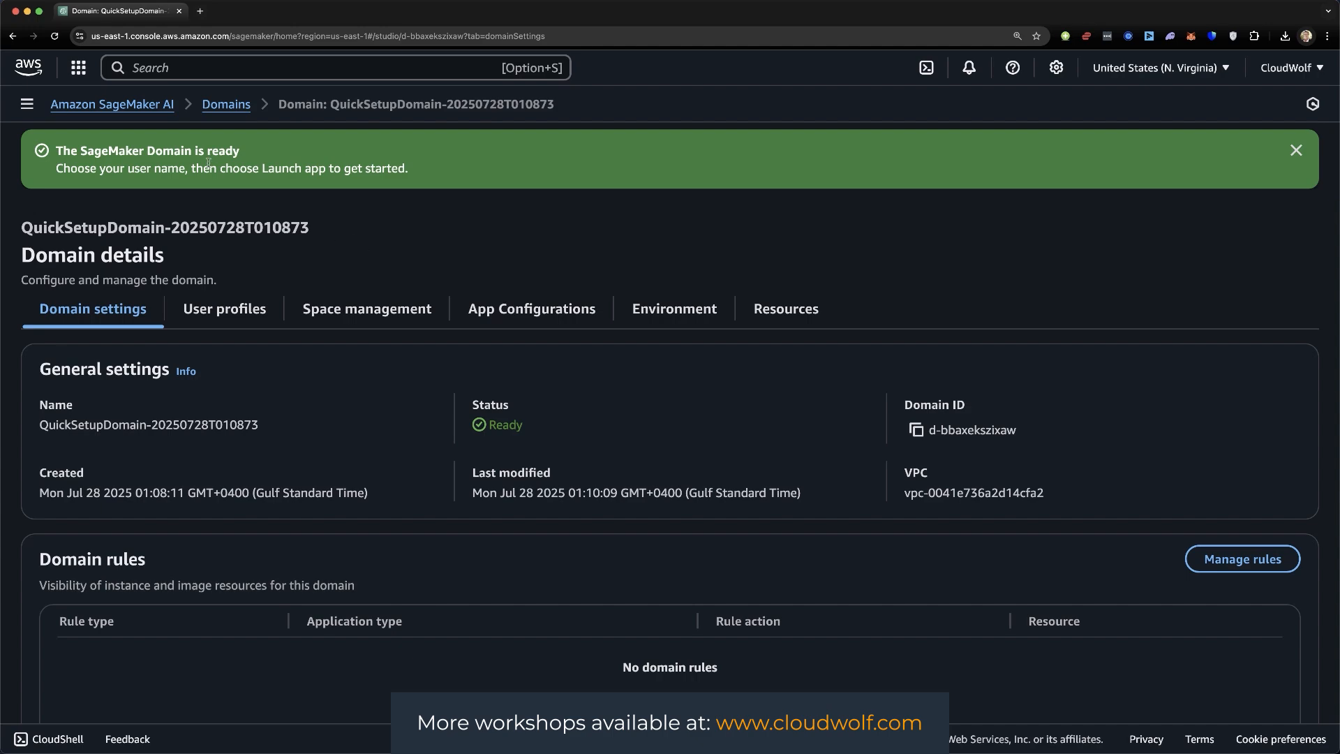
Step: Launch Canvas from the default user profile of the new domain
click(213, 315)
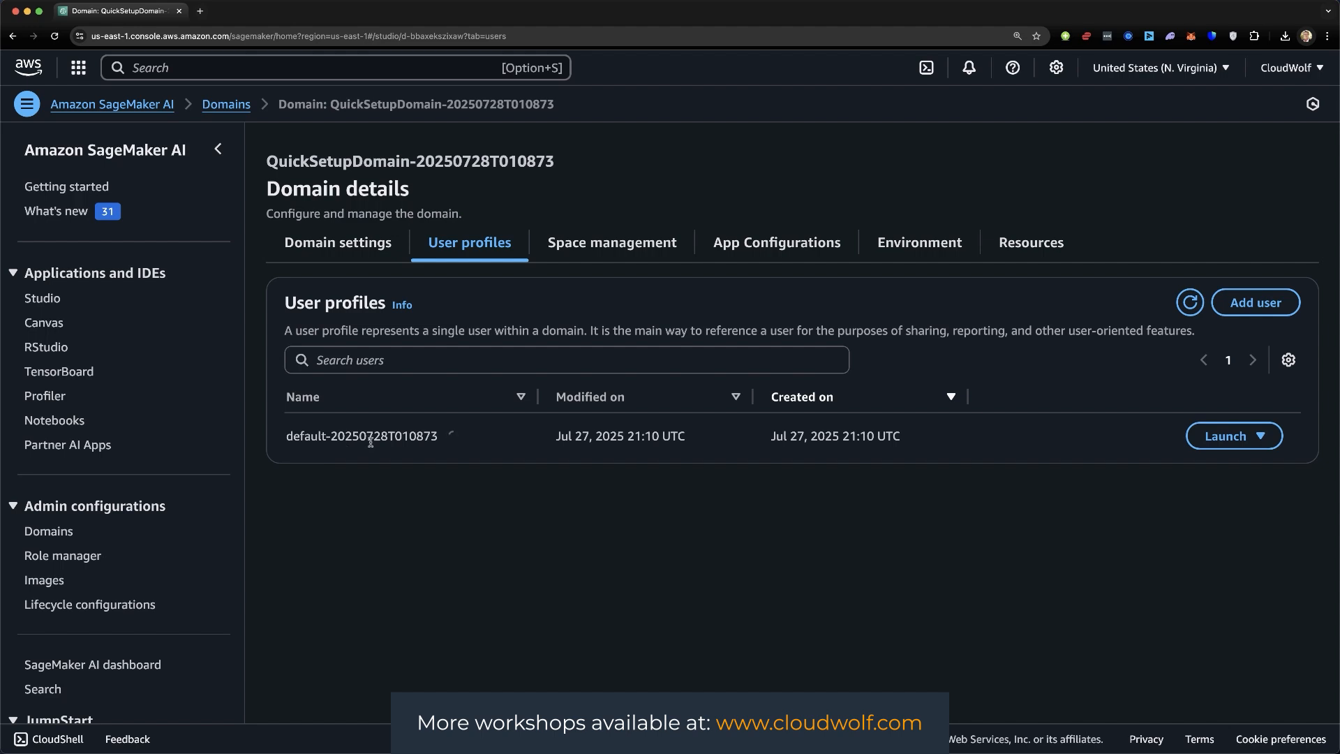
click(1254, 440)
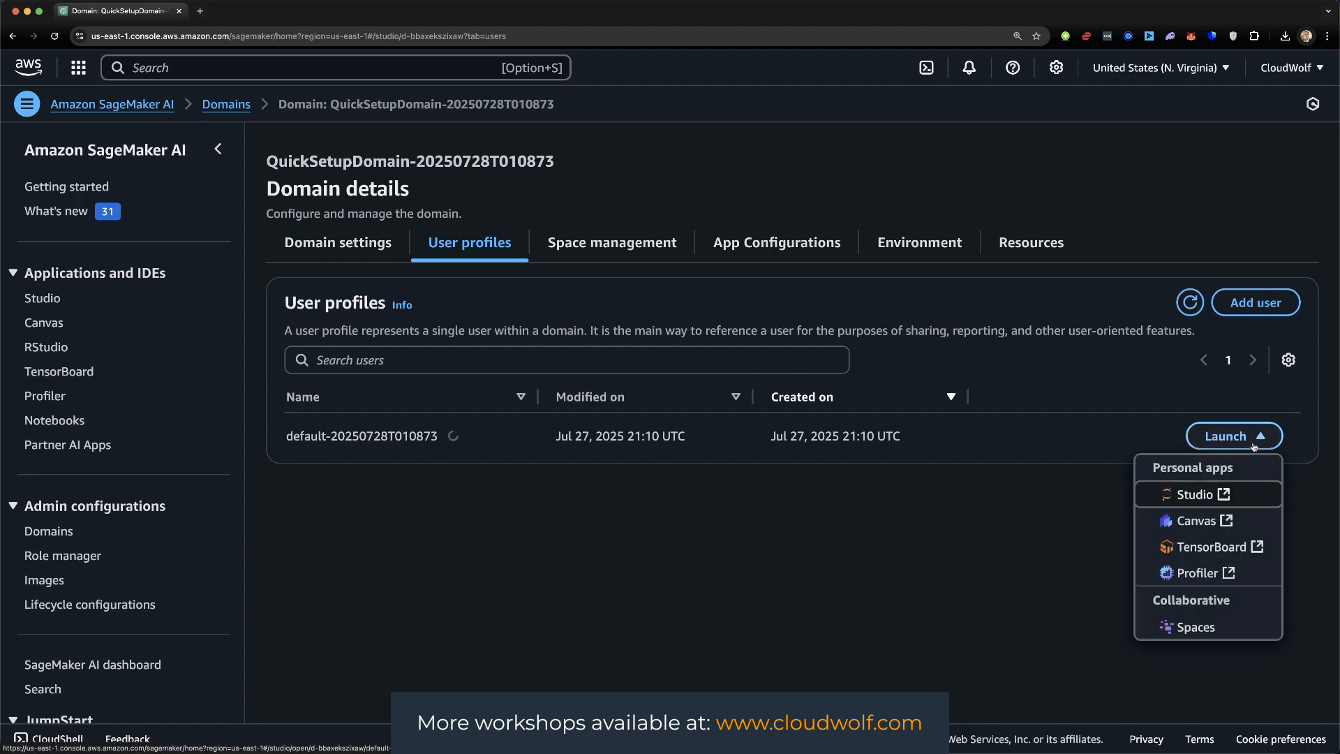
click(1195, 521)
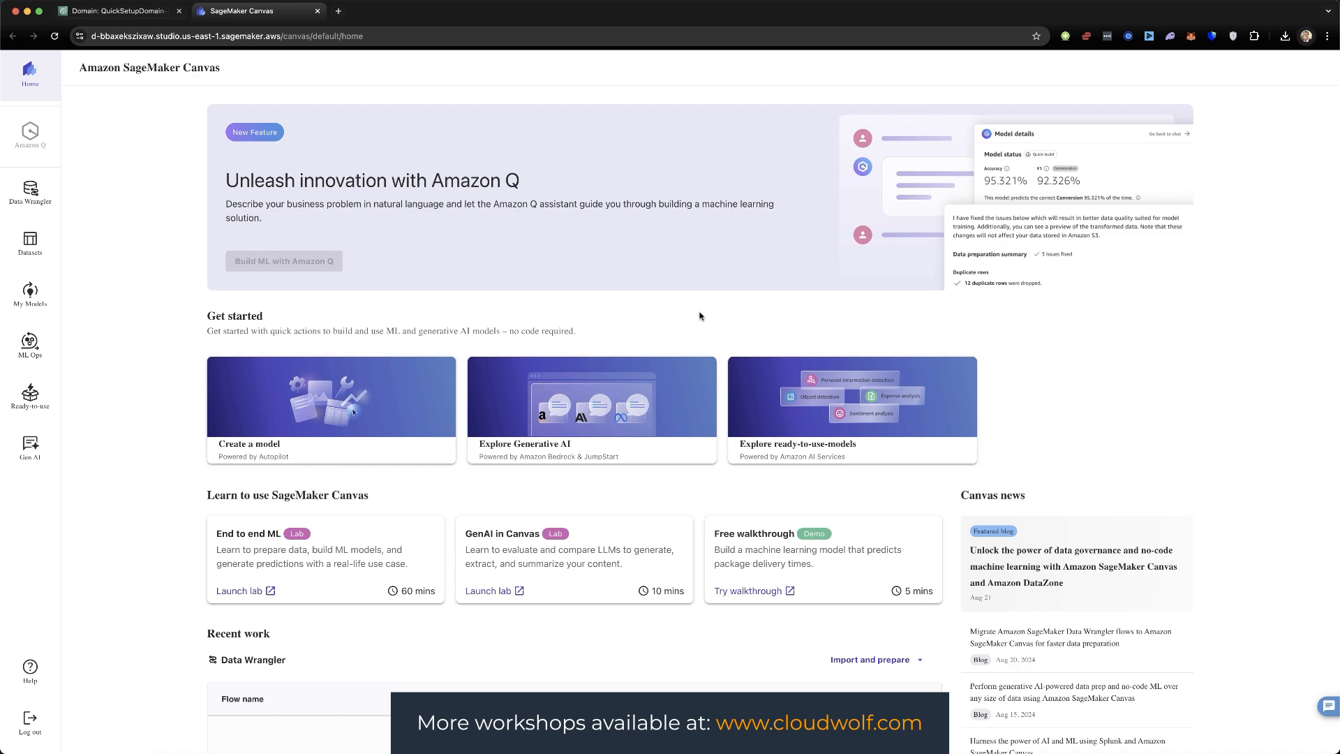
Step: Create a new tabular dataset named demand_forecasting in the Canvas datasets
click(30, 244)
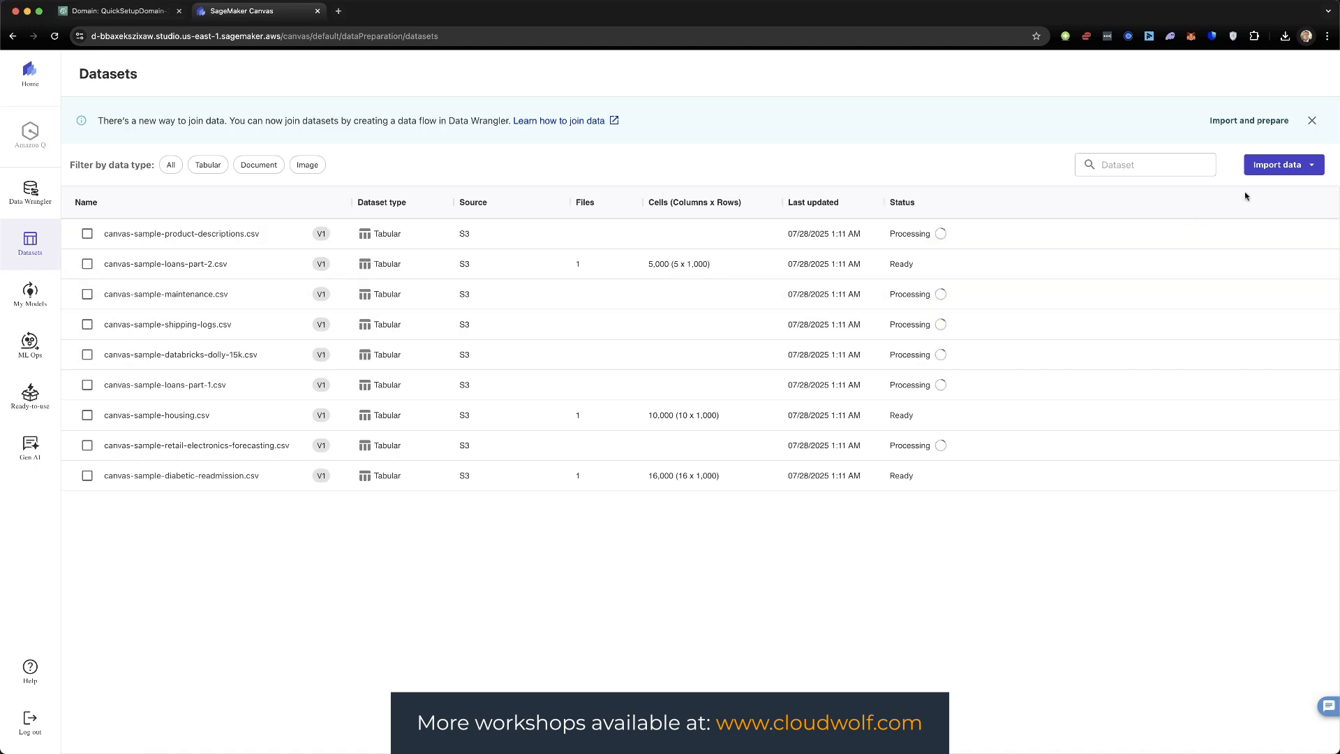
click(1281, 168)
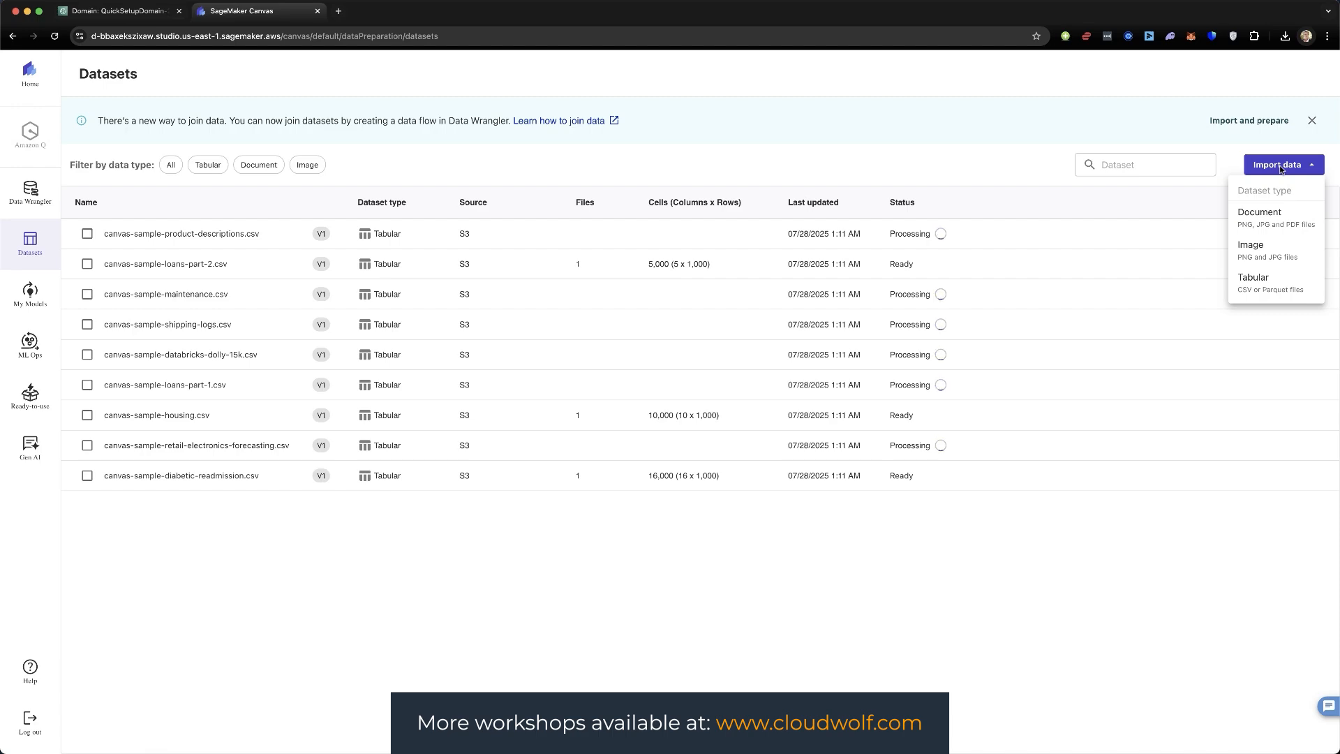
click(1259, 282)
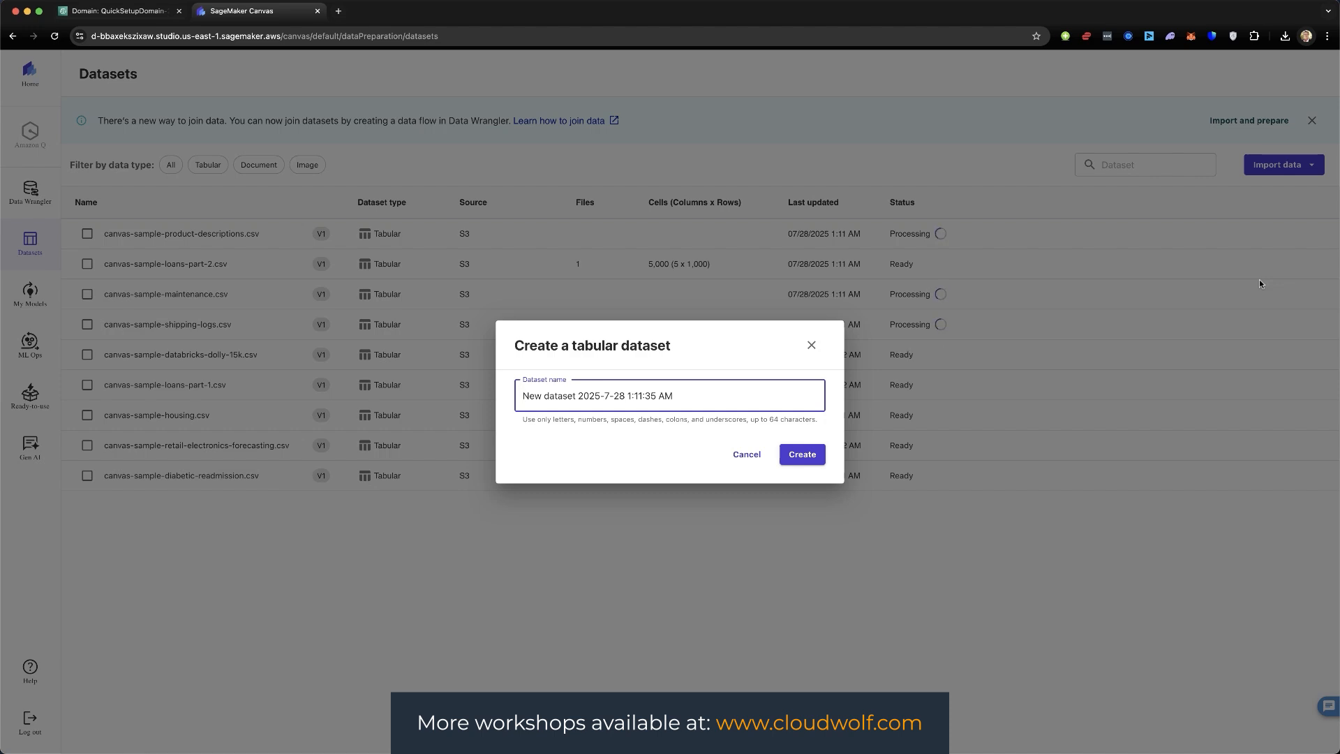
key(super+a)
text(demand_forecasting)
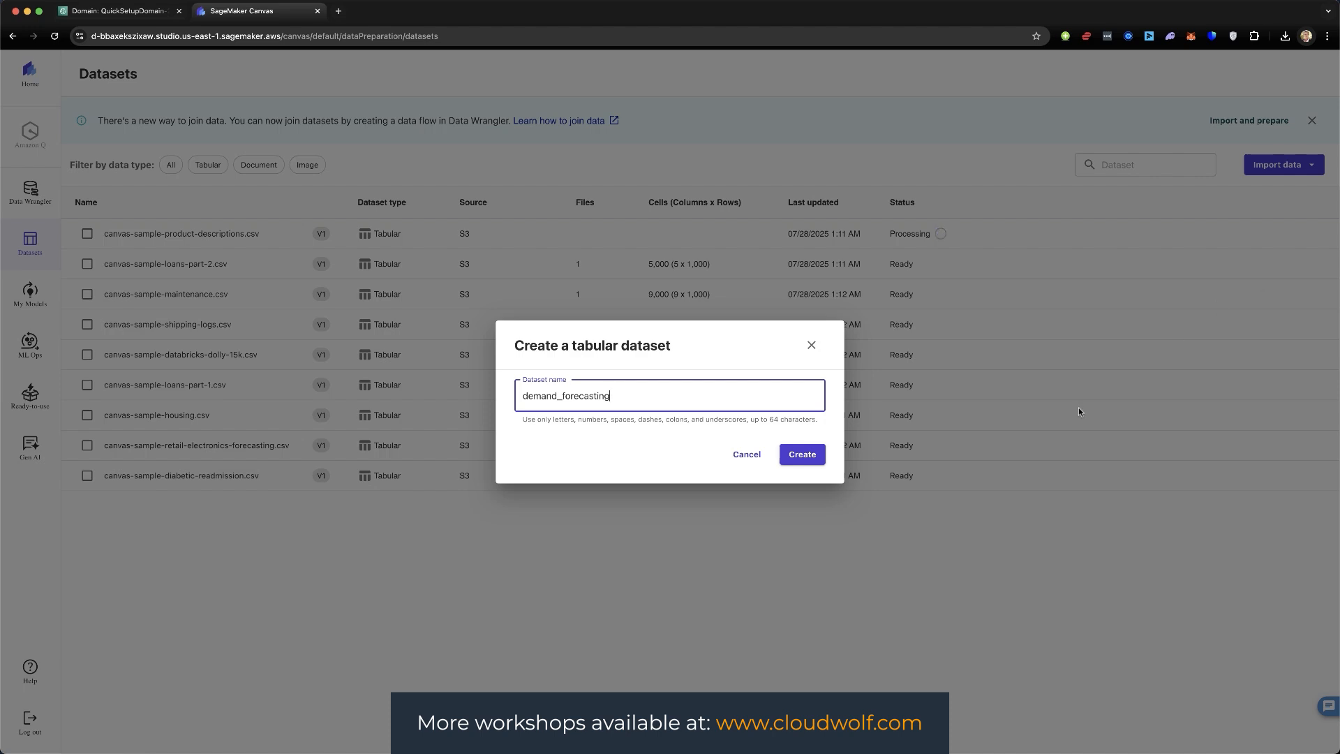
click(810, 455)
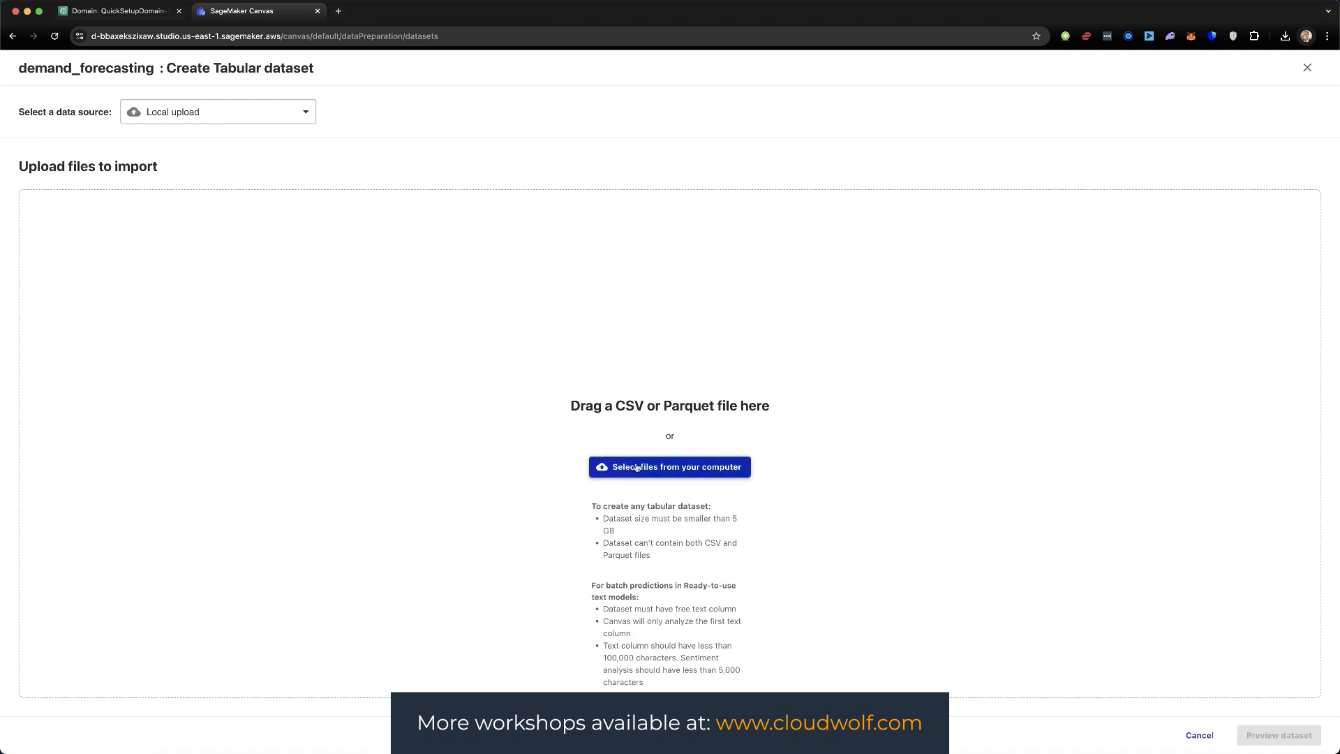
Step: Choose files from the computer for the upload and open the Live Lab #22 - Datasets folder with its full subfolder names shown
click(689, 473)
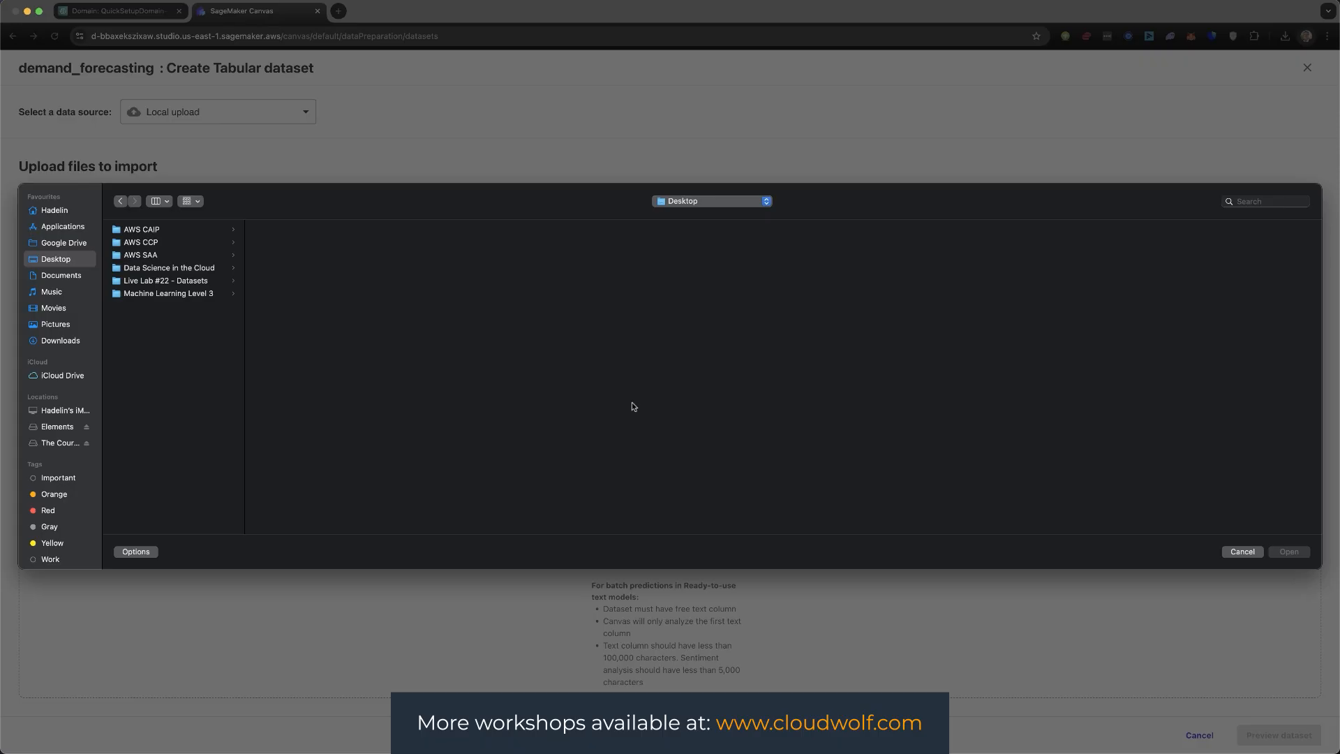
click(144, 282)
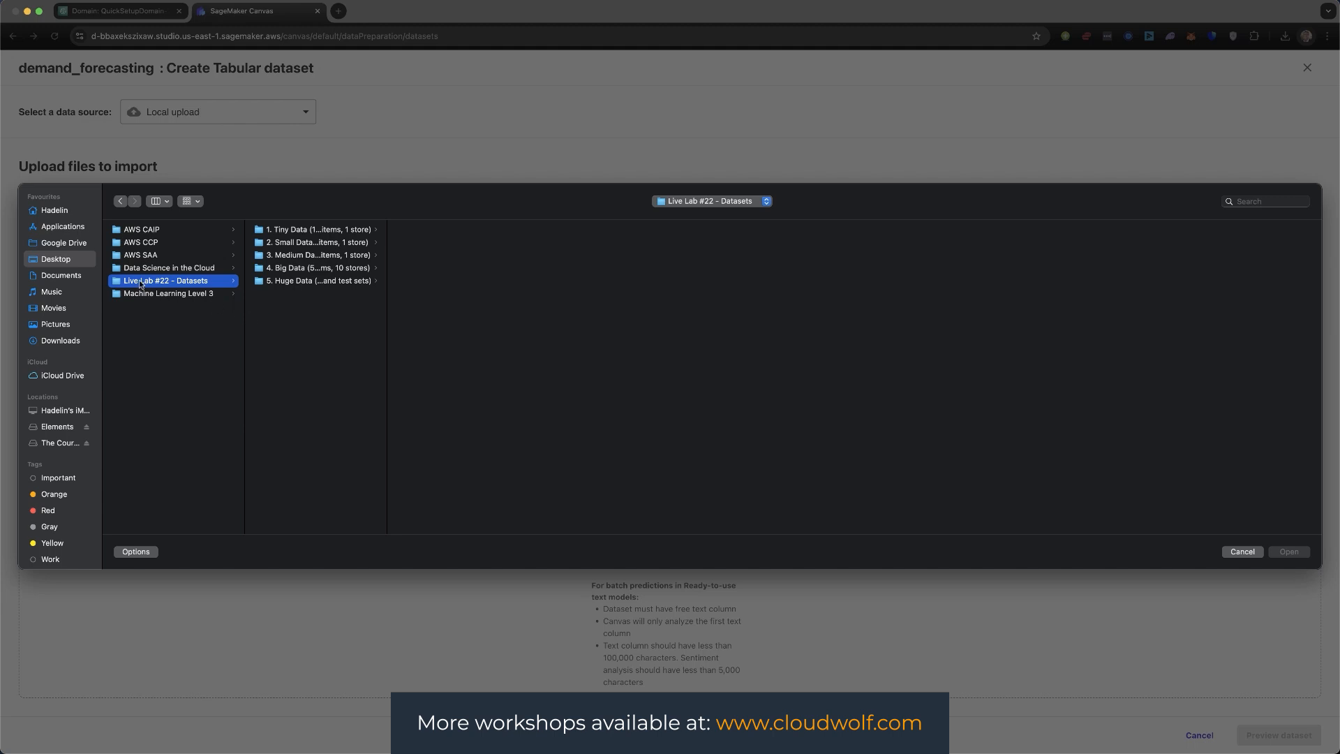
double_click(386, 353)
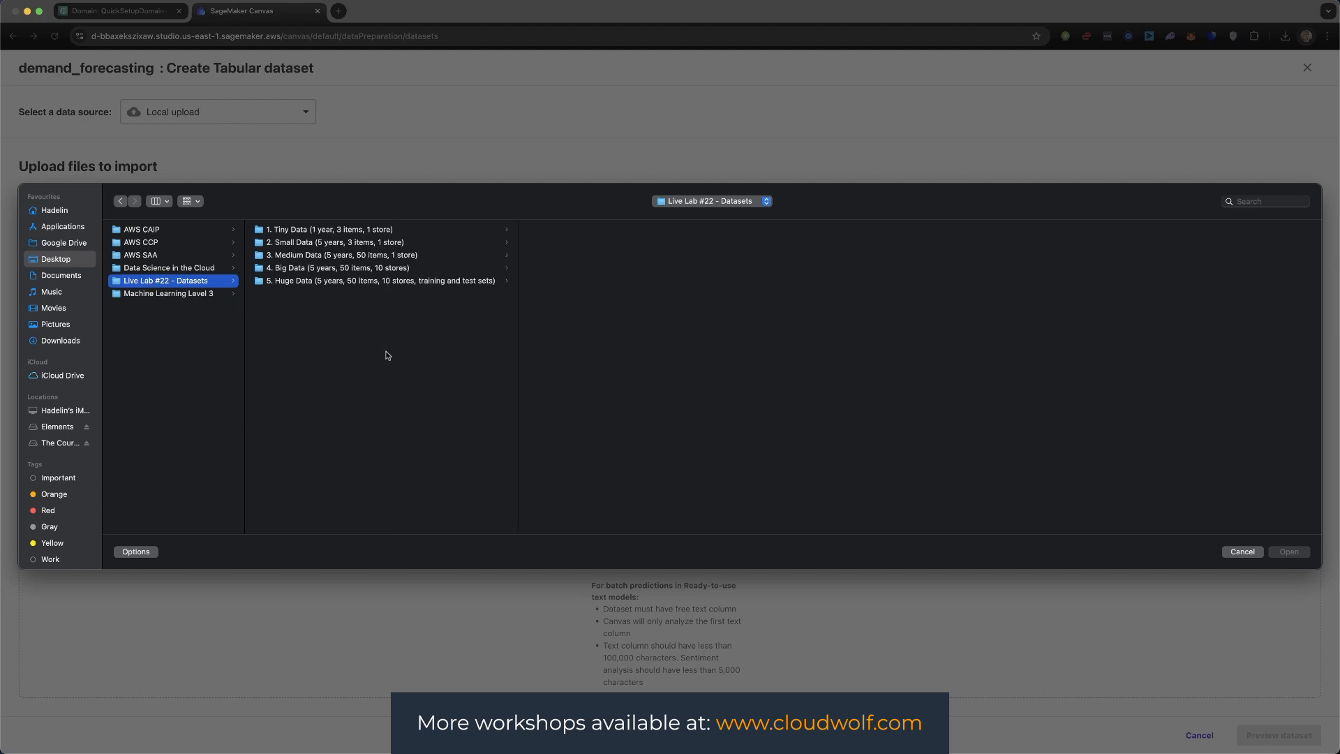
Step: Examine the contents of the Tiny, Small, Medium, Big and Huge Data folders in Live Lab #22 - Datasets
click(316, 232)
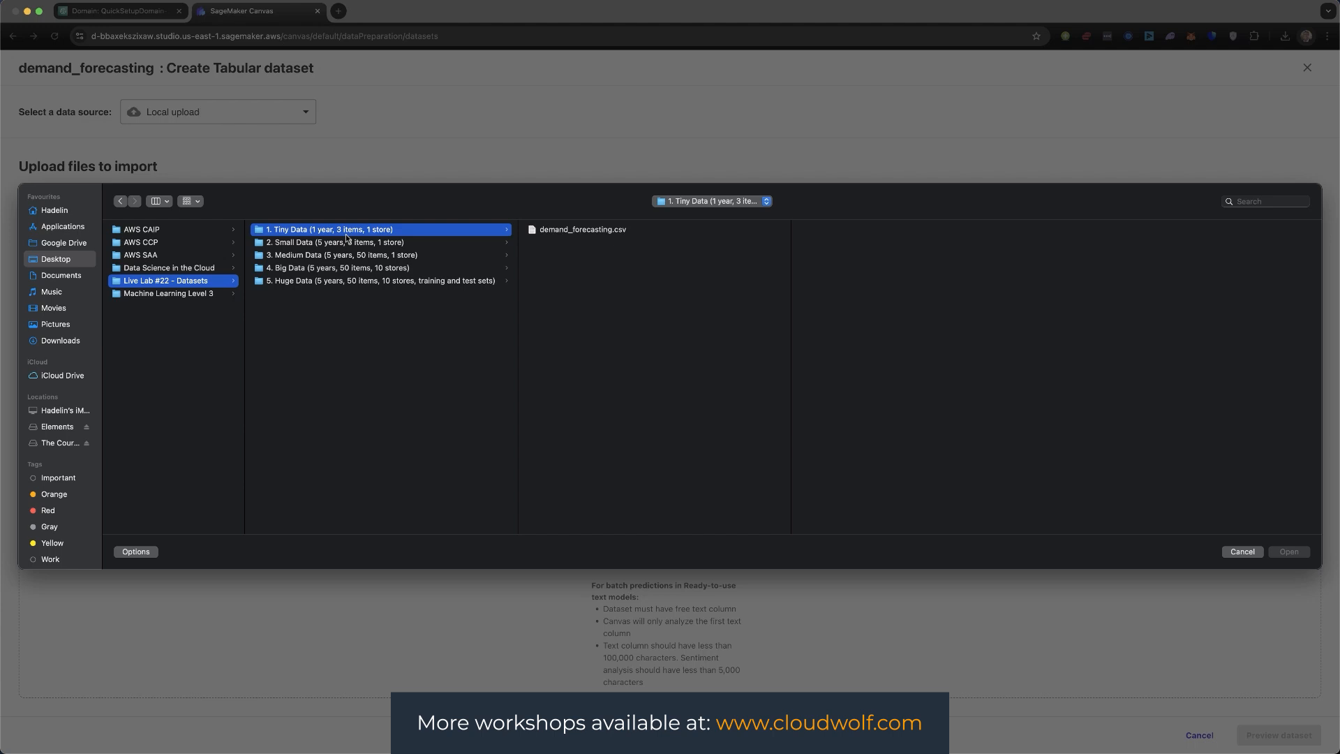
click(305, 243)
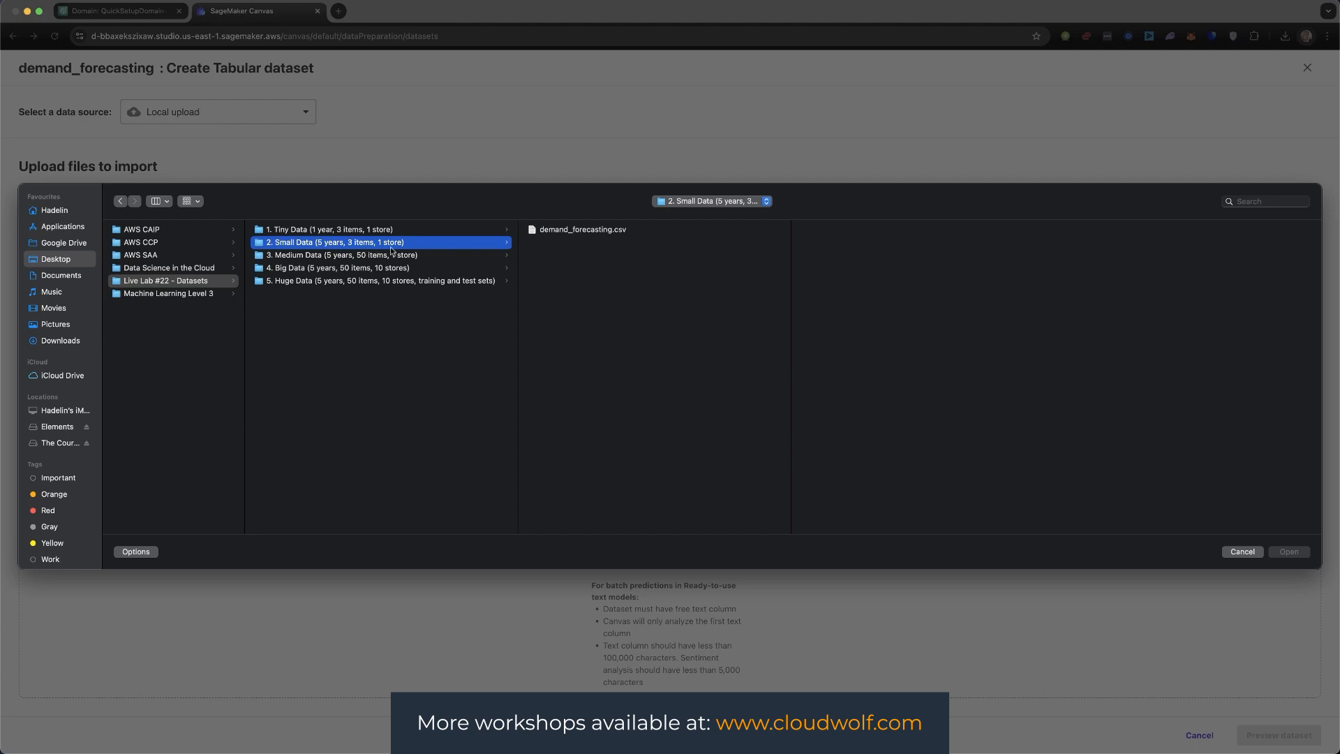
click(297, 257)
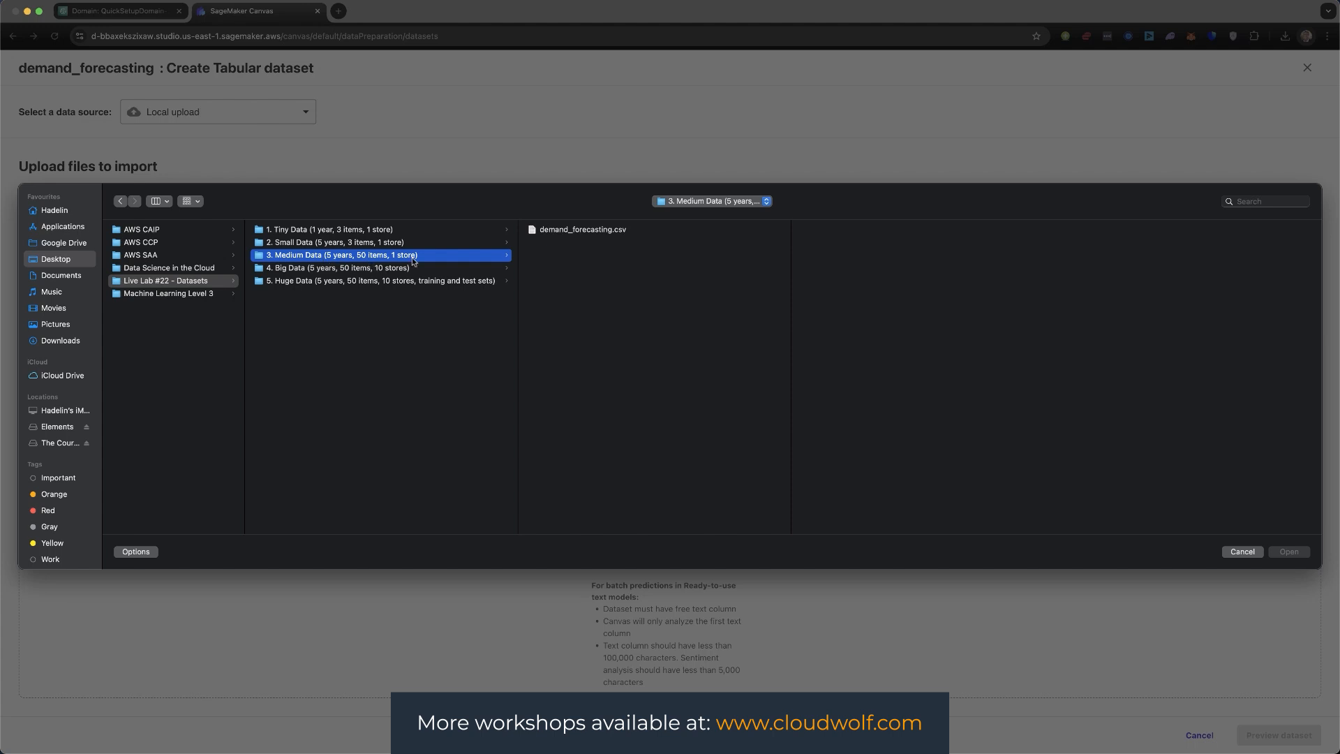
click(289, 270)
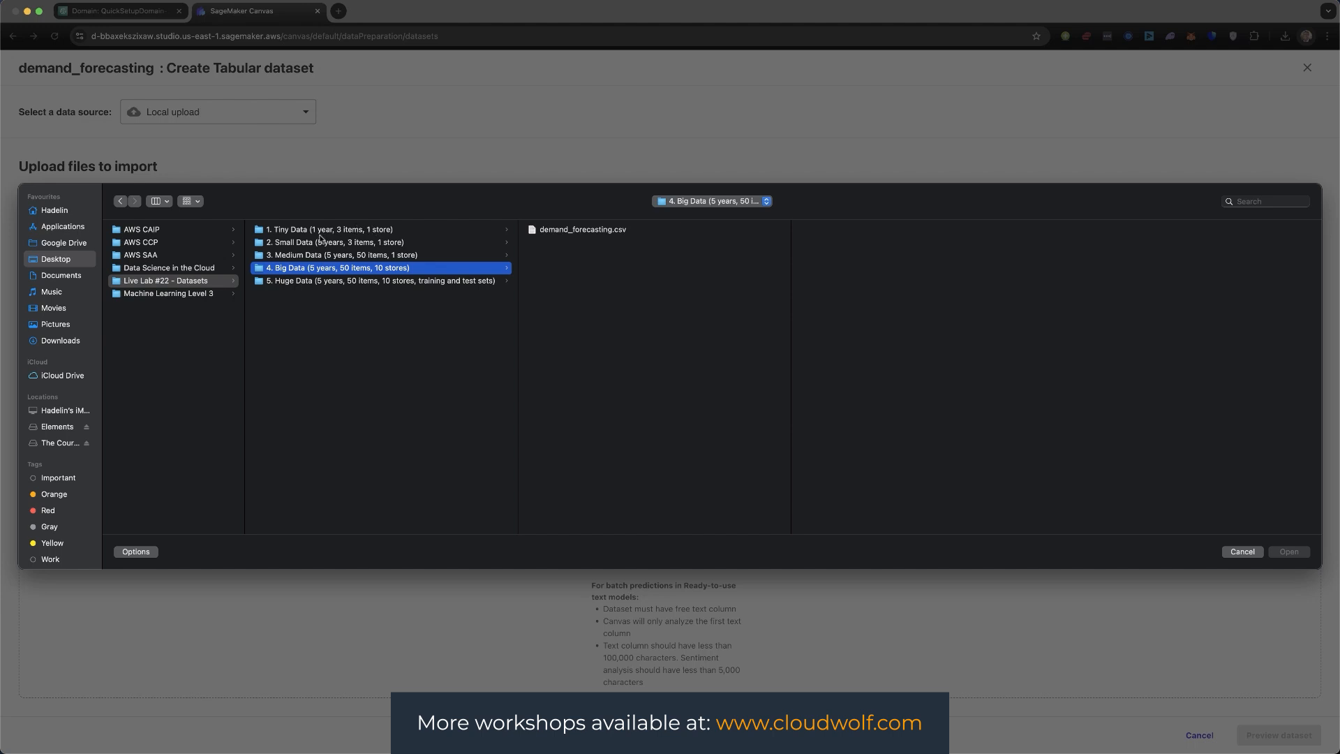
click(298, 280)
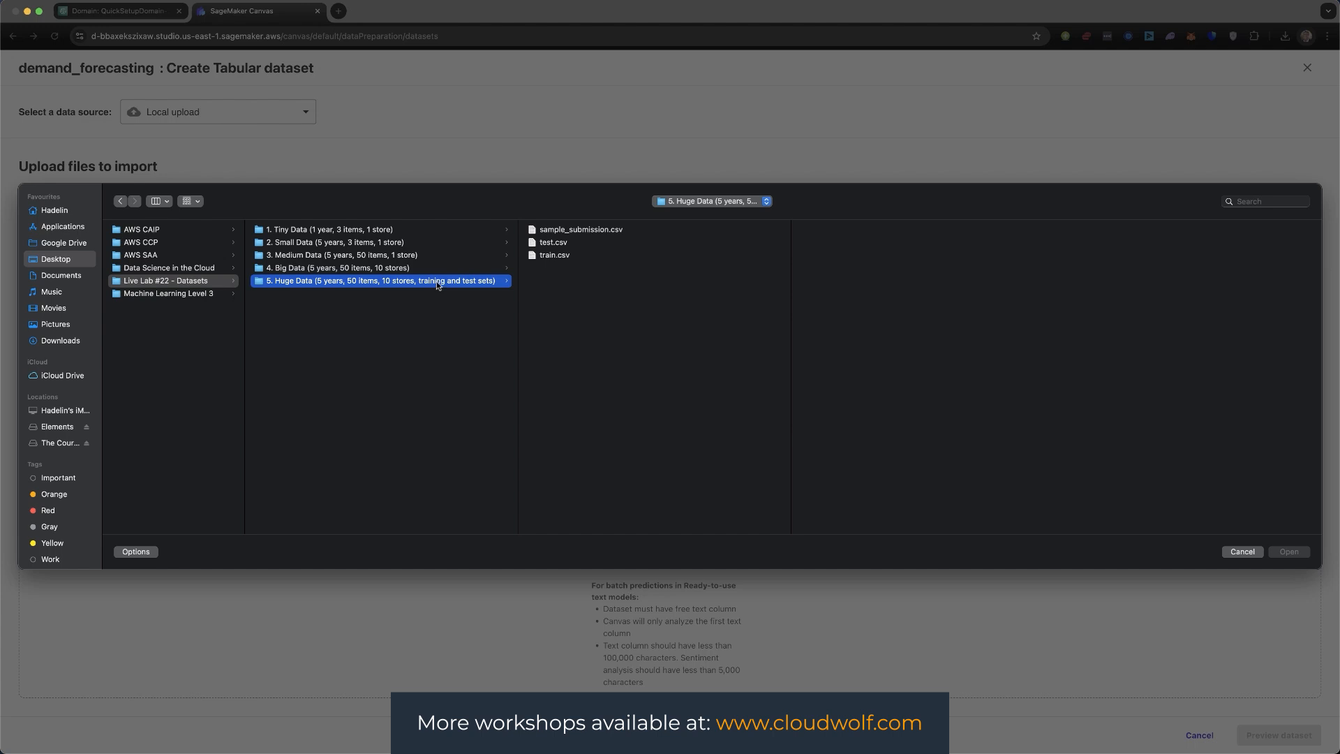
Step: Check the training and test files in the Huge Data folder and compare them with the Big Data folder's contents
click(555, 255)
click(555, 243)
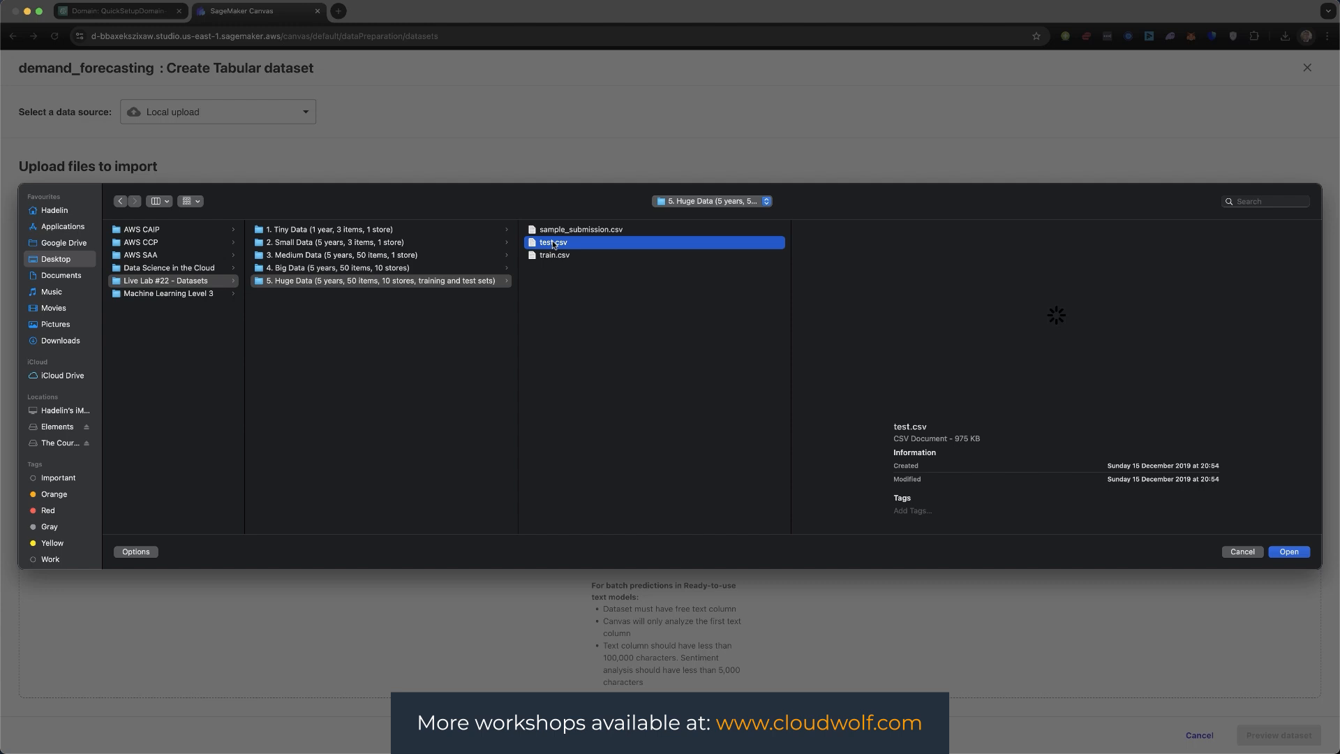
click(295, 269)
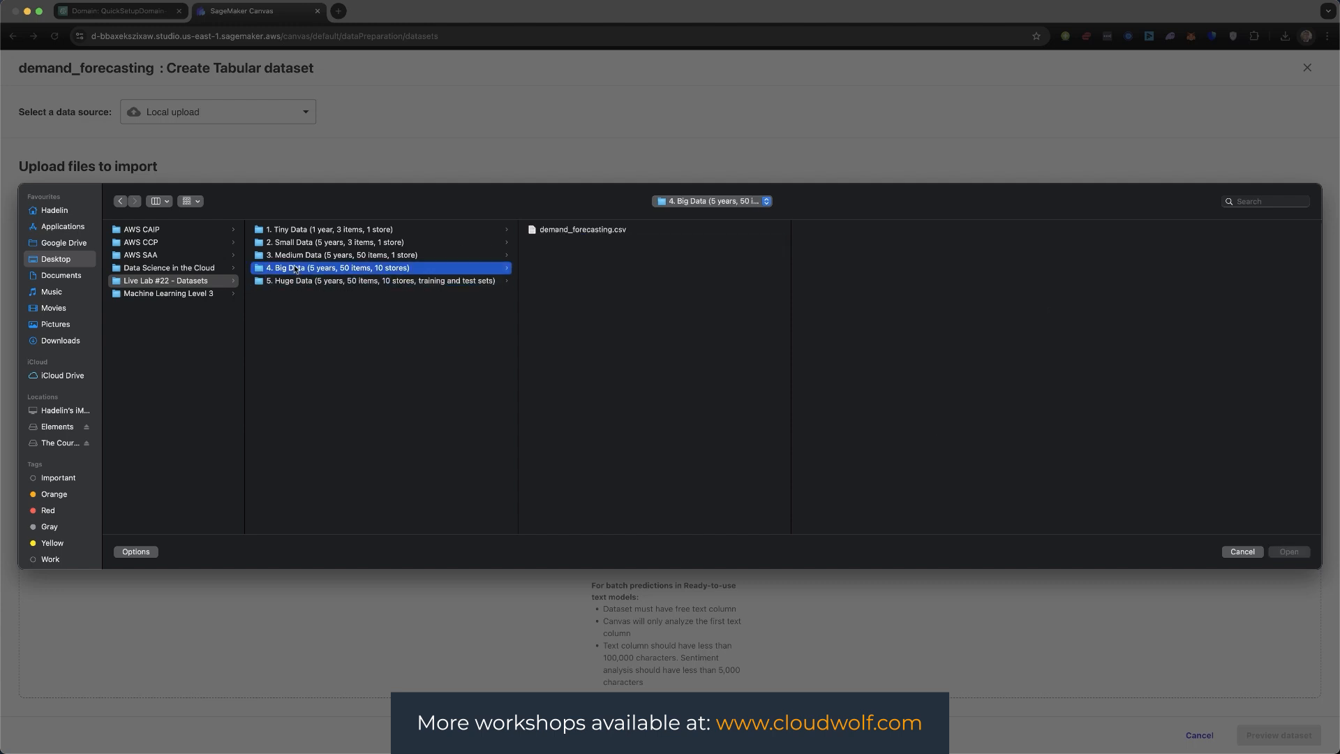
click(285, 282)
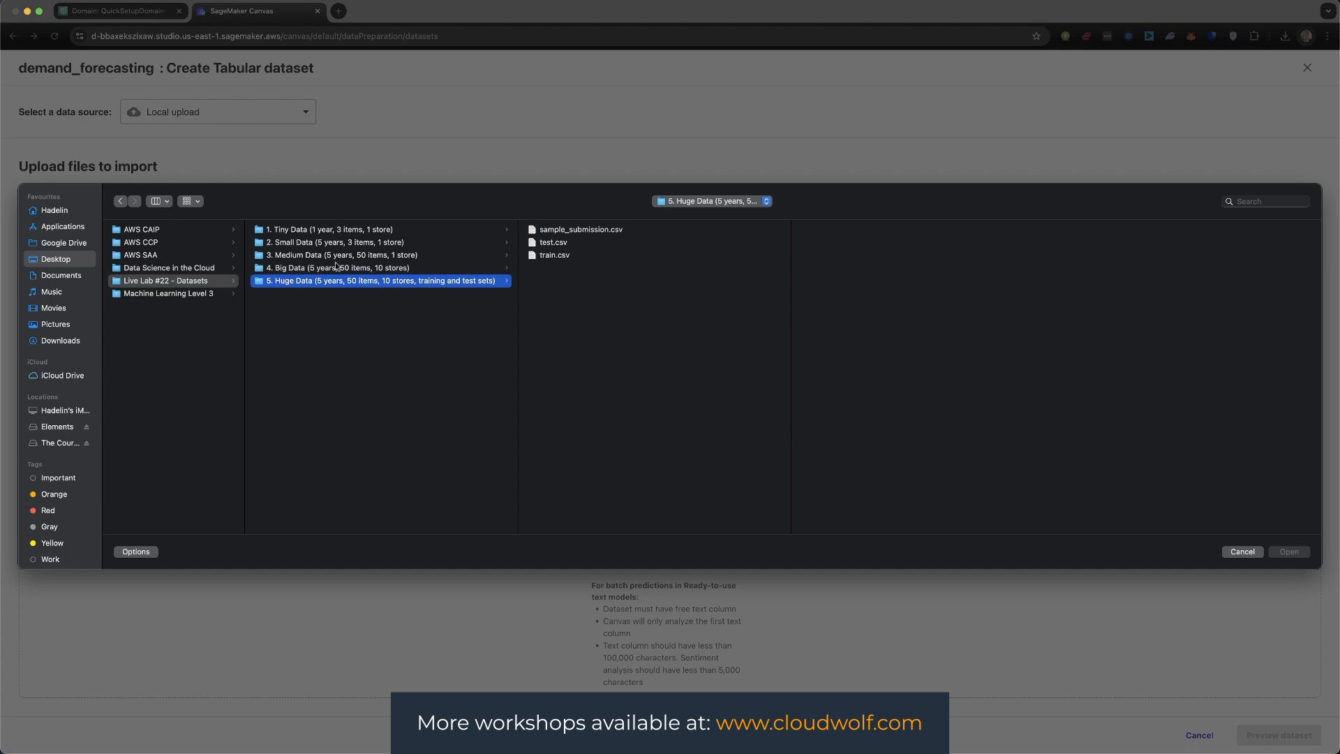
Step: Upload demand_forecasting.csv from the 2. Small Data (5 years, 3 items, 1 store) folder and preview the dataset's rows
click(296, 246)
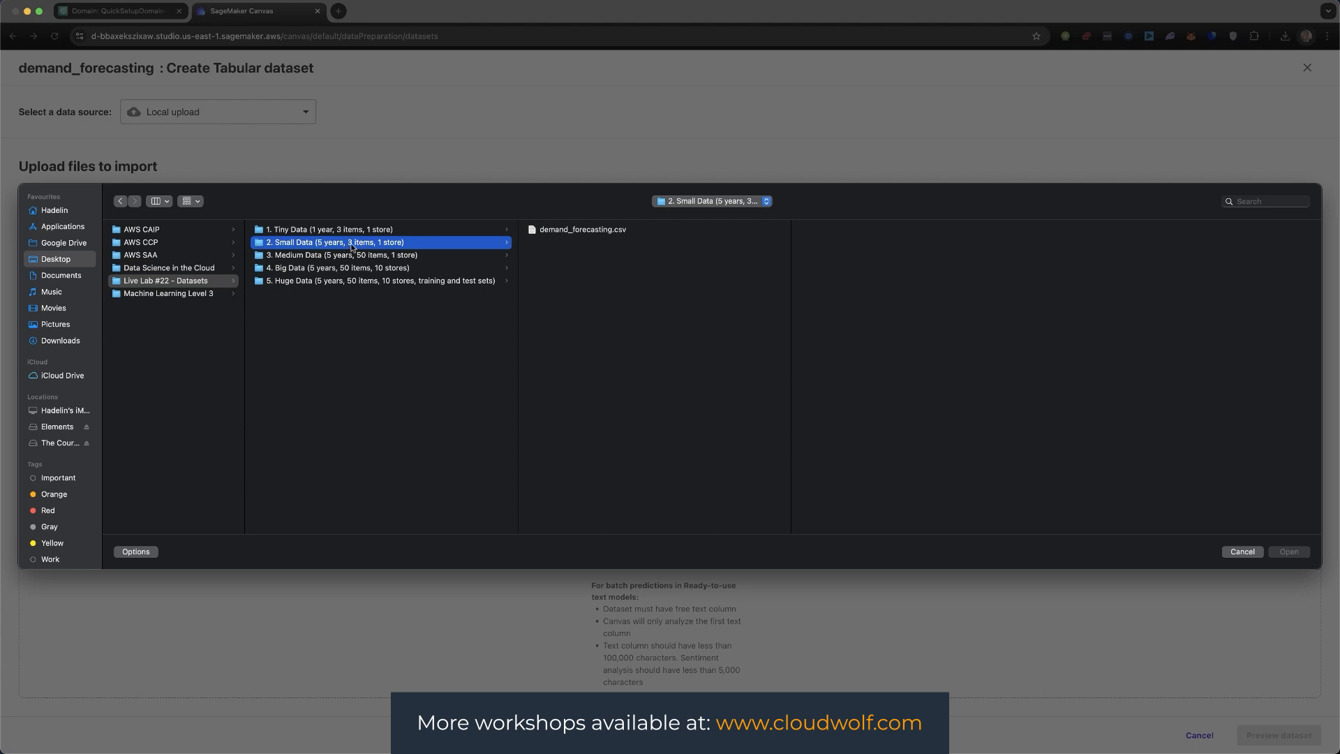
click(569, 230)
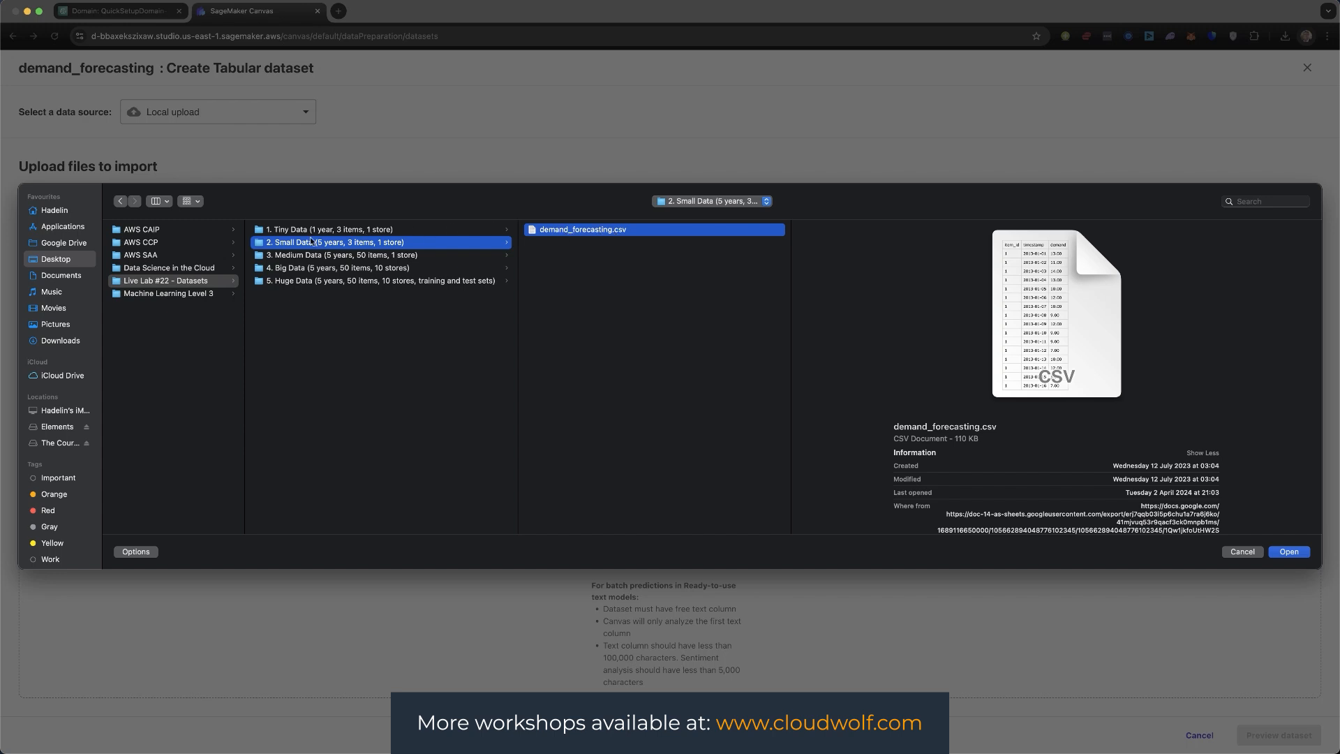
click(1290, 552)
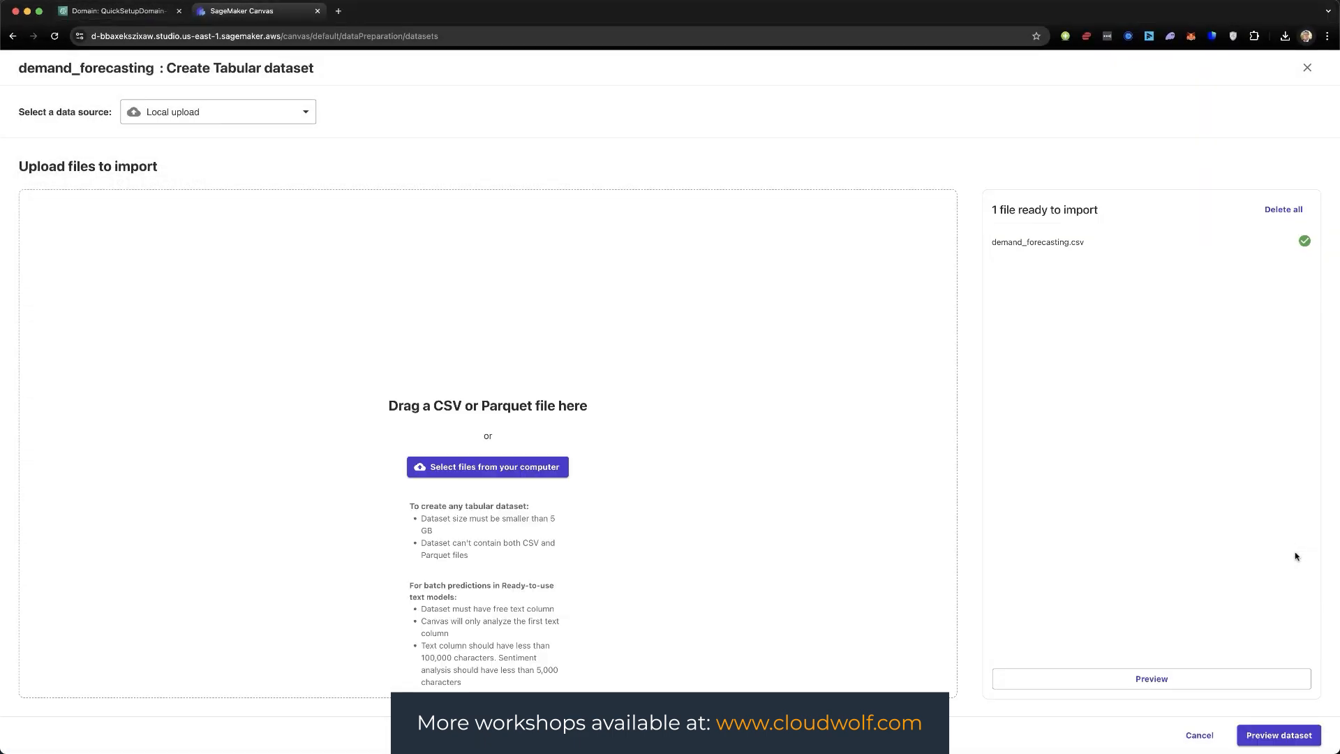
click(1269, 737)
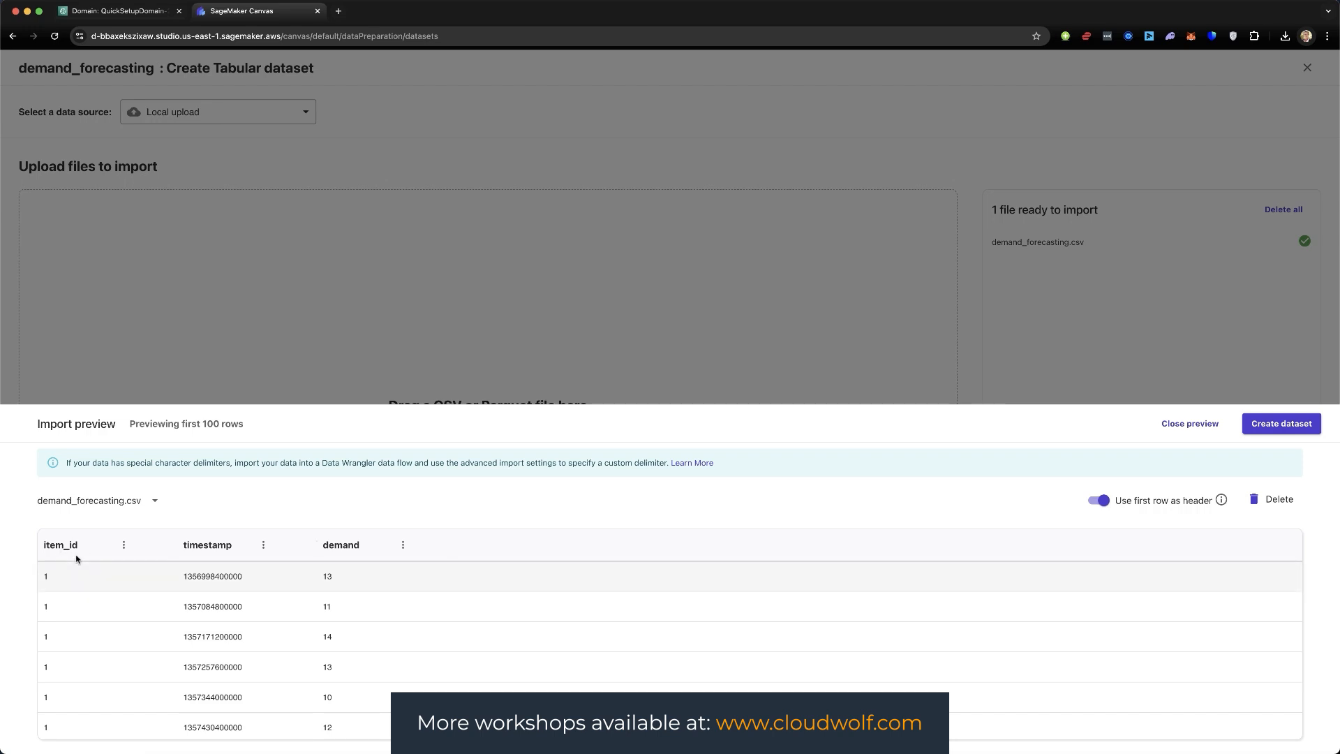
scroll(108, 594, down, 20)
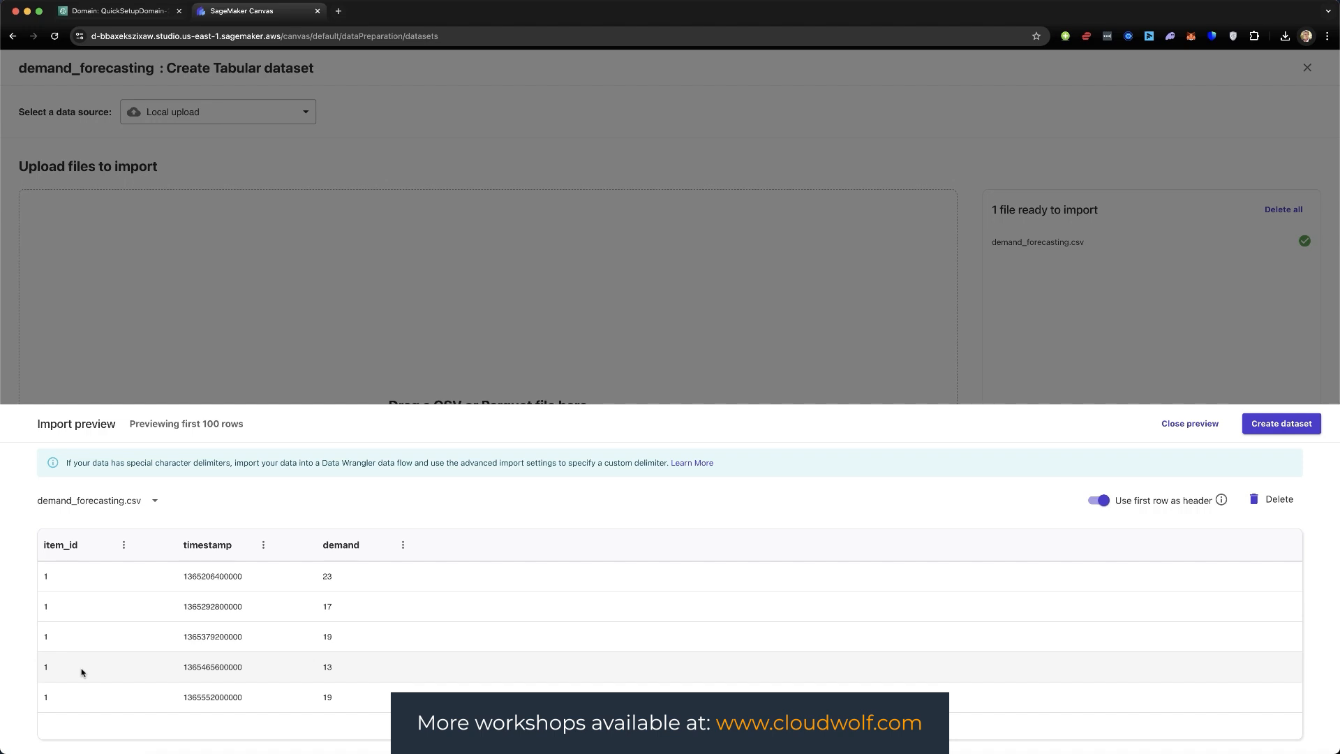
scroll(82, 672, up, 10)
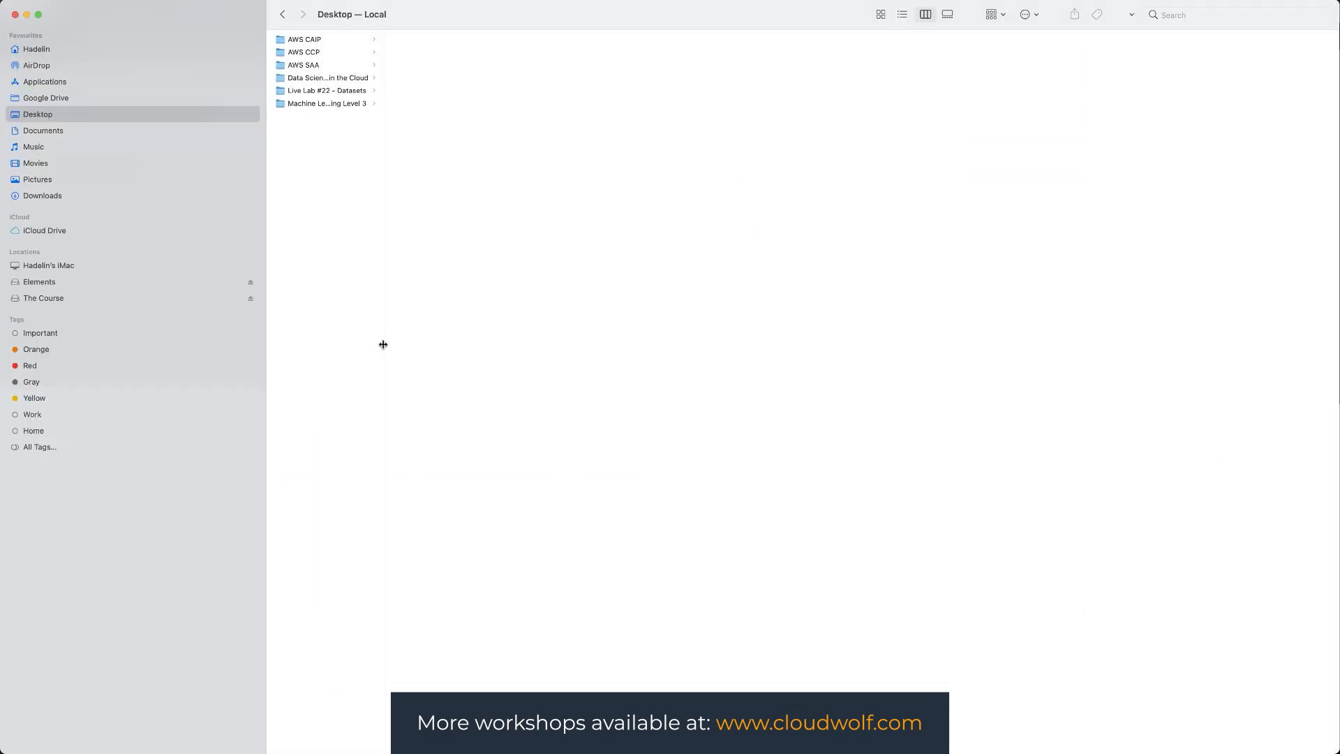
Step: Switch to Finder and open demand_forecasting.csv from the Small Data folder of Live Lab #22 - Datasets in a text editor
drag(385, 342, 394, 342)
click(337, 91)
click(458, 53)
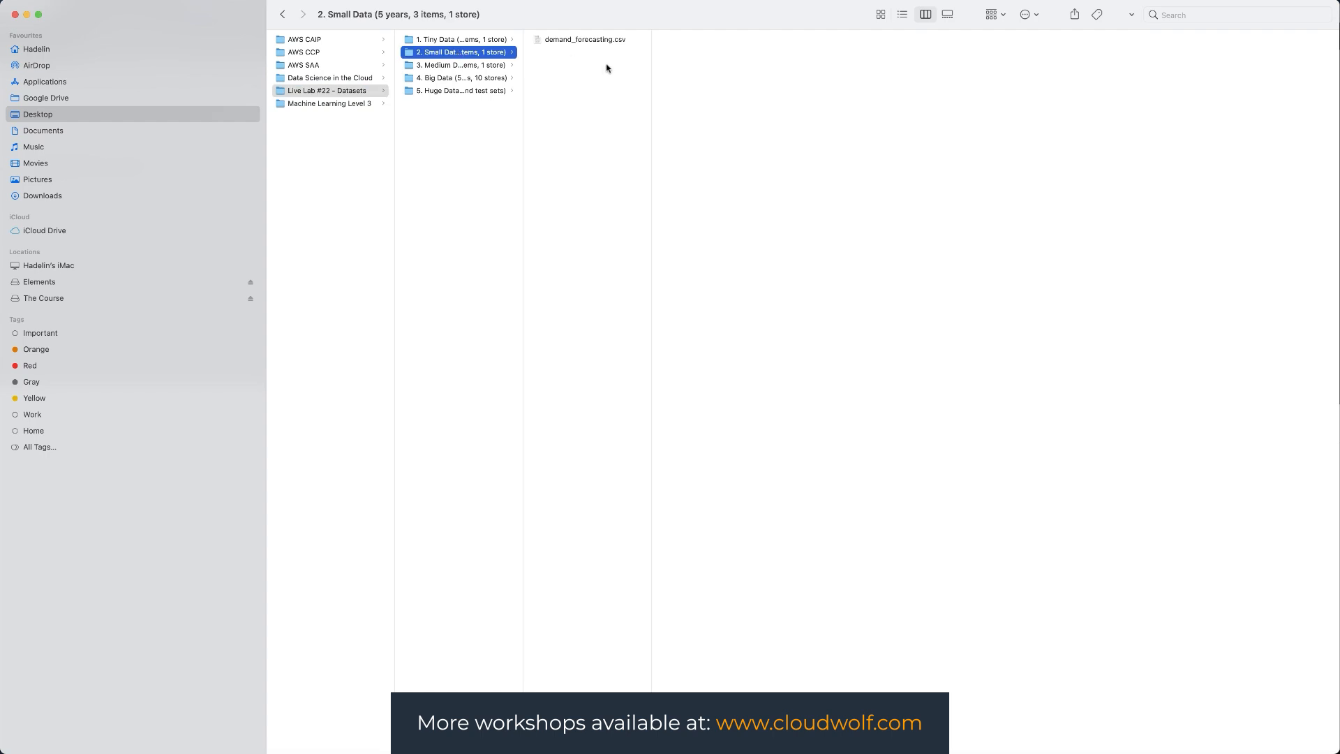
double_click(522, 112)
click(695, 40)
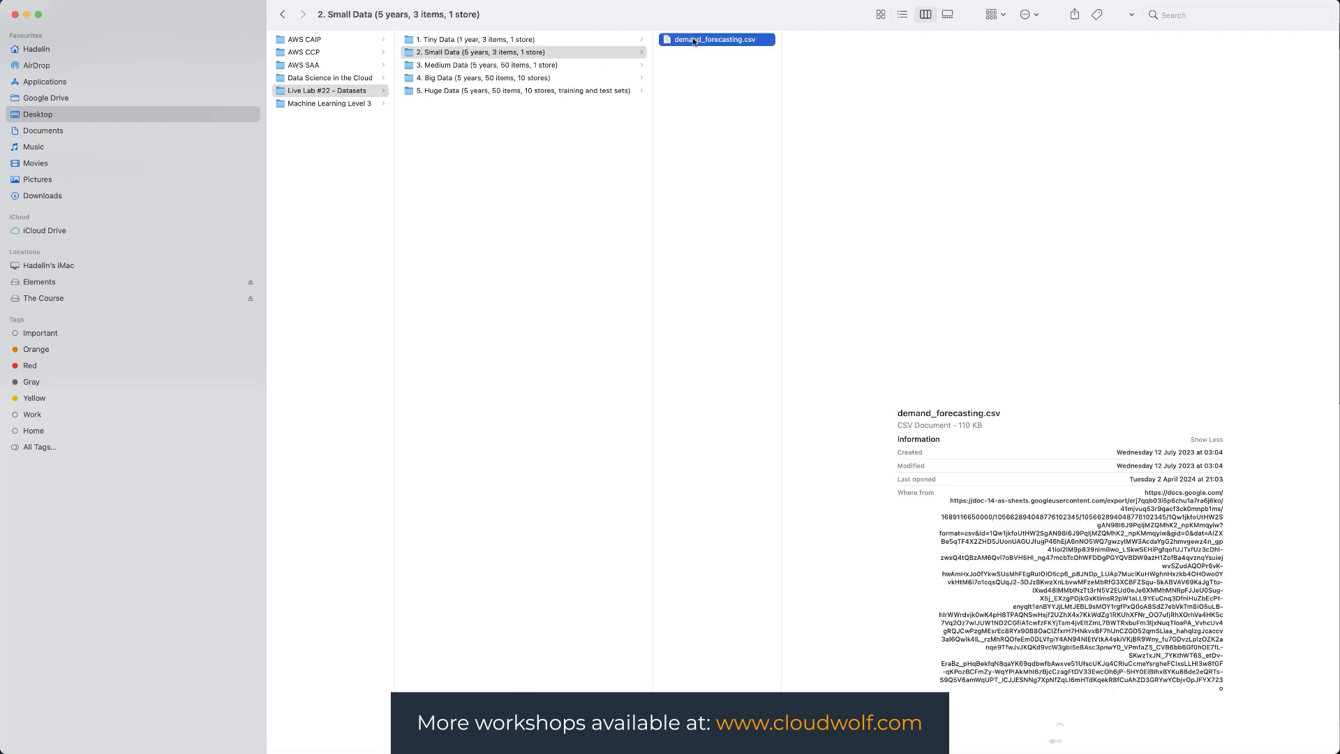
right_click(702, 38)
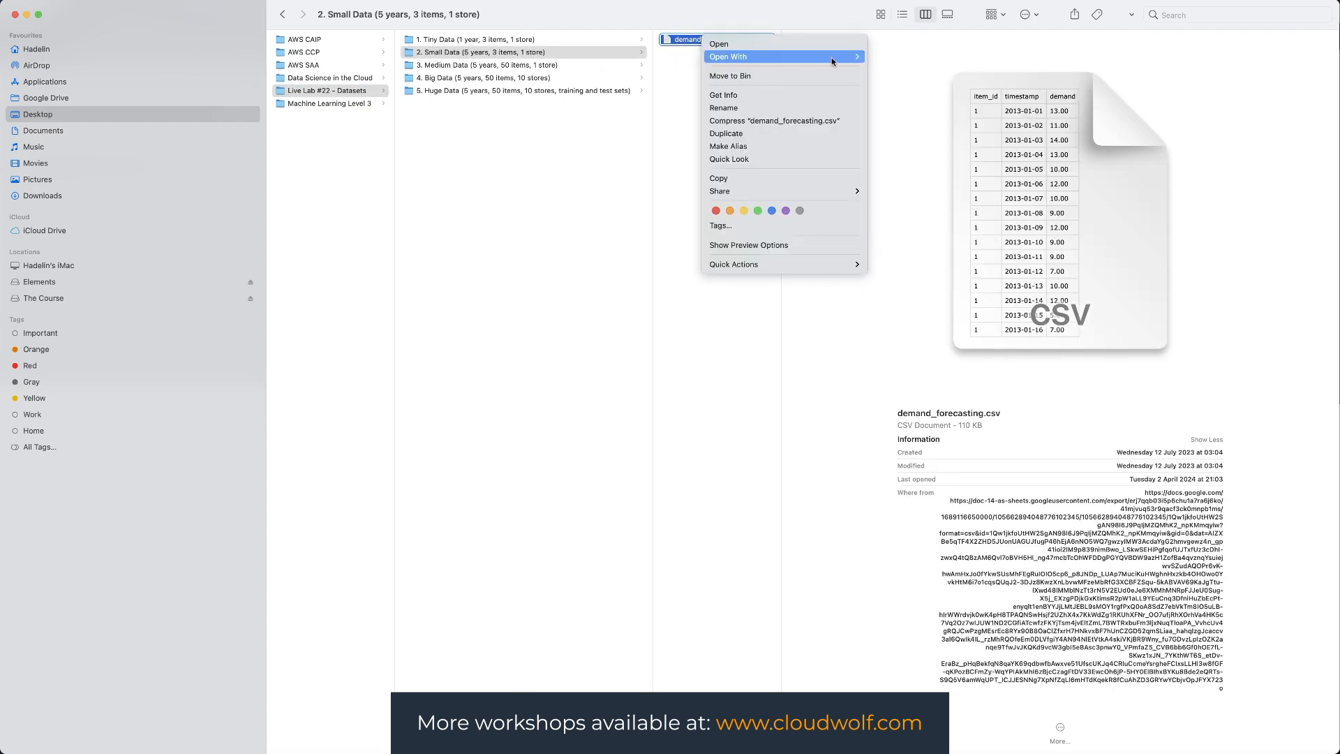
mouse_move(831, 58)
click(913, 152)
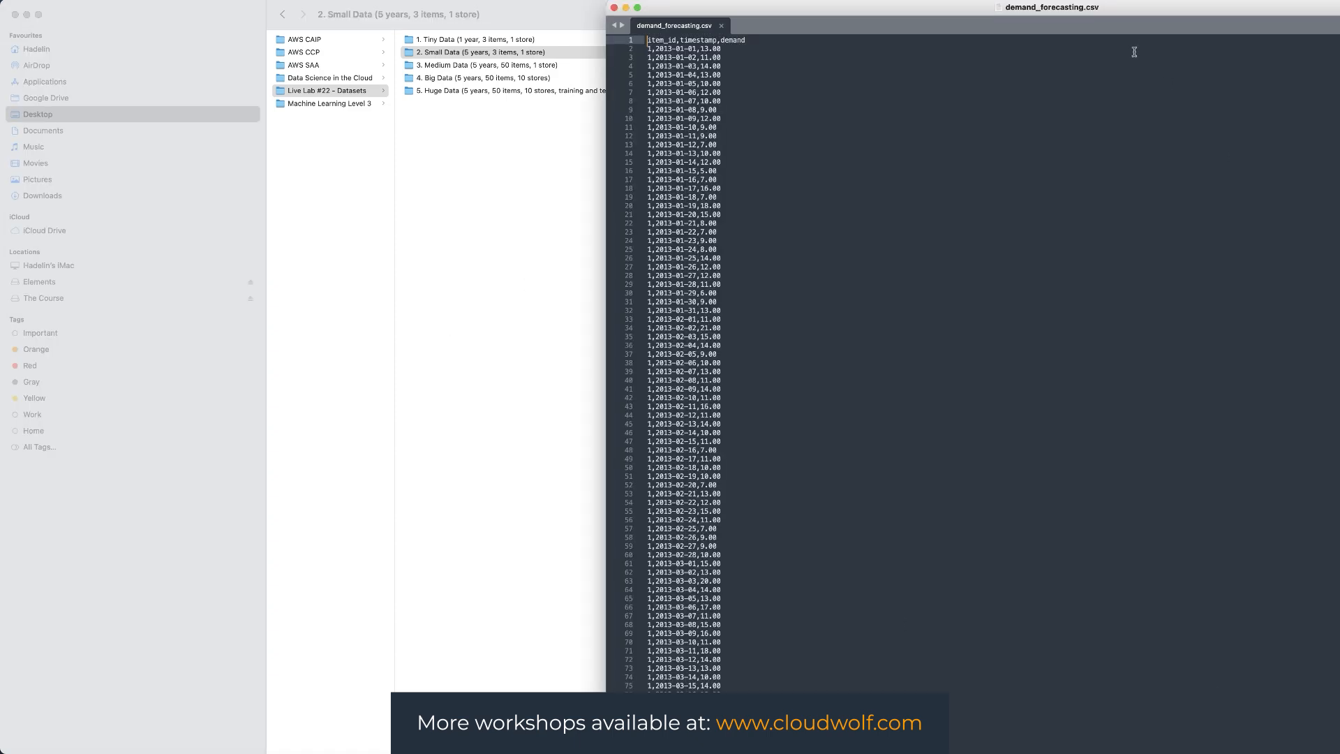
Step: Maximize the demand_forecasting.csv editor window and enlarge its text for easy reading
double_click(1125, 8)
key(super+equal)
key(super+equal)
key(super+equal)
key(super+equal)
key(super+equal)
key(super+equal)
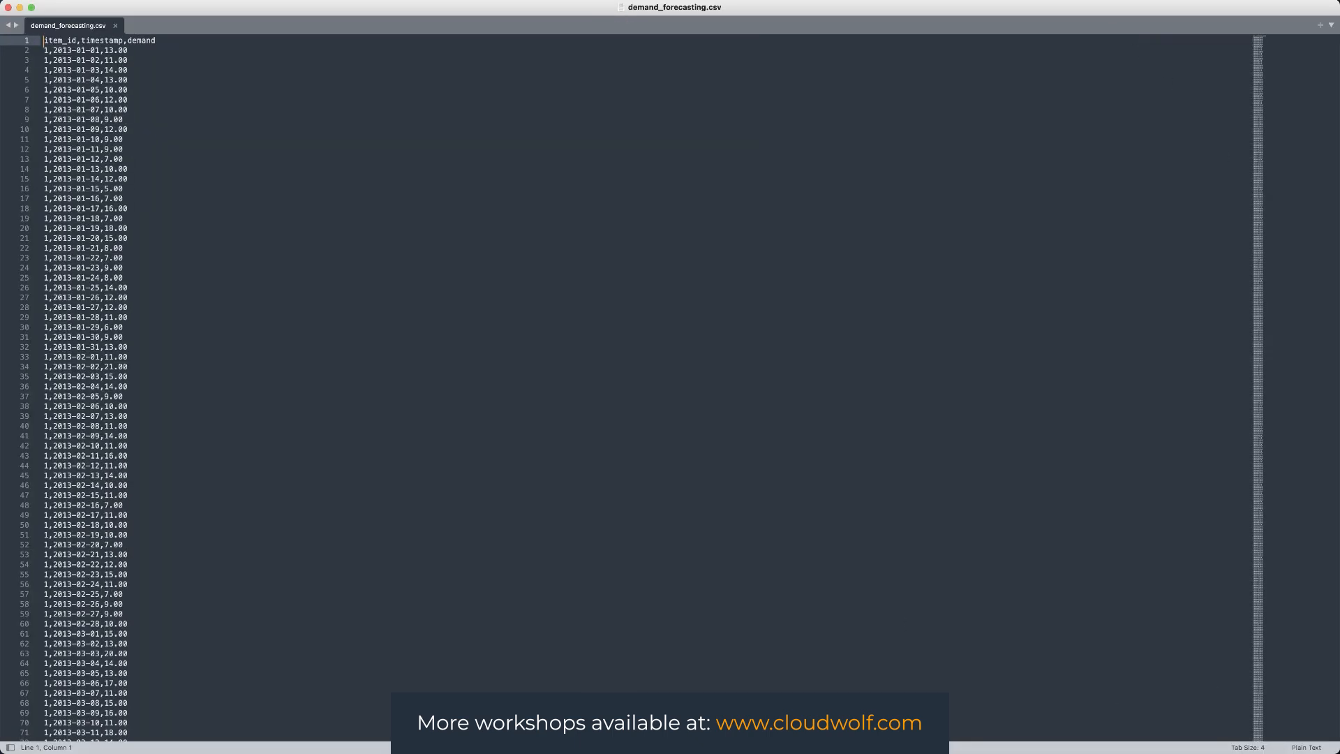
key(super+equal)
key(super+equal)
key(super+equal)
key(super+equal)
key(super+equal)
key(super+equal)
key(super+equal)
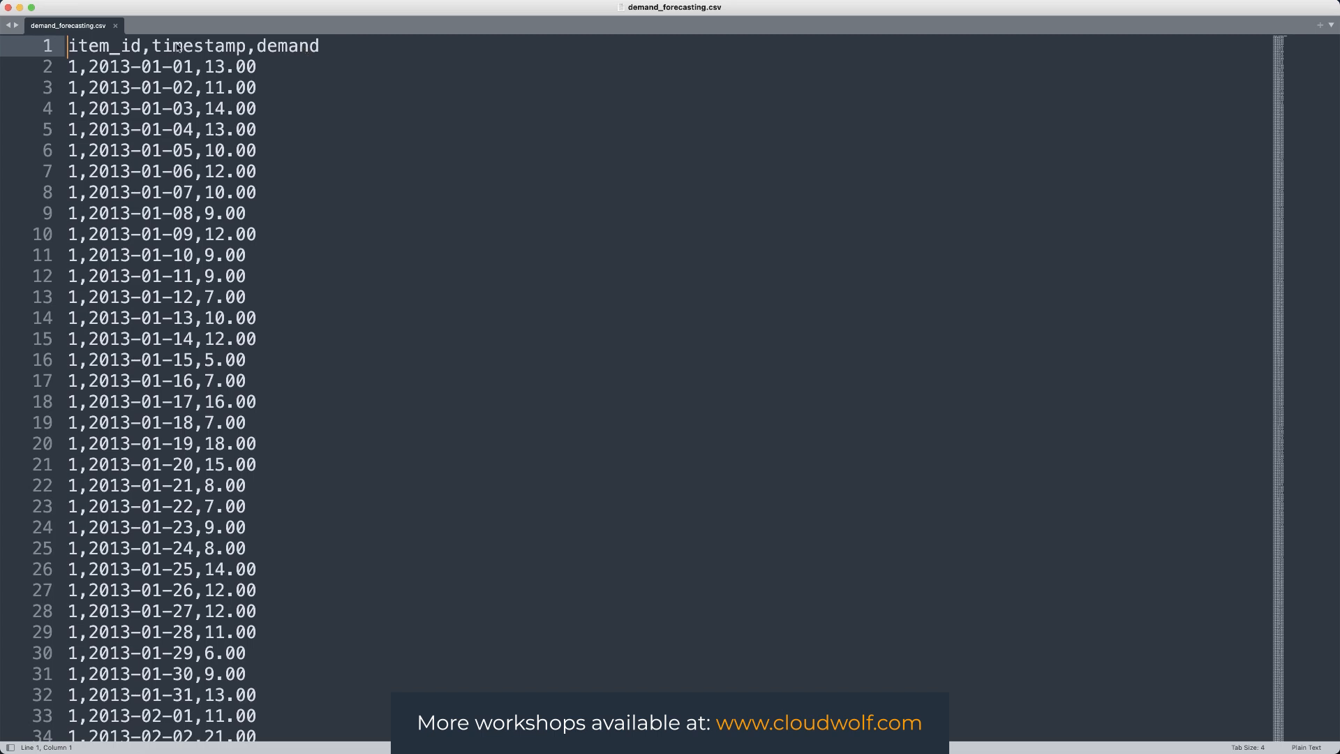
Step: Examine the item_id, timestamp and demand values in demand_forecasting.csv across items 1, 2 and 3, and return to the first row
click(88, 68)
drag(90, 69, 182, 66)
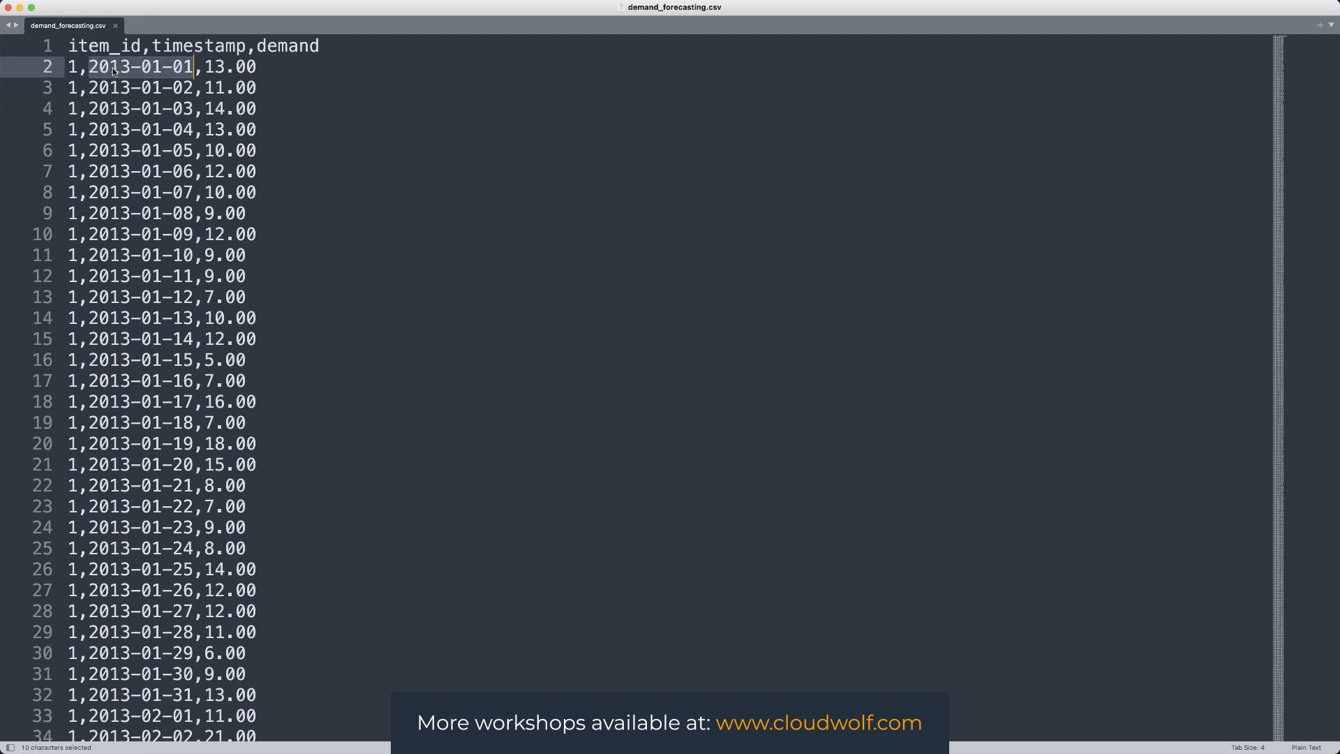
scroll(123, 102, down, 20)
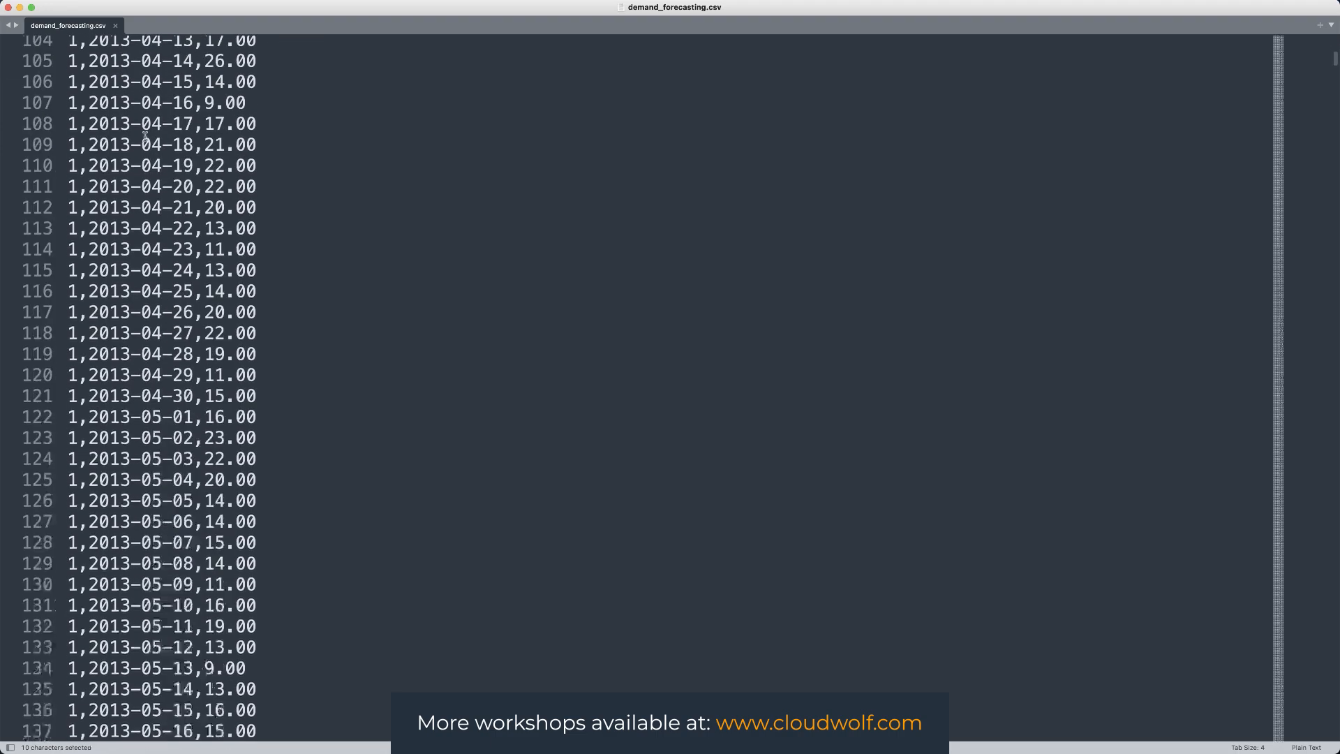
drag(1334, 92, 1333, 311)
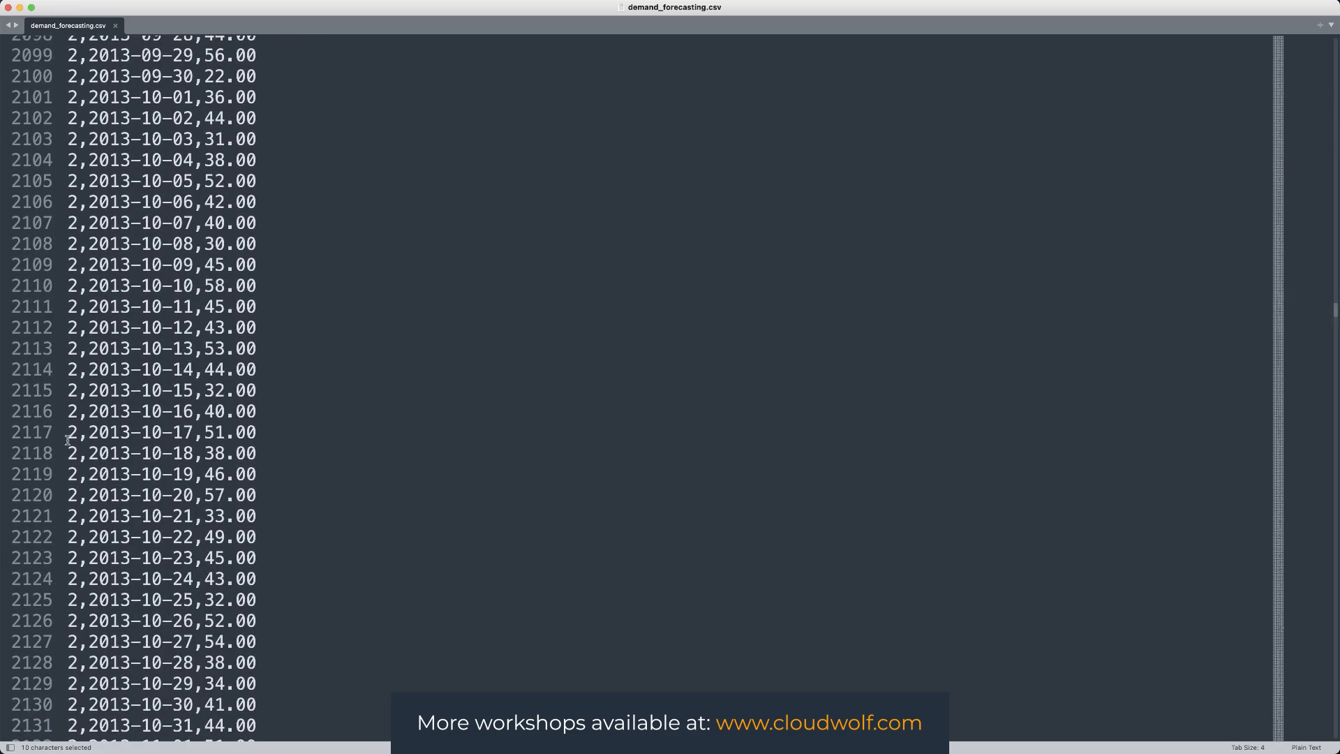
scroll(769, 392, down, 20)
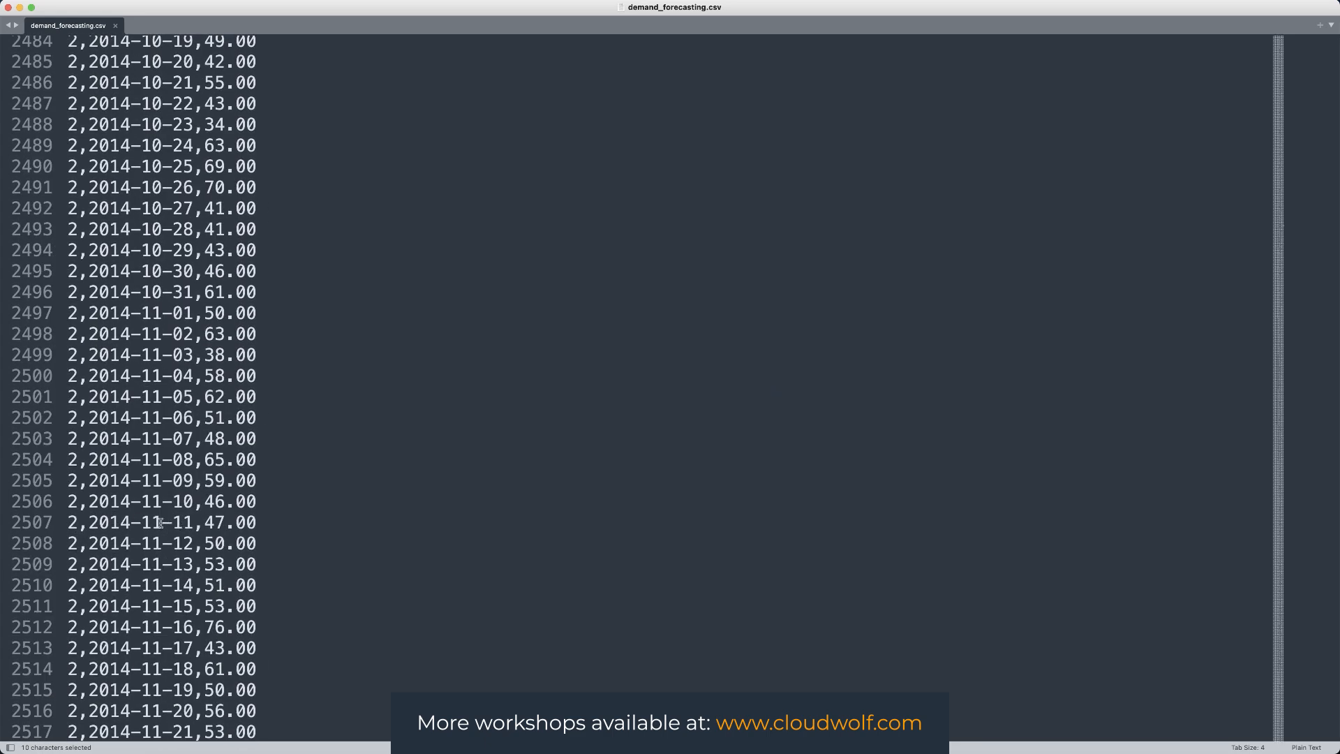
scroll(123, 522, down, 9)
scroll(123, 522, down, 20)
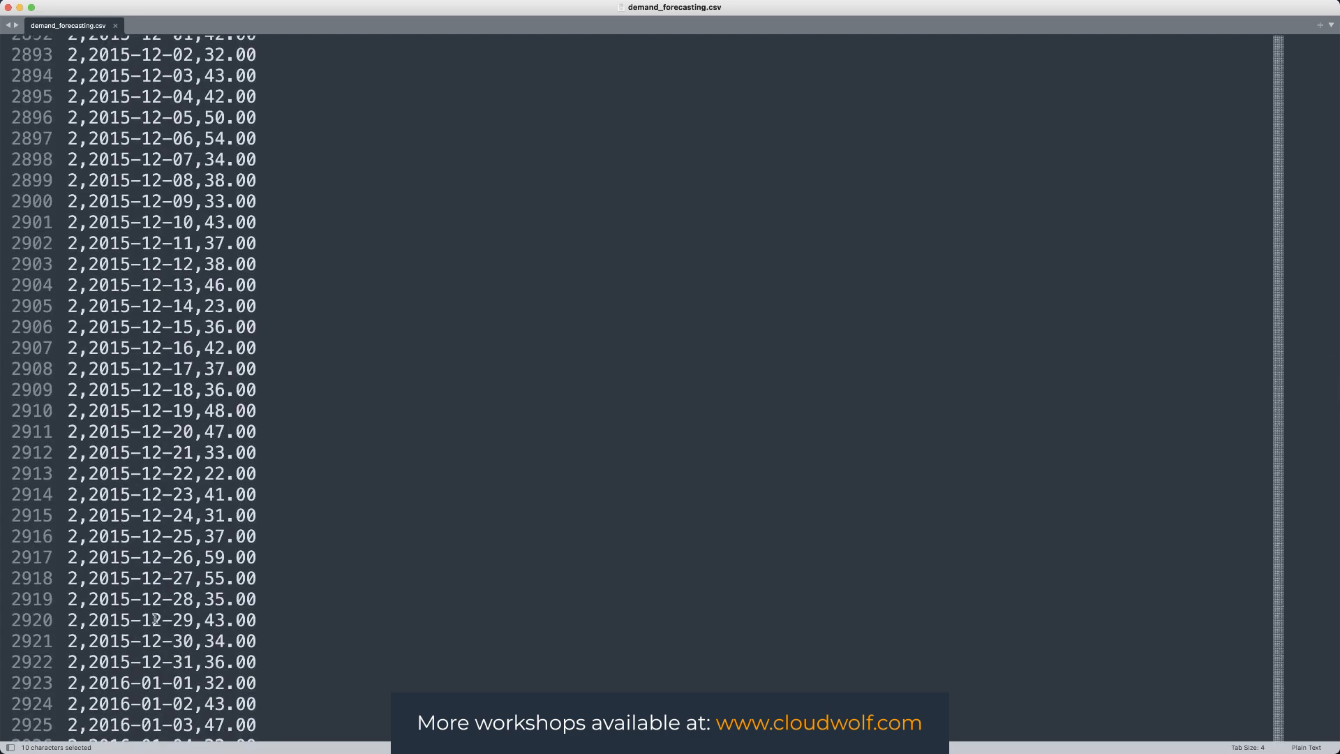
scroll(104, 620, down, 20)
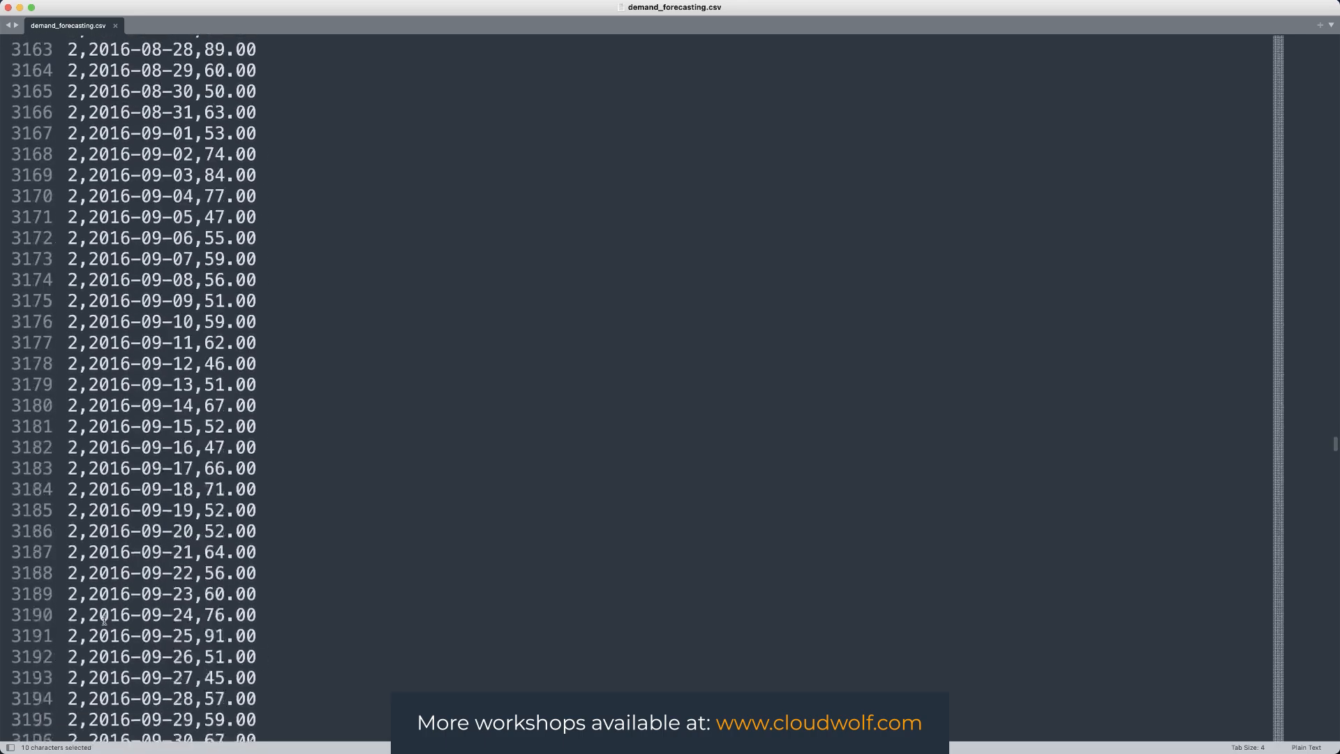
scroll(104, 620, down, 20)
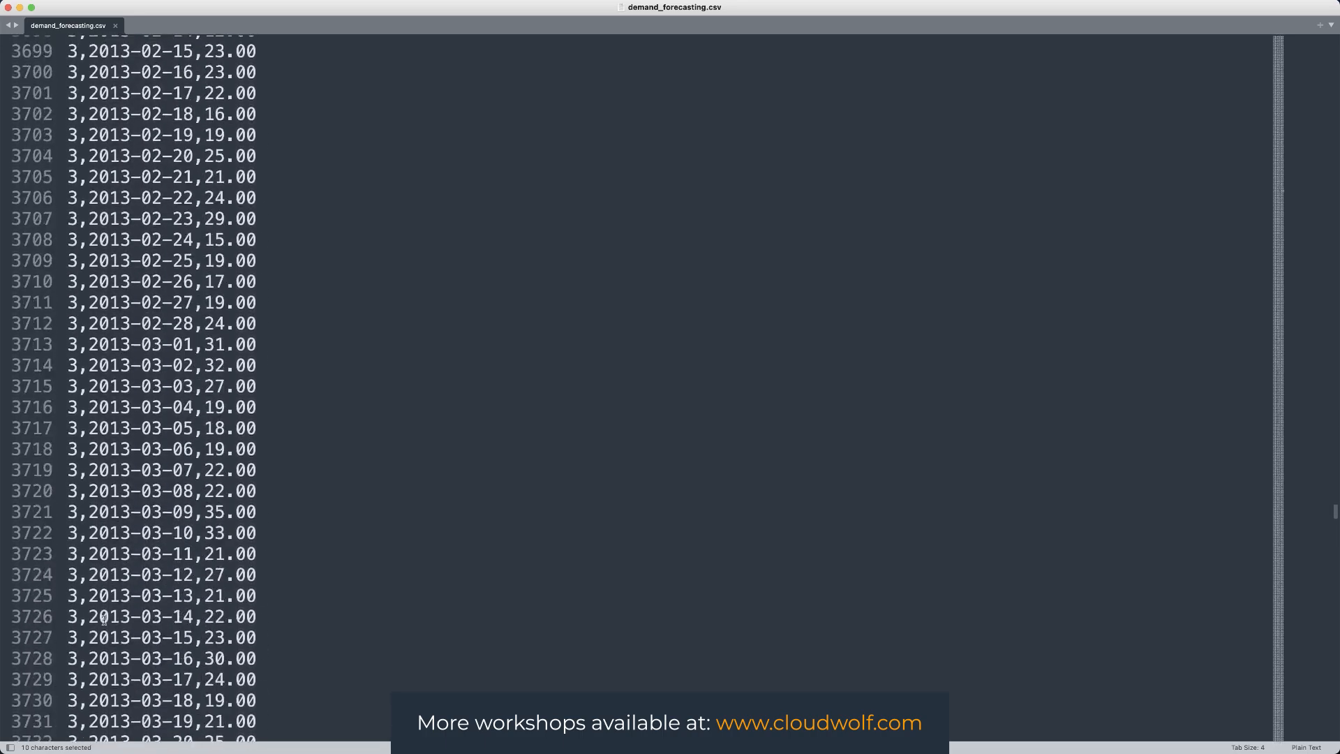
scroll(104, 620, down, 17)
scroll(87, 582, down, 20)
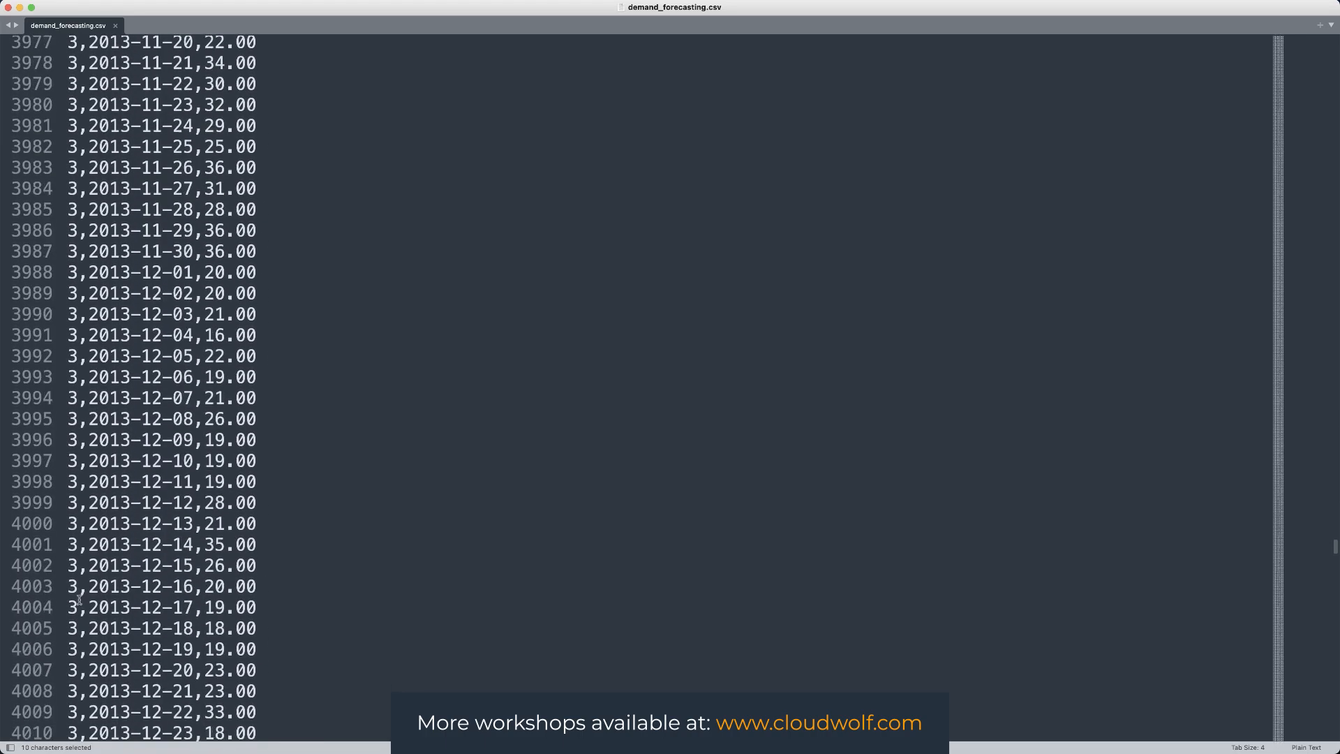
scroll(79, 600, down, 12)
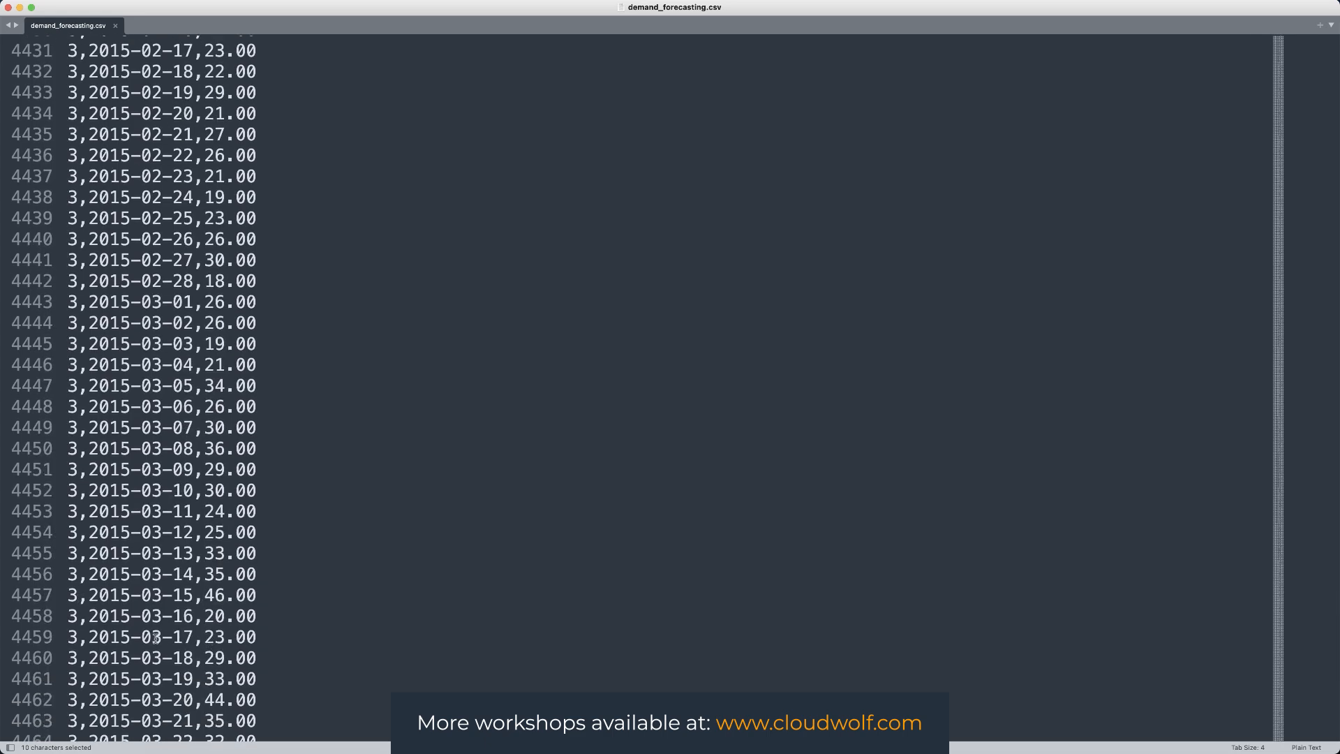
scroll(1053, 576, up, 2)
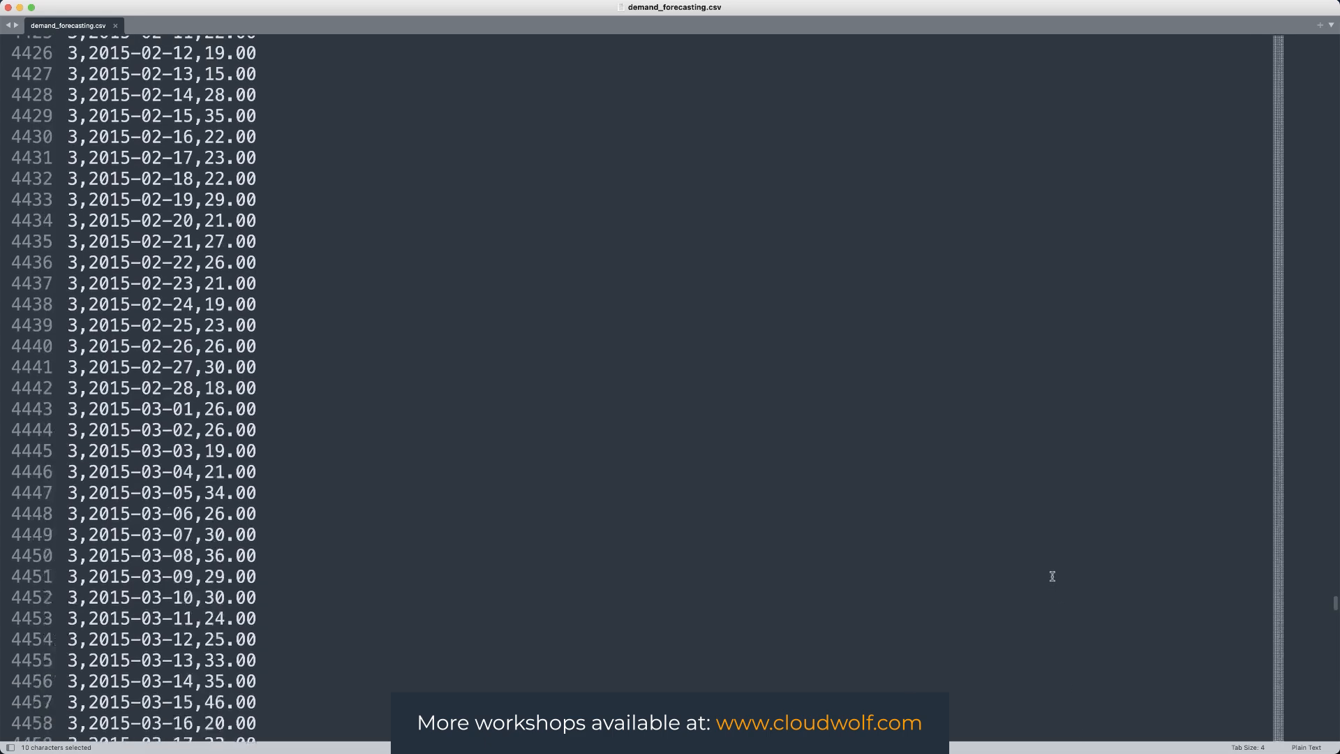
scroll(1053, 576, up, 15)
scroll(1204, 43, up, 20)
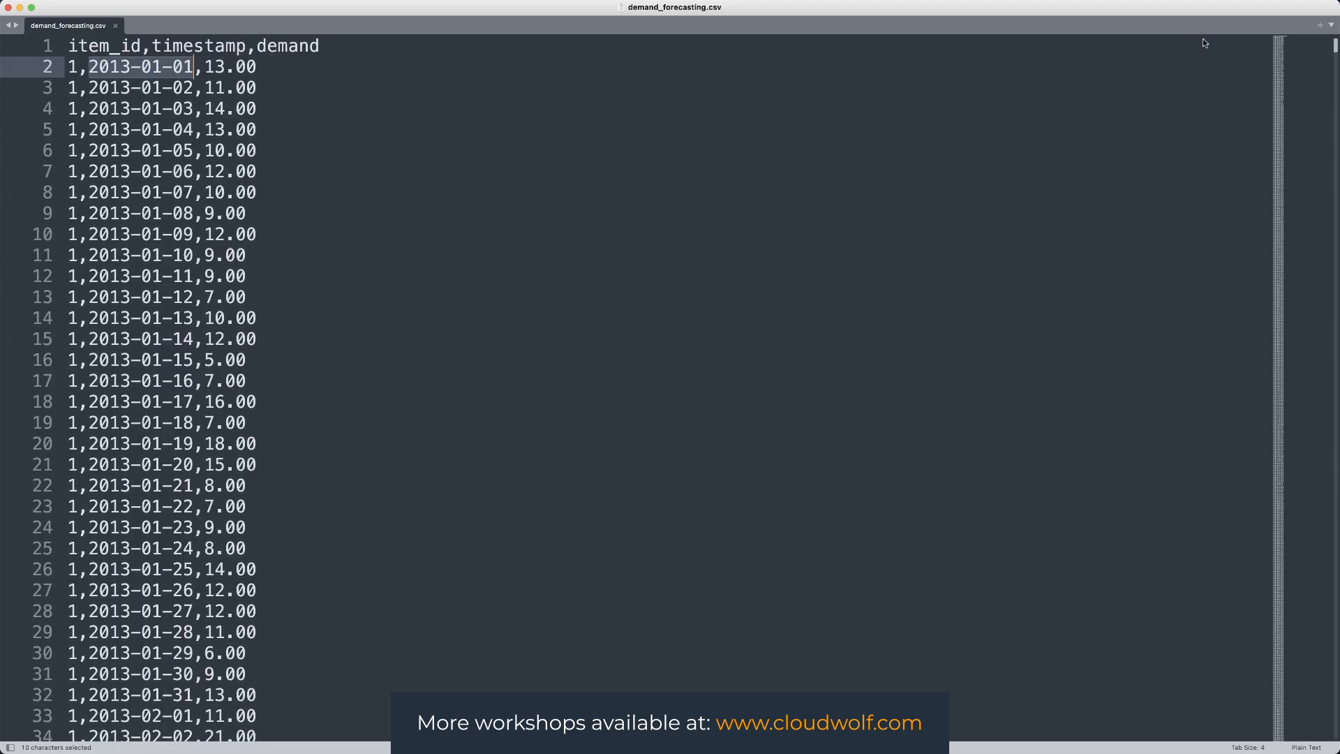
Step: Switch back to SageMaker Canvas and create the demand_forecasting dataset from the previewed file
key(super+Up)
key(ctrl+Up)
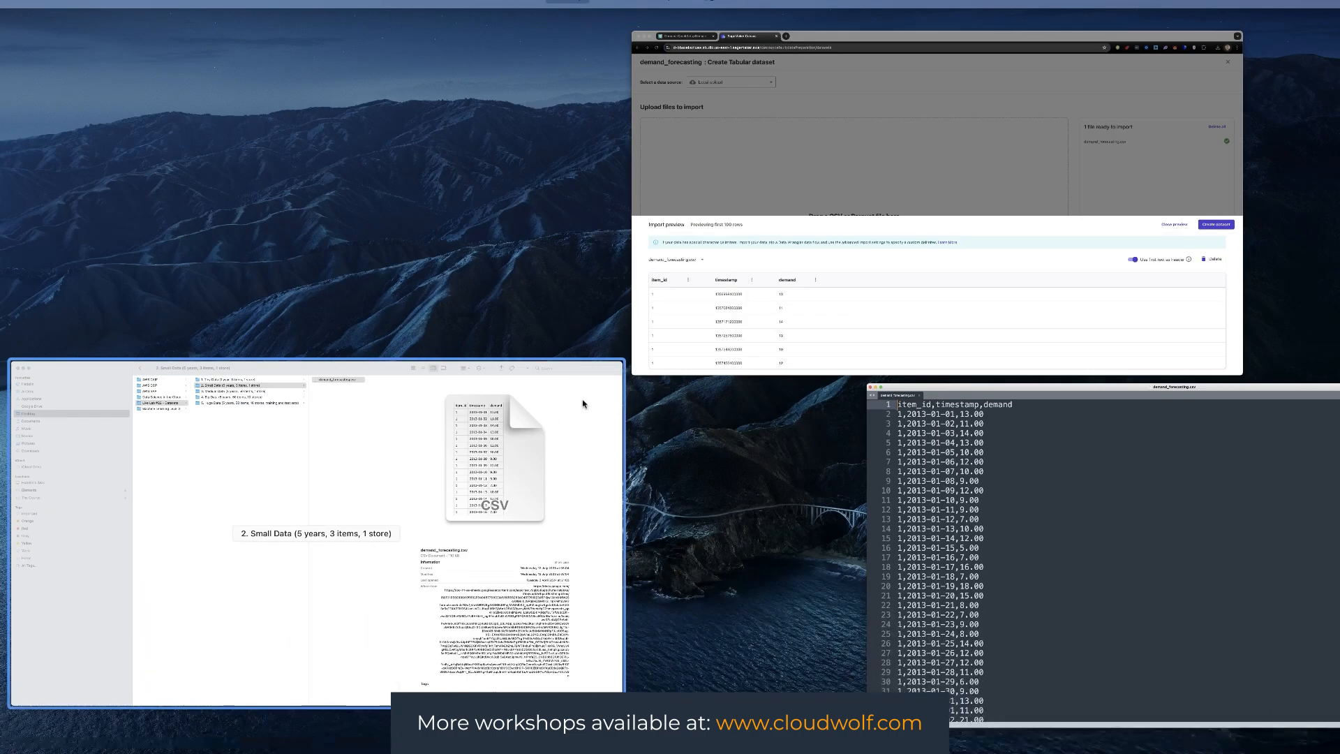
click(822, 299)
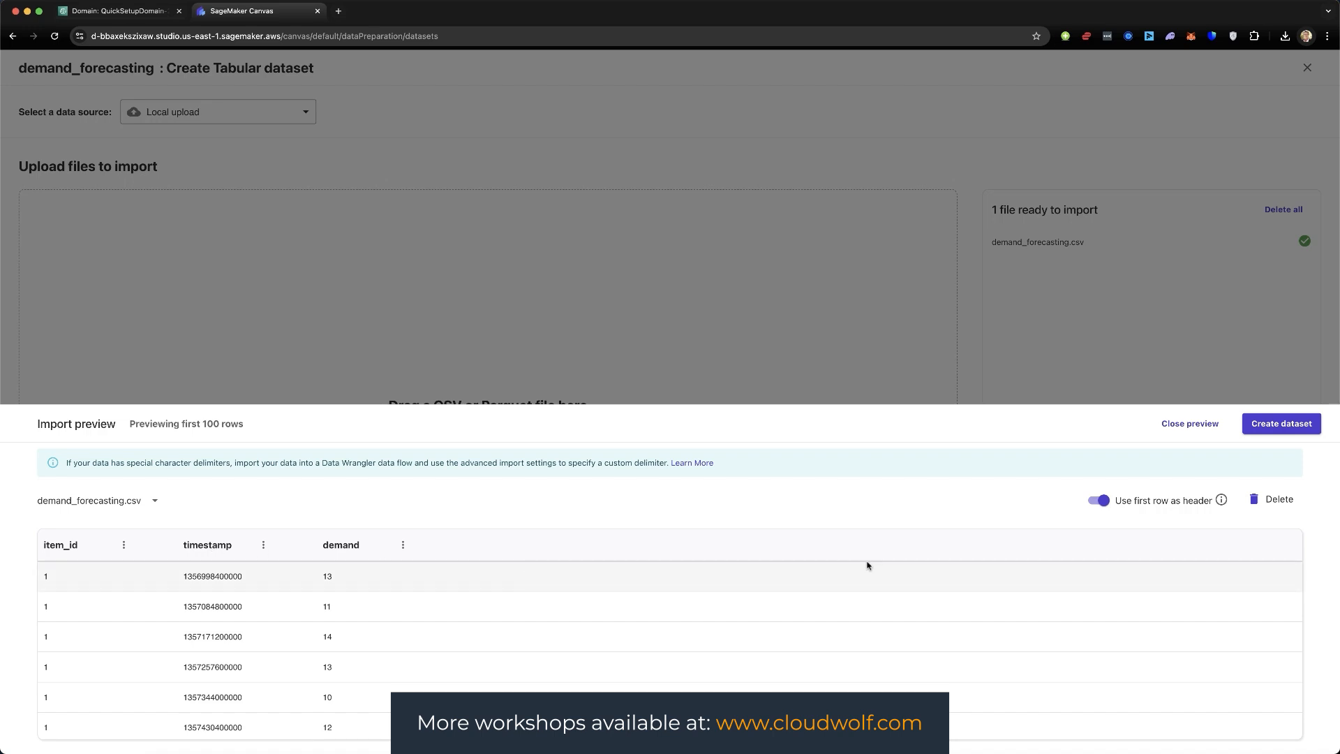
click(1267, 426)
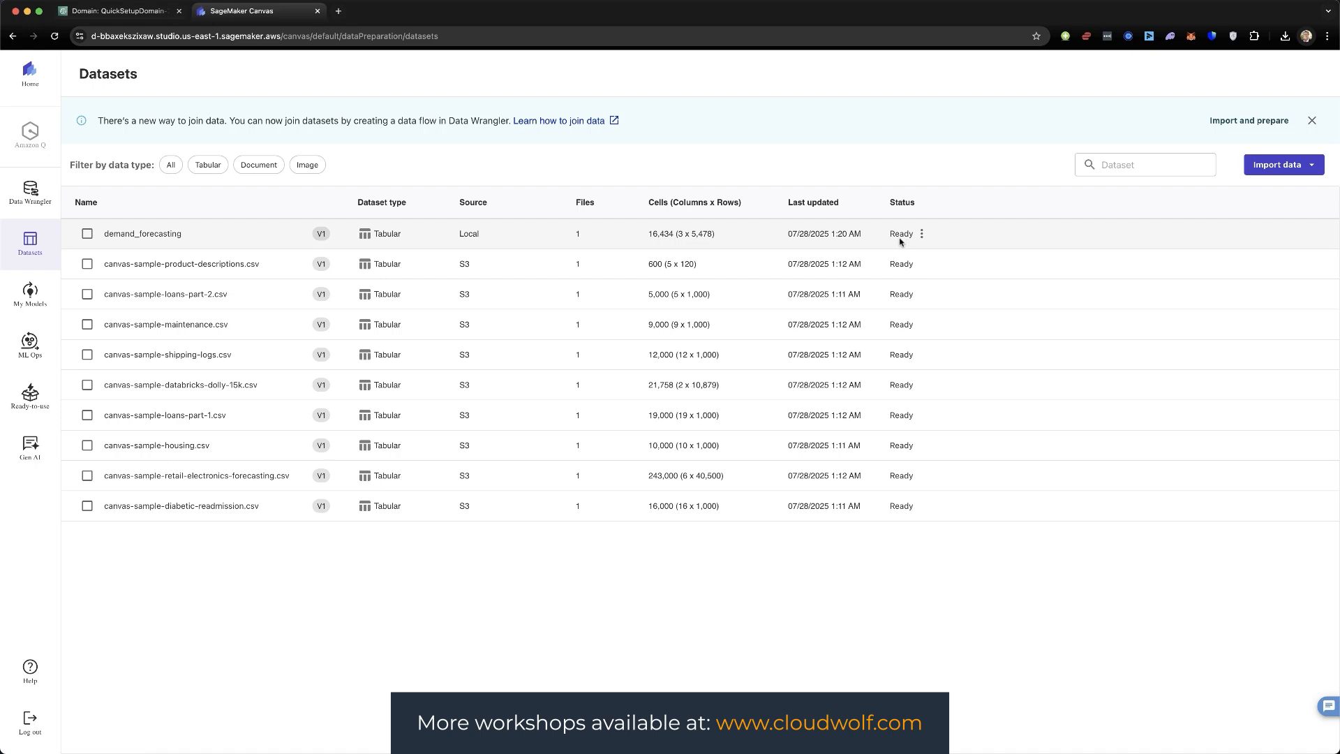
Step: Create a new predictive analysis model named Time Series Prediction
click(31, 296)
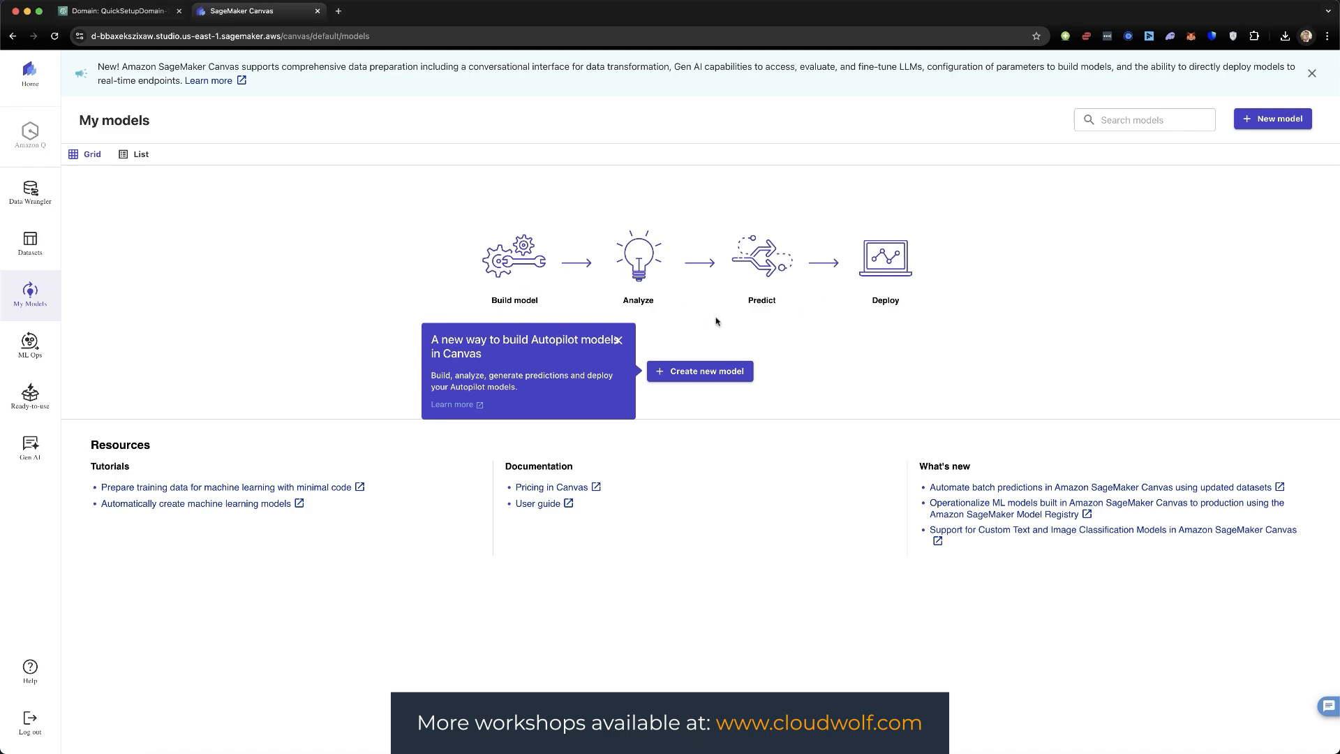
click(694, 372)
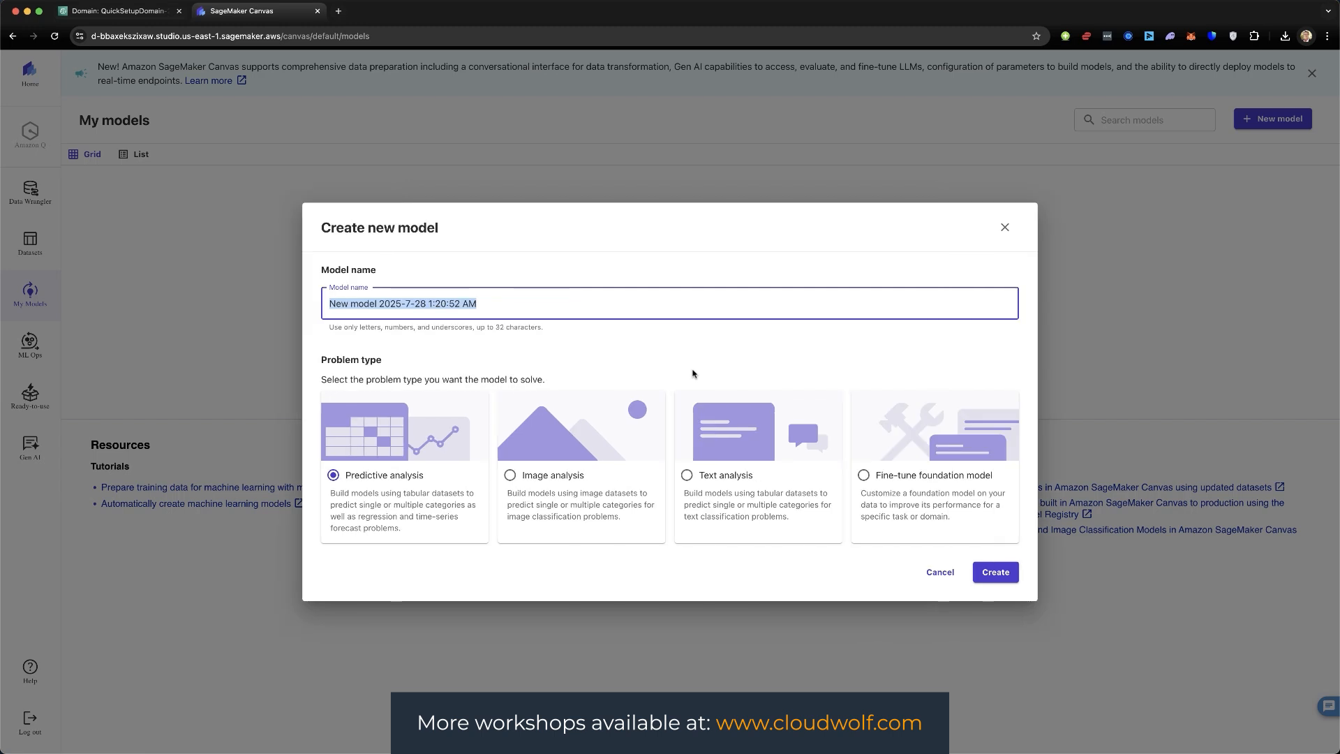
key(BackSpace)
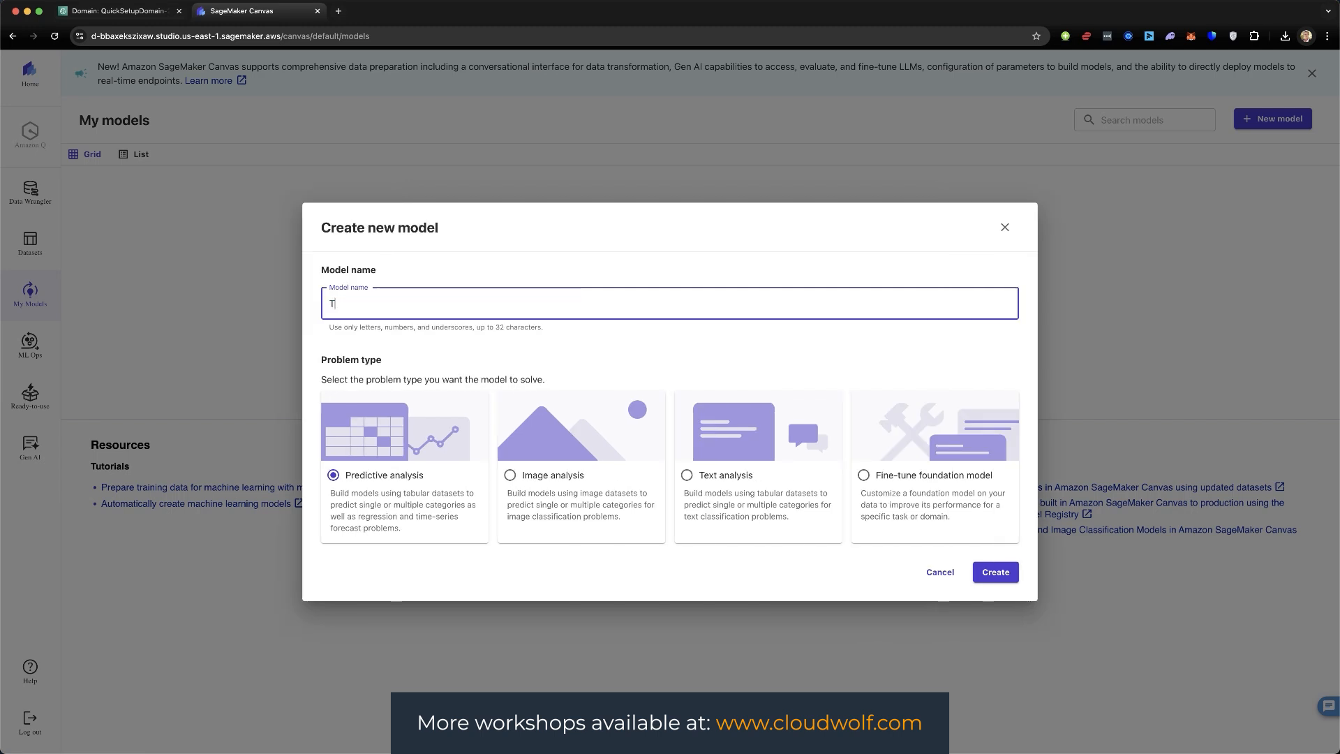
text(Time Series Prediction)
click(996, 572)
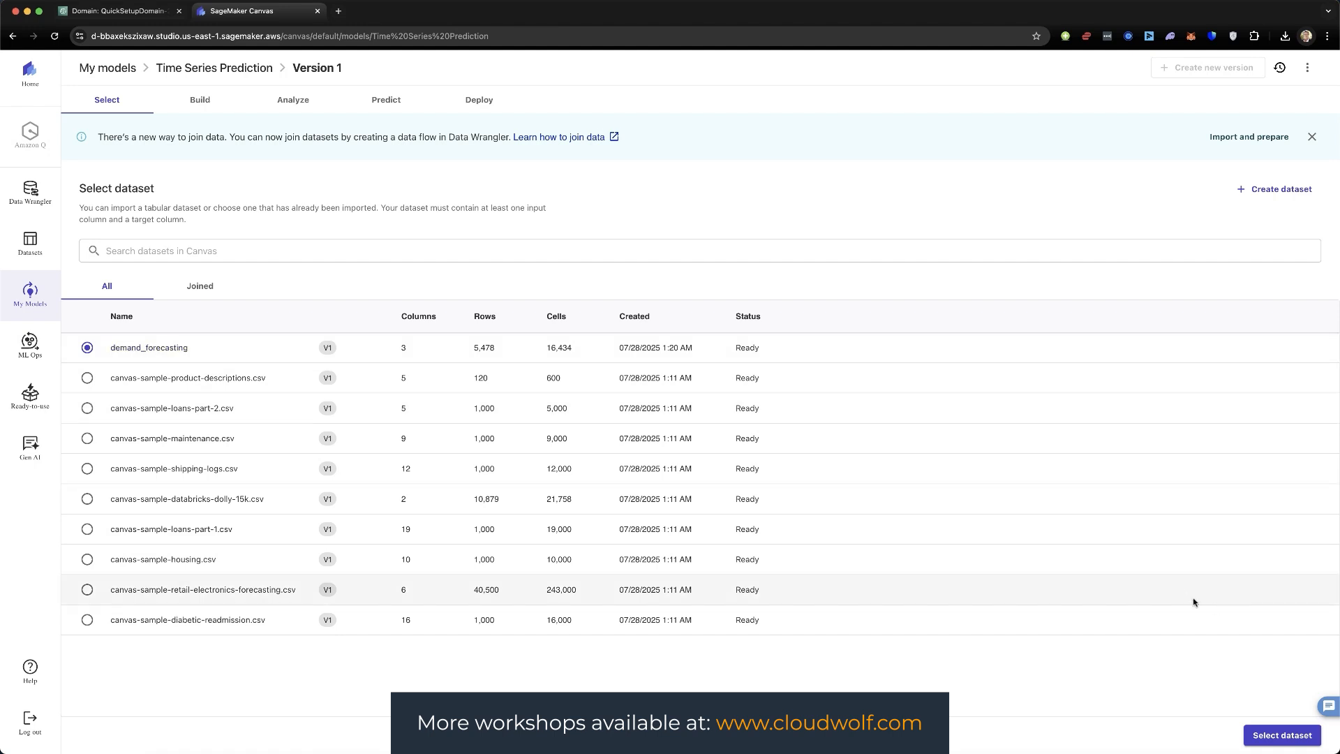
Step: Use the demand_forecasting dataset for the Time Series Prediction model and set demand as the target column
click(1275, 735)
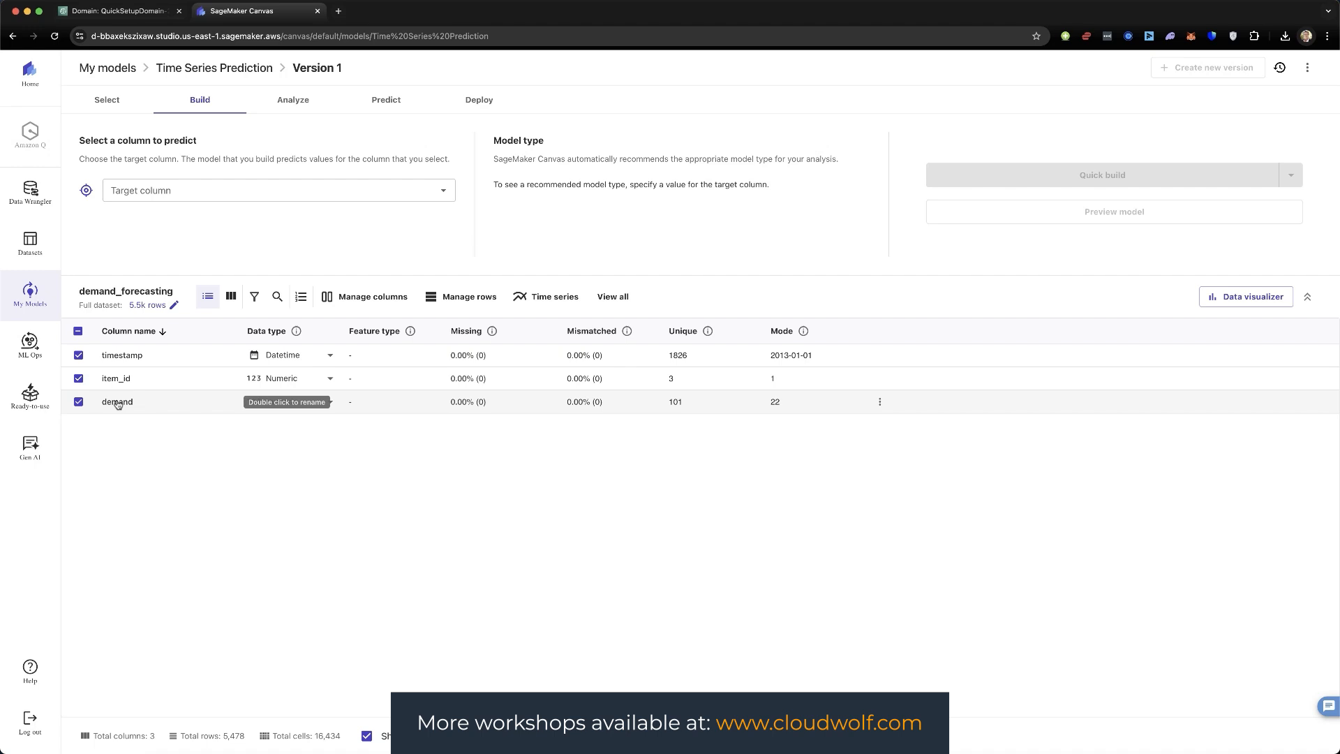
click(443, 192)
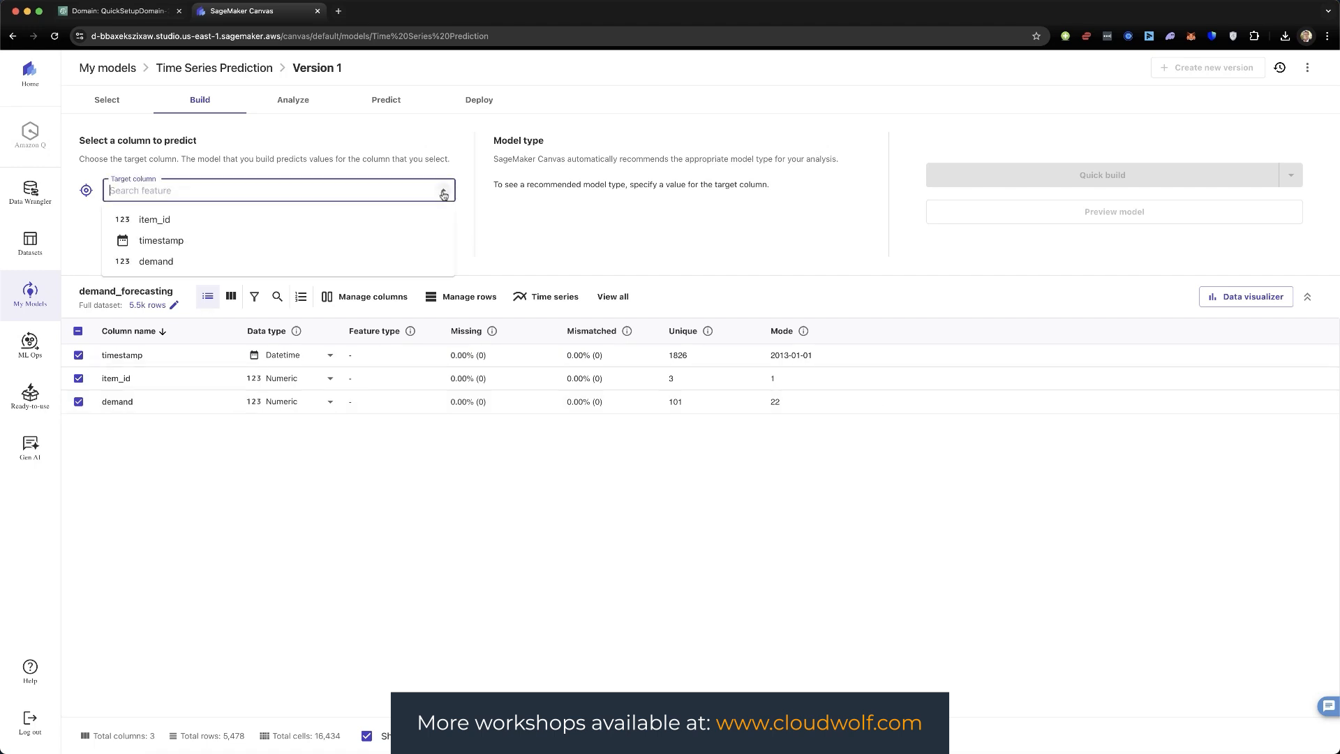
click(152, 262)
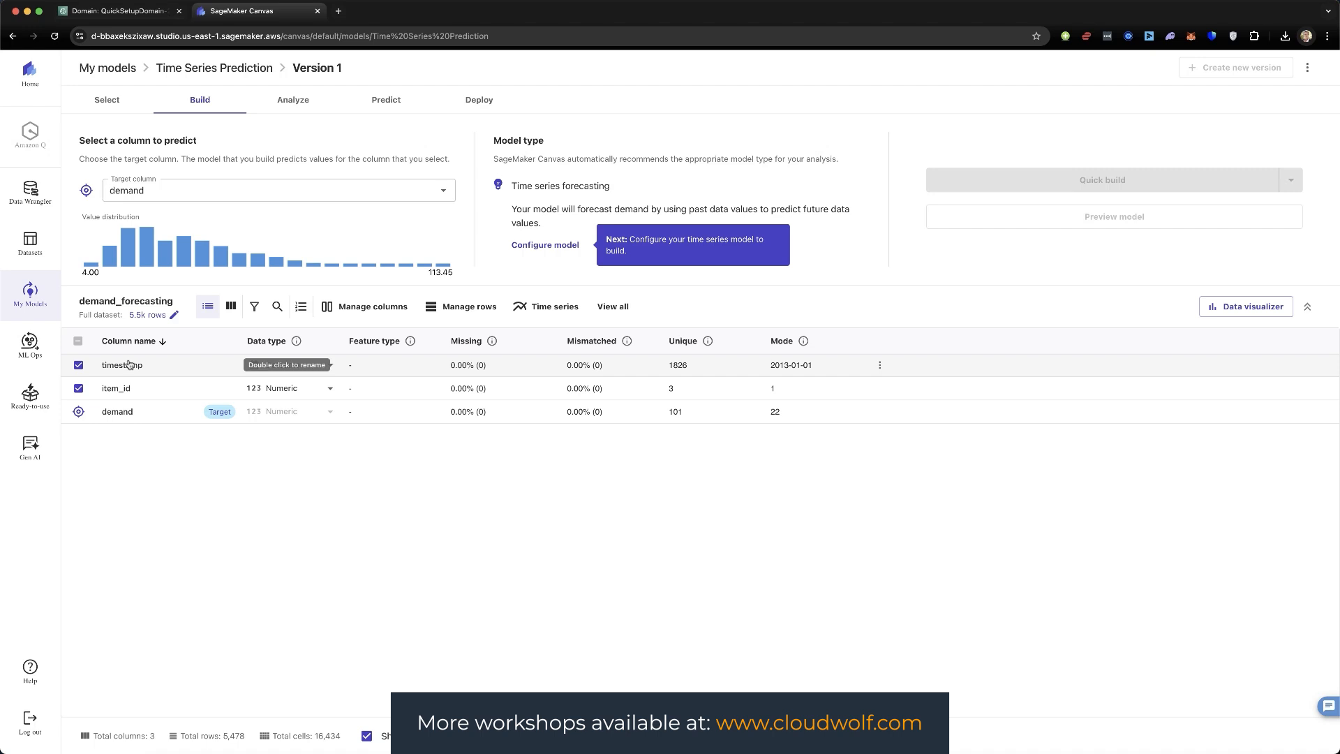
click(545, 246)
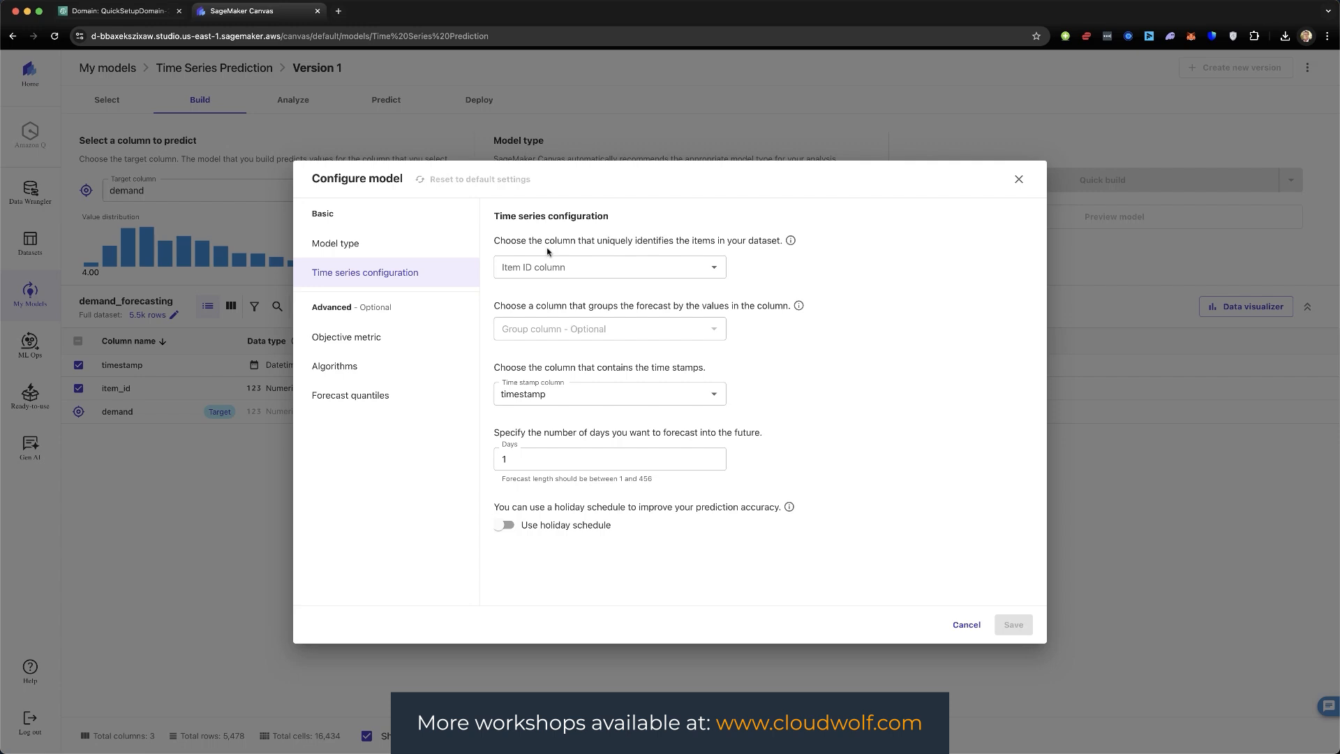
click(370, 252)
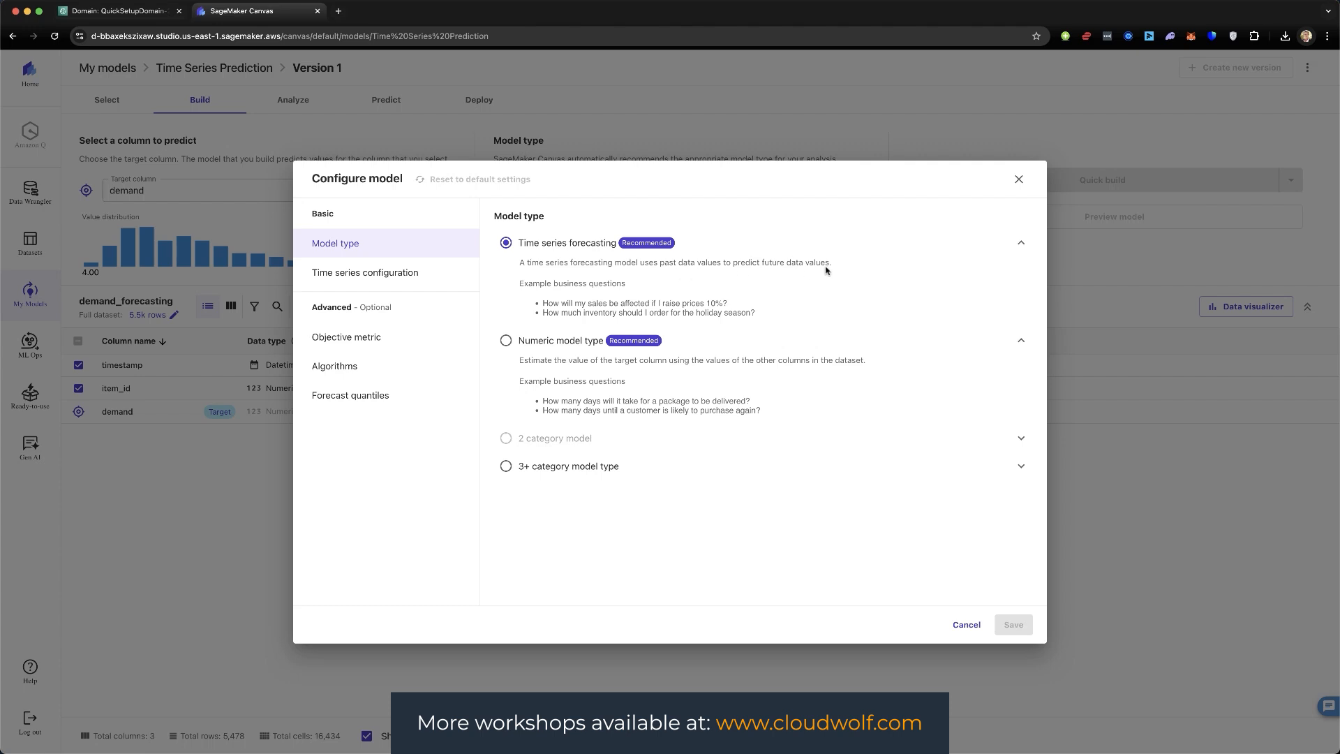
click(353, 278)
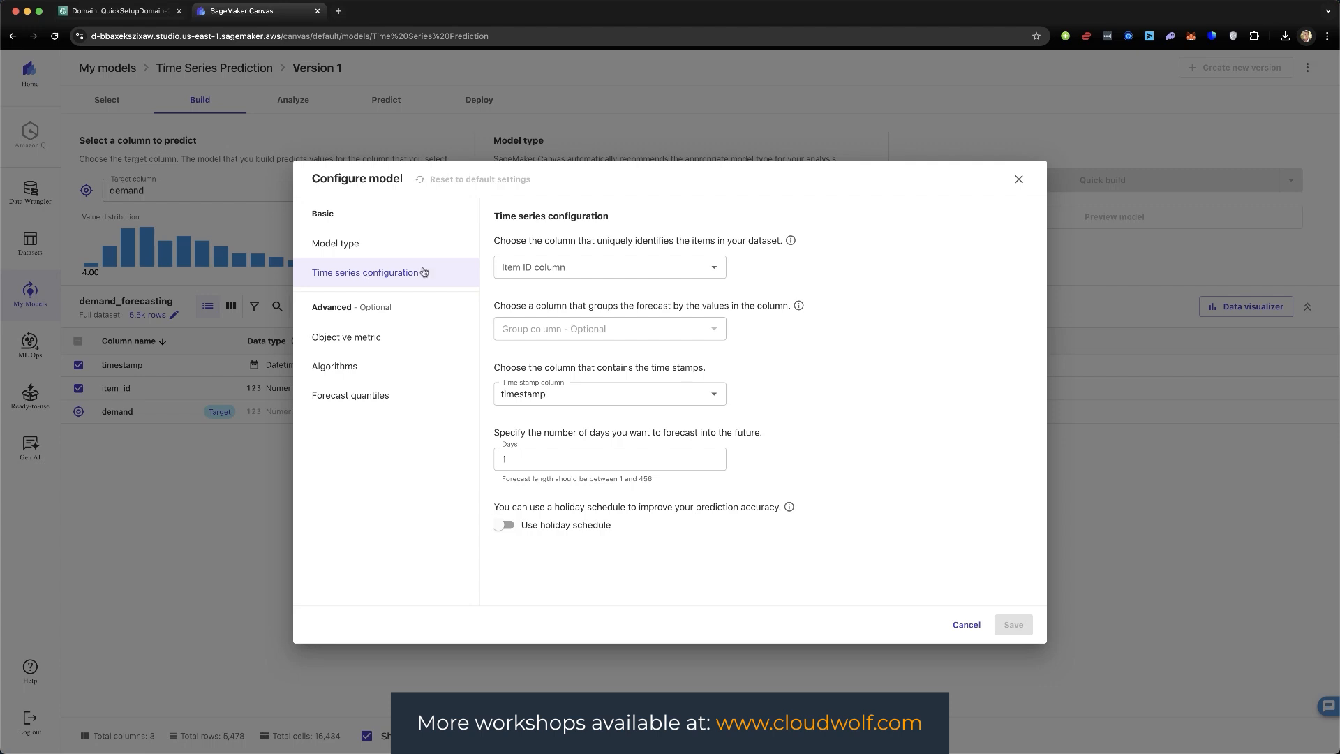
click(715, 268)
mouse_move(507, 301)
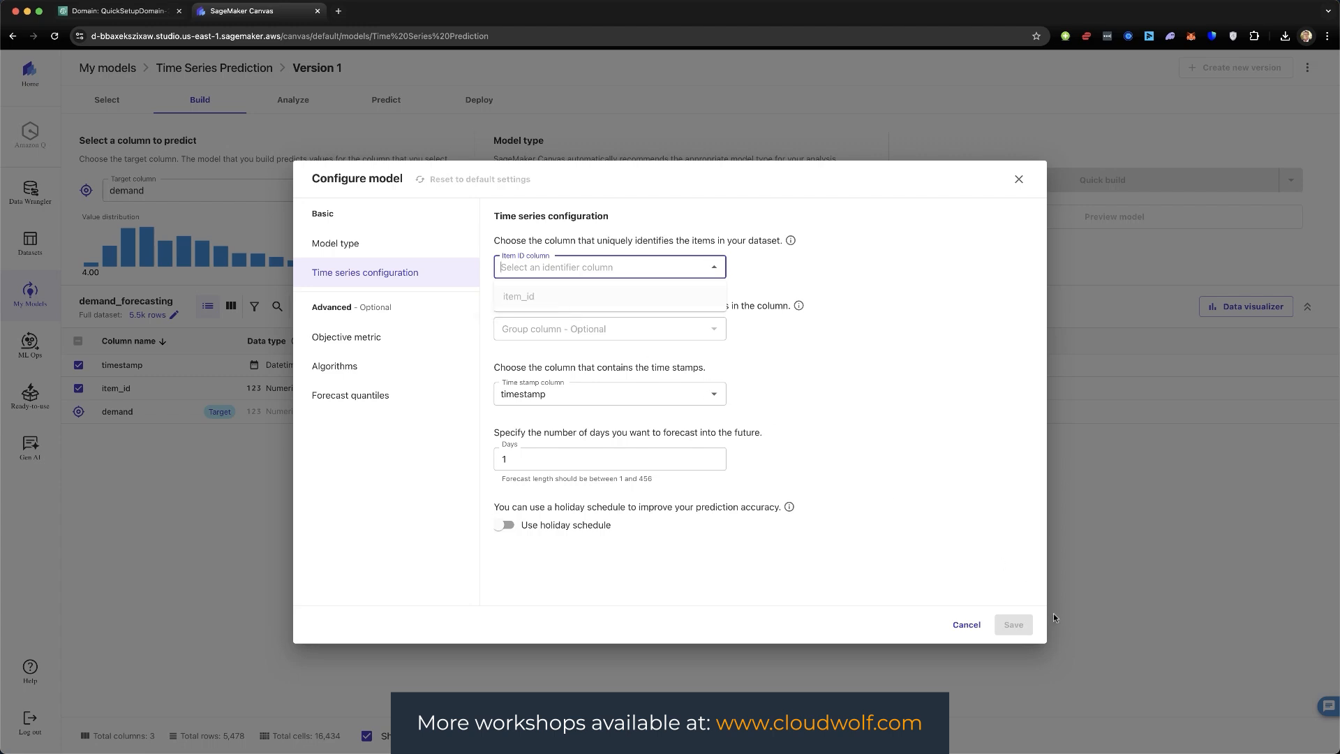
click(967, 625)
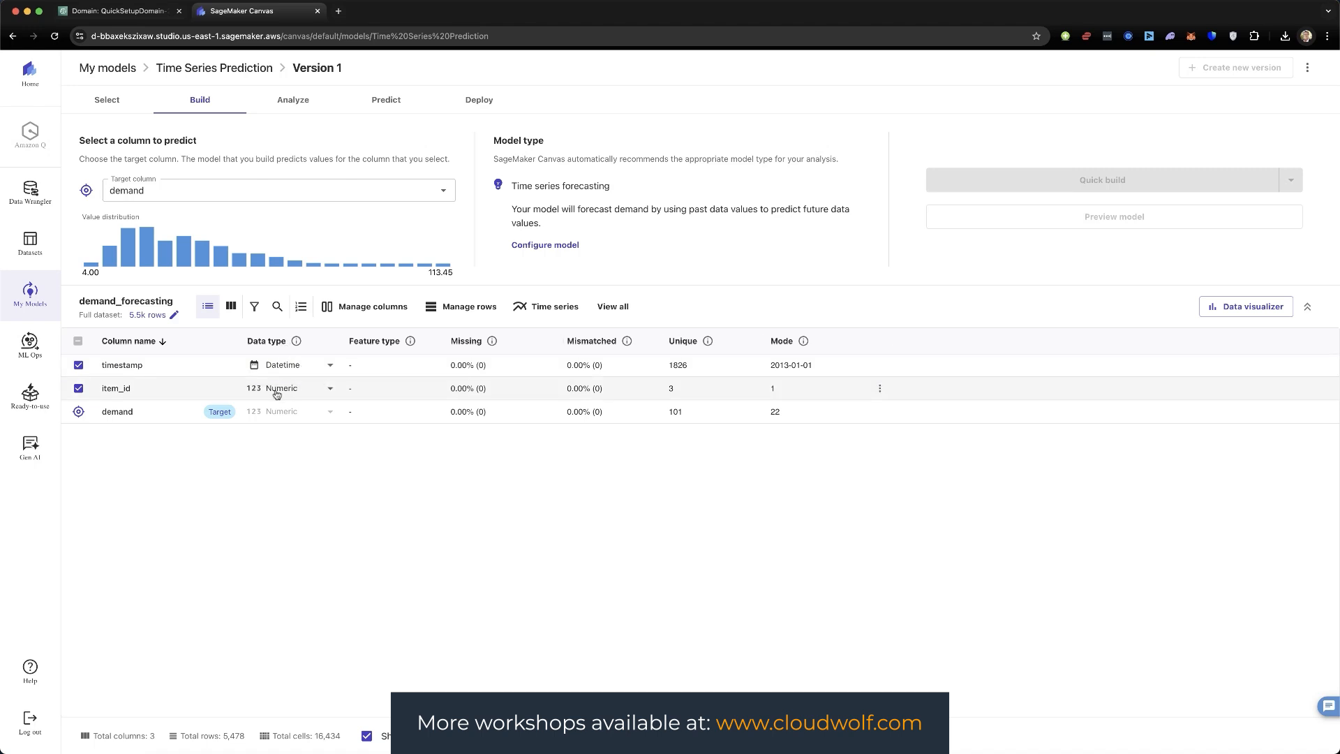
Step: Change the data type of the item_id column to Text and return to the model version's build page
click(331, 391)
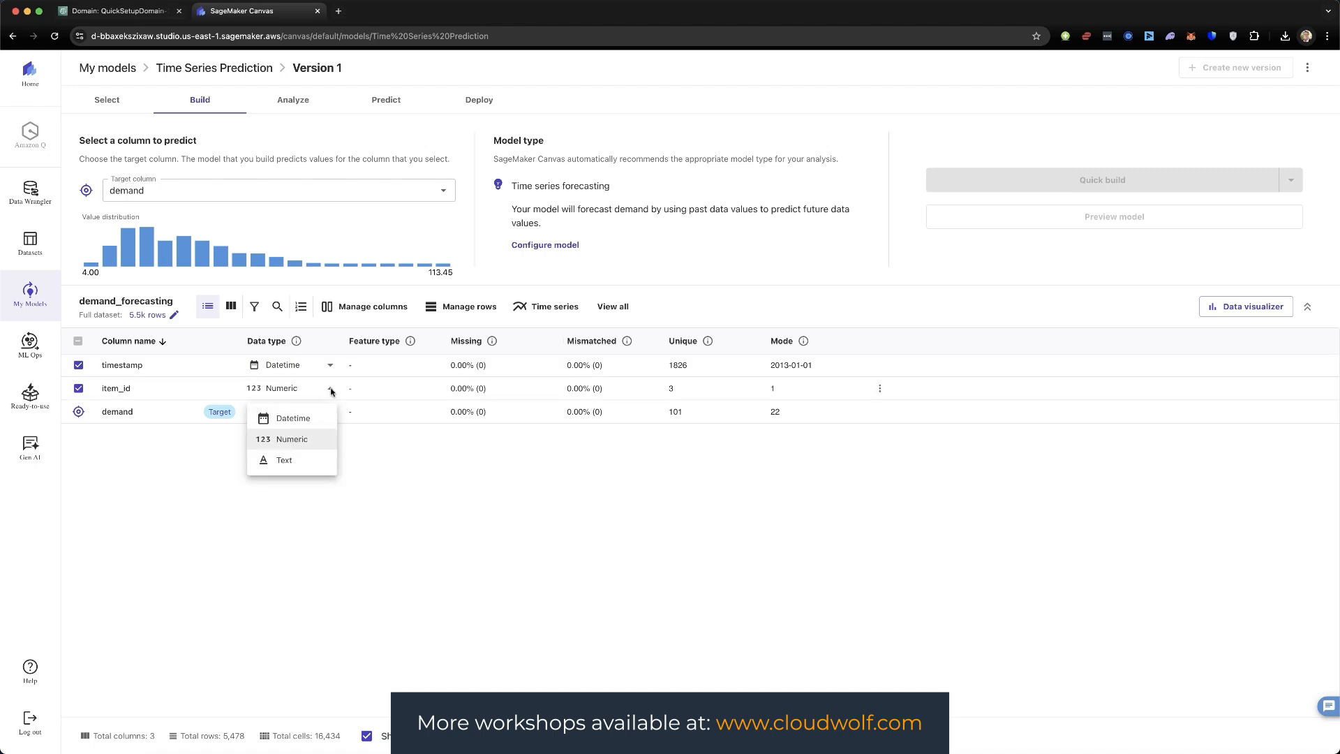
click(284, 460)
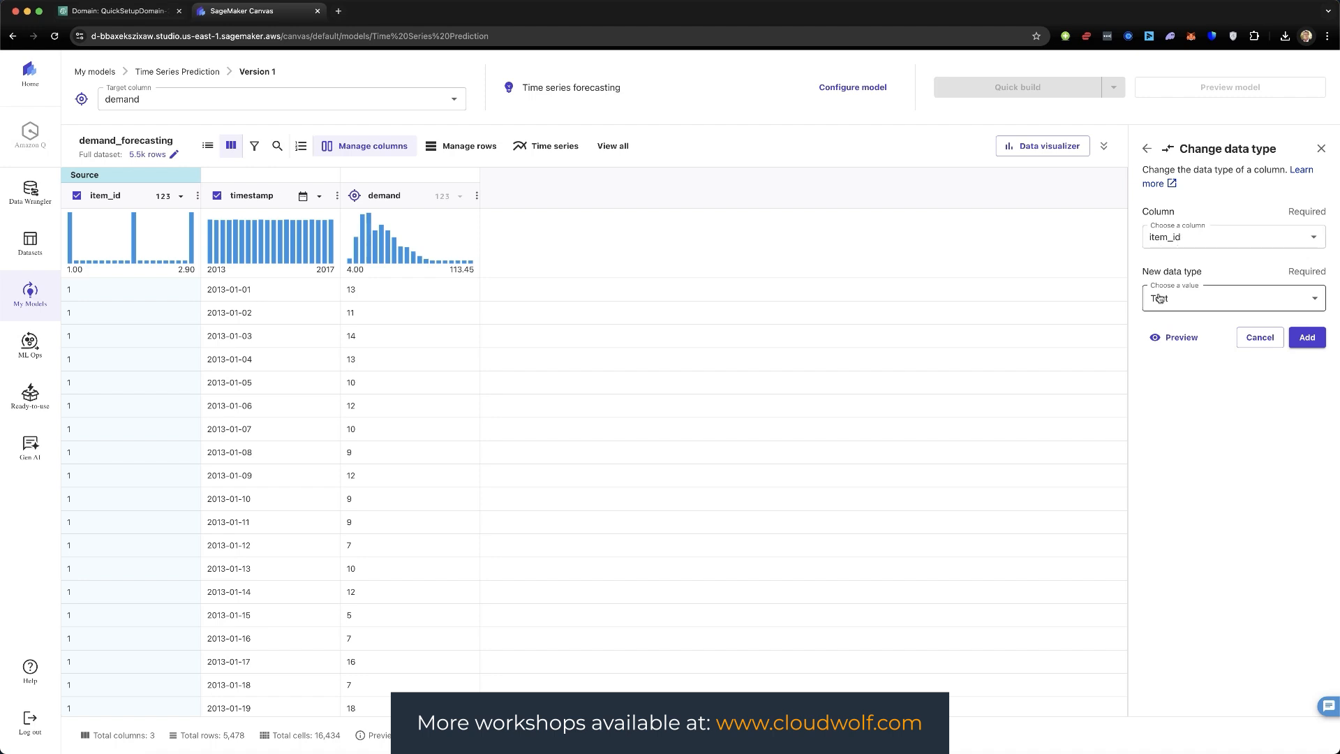
click(1314, 339)
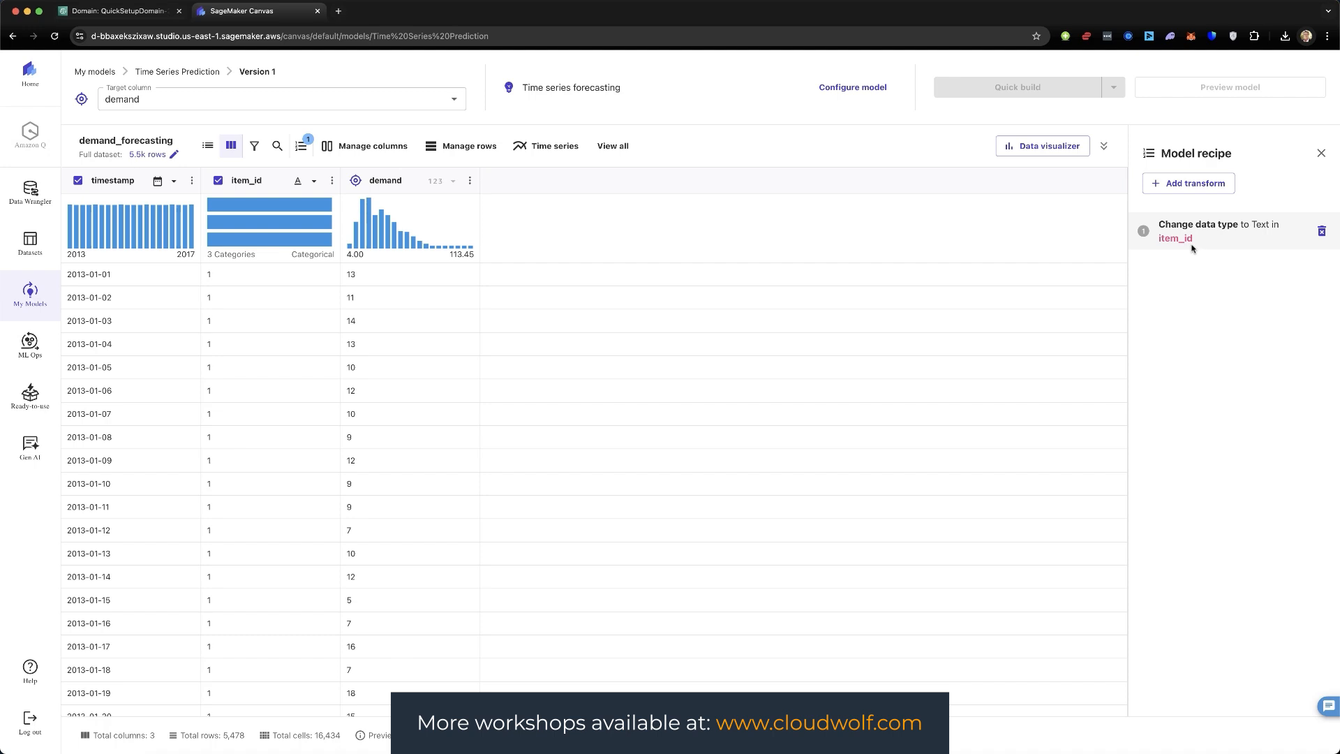
click(187, 73)
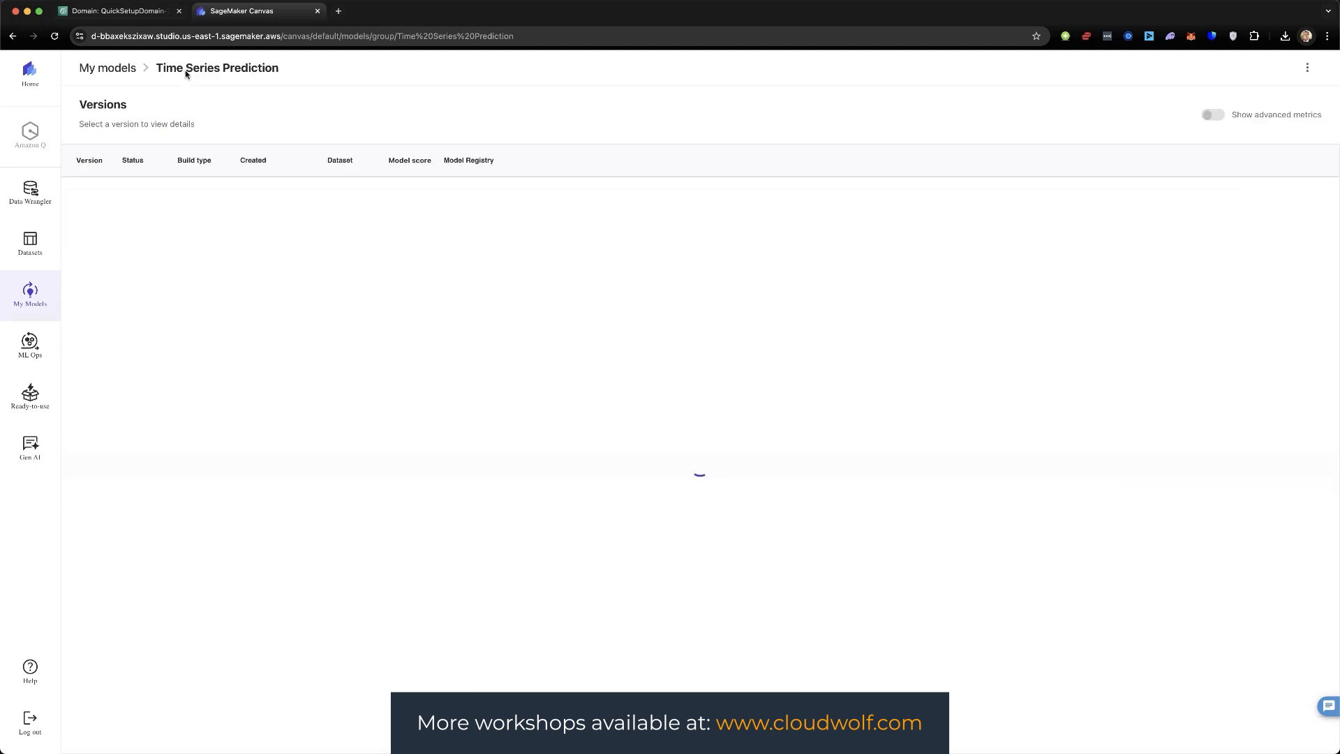
click(92, 194)
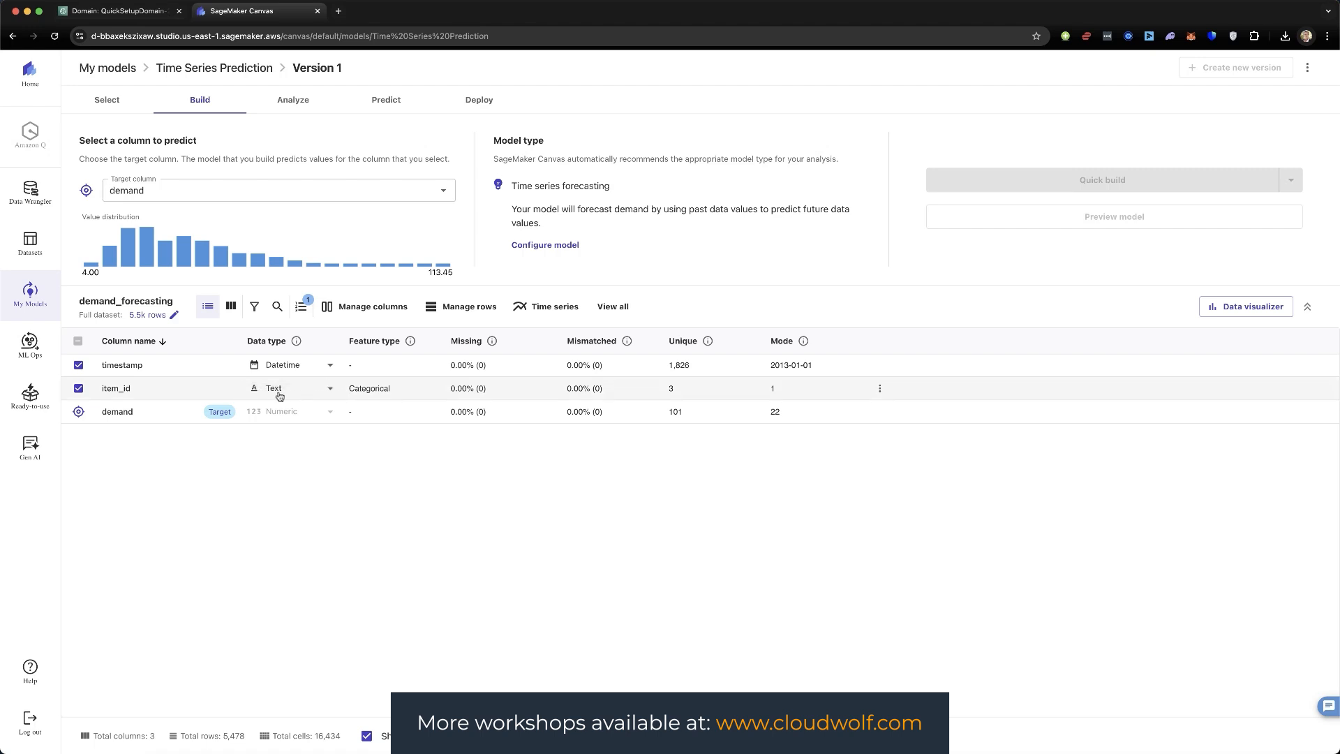
Step: In the time series configuration, choose item_id as the item ID column and set the forecast length to 365 days
click(545, 245)
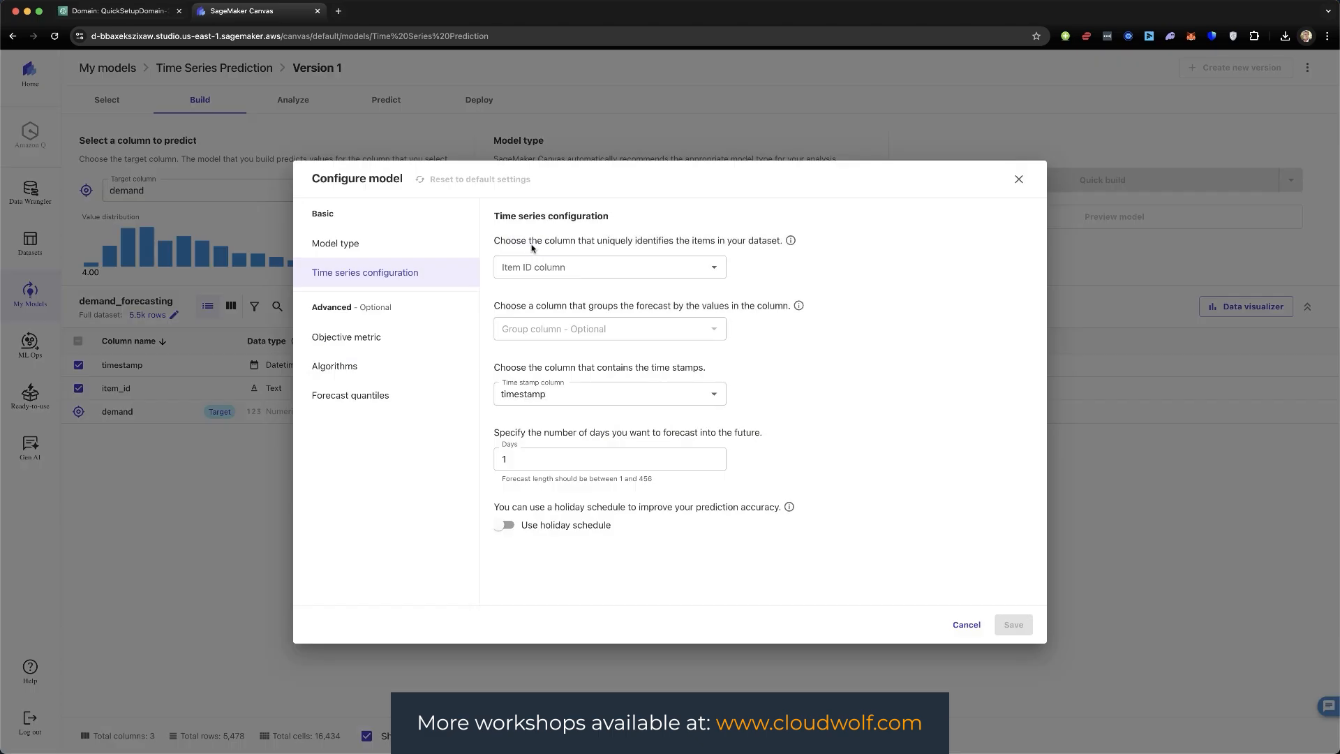
click(588, 268)
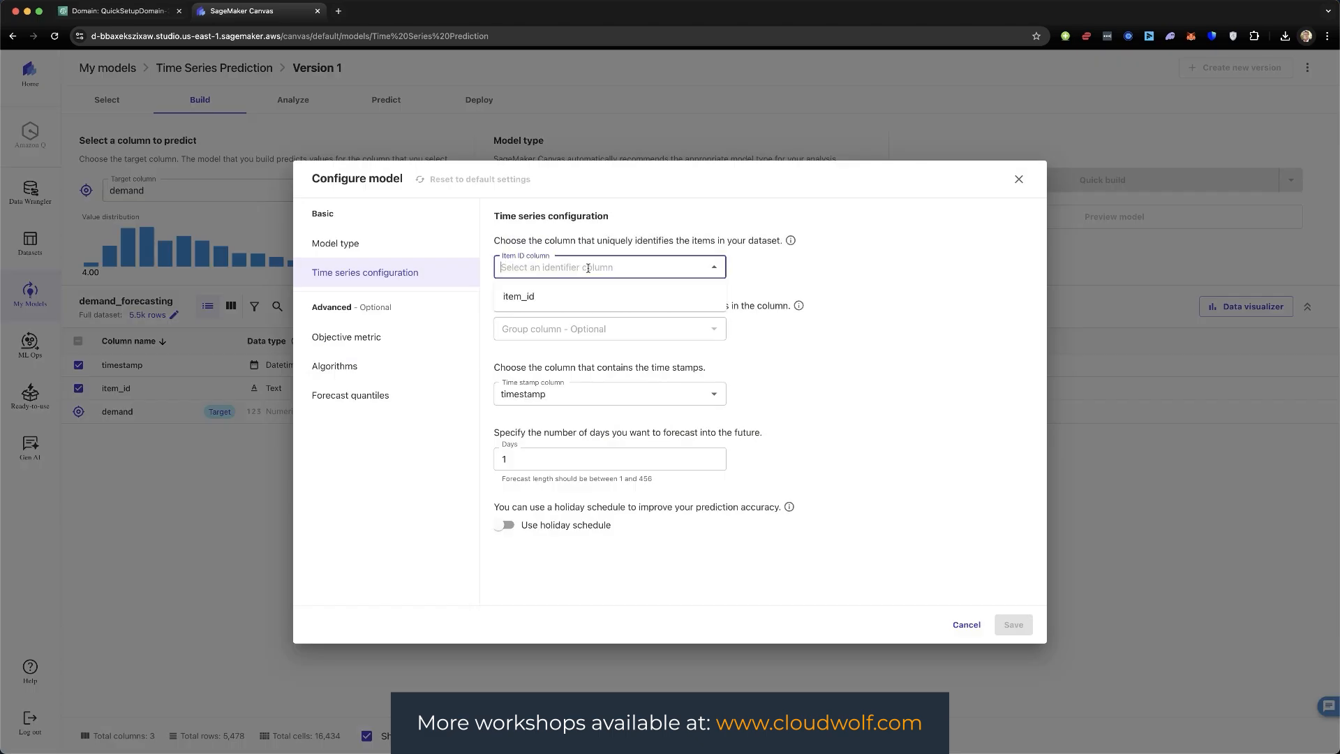
click(538, 300)
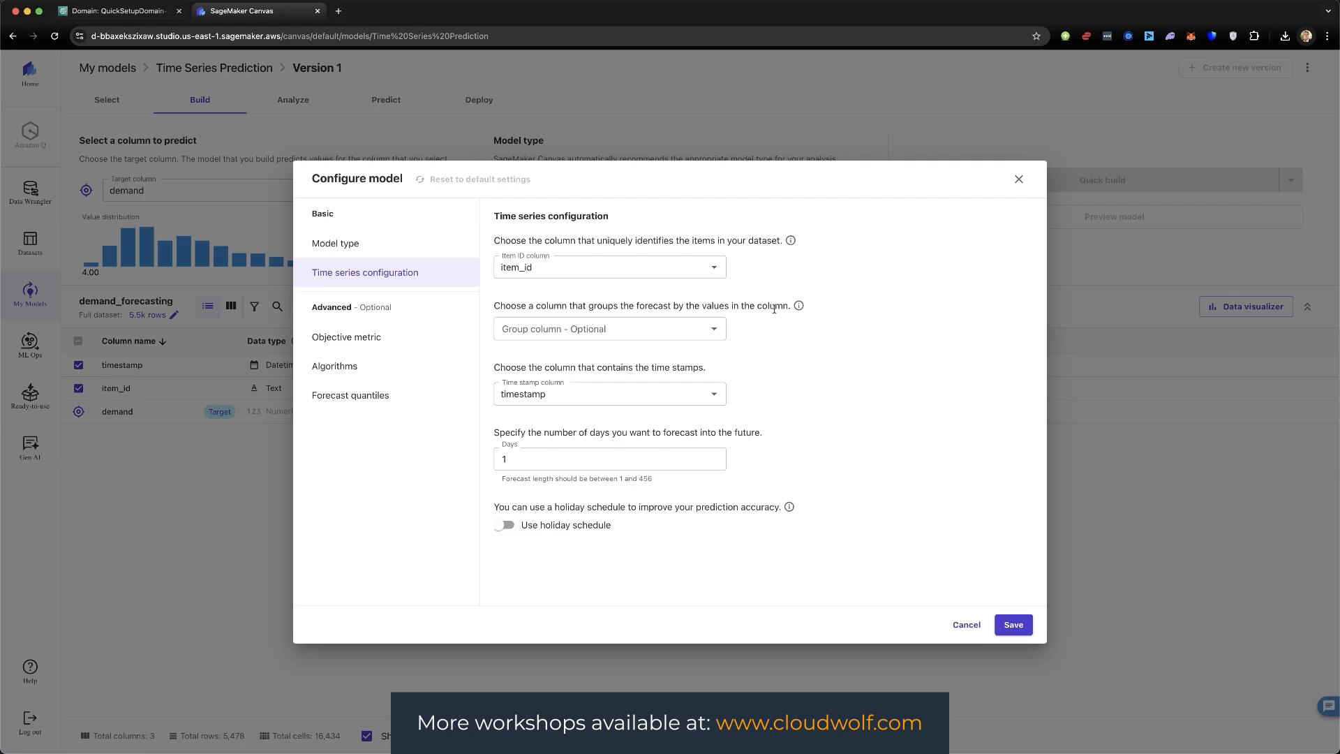
click(714, 329)
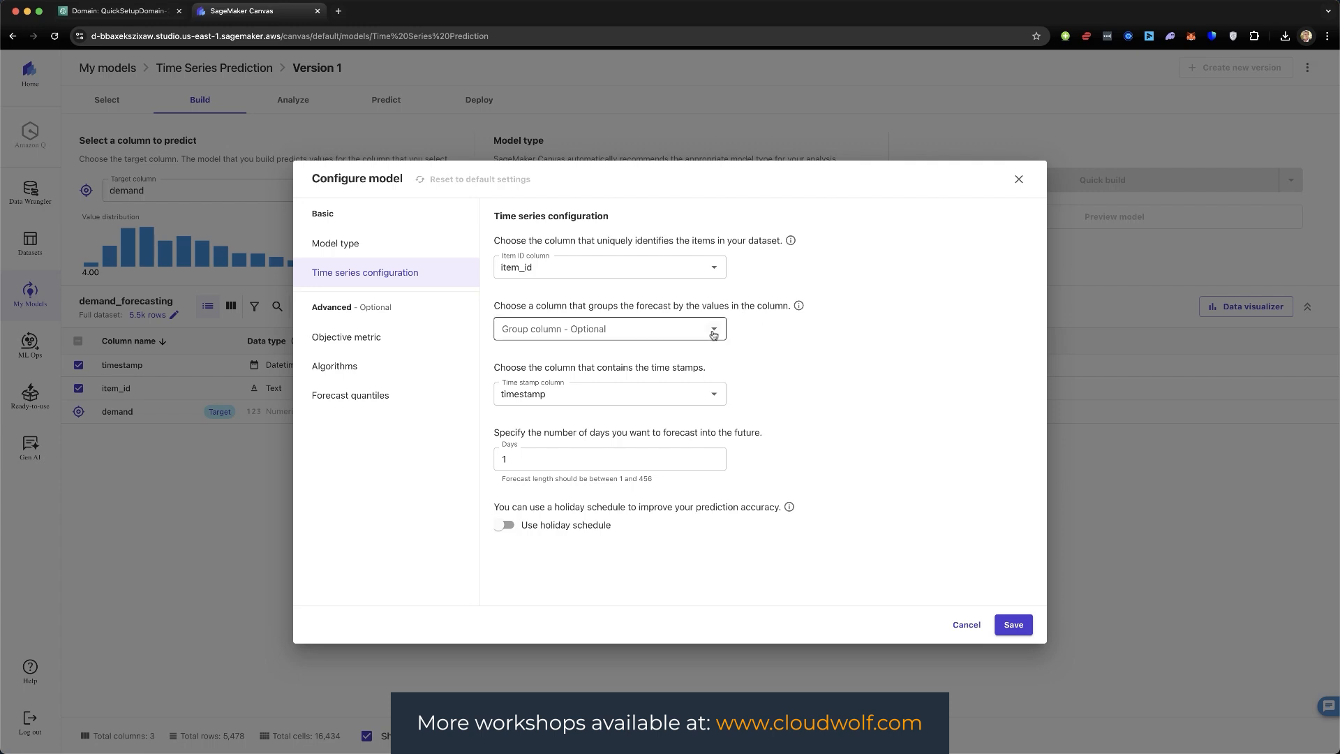
click(751, 337)
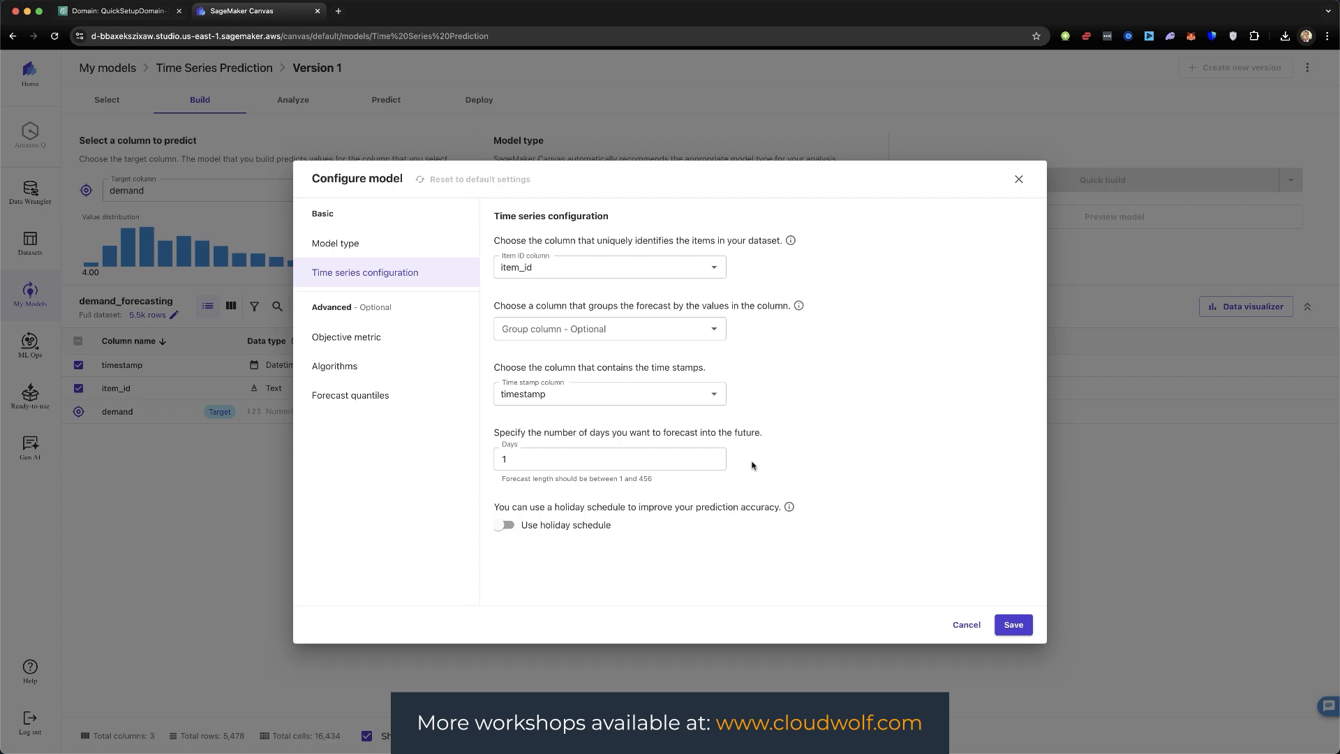
click(602, 464)
key(BackSpace)
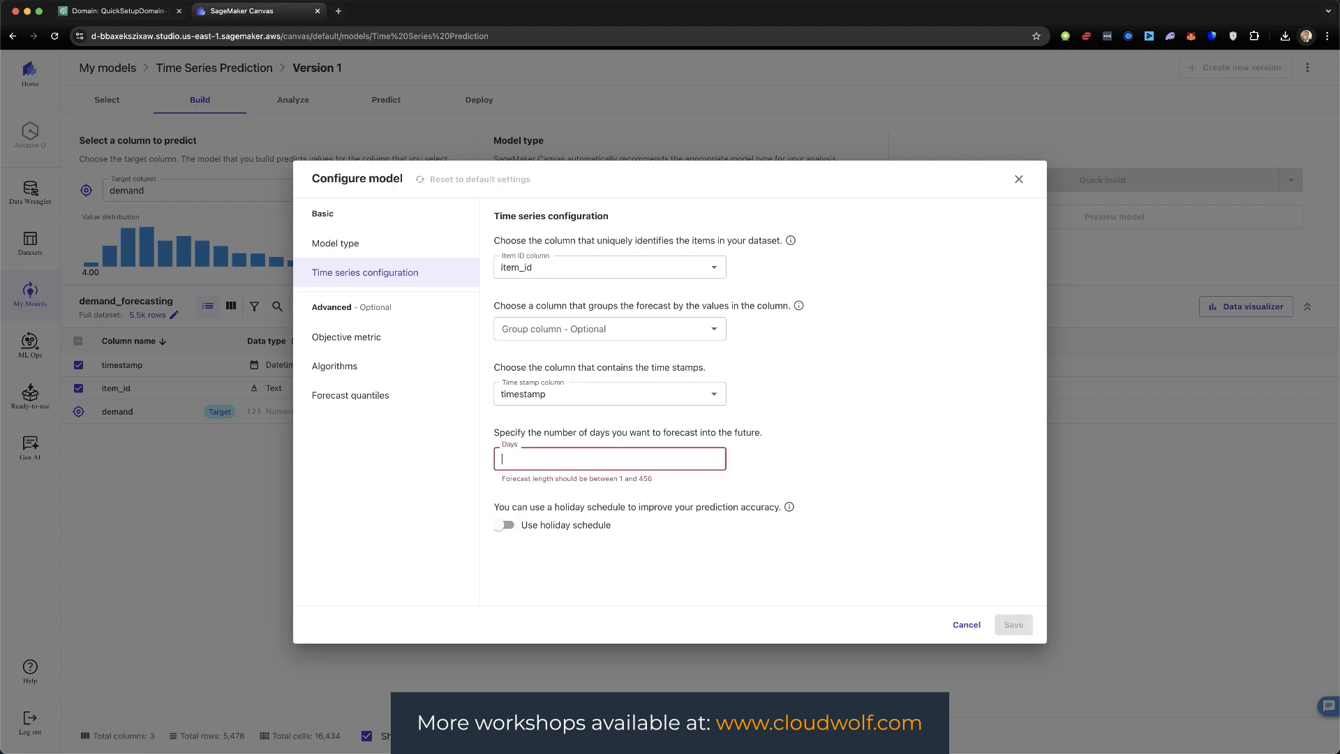
text(365)
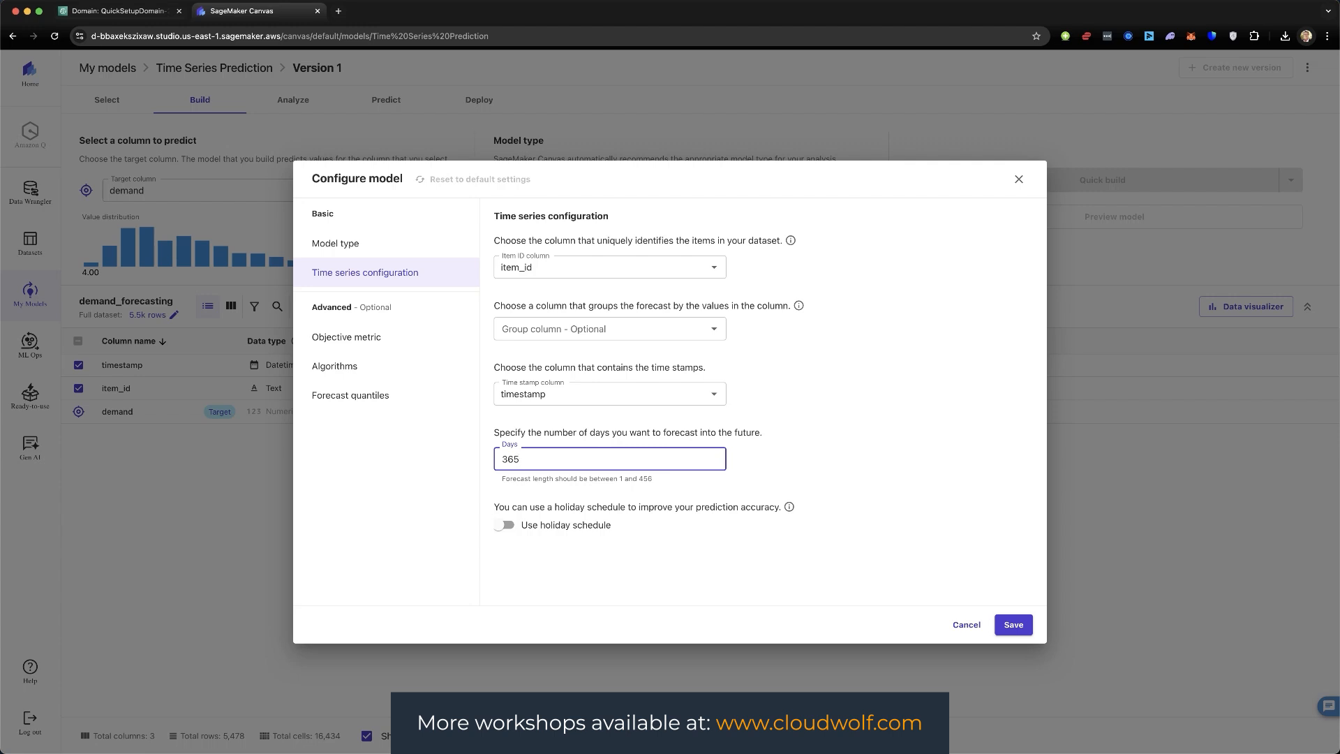
click(829, 458)
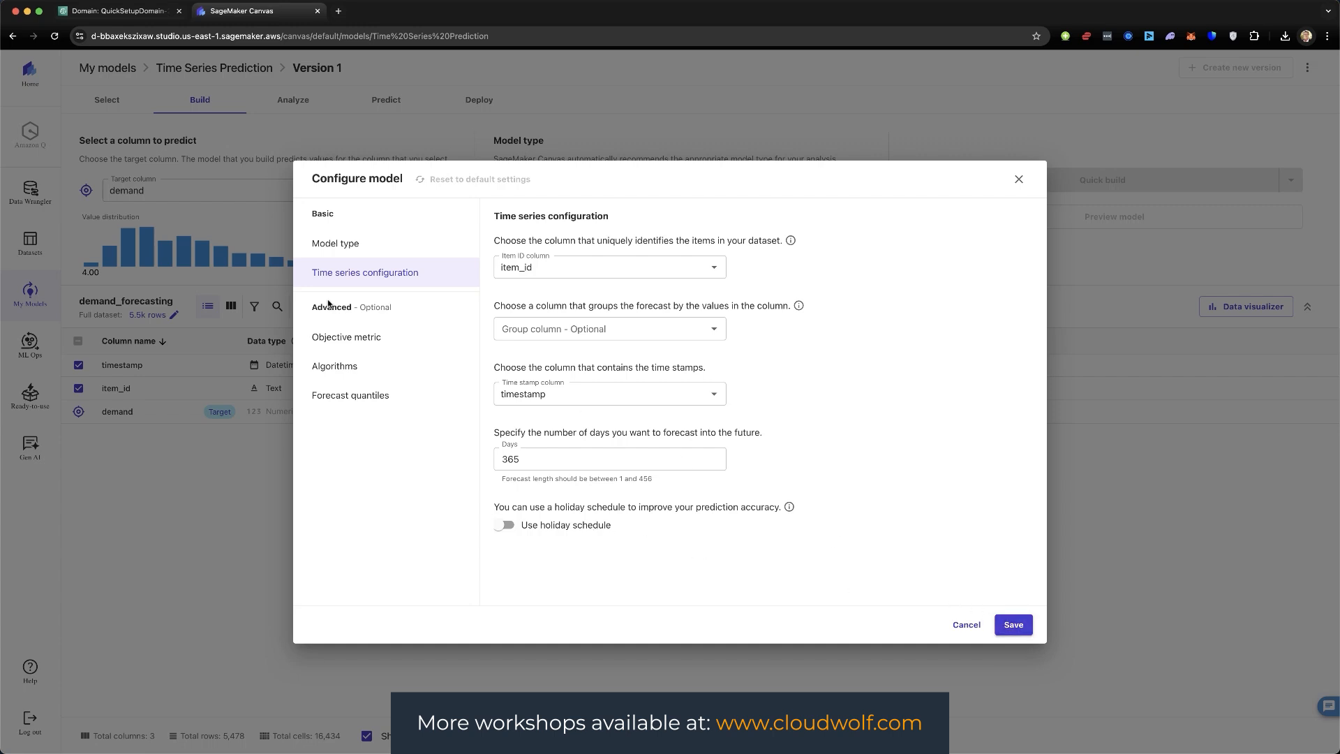
Step: Review the objective metric, algorithms and forecast quantiles of the model, and save the configuration
click(335, 339)
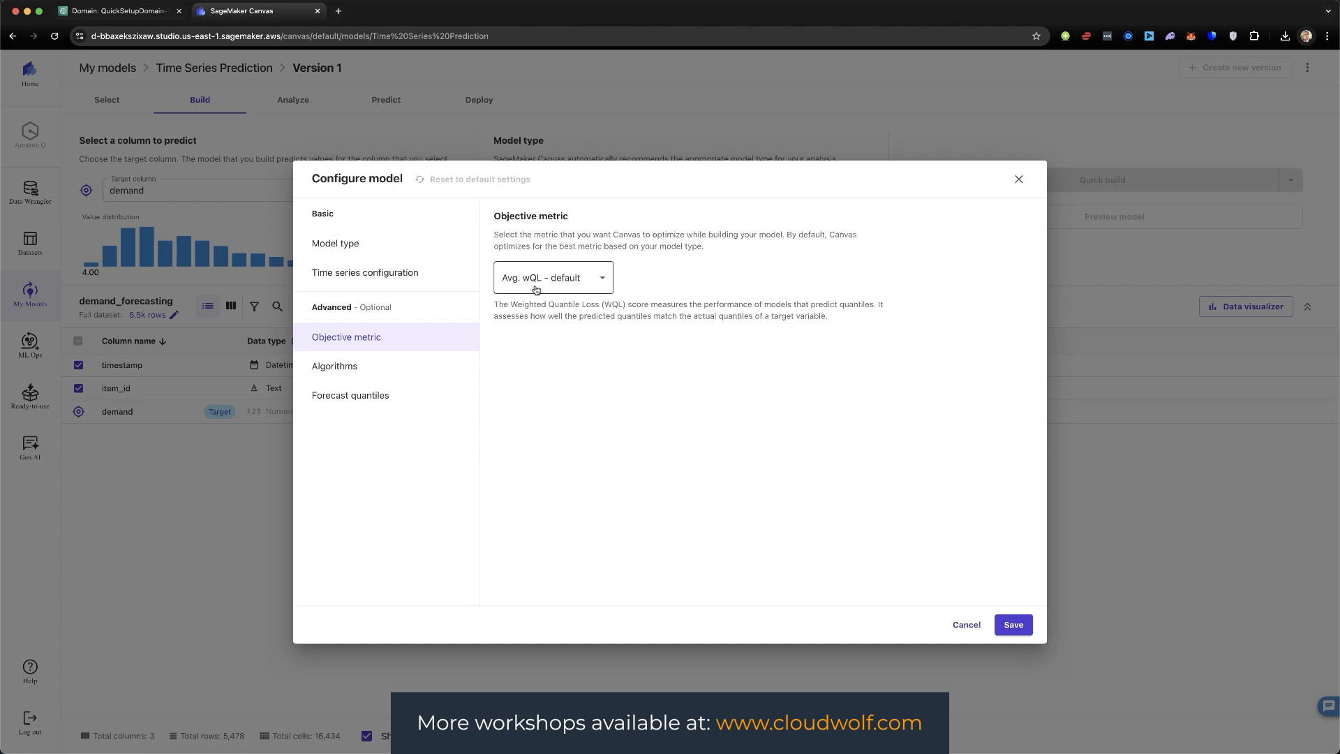
click(344, 364)
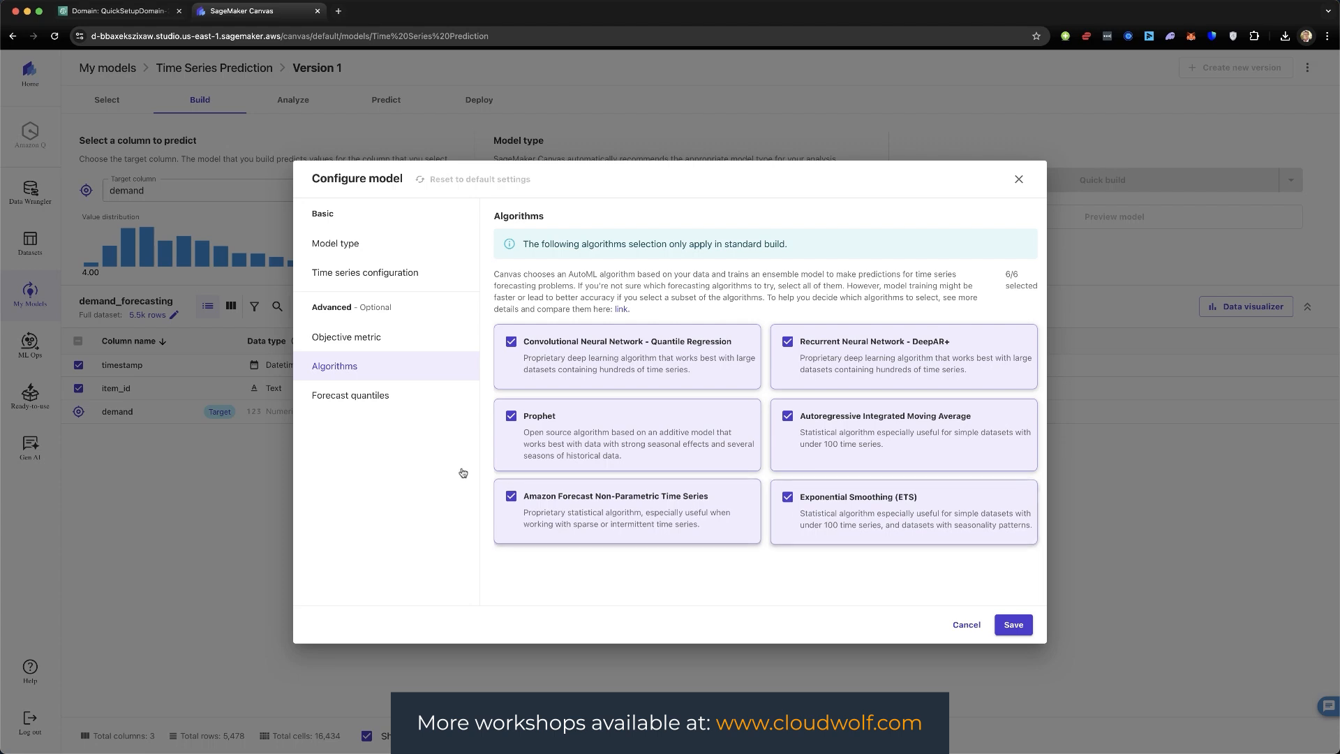
click(353, 396)
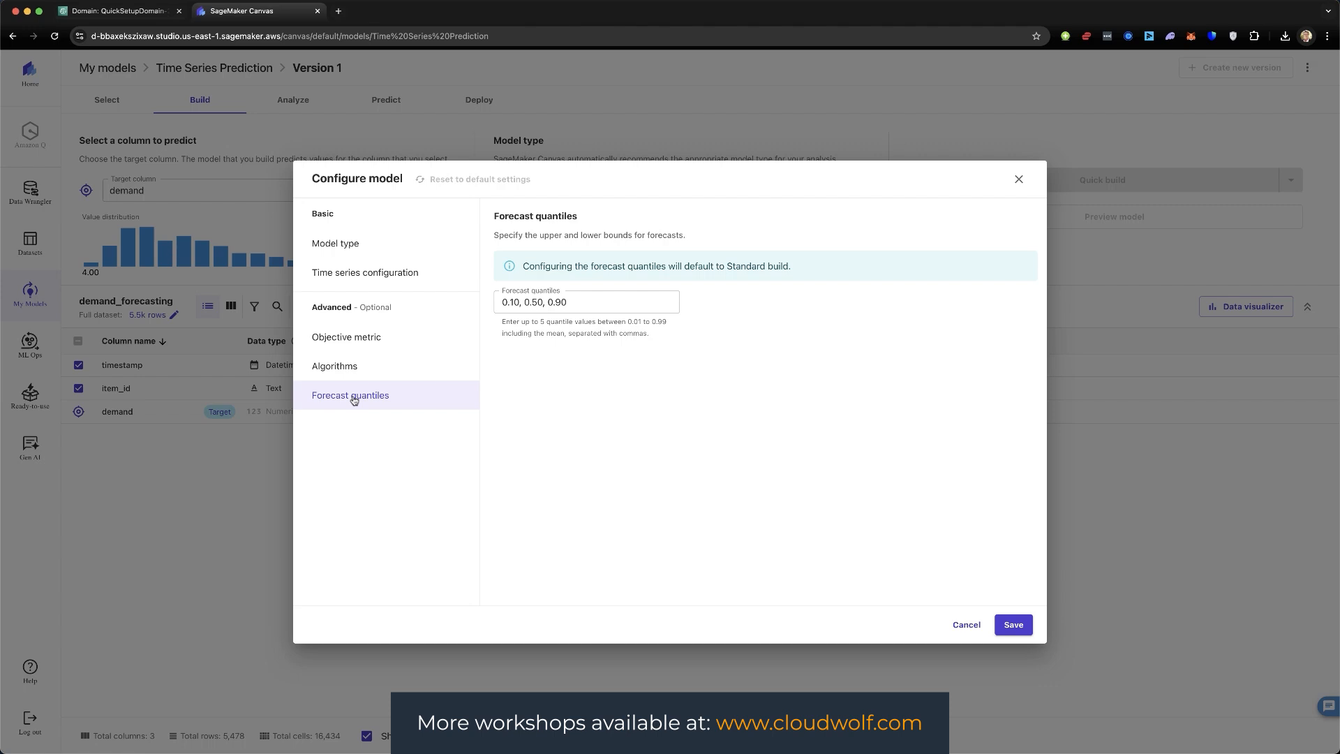
click(570, 308)
click(349, 280)
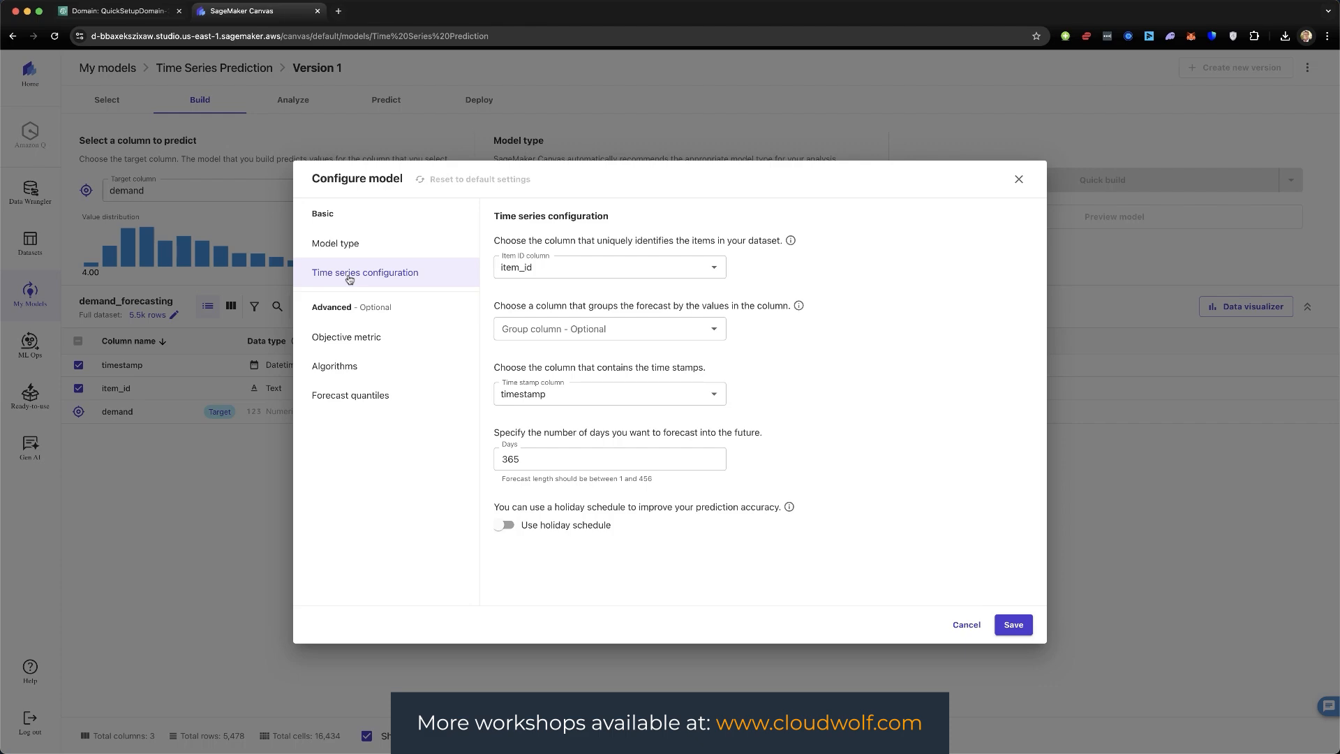
click(1023, 626)
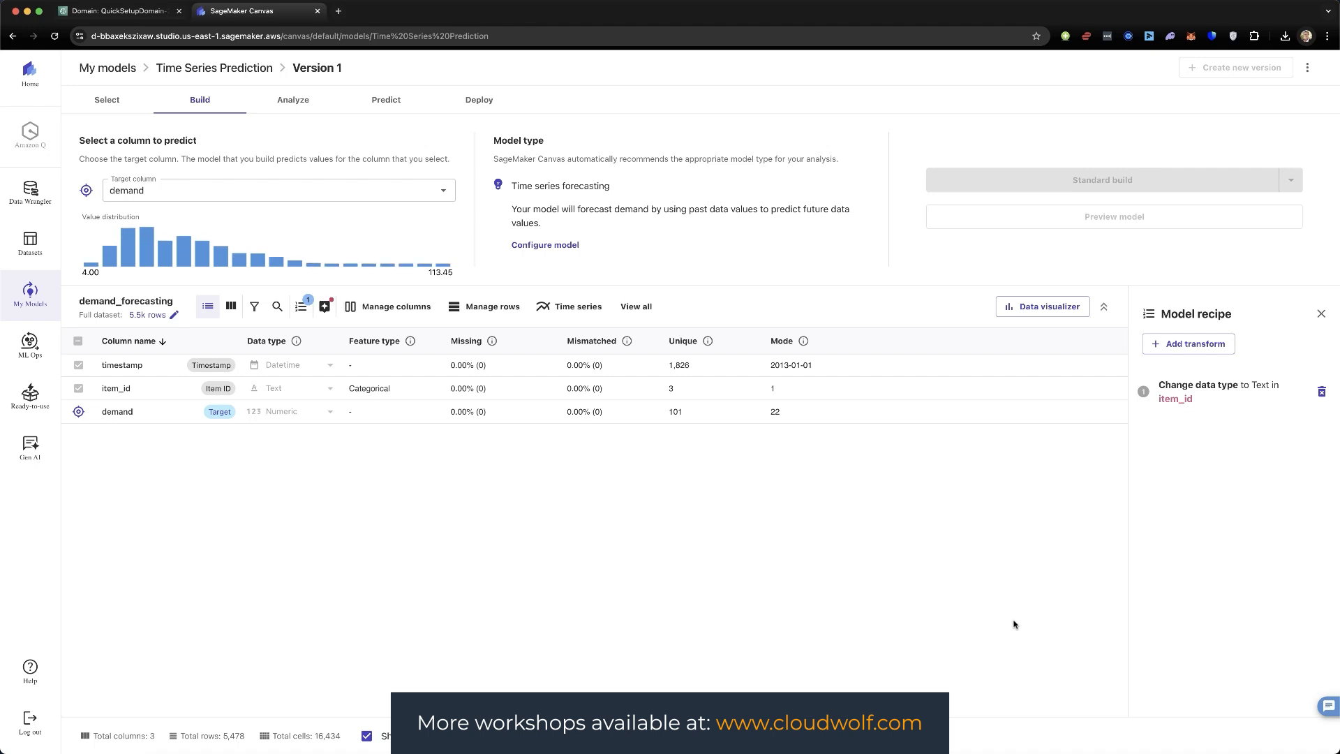
Step: Rename the timestamp column to time_stamp
mouse_move(1060, 183)
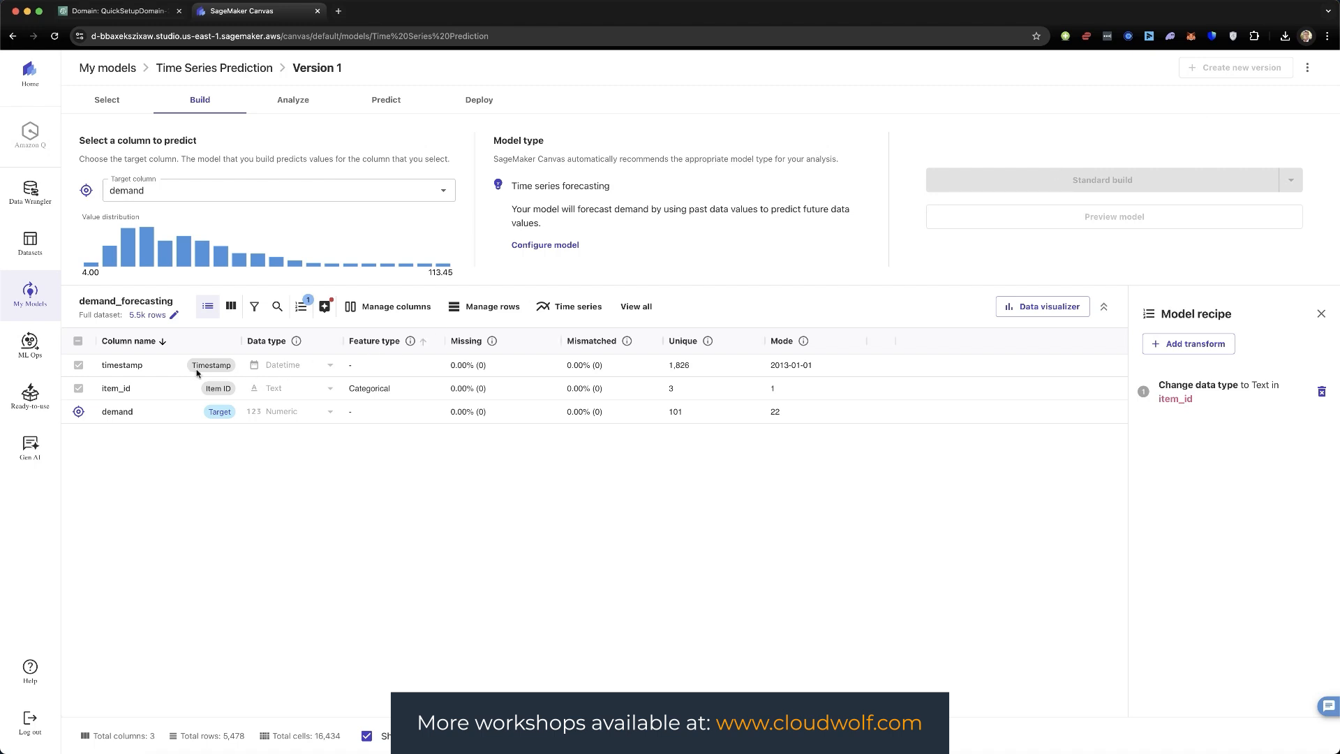
click(117, 373)
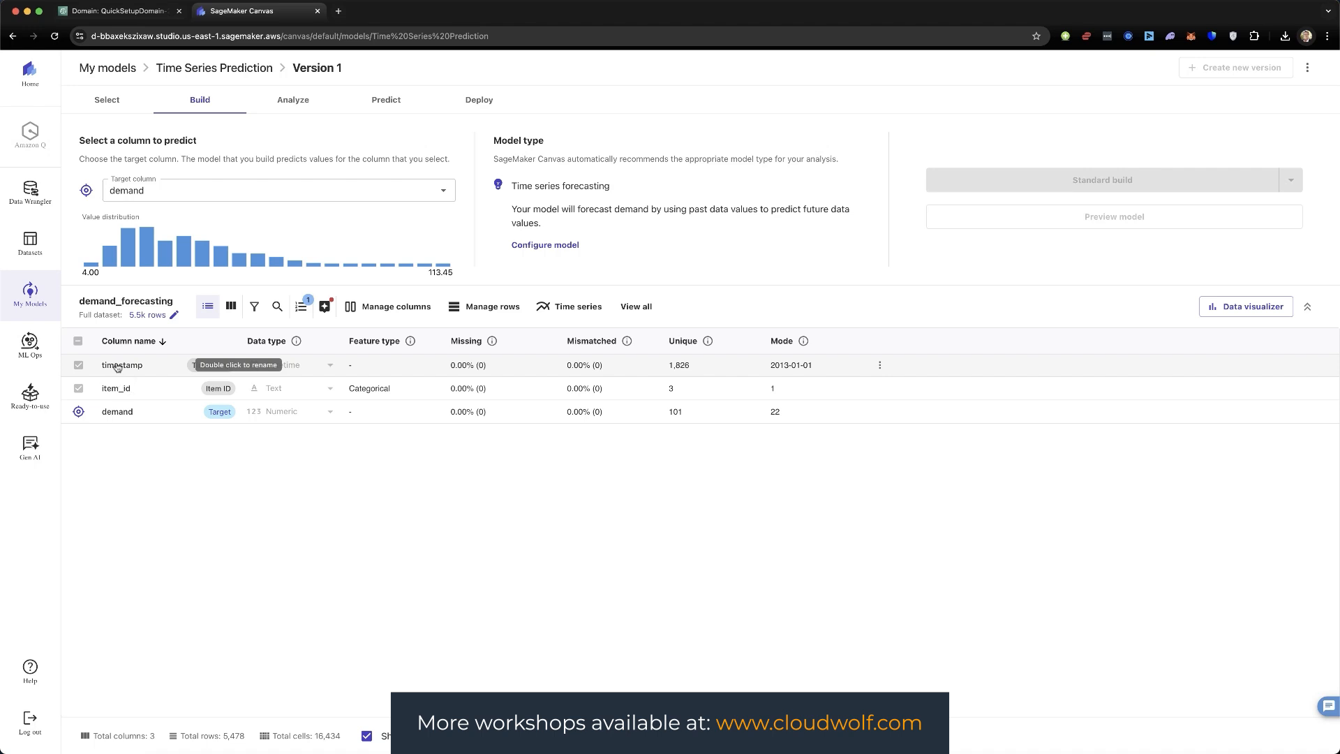
double_click(117, 367)
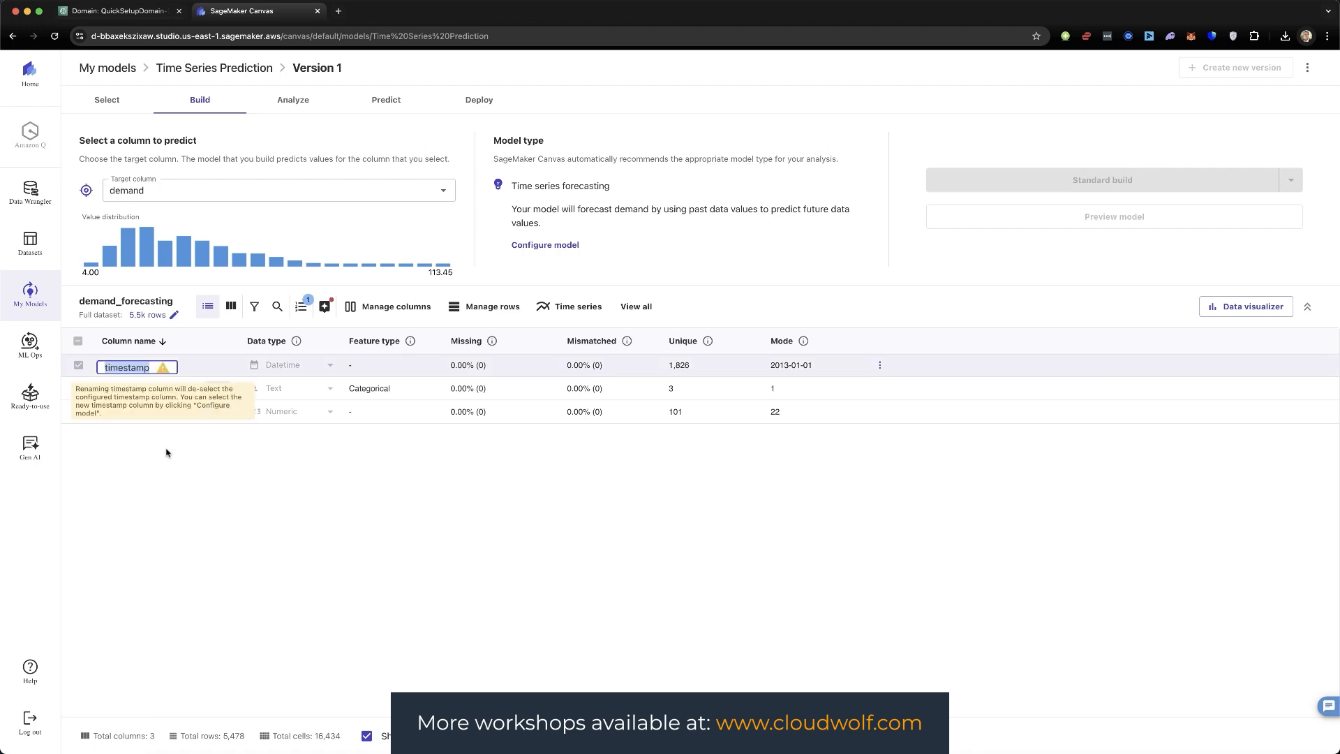
click(144, 368)
text(_)
click(168, 514)
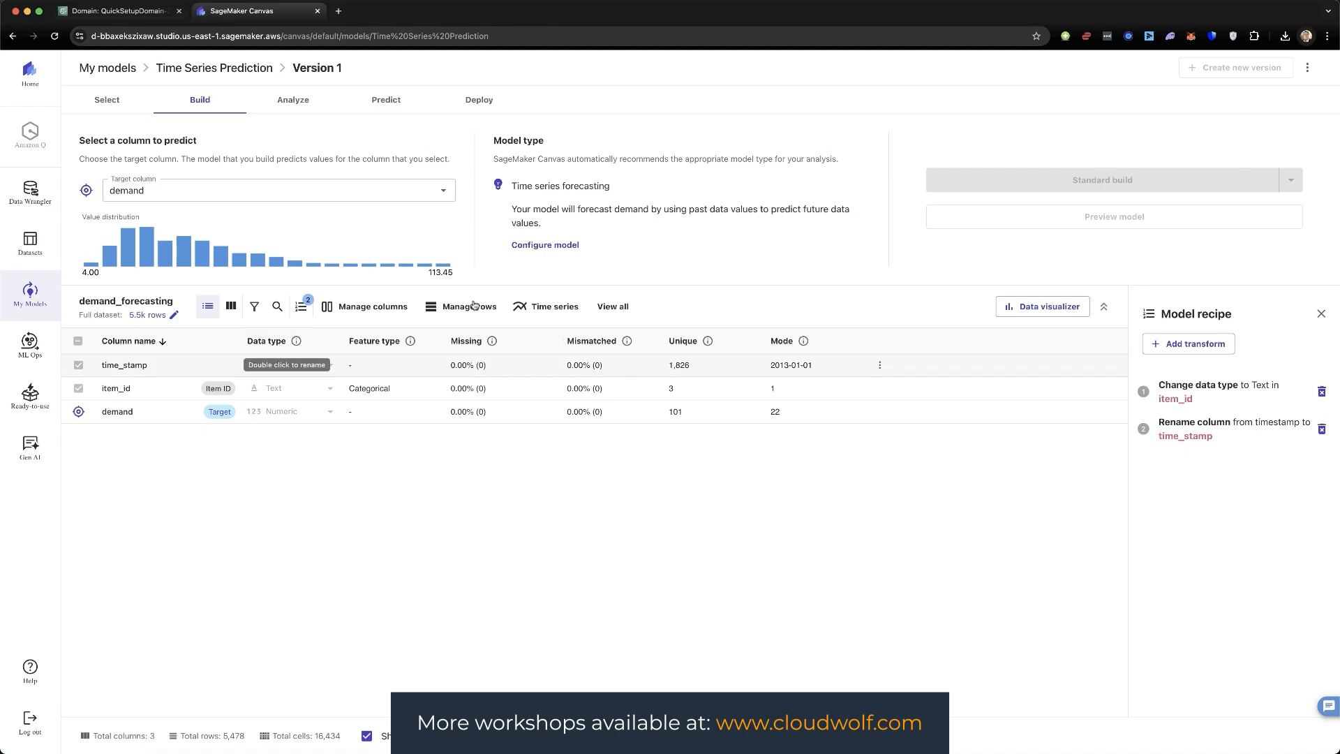
Step: Choose time_stamp as the time stamp column in the model's time series configuration
click(569, 246)
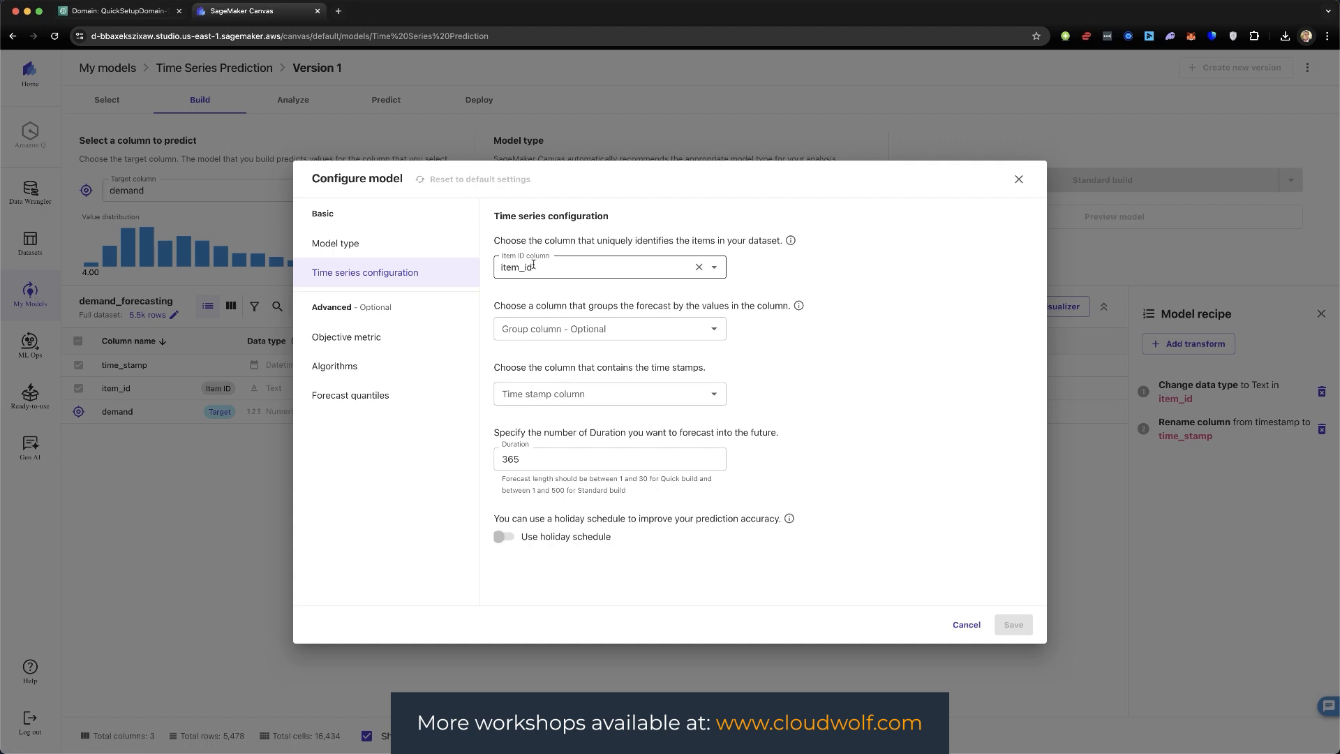
click(619, 395)
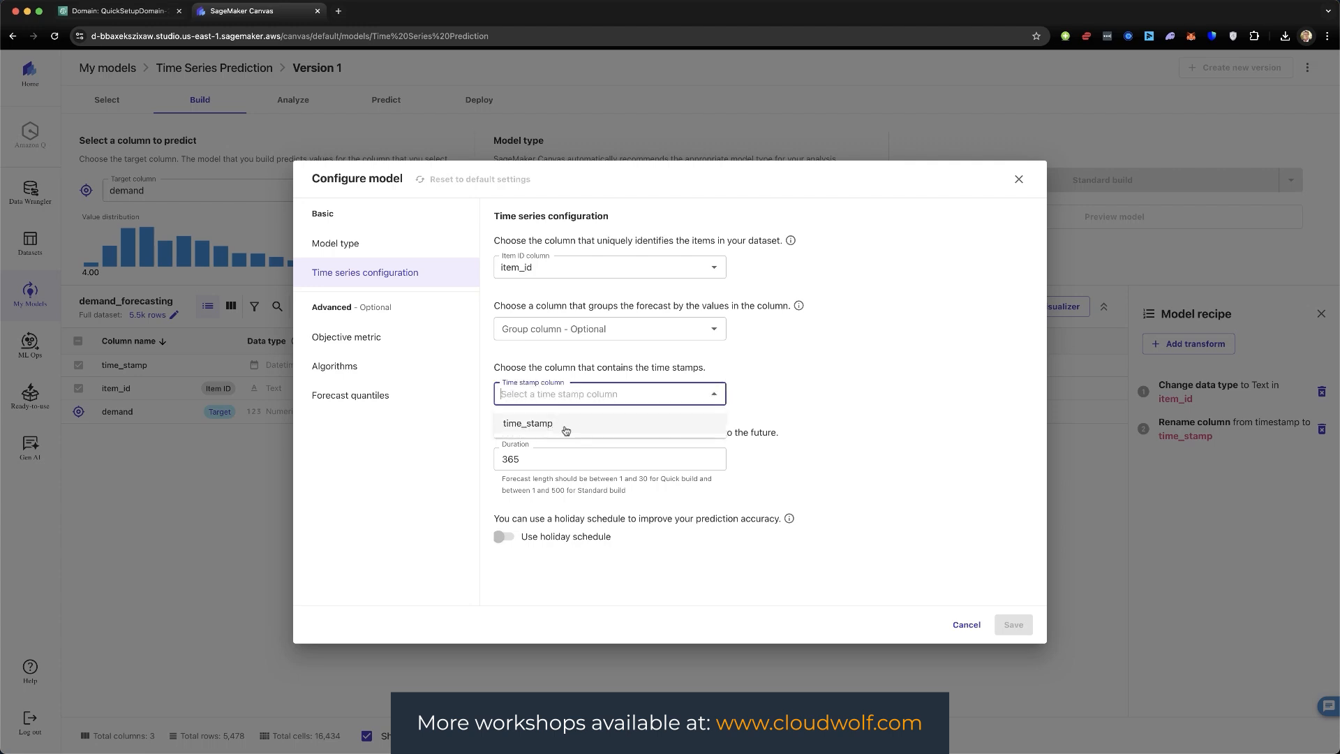
click(582, 429)
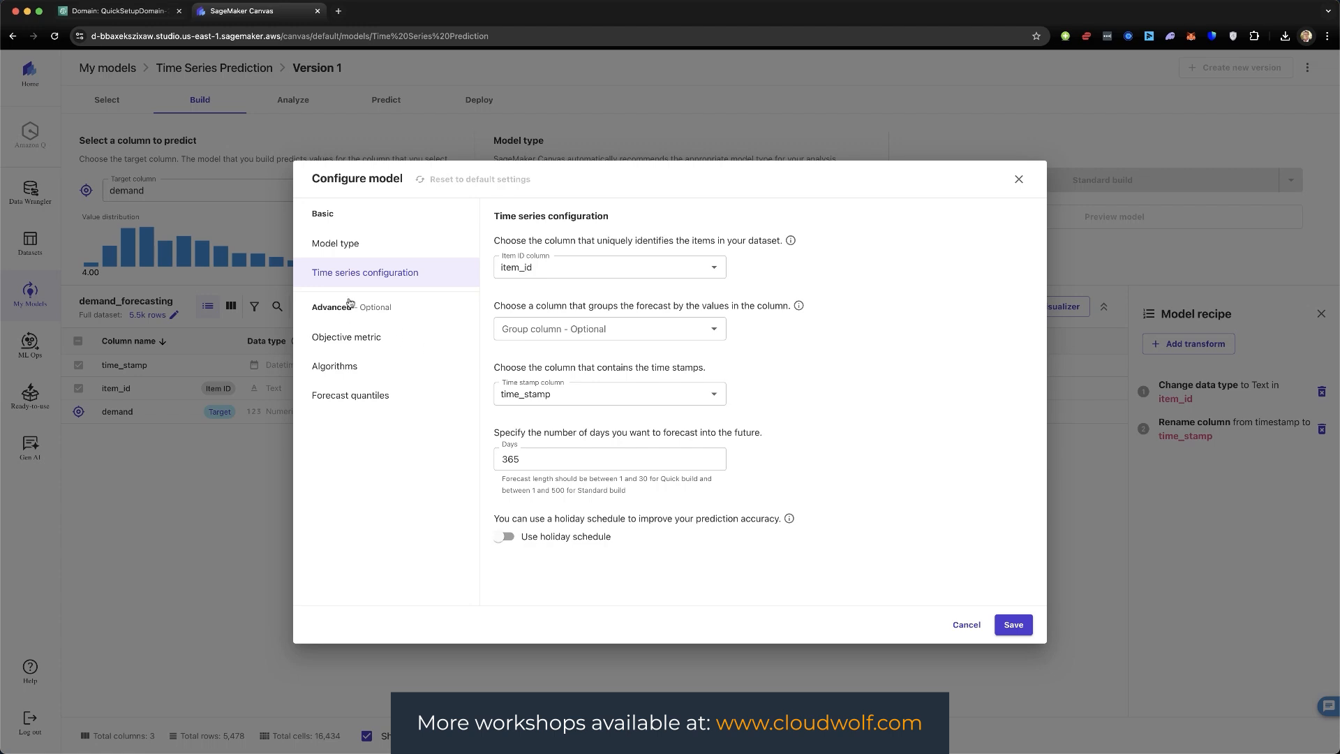
Step: Review the model type, time series settings, objective metric, algorithms and forecast quantiles, and save the model configuration
click(354, 248)
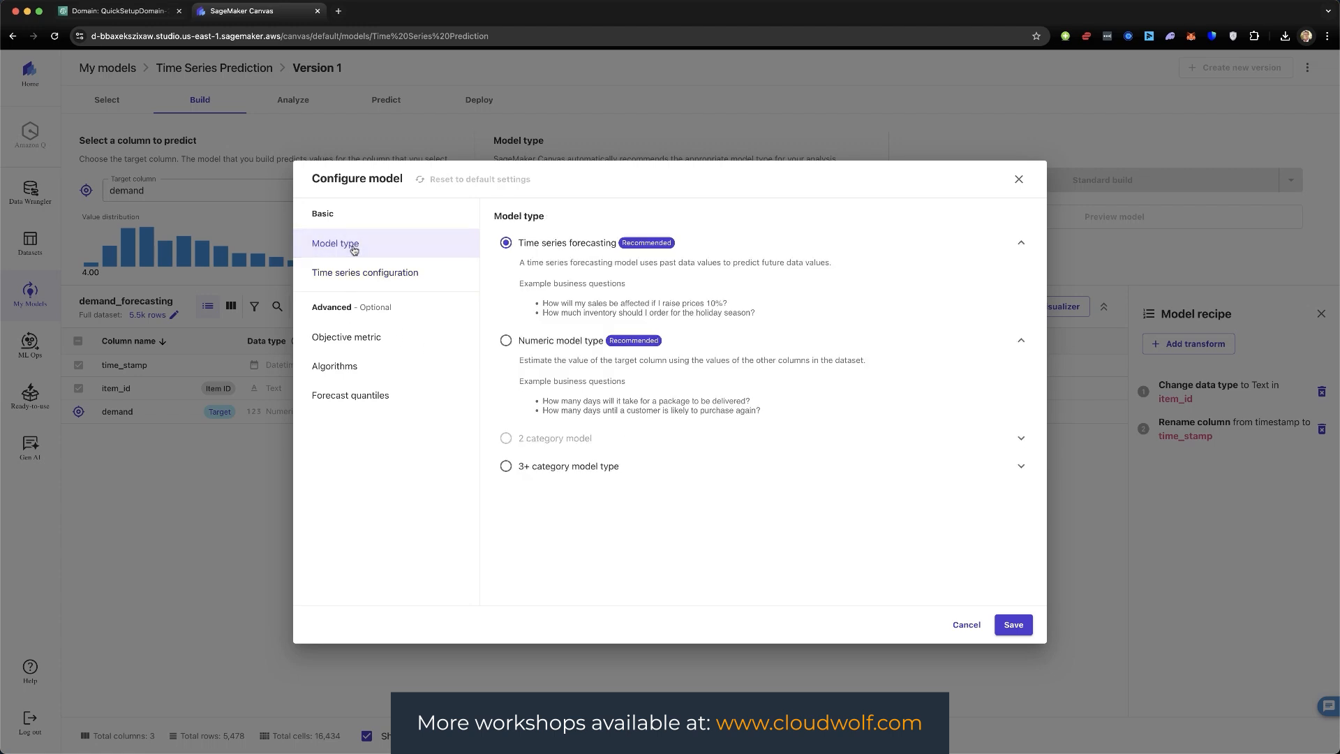
click(343, 275)
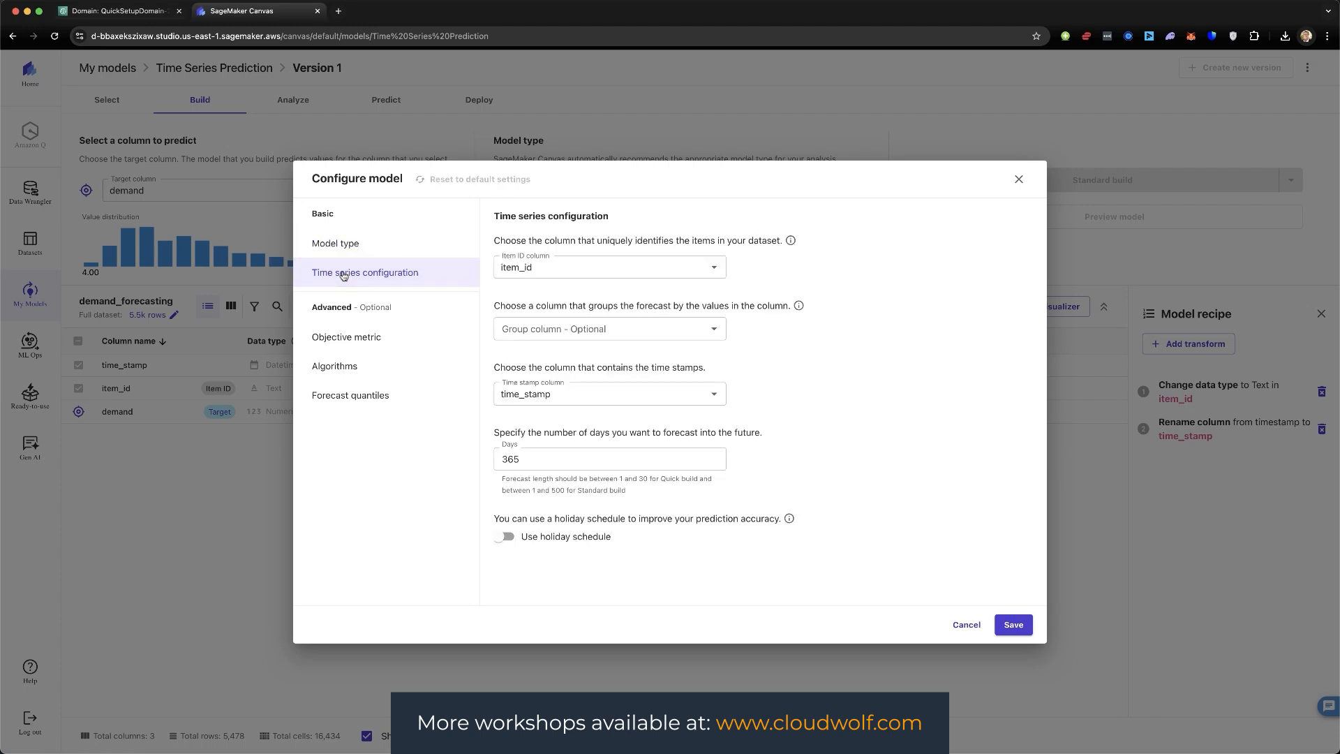
click(521, 463)
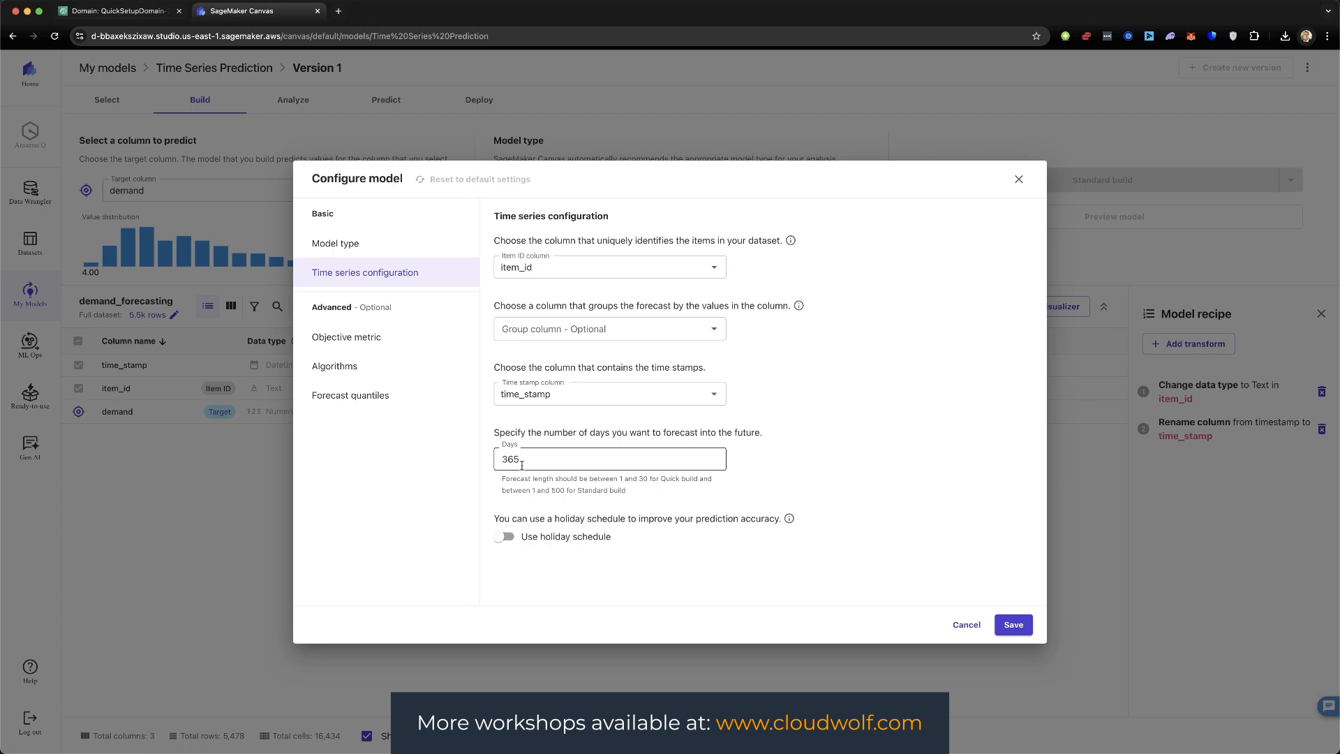
click(356, 338)
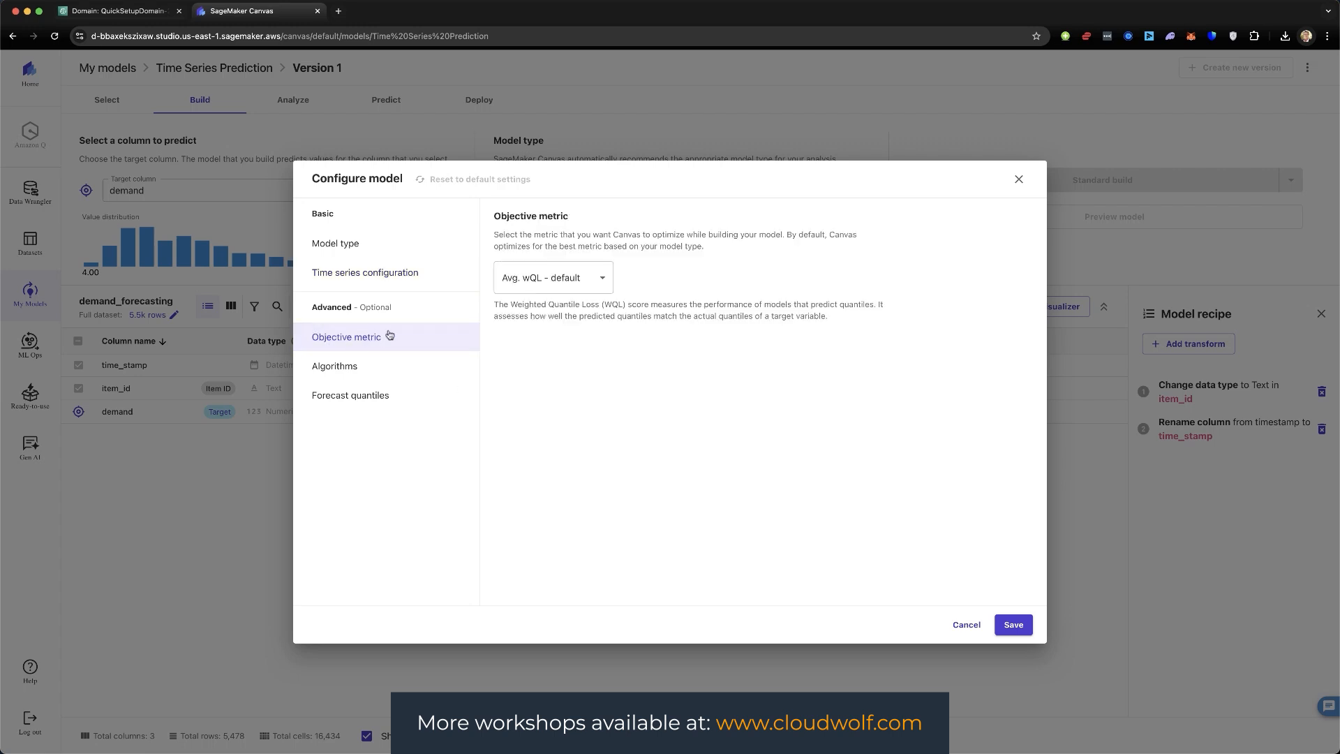
click(375, 367)
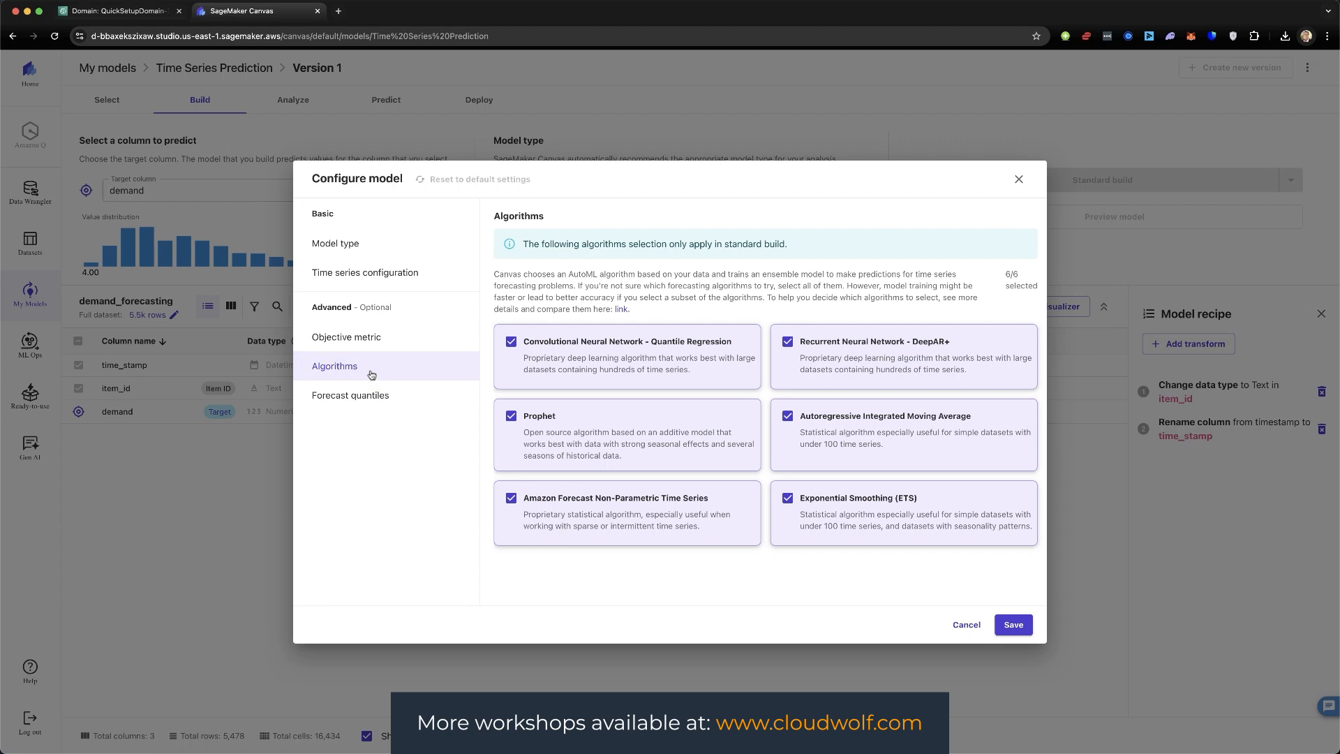
click(358, 395)
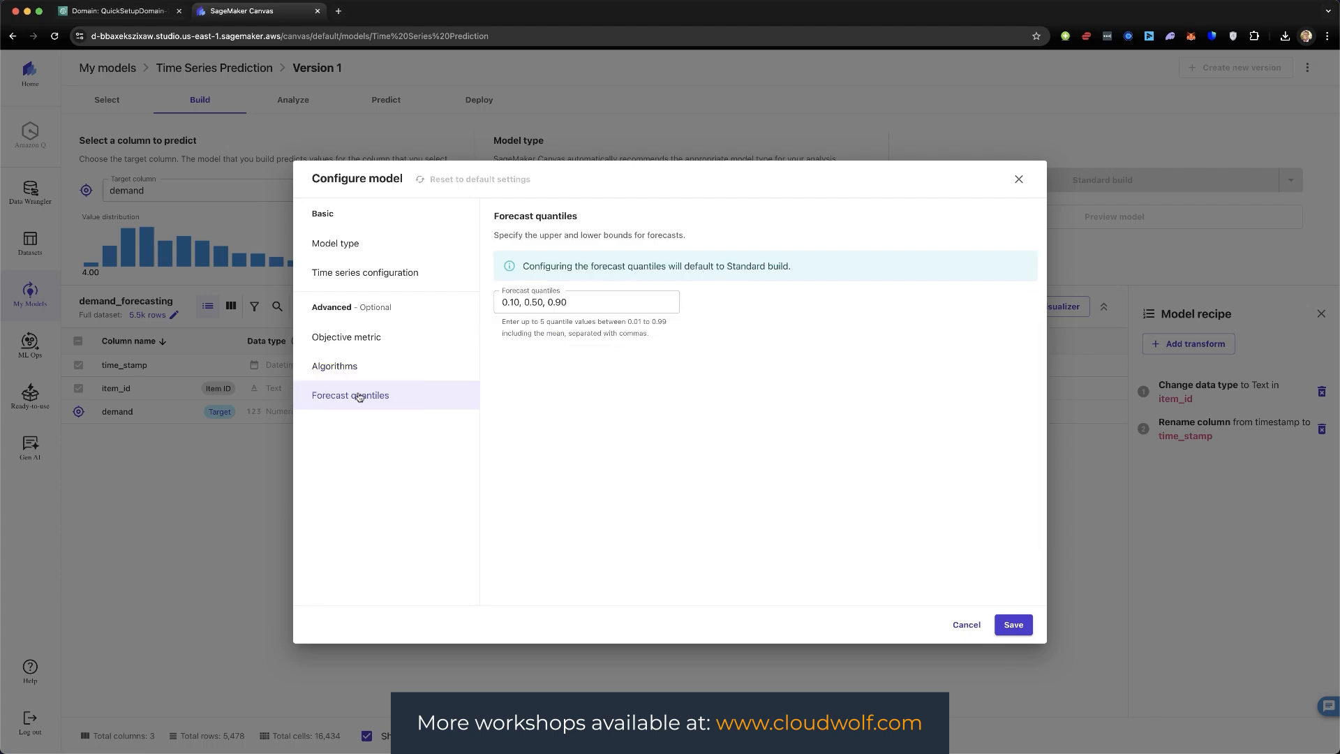
click(1007, 625)
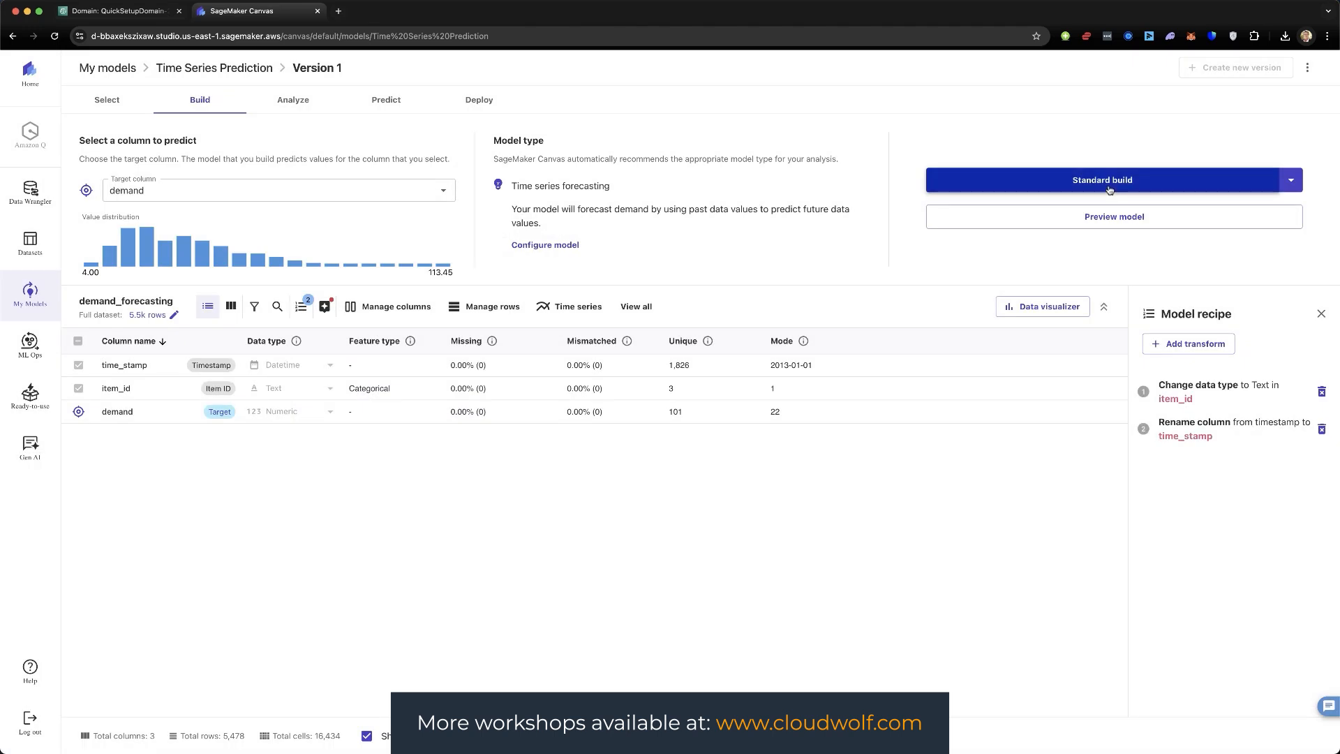
Step: Check the available build types and start a Standard build of the model
click(1289, 181)
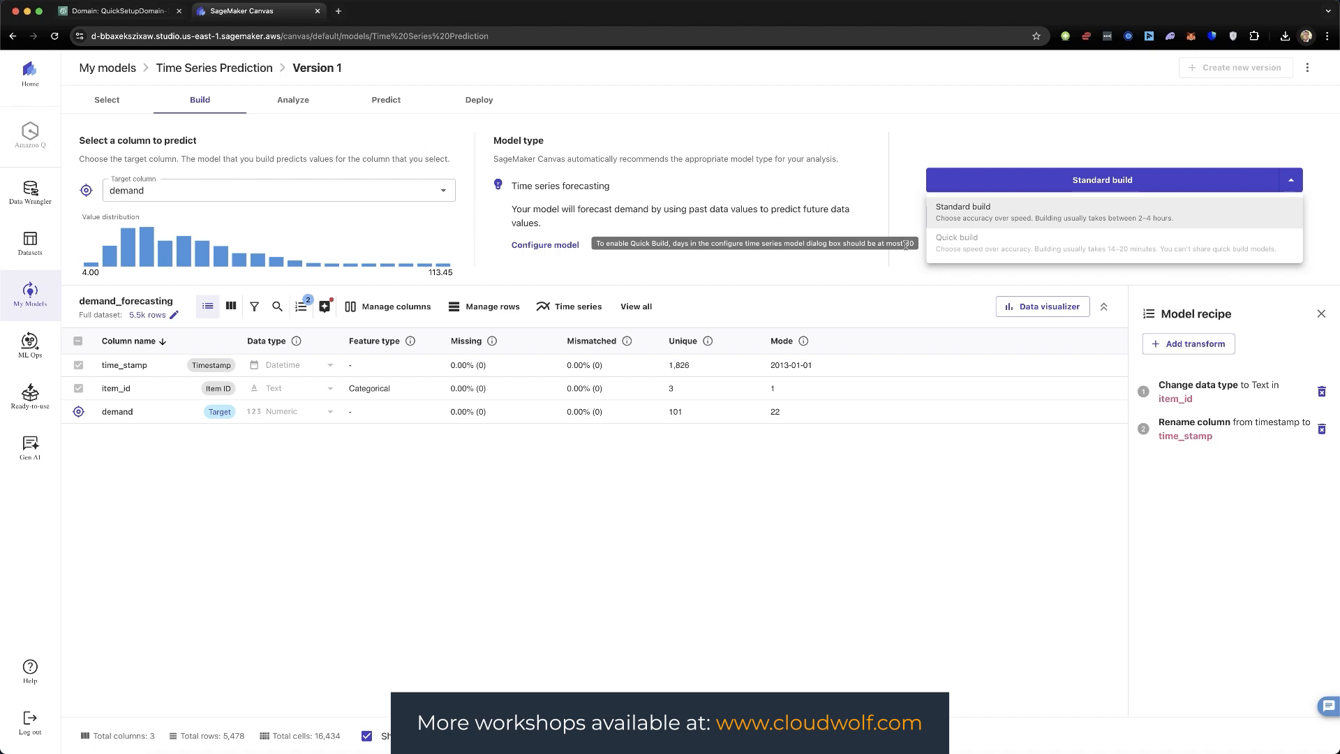
click(1055, 220)
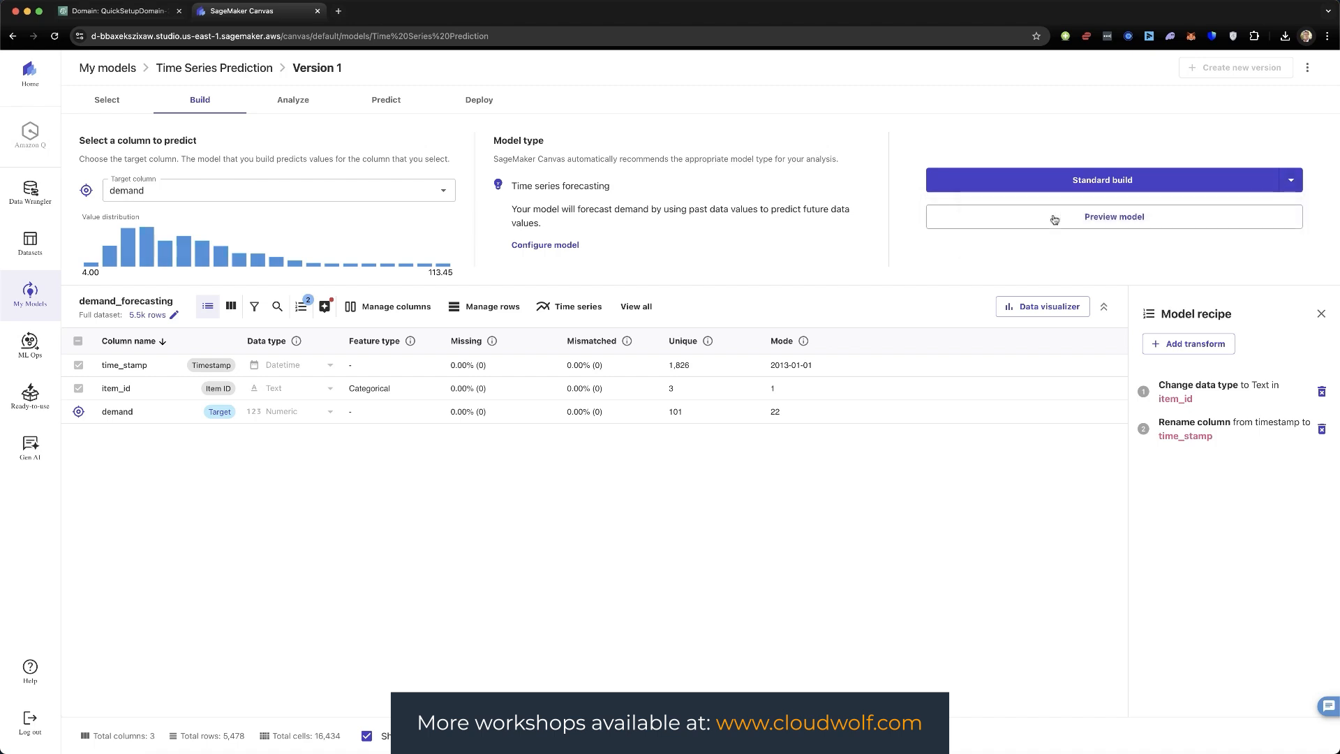
click(1112, 183)
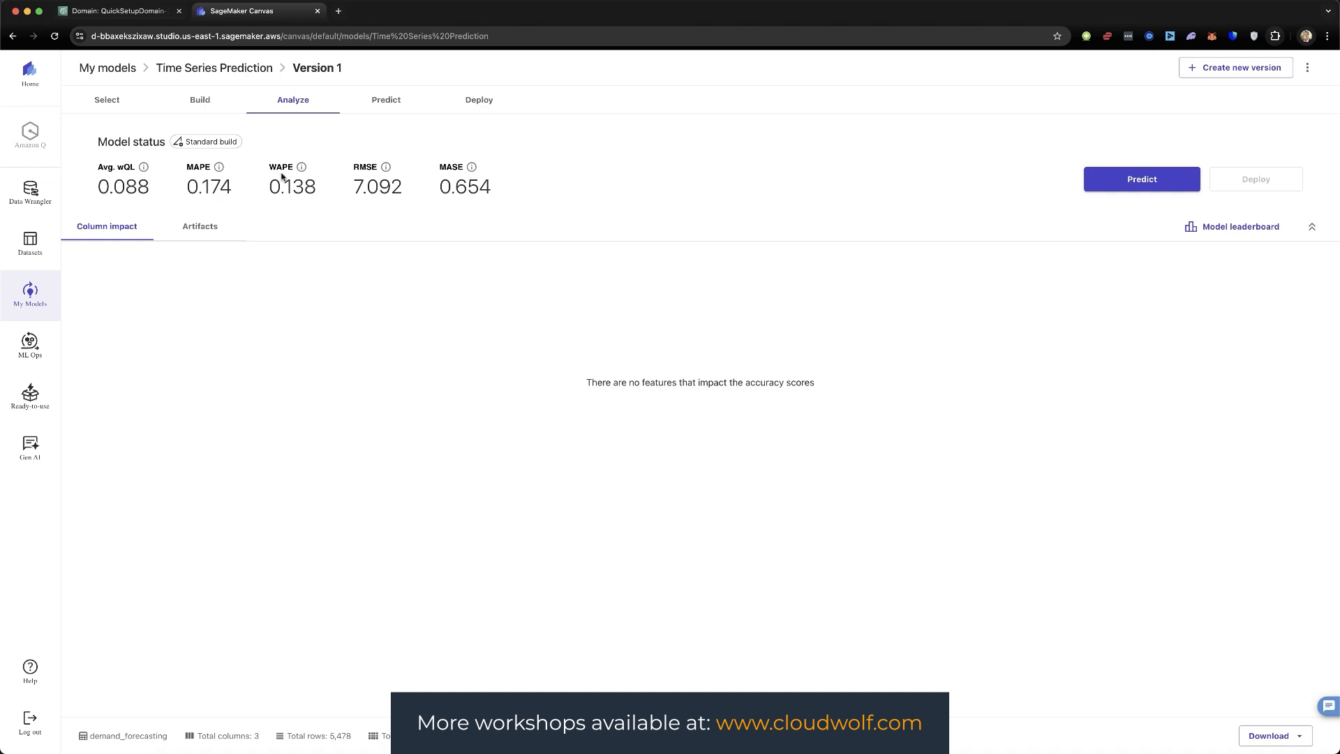
Step: Review the WAPE, MASE and Avg. wQL metrics of the built model, and generate a single prediction for item 1
mouse_move(301, 169)
mouse_move(471, 170)
mouse_move(143, 170)
click(385, 102)
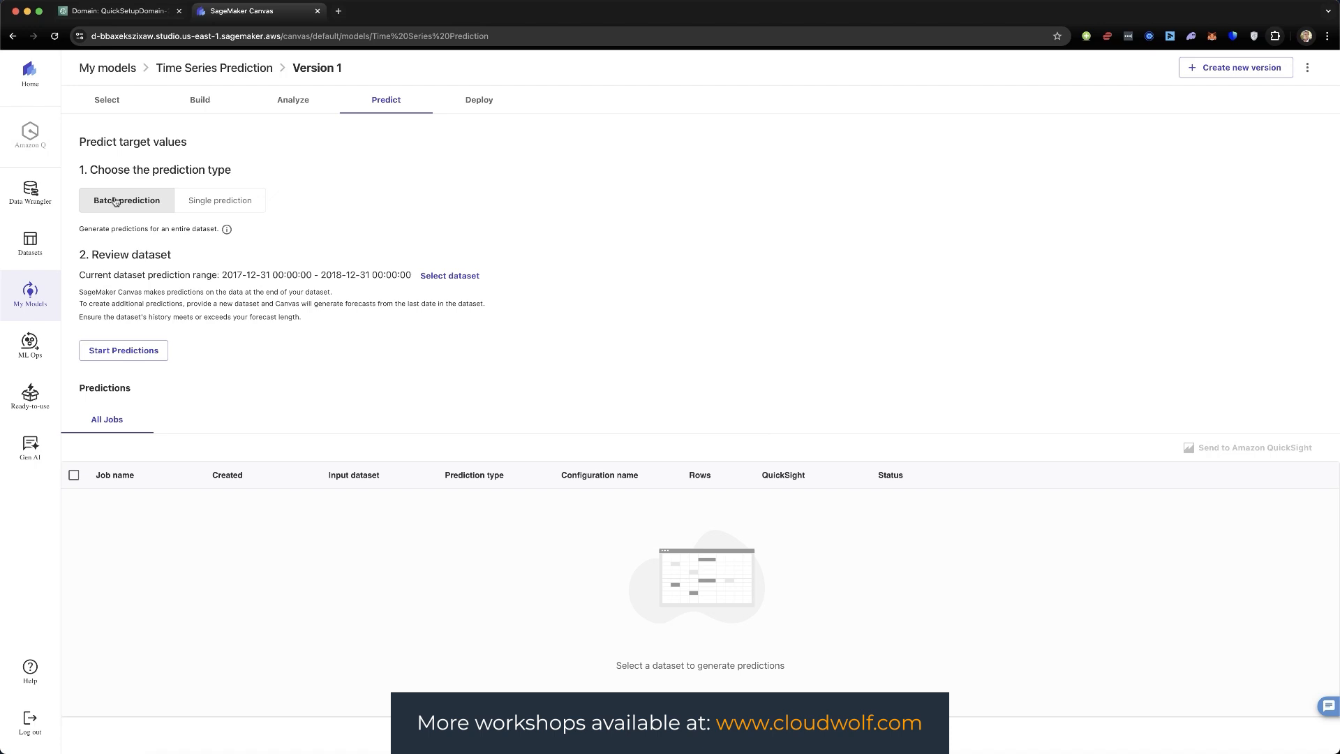
click(243, 201)
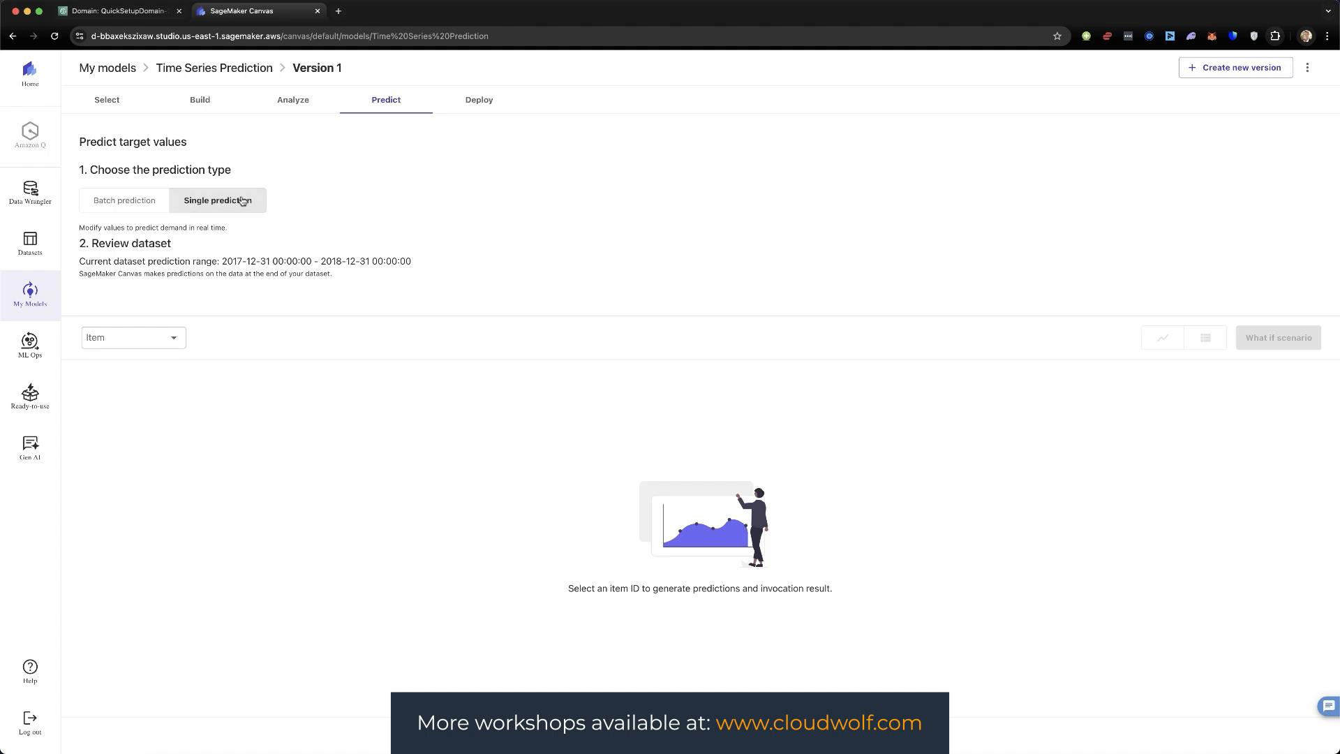
click(177, 343)
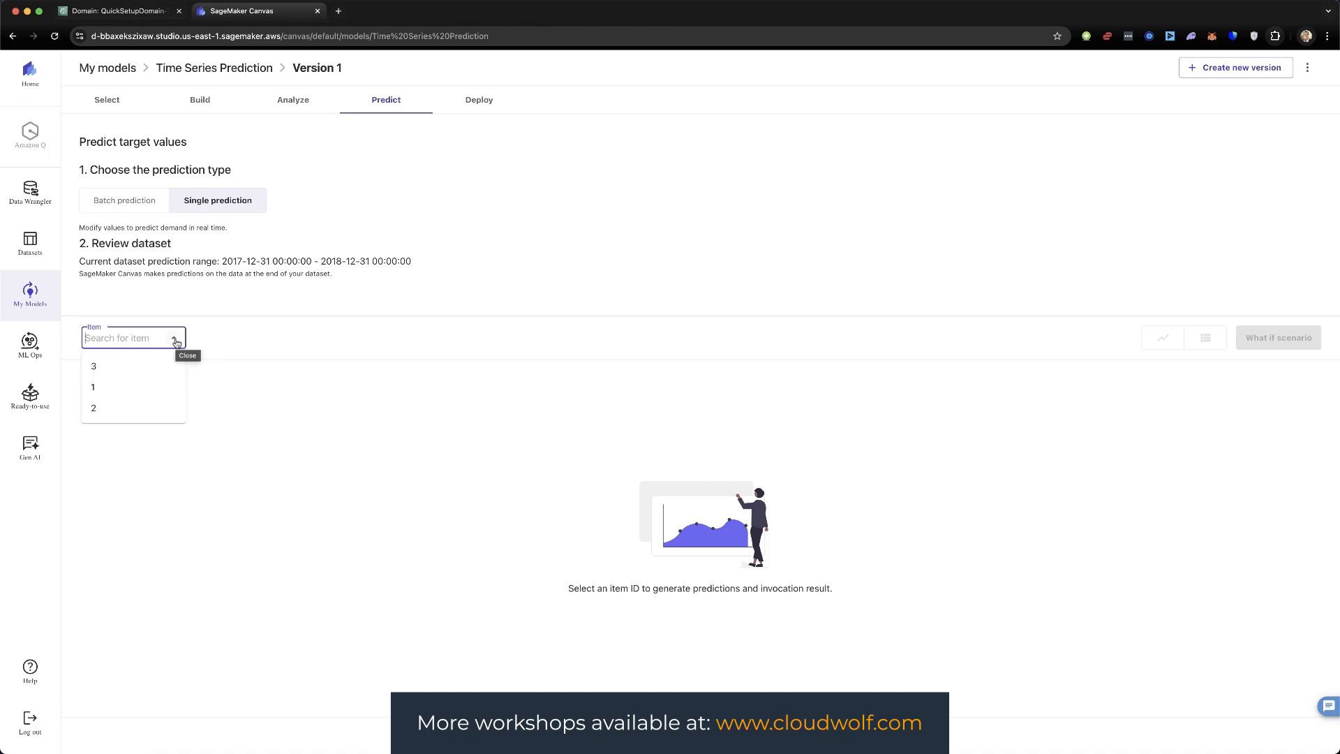
click(112, 390)
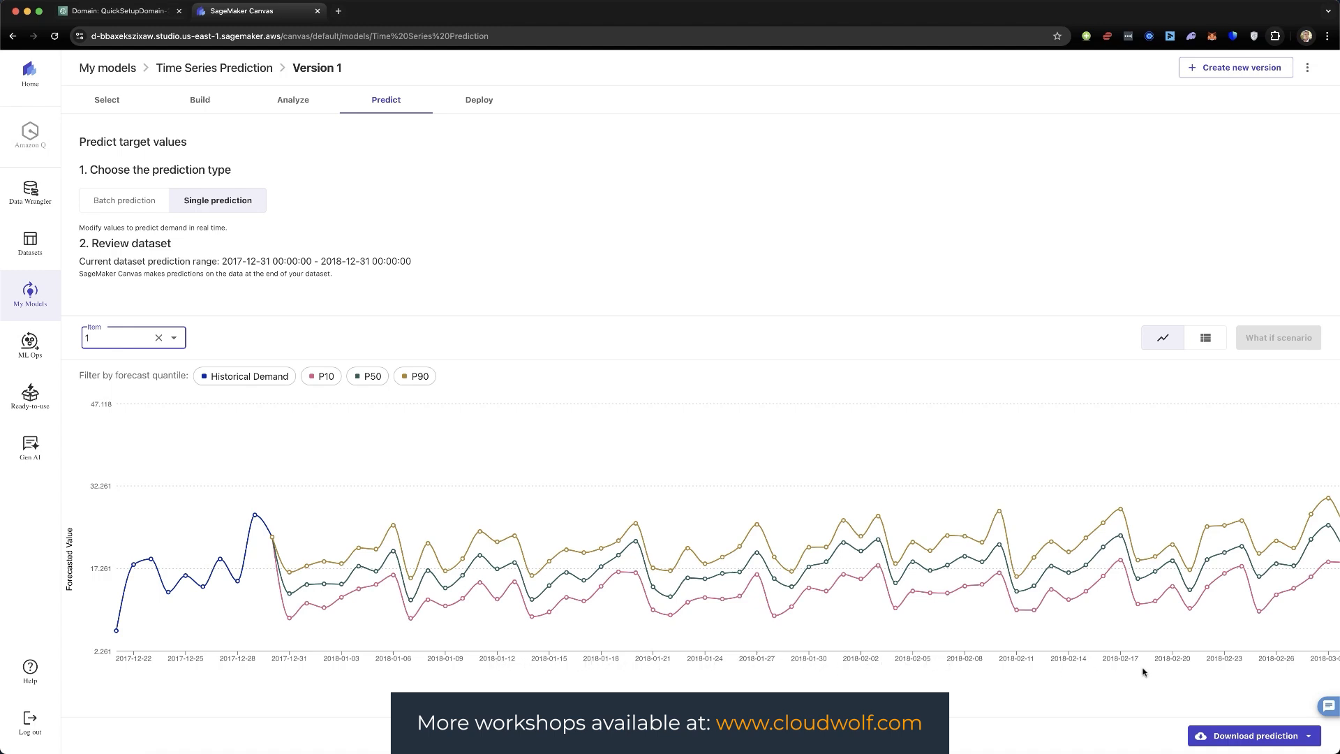
Step: Examine item 1's forecast chart and its quantile values through the end of December 2018, and return to the start of the forecast
scroll(1152, 670, right, 5)
scroll(1157, 669, right, 10)
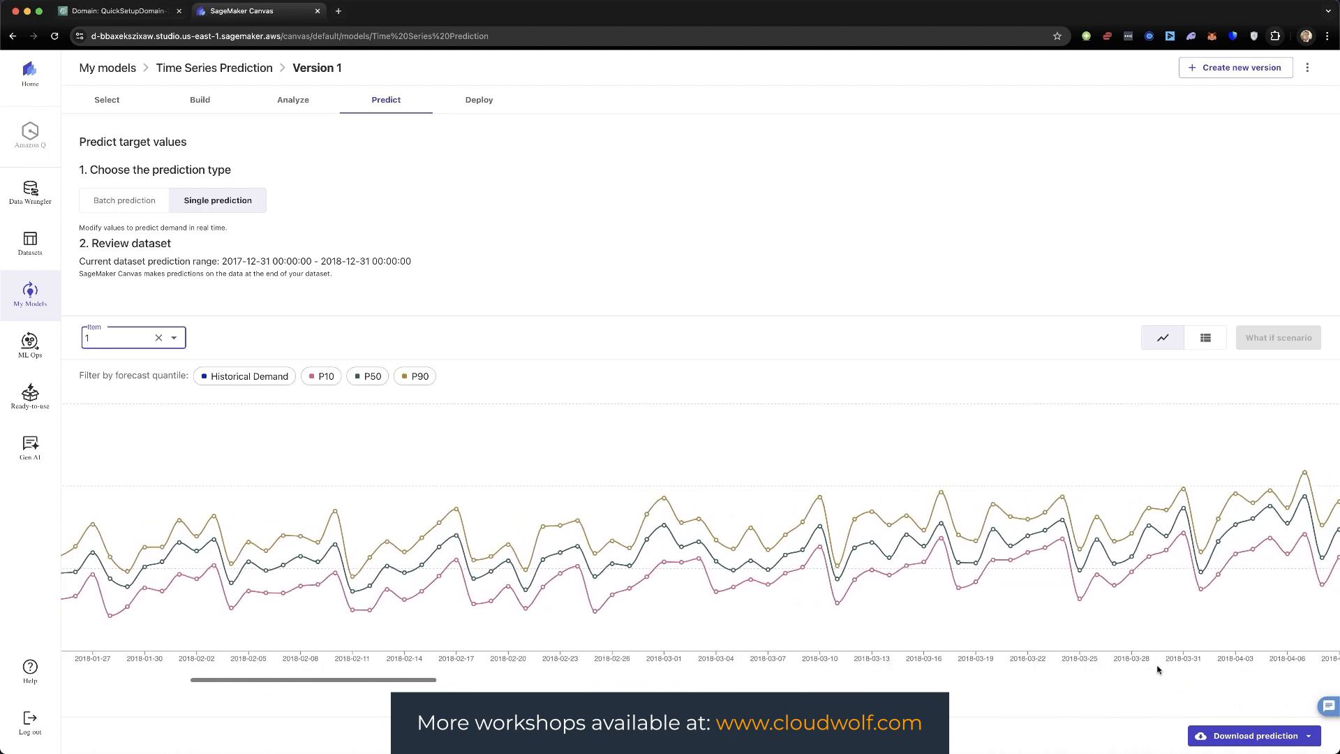
scroll(1157, 669, right, 20)
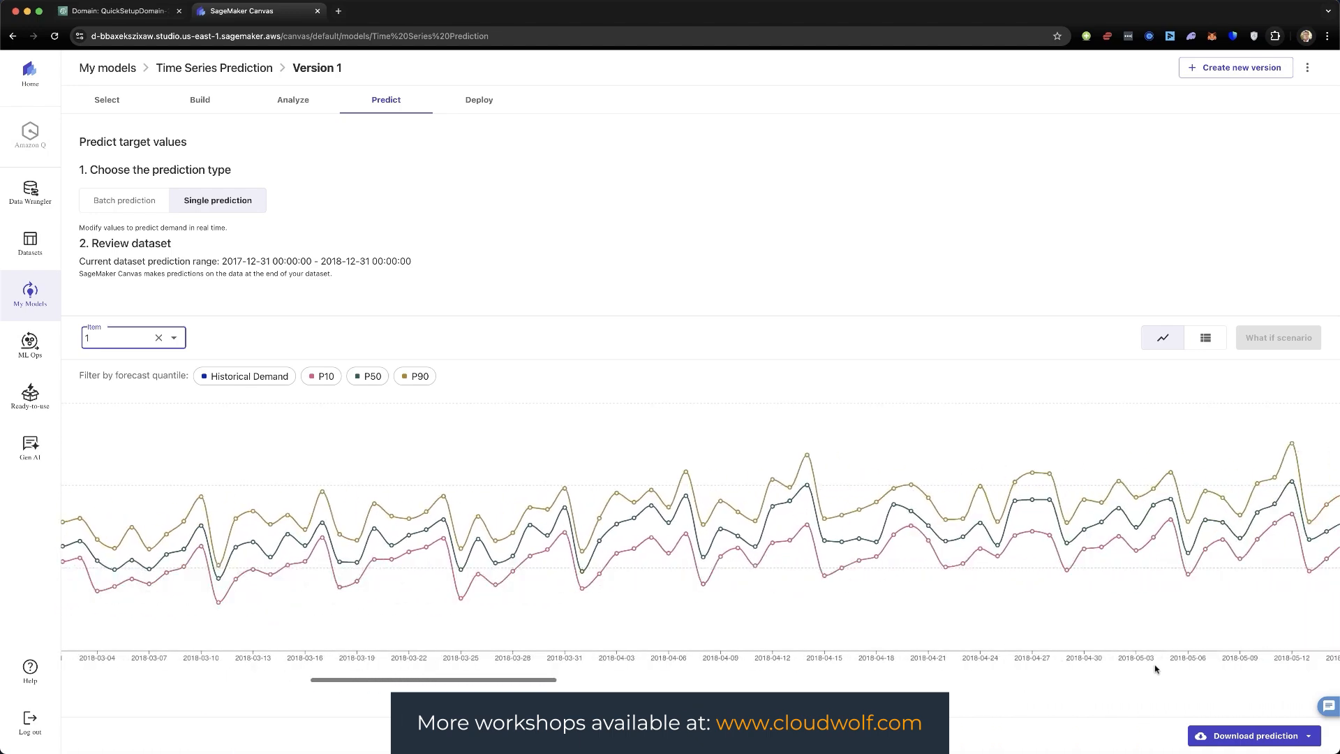
scroll(1154, 669, right, 10)
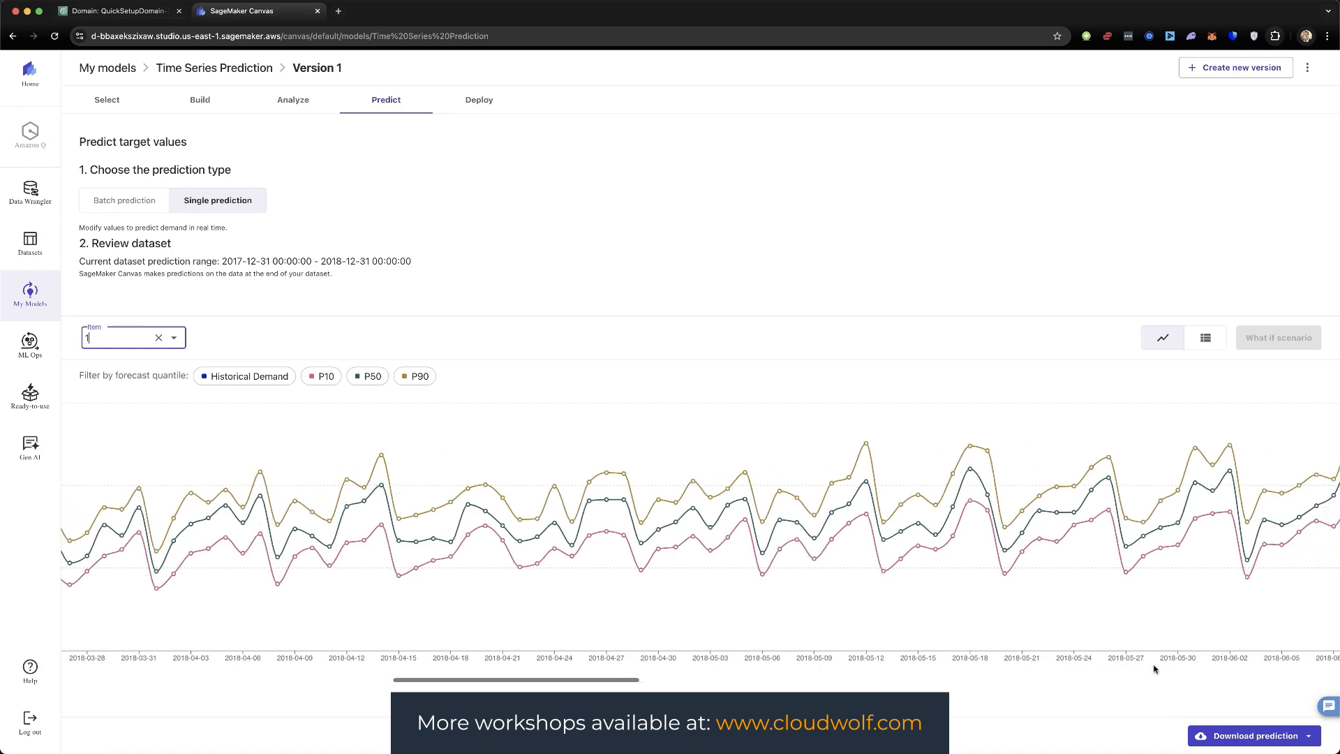
scroll(1154, 669, right, 10)
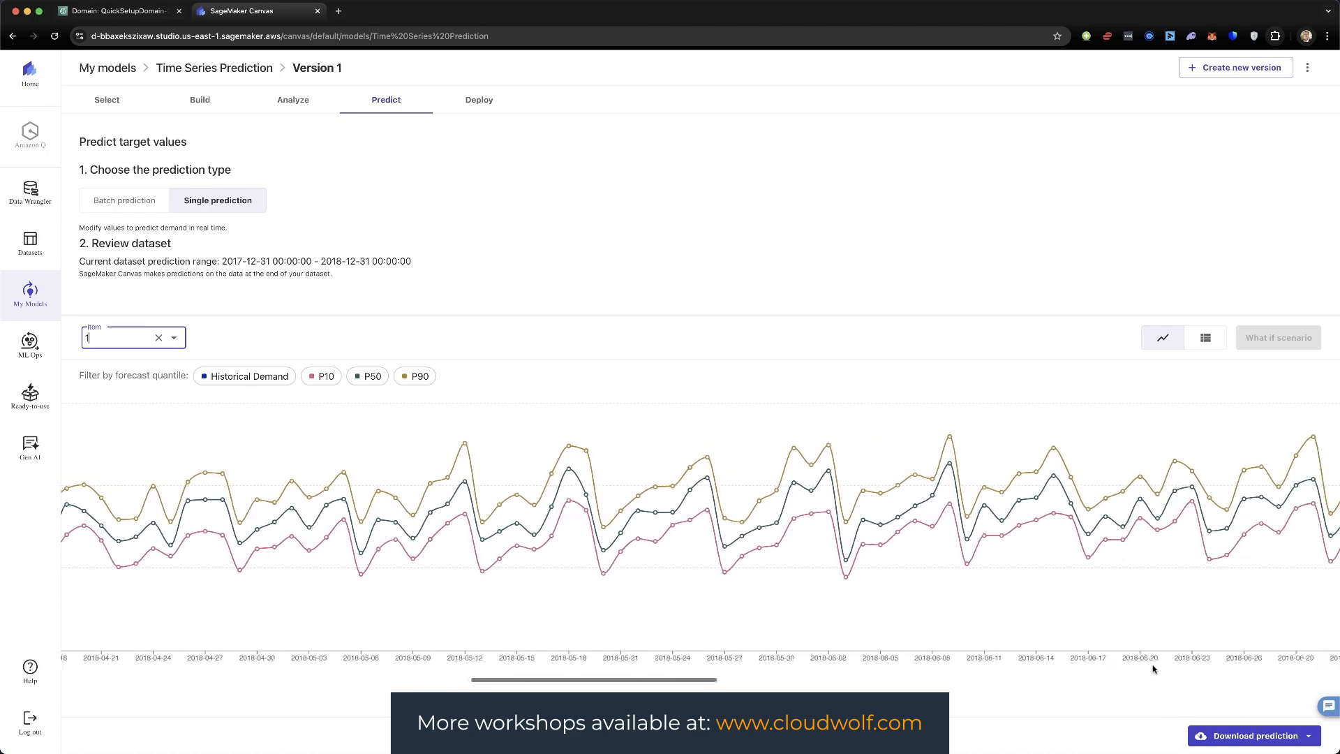
scroll(1154, 669, right, 10)
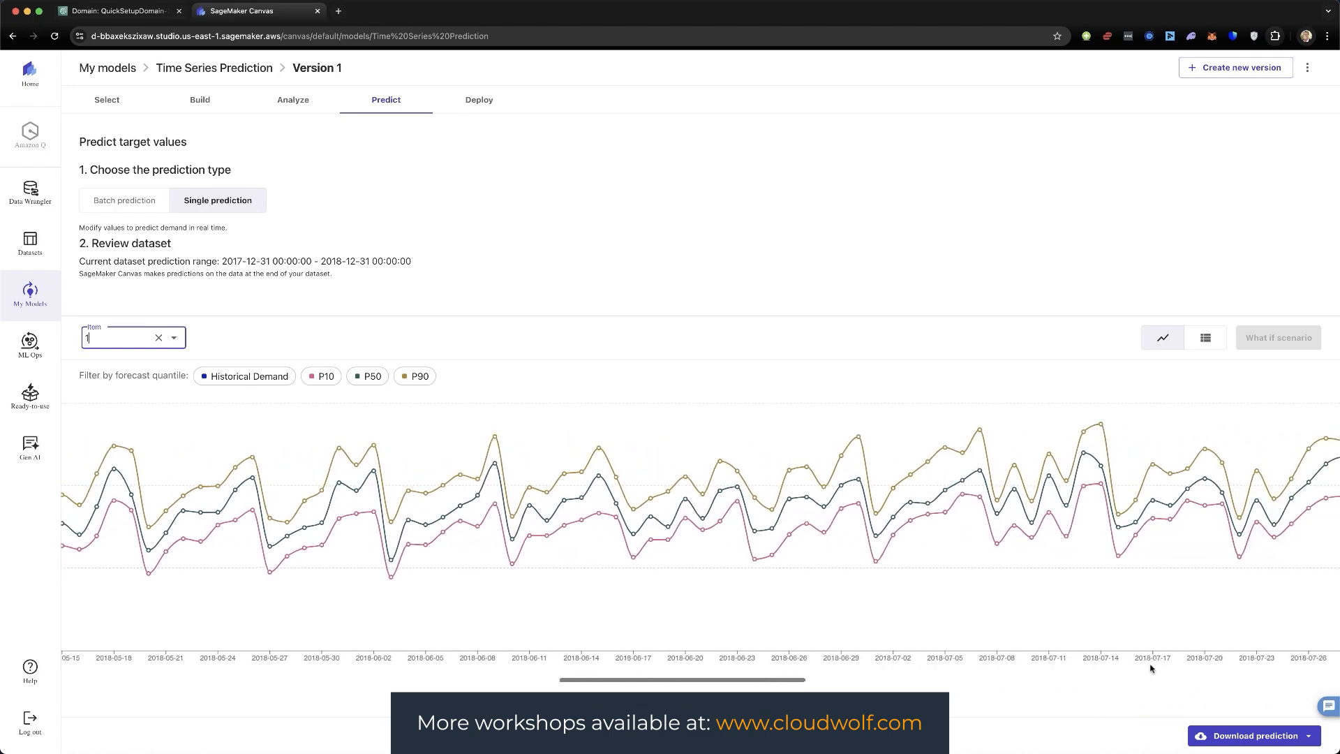
scroll(1154, 669, right, 8)
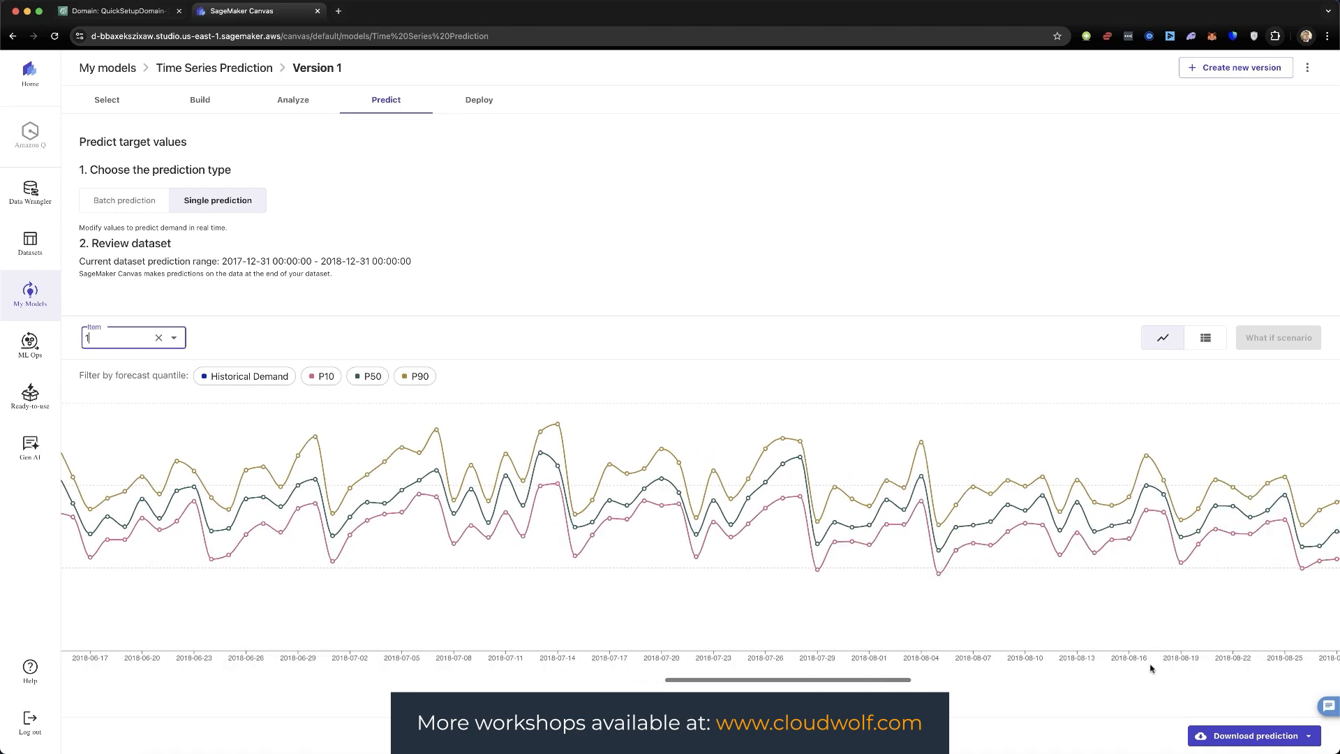
scroll(1151, 669, right, 10)
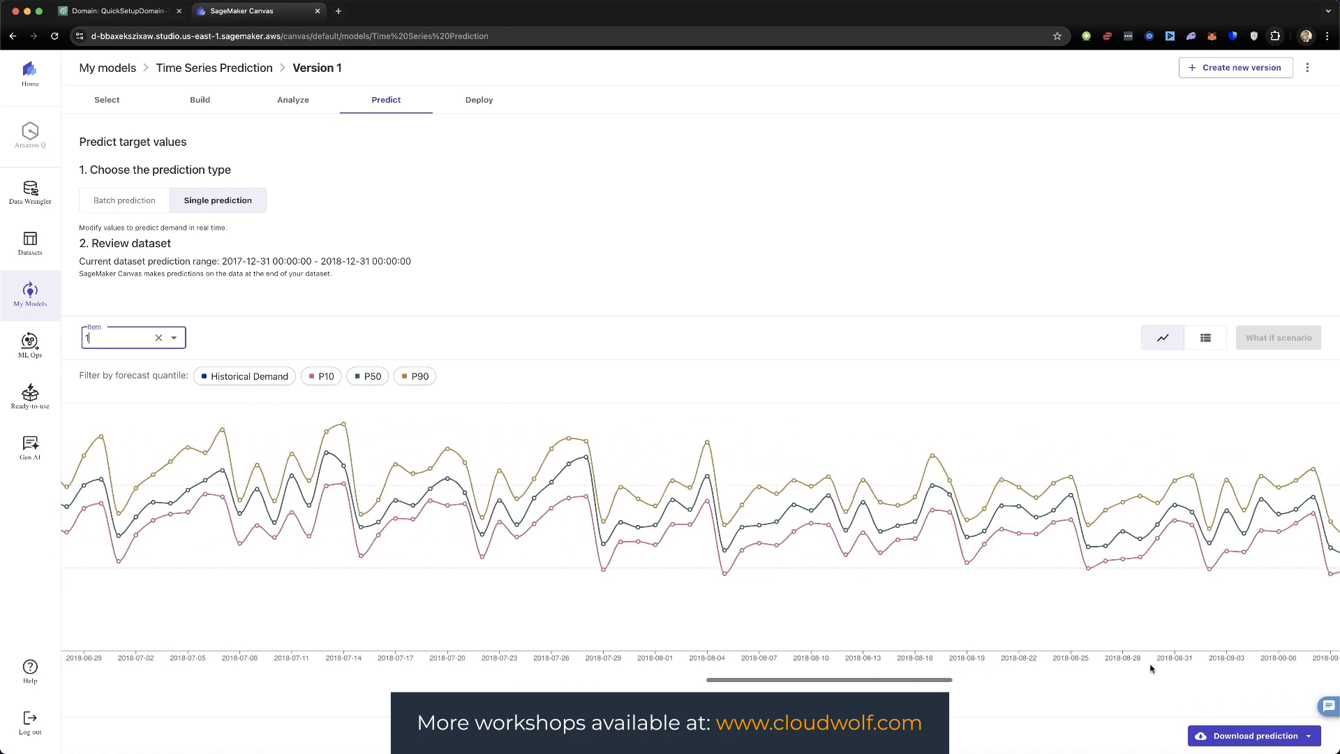
scroll(1151, 669, right, 10)
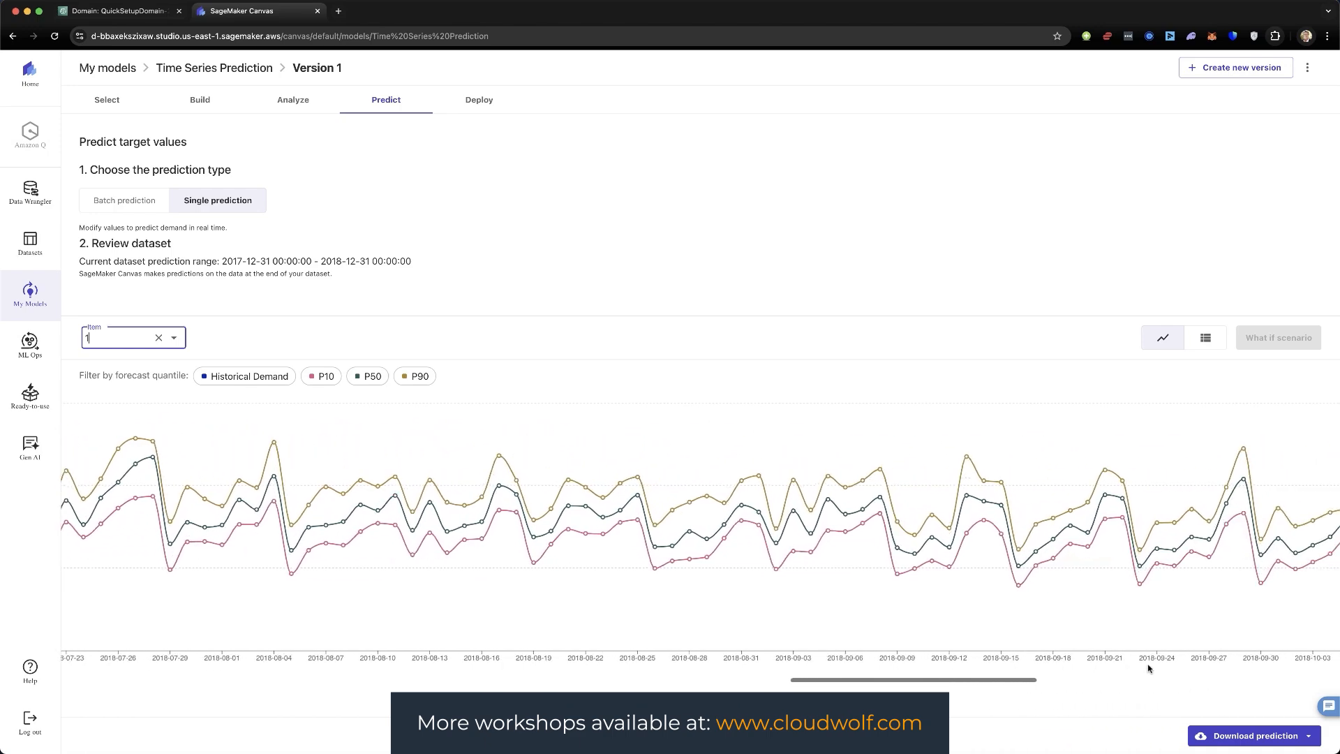
scroll(1149, 669, right, 8)
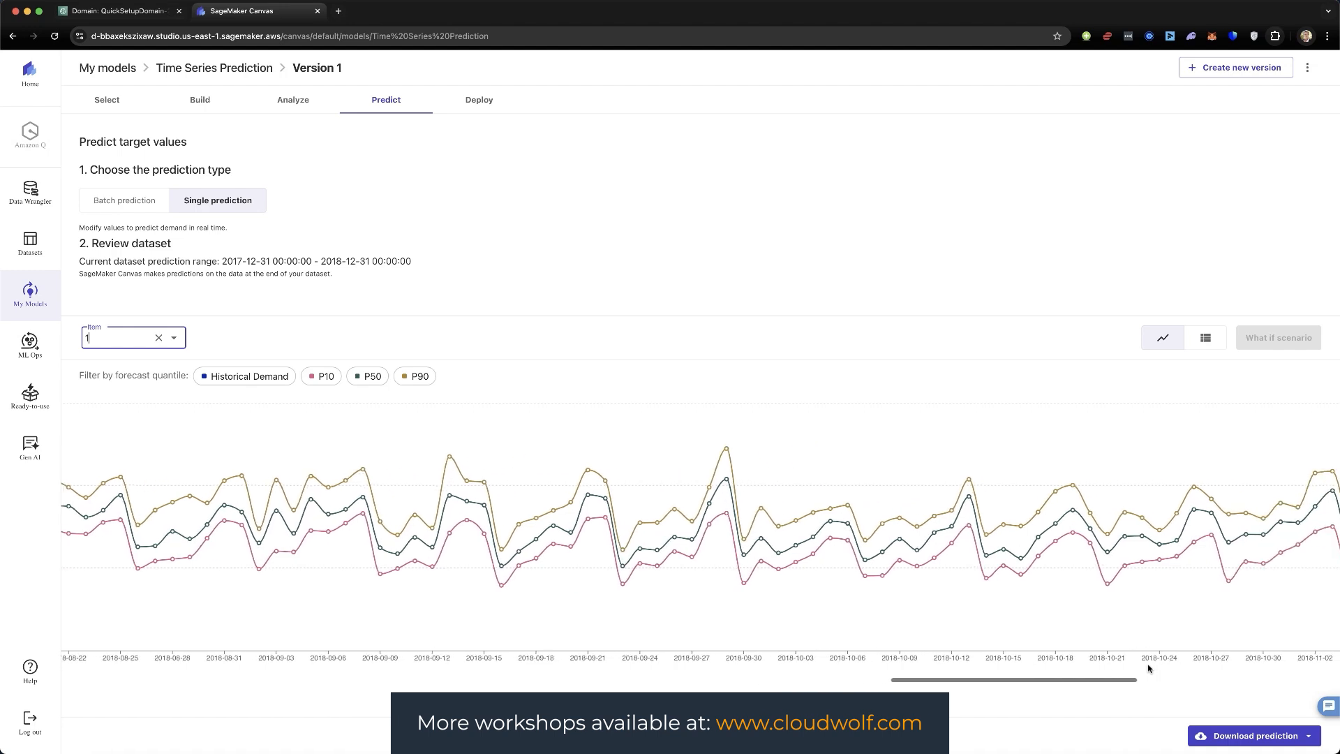
scroll(1149, 669, right, 10)
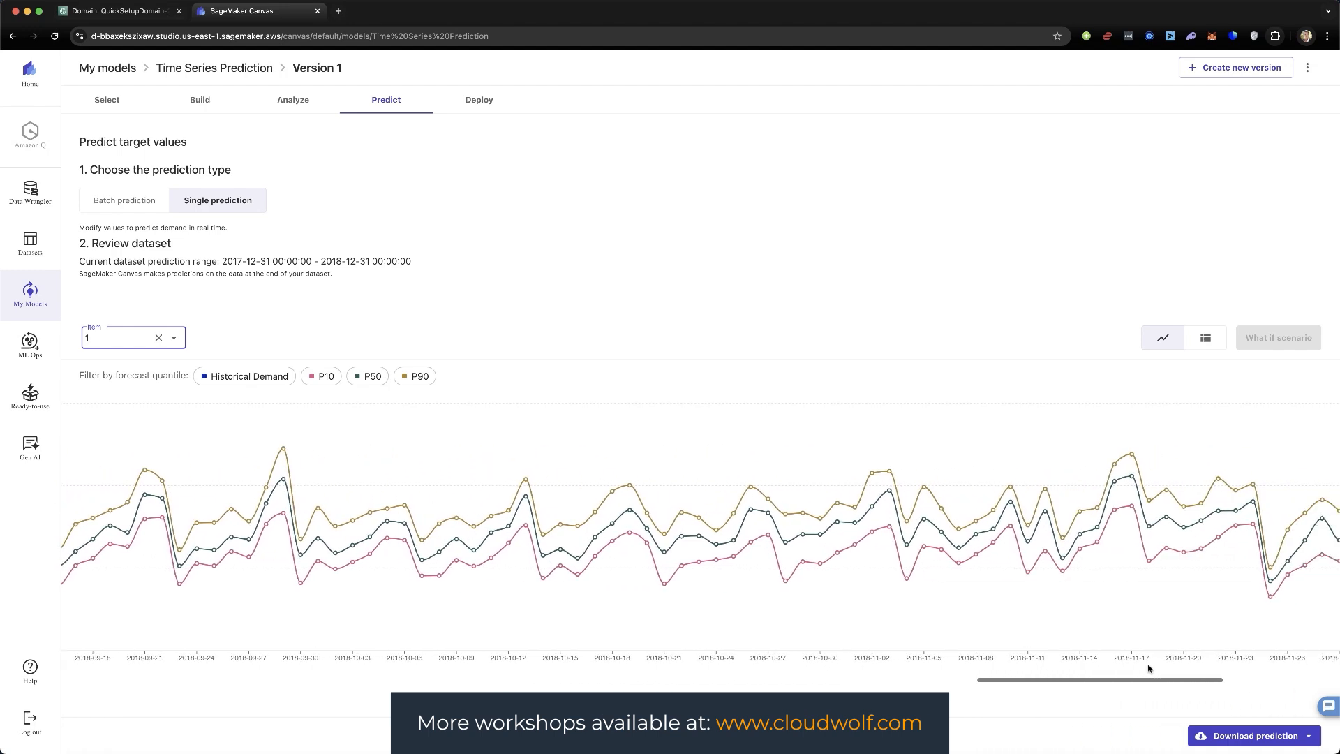
scroll(1149, 669, right, 8)
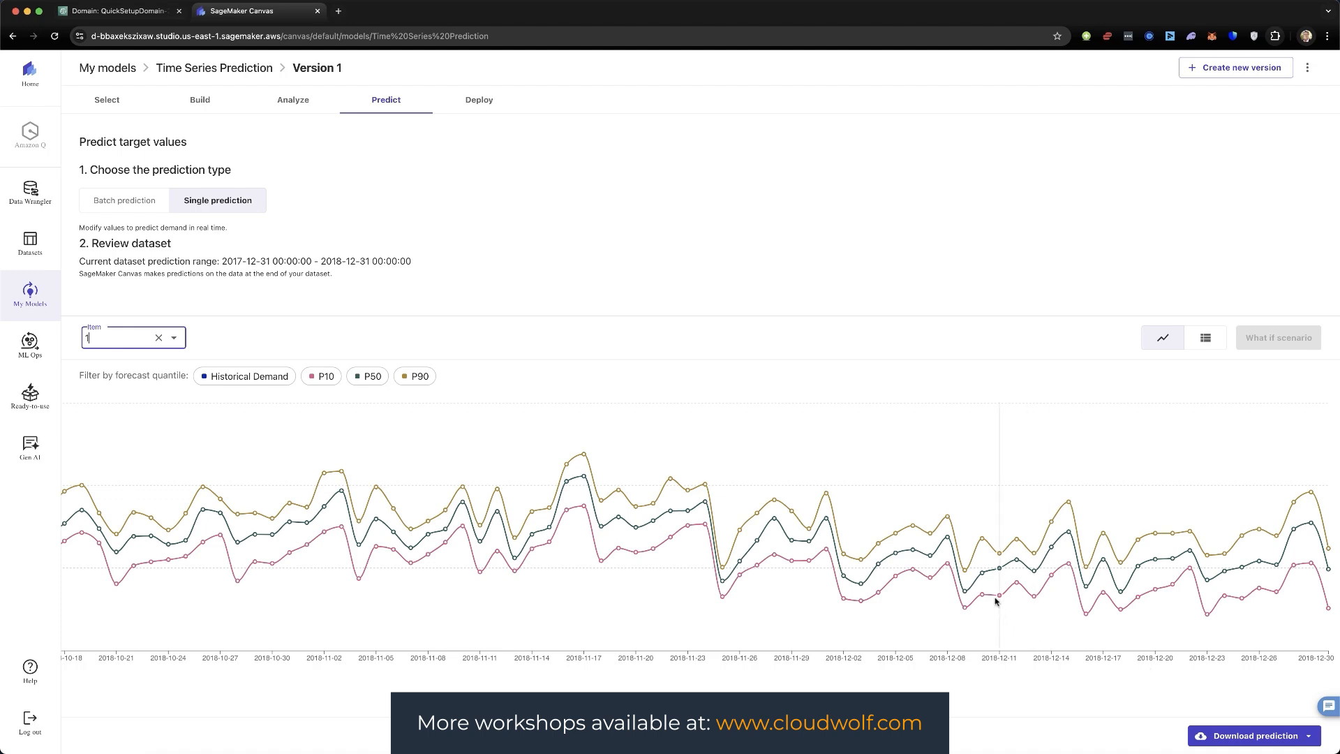
mouse_move(1000, 573)
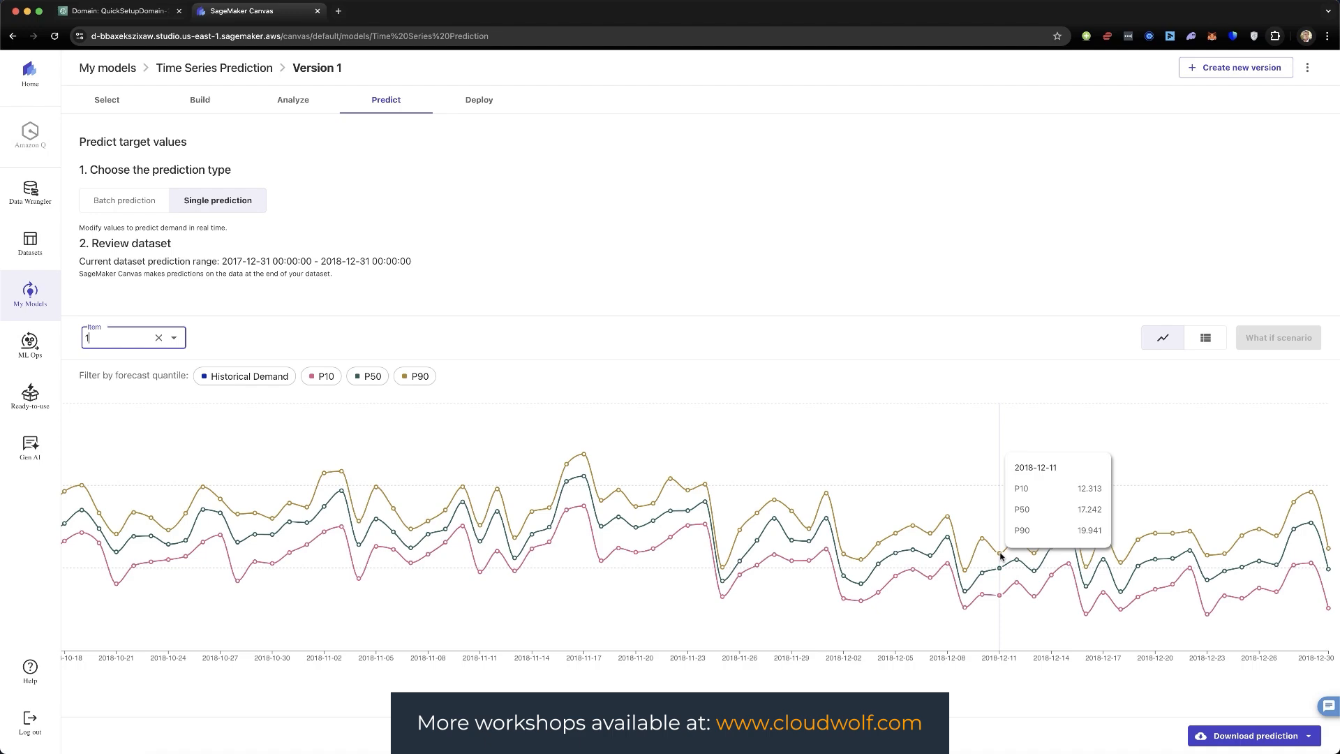
scroll(1000, 556, left, 15)
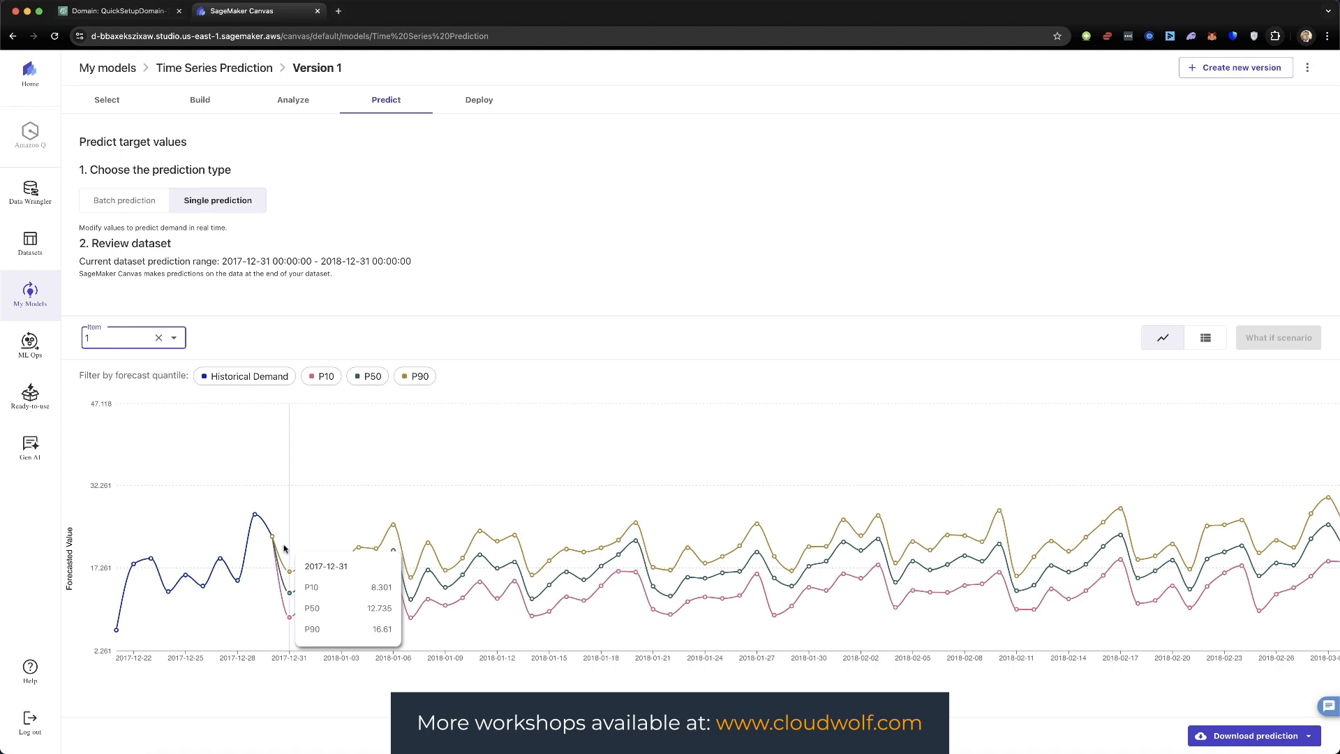
click(273, 674)
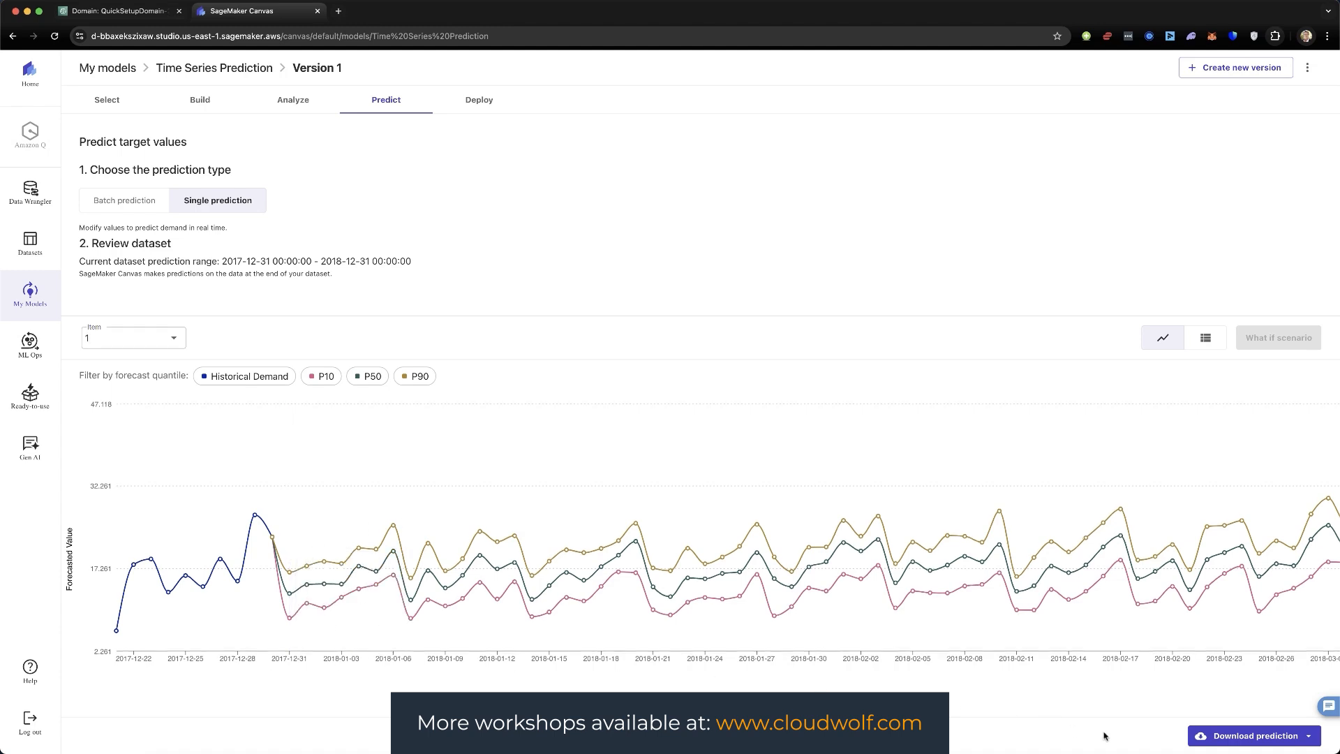
Step: Check the available download formats for the prediction, and generate a single prediction for item 3
click(1243, 737)
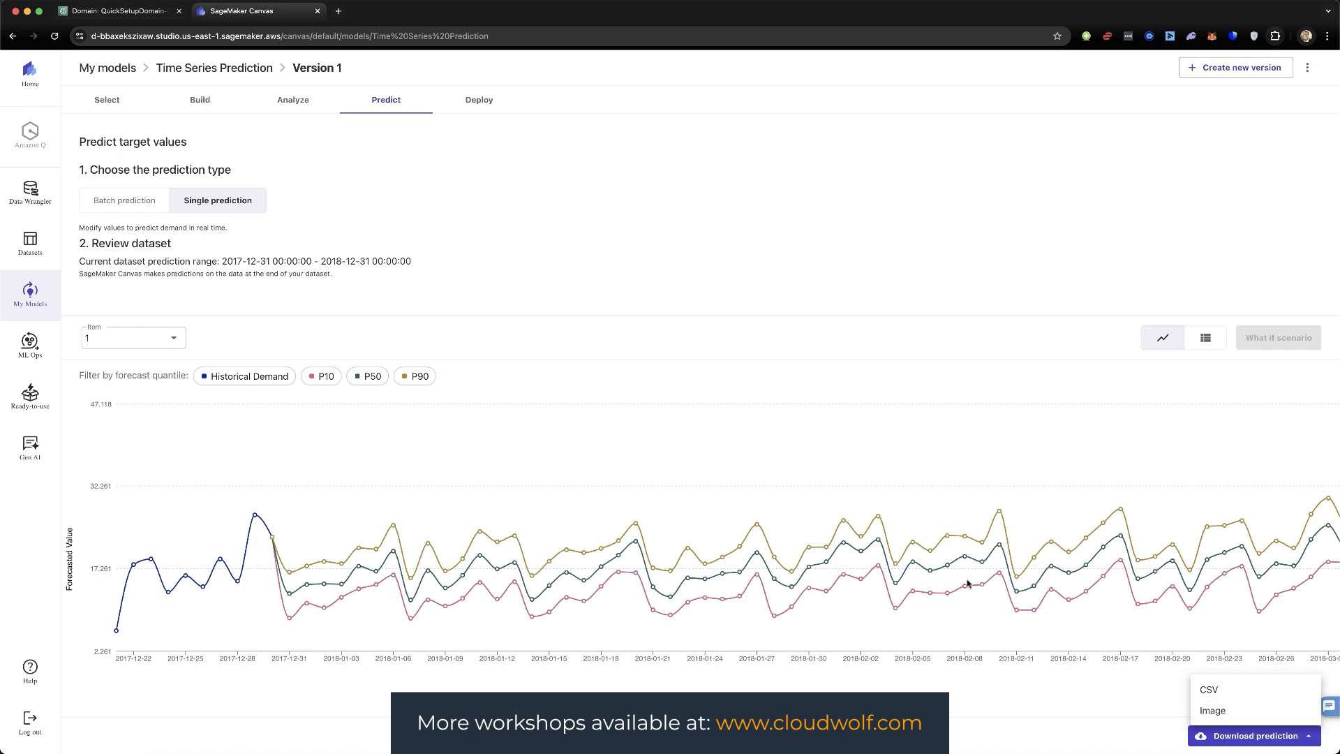
click(175, 341)
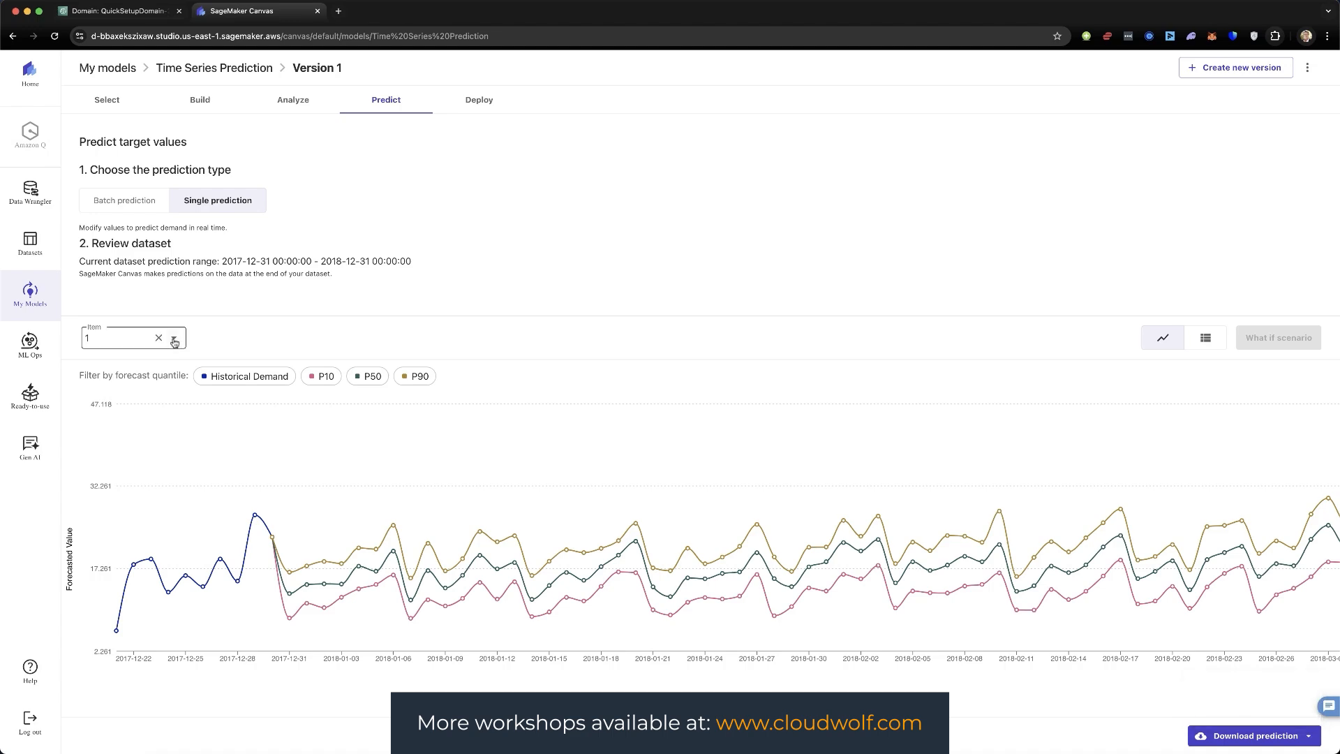
click(173, 340)
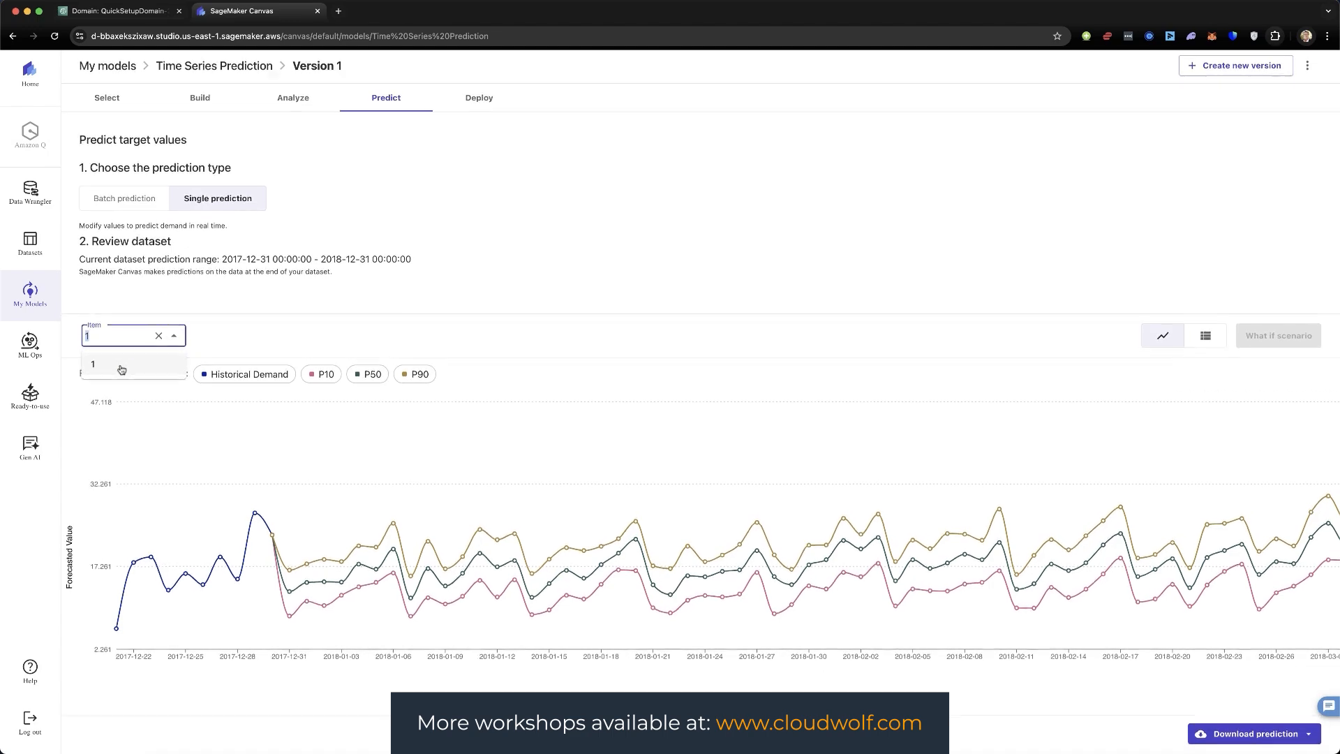
key(BackSpace)
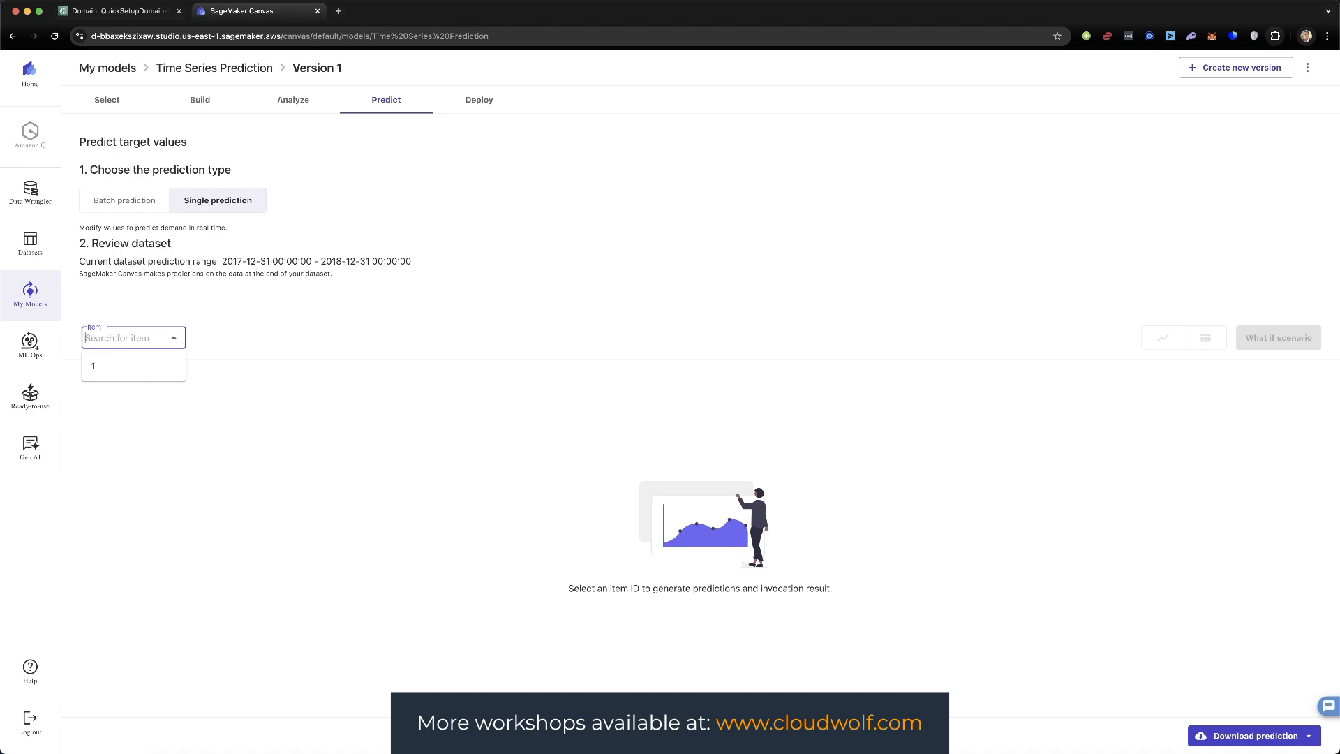
text(3)
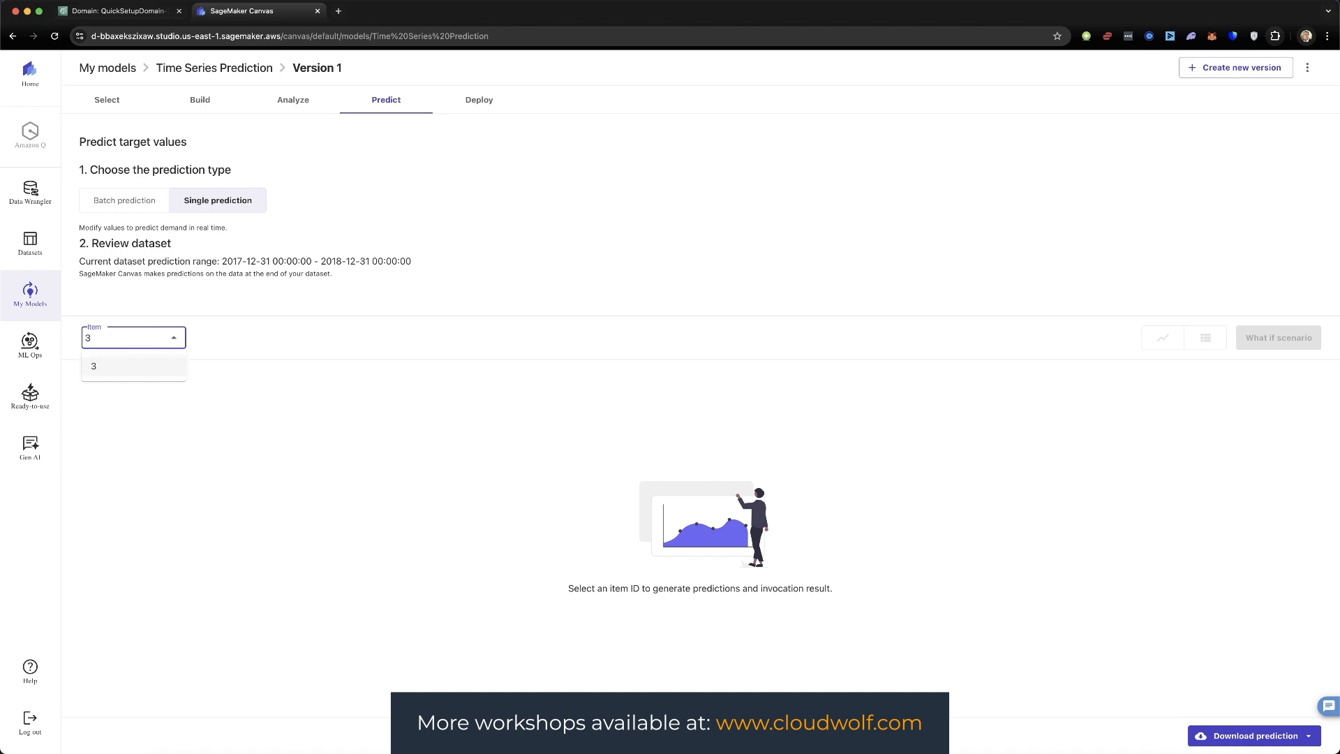
click(154, 368)
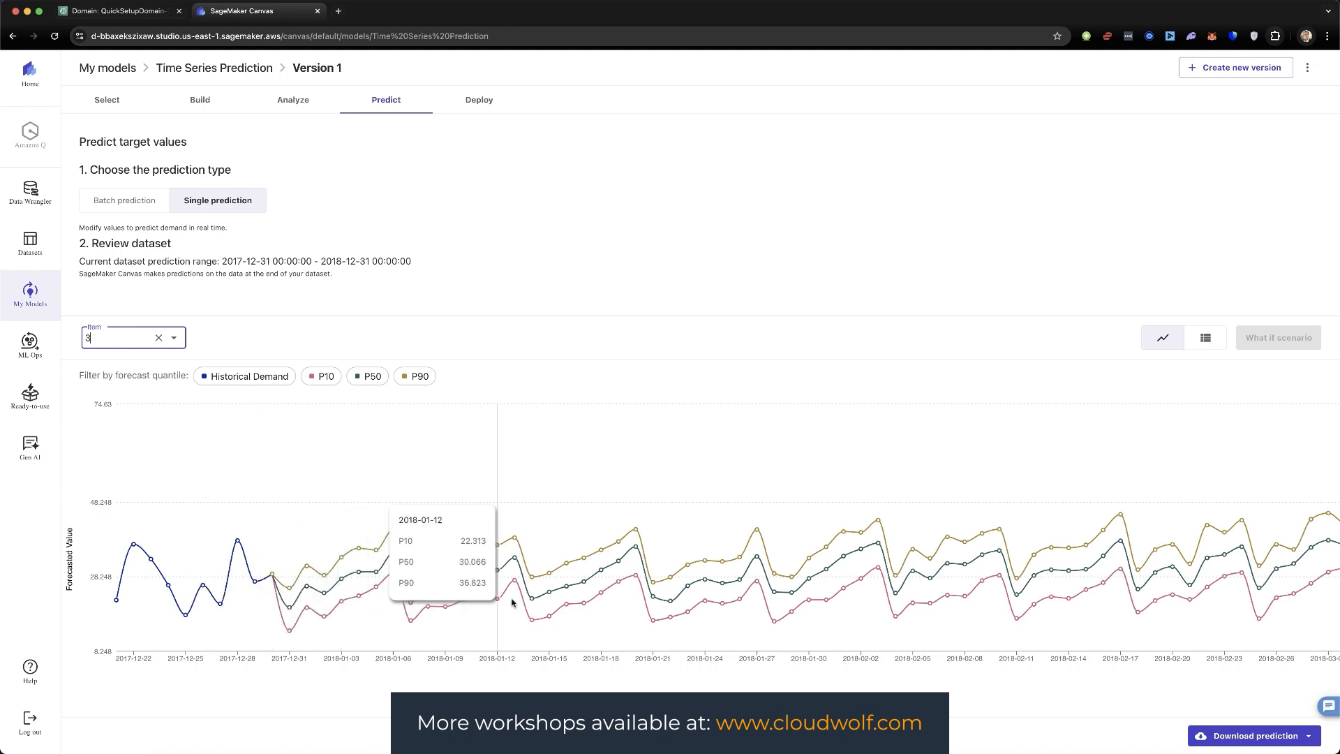
Step: Examine item 3's forecast quantiles through the end of December 2018, and return to the start of the chart
scroll(635, 605, right, 5)
scroll(634, 603, right, 6)
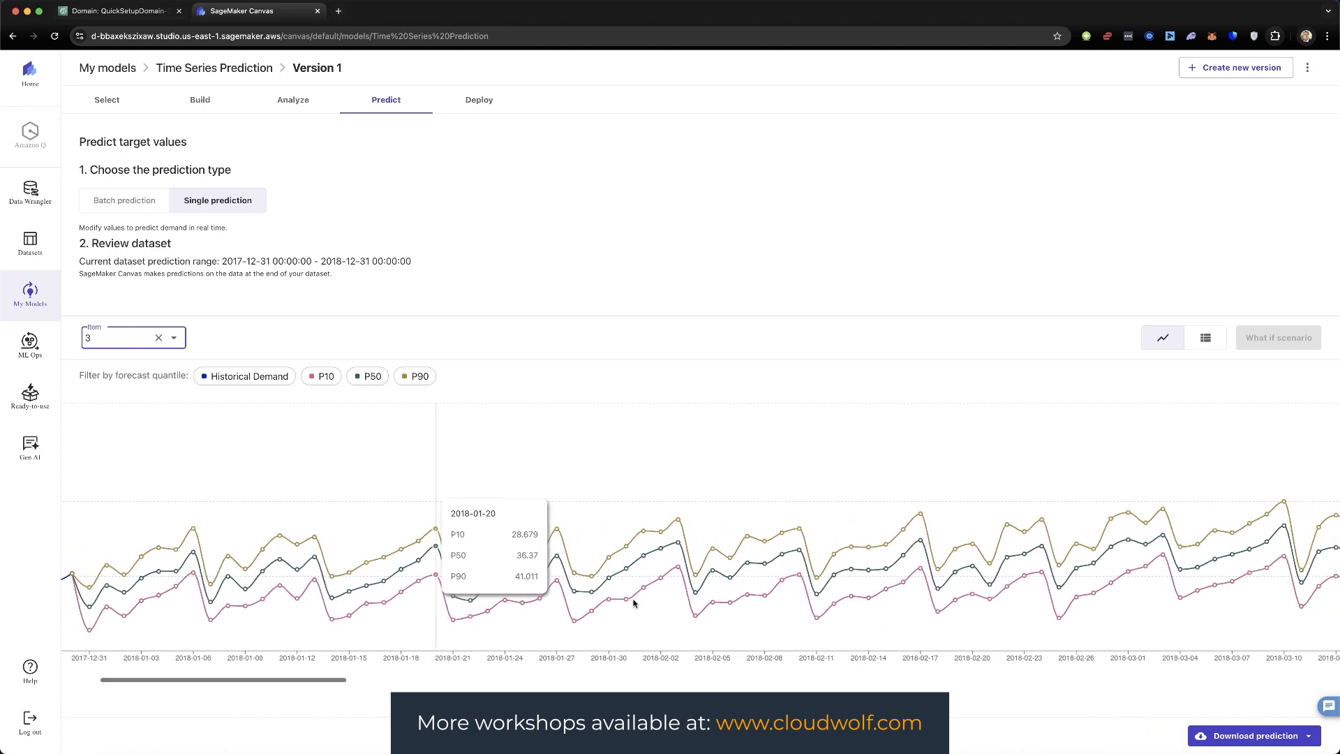
scroll(634, 603, right, 6)
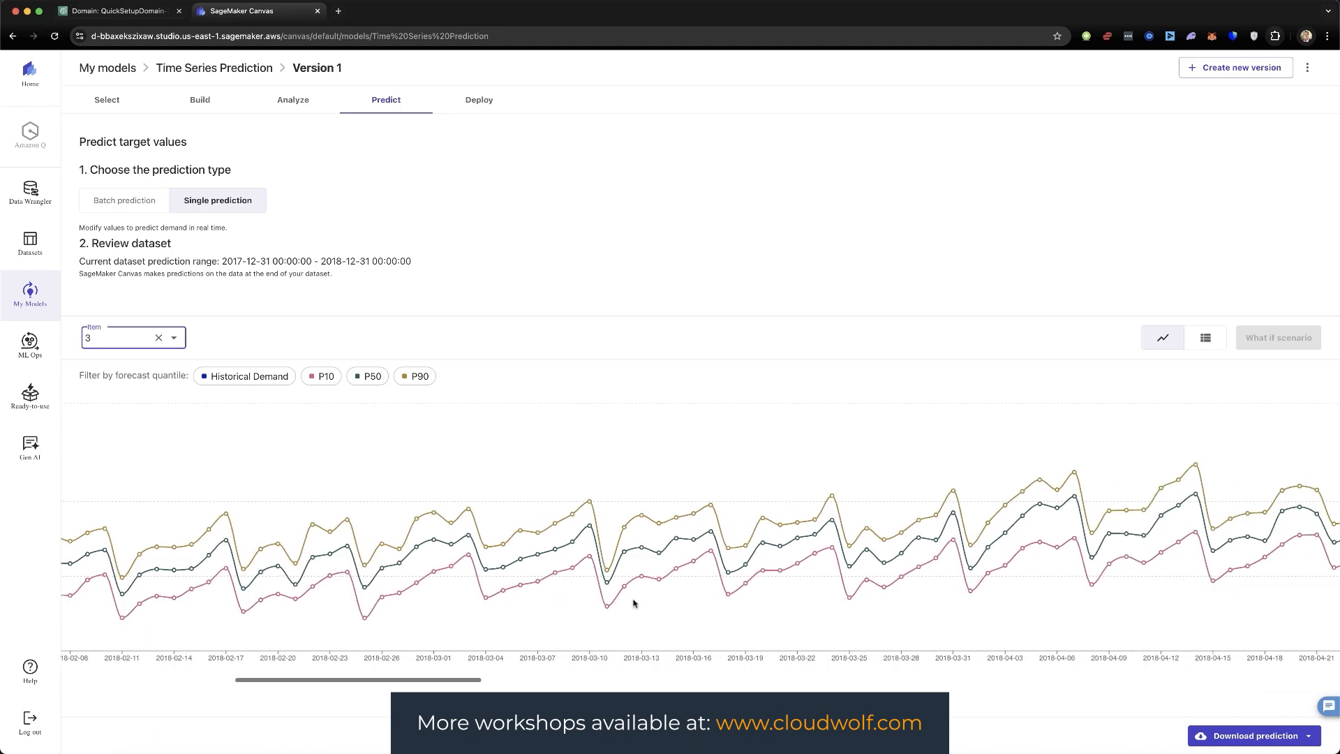
scroll(634, 603, right, 8)
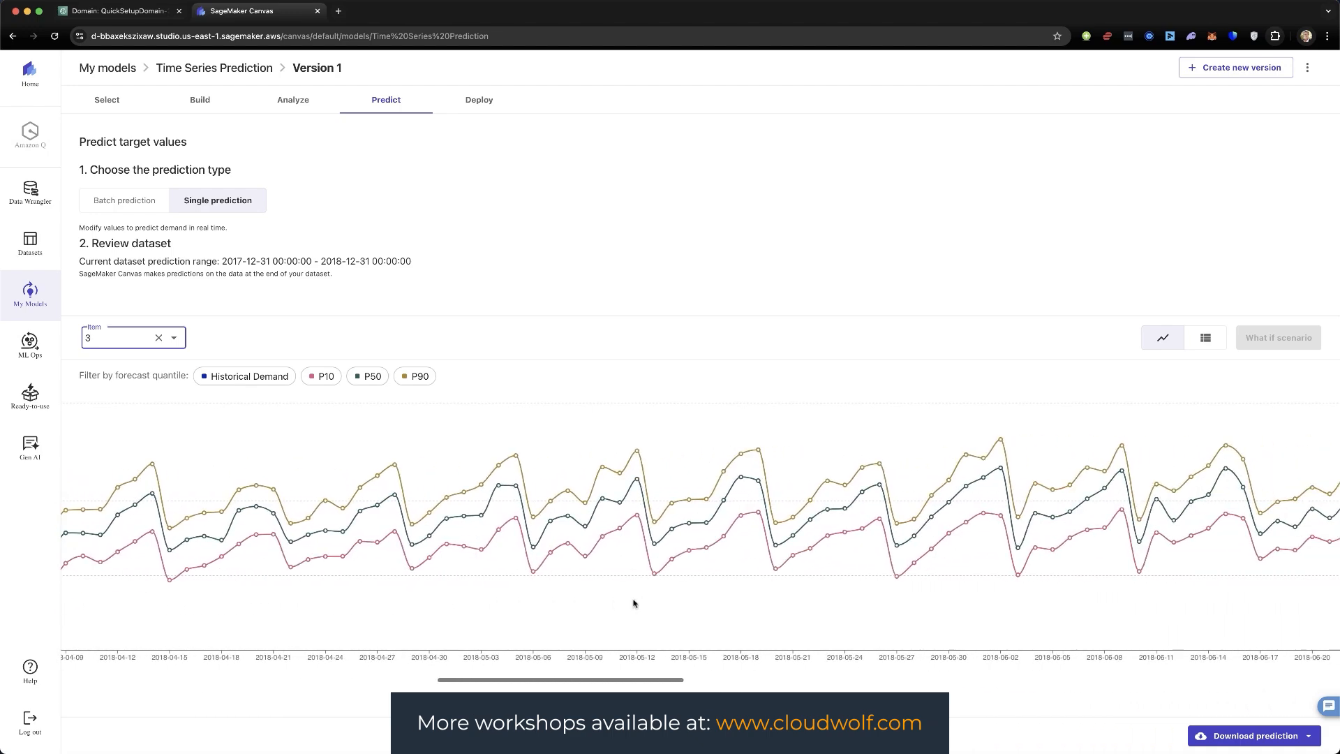
scroll(634, 603, right, 10)
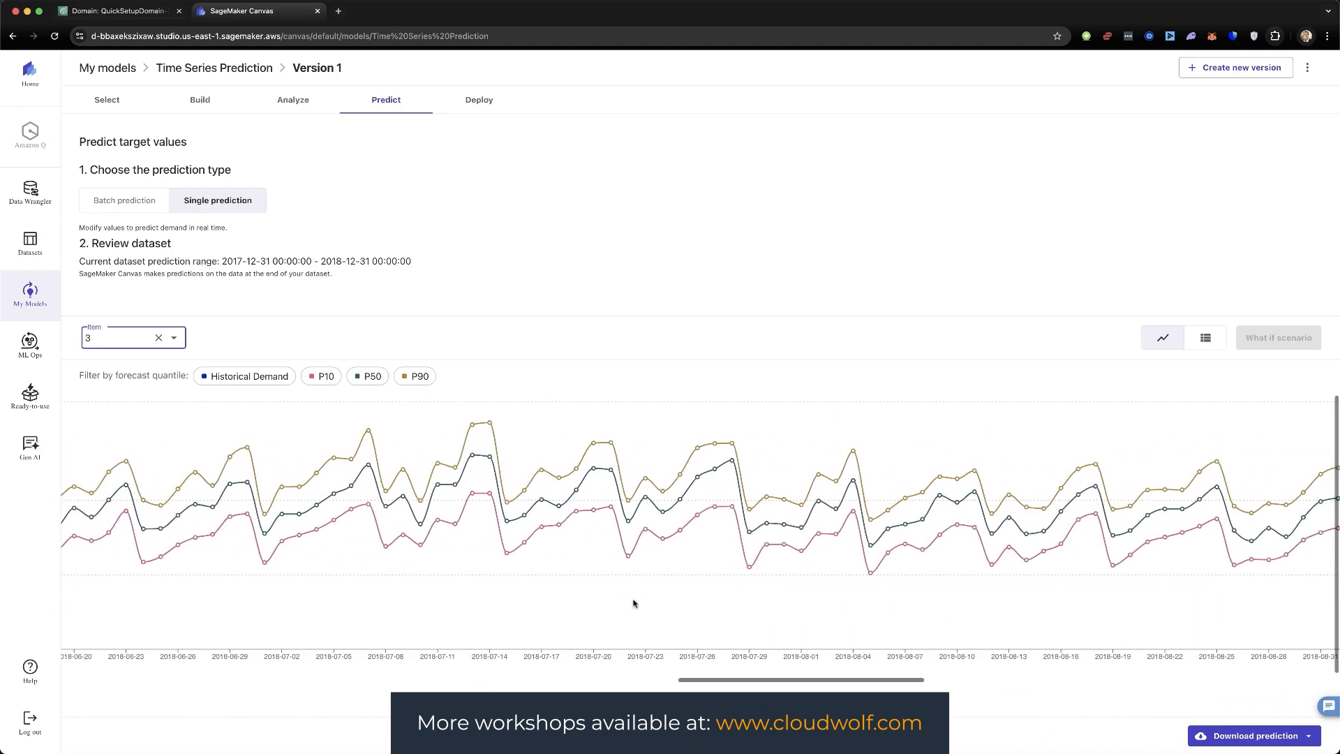
scroll(634, 603, right, 6)
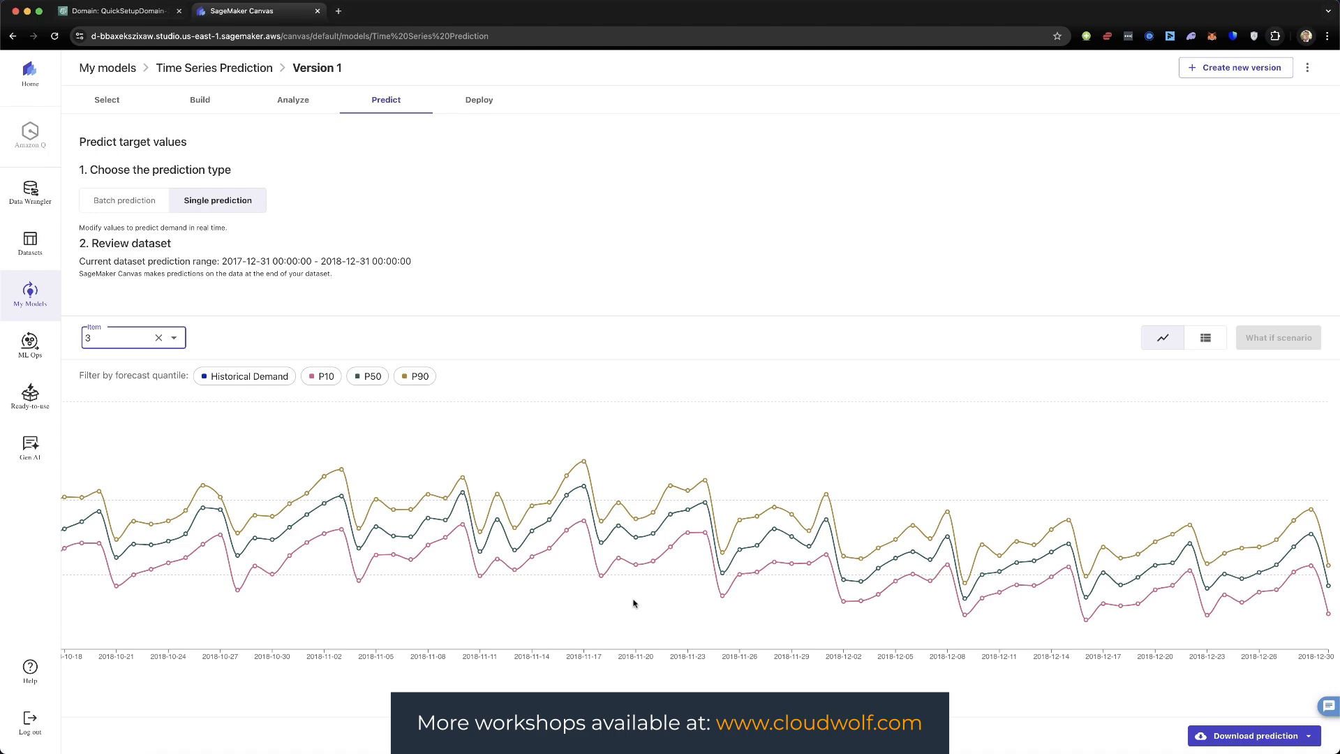
scroll(634, 602, left, 15)
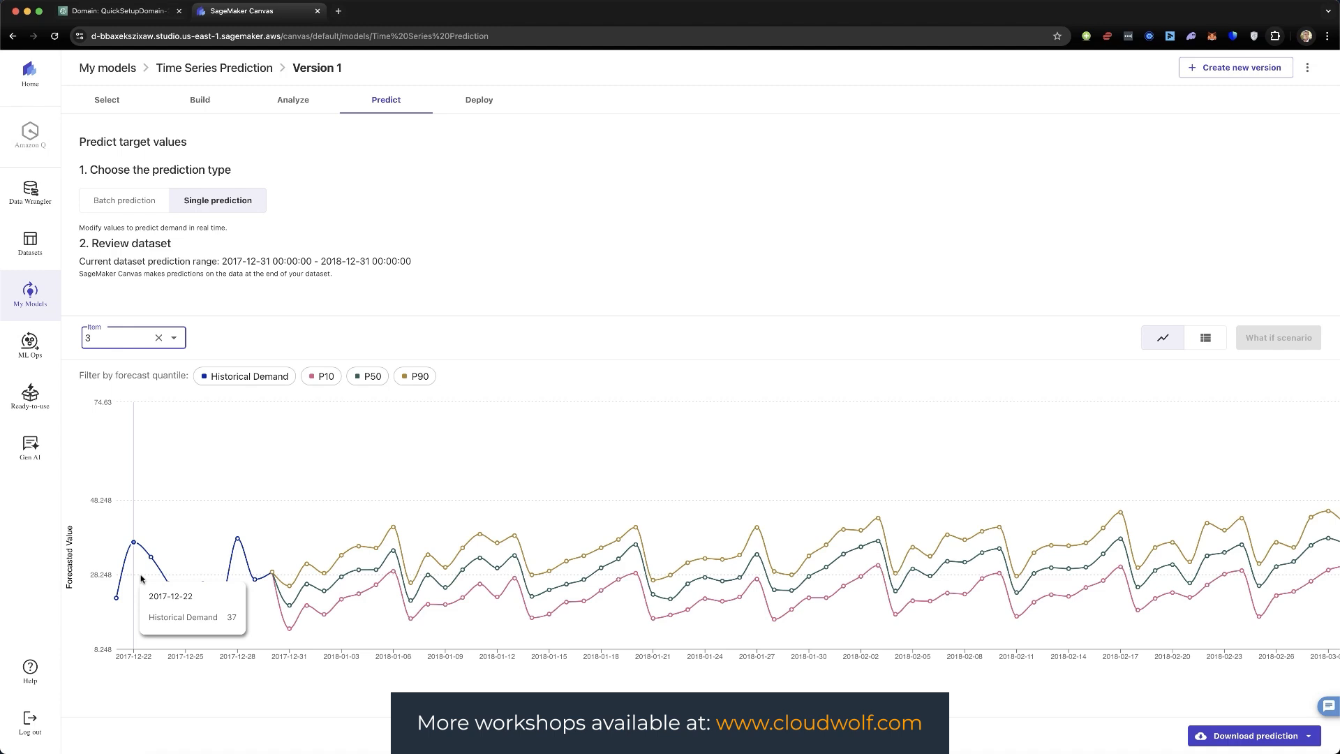
Step: Generate a single prediction for item 2 and examine its forecast through the end of December 2018
click(158, 338)
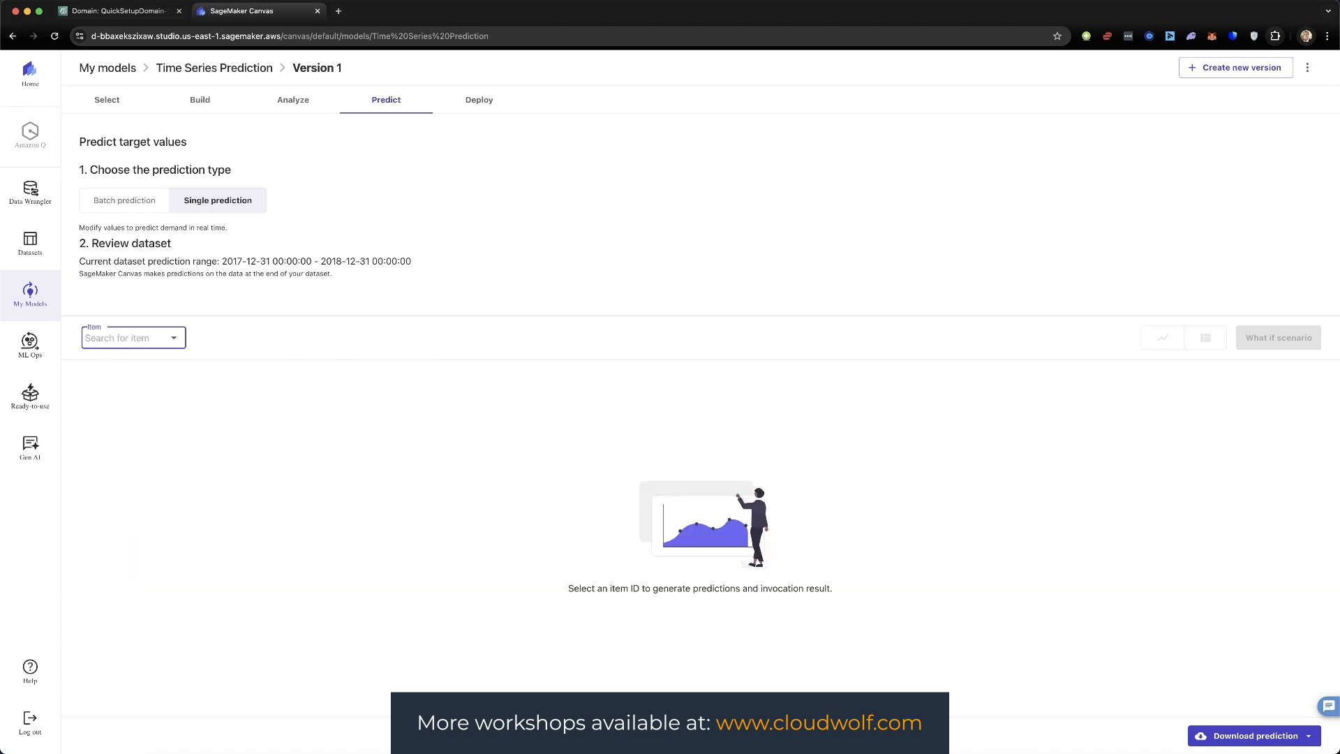
text(2)
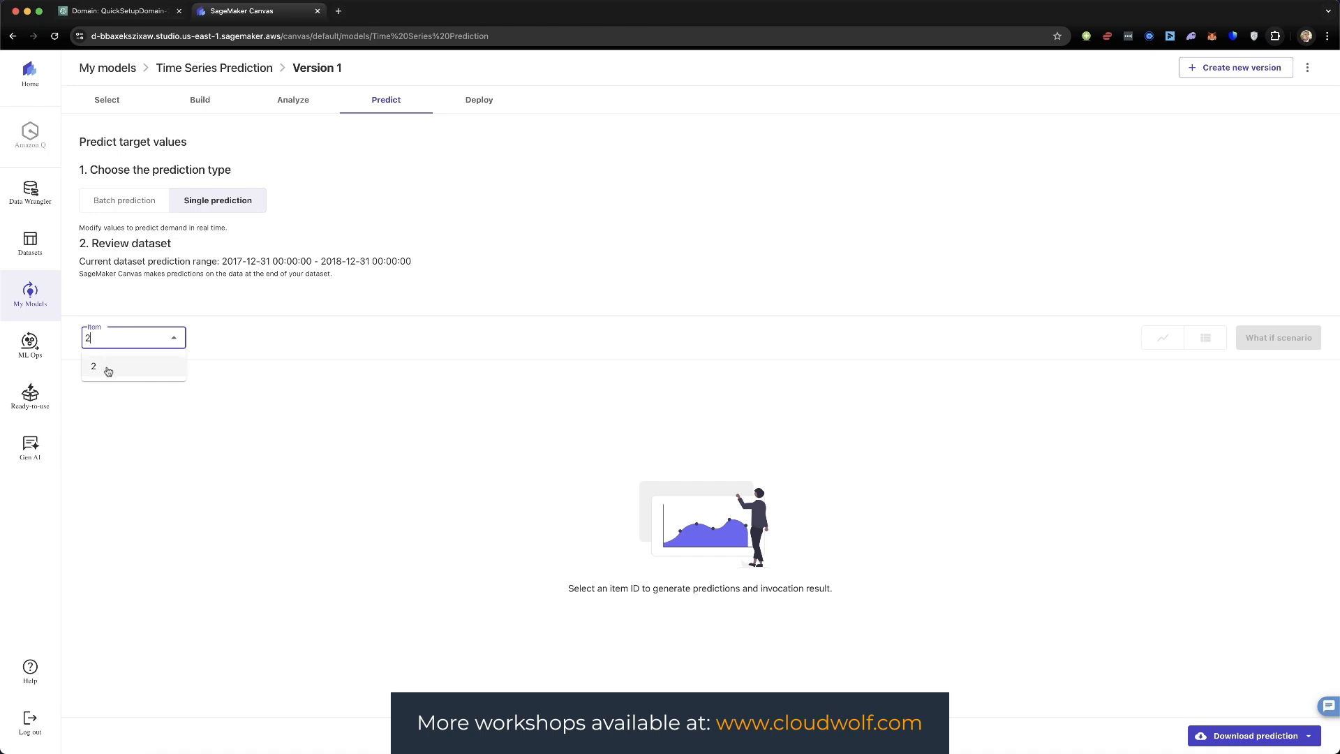
click(105, 368)
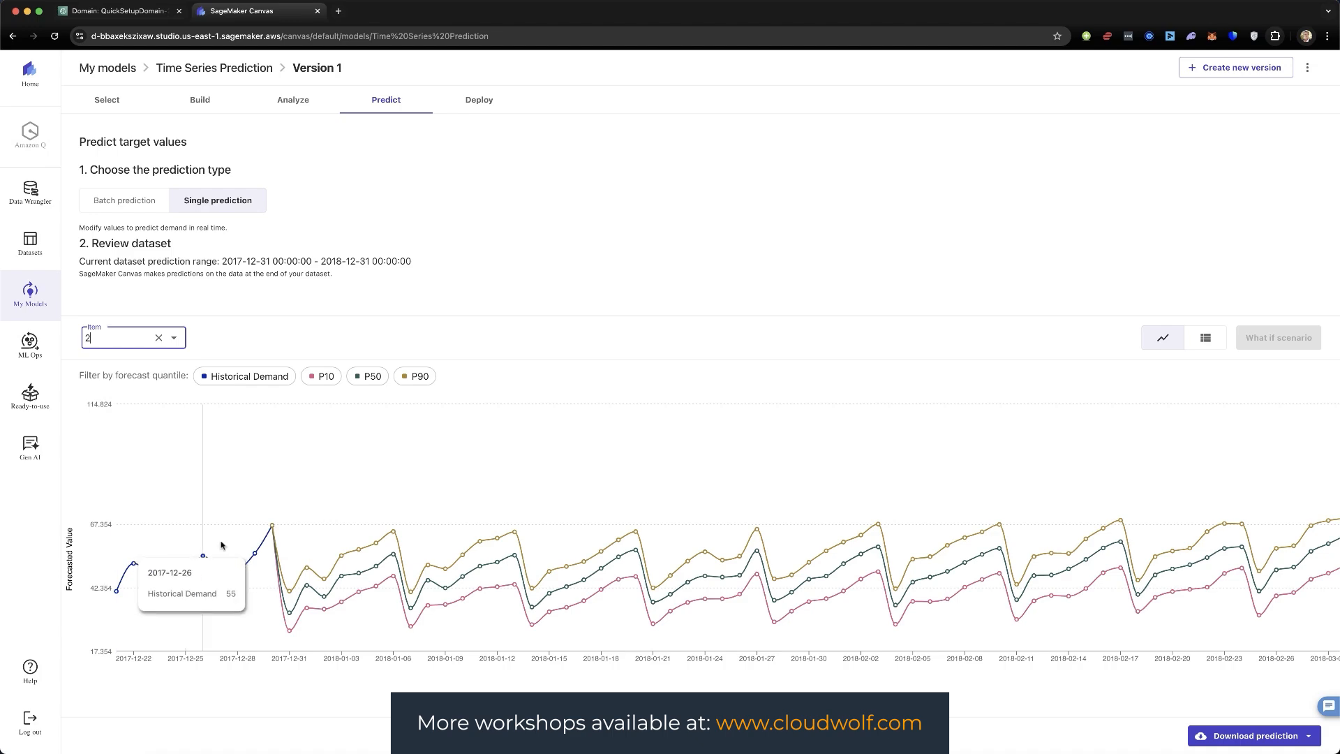
scroll(557, 590, right, 20)
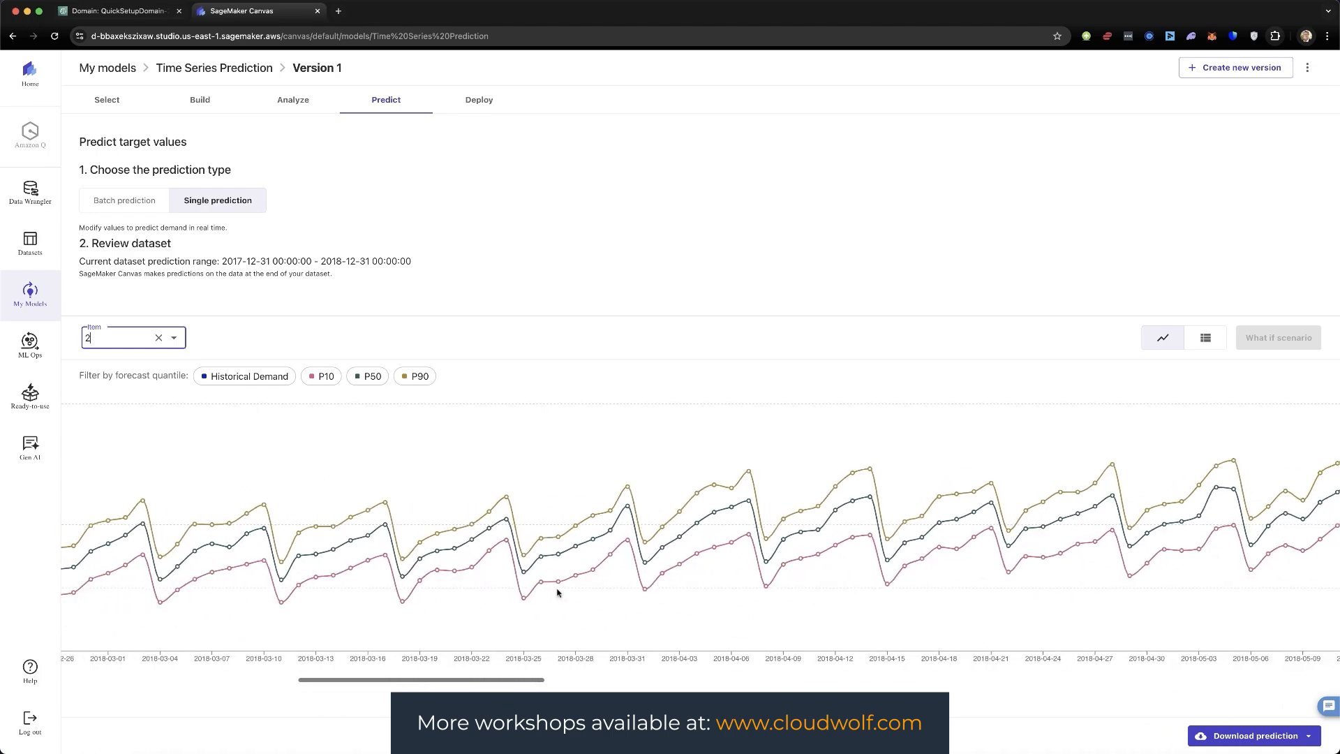
scroll(557, 592, right, 20)
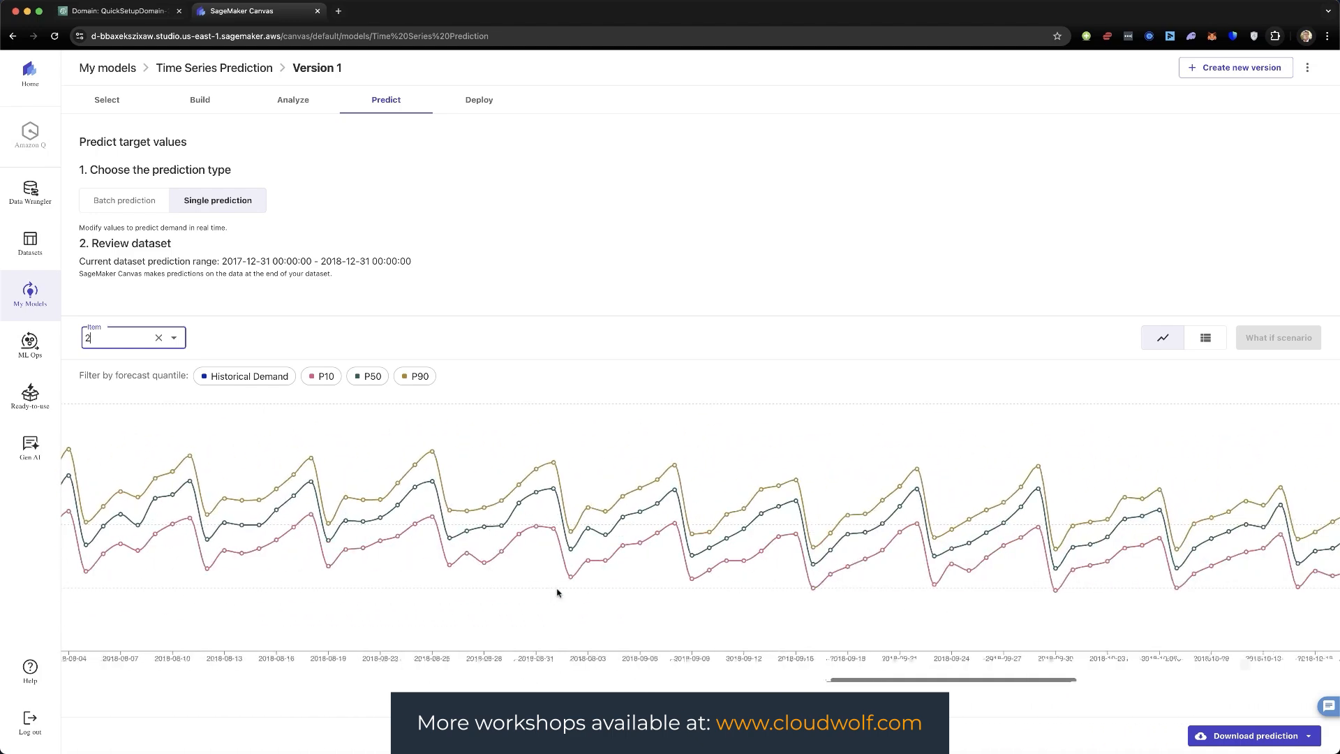
scroll(557, 592, right, 5)
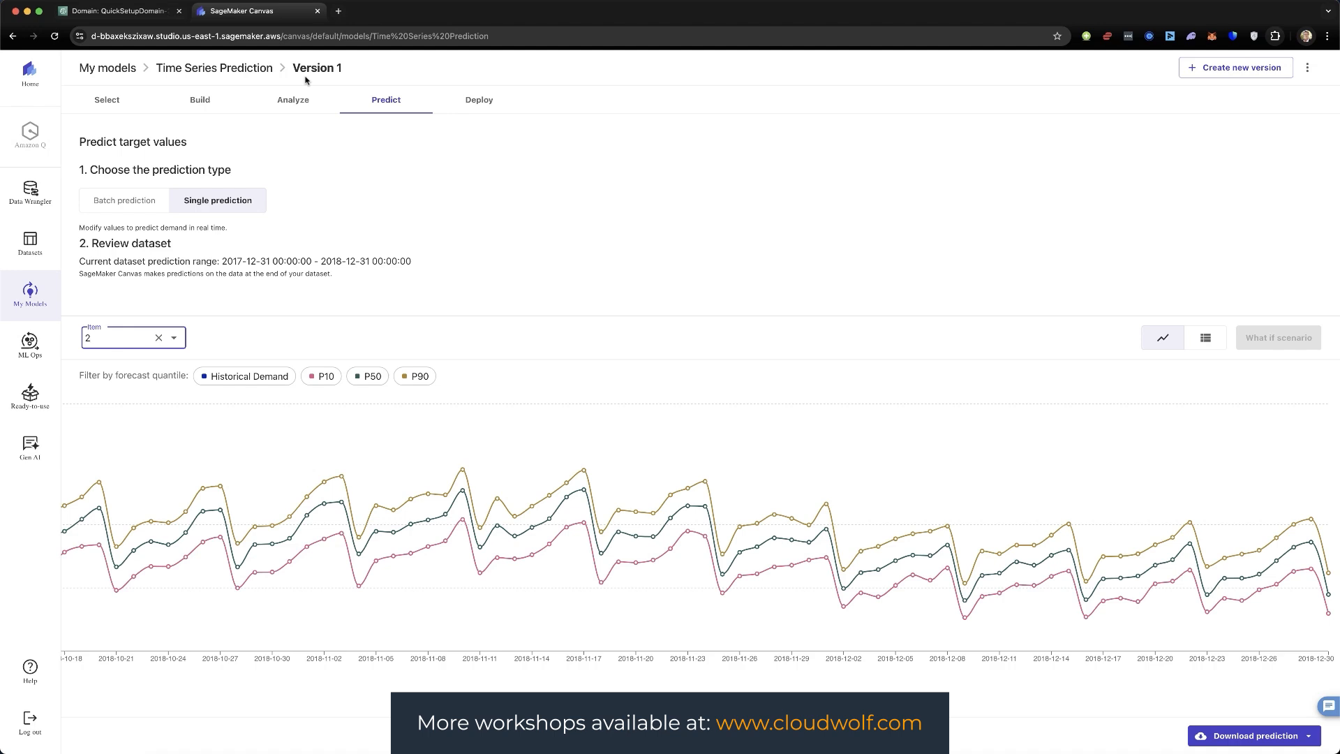
Step: Check the model's deployments, and delete the Time Series Prediction model from Canvas
click(486, 103)
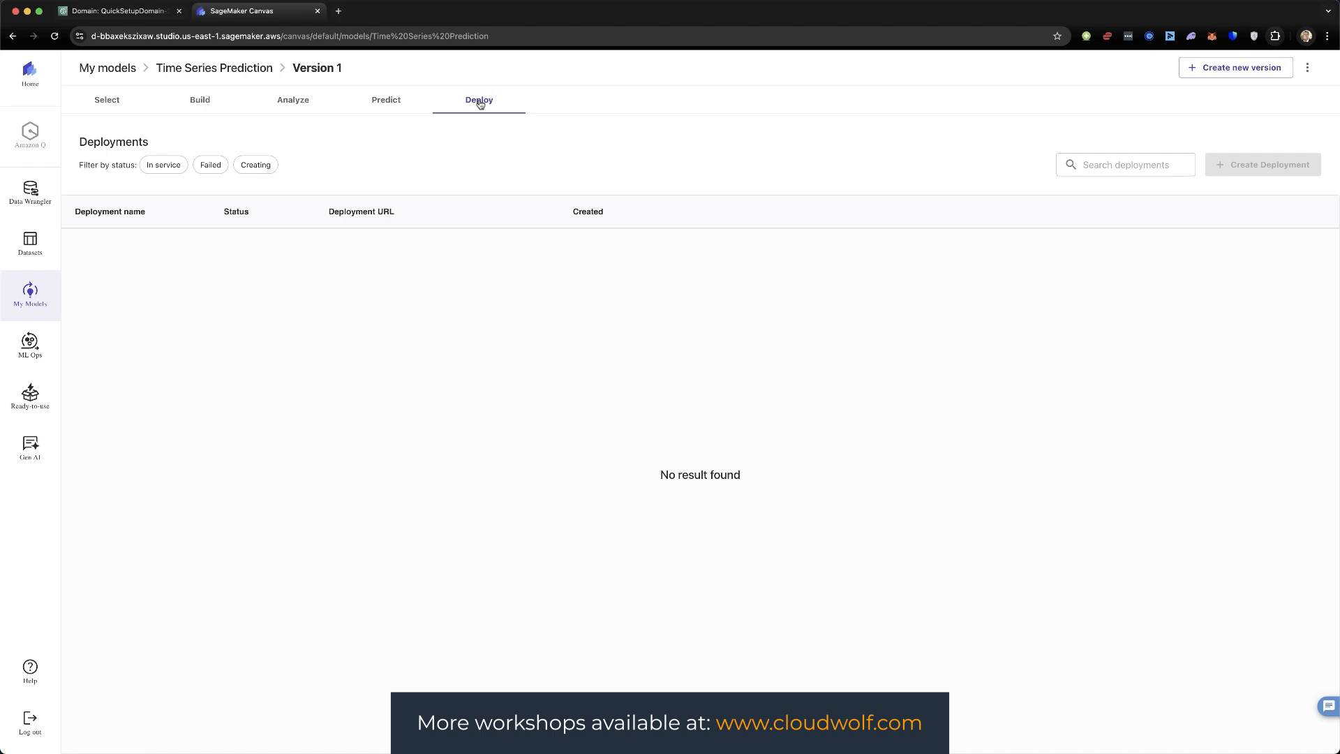
click(26, 298)
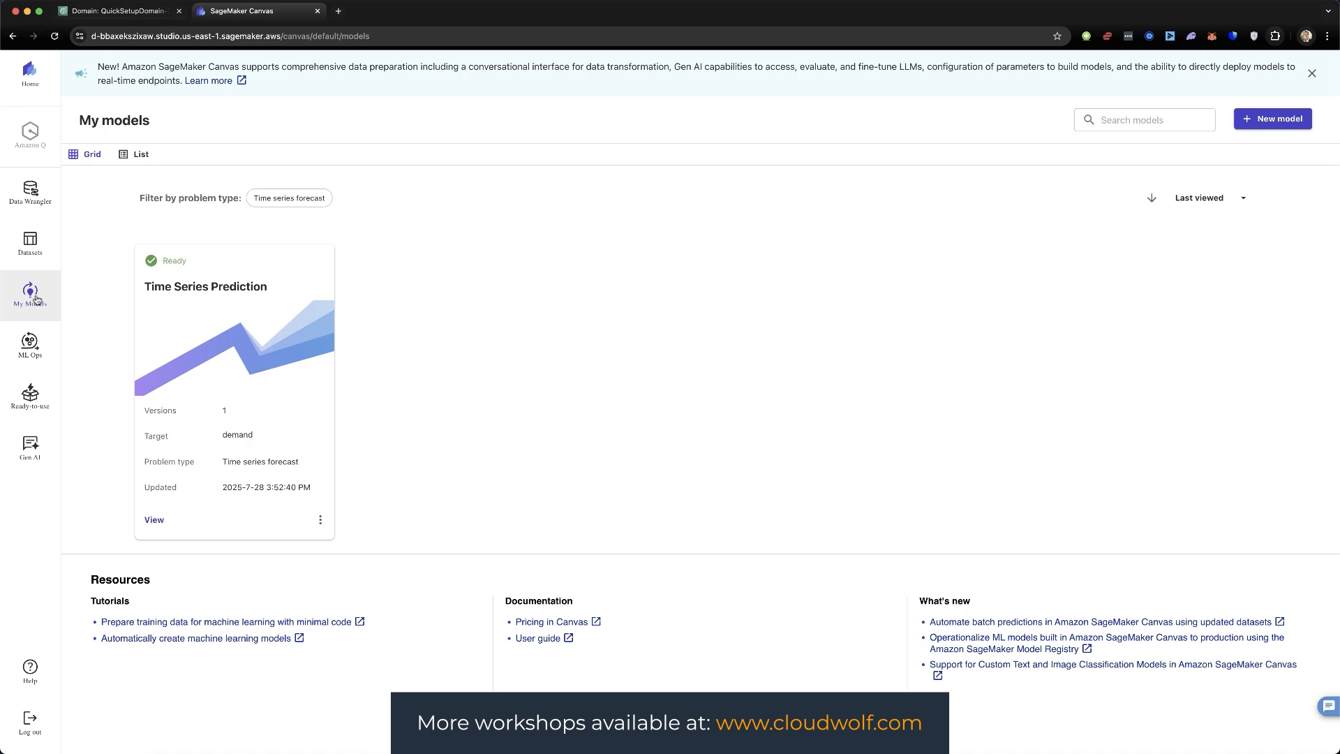
click(322, 518)
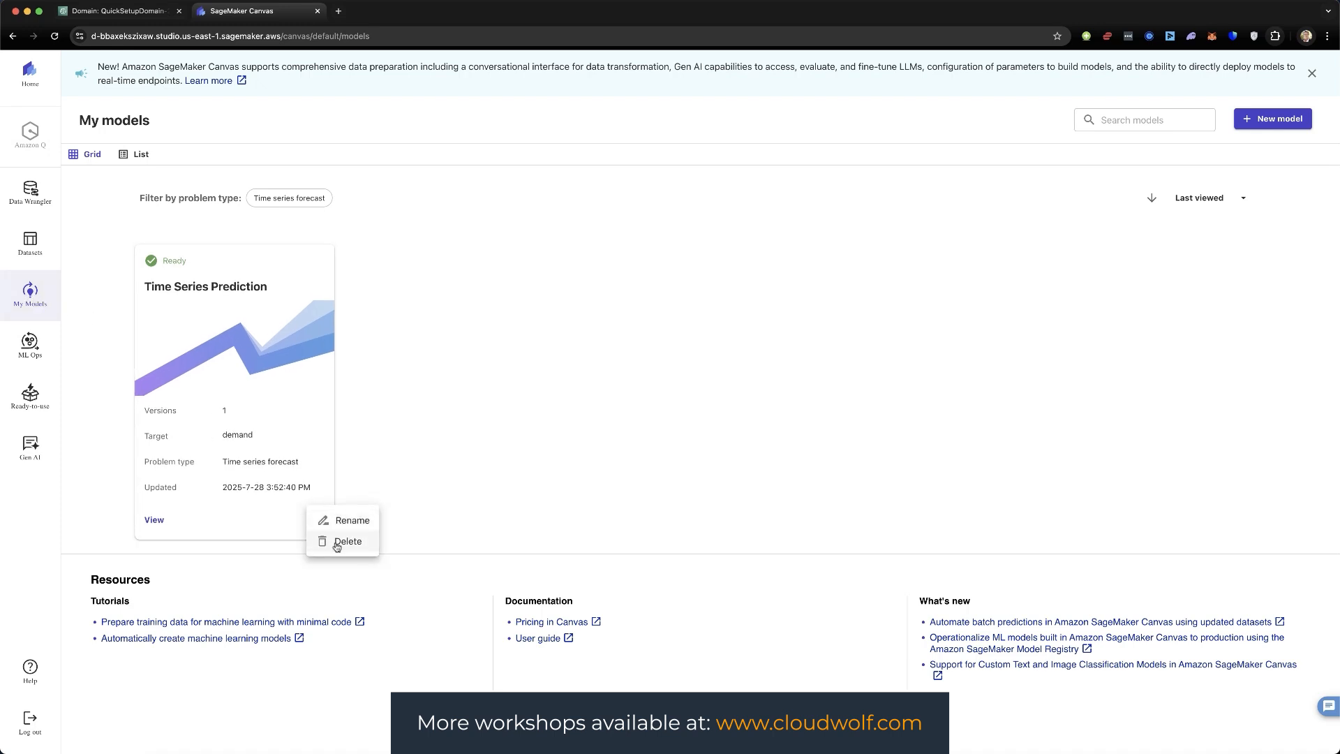
click(337, 543)
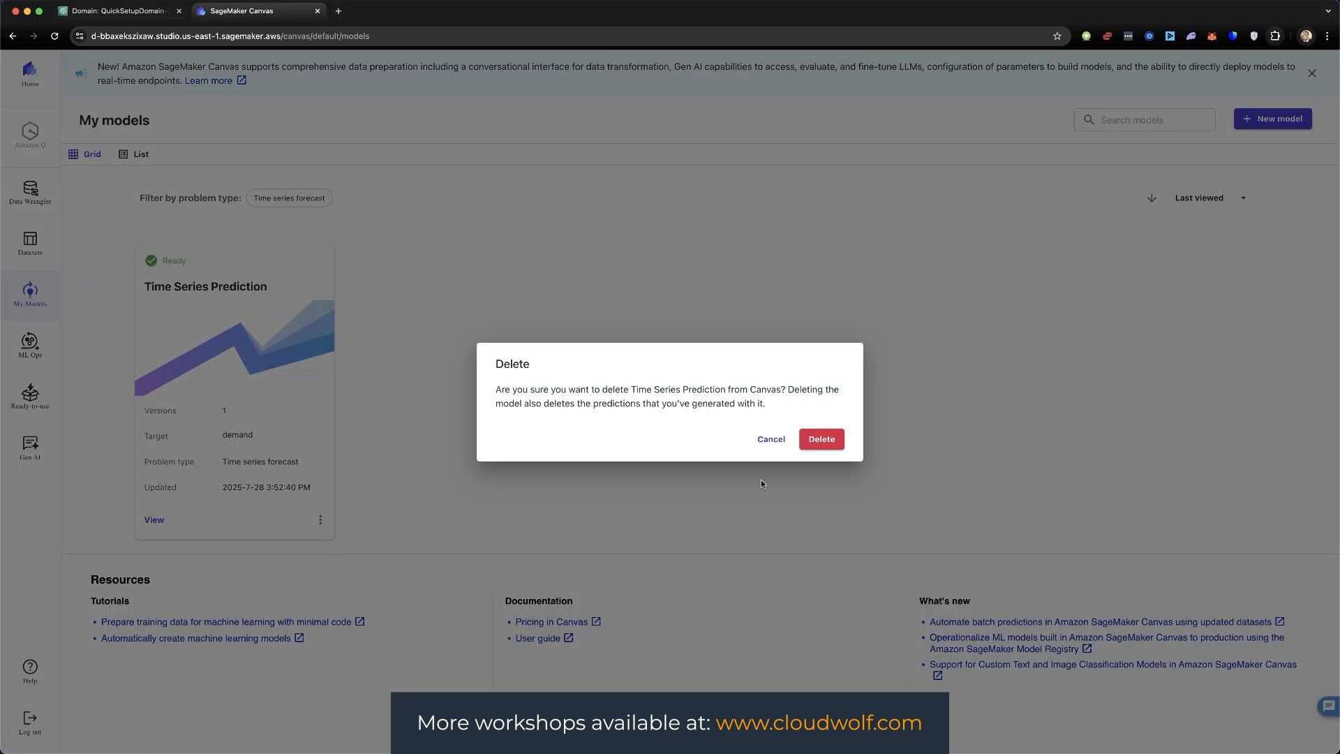
click(821, 439)
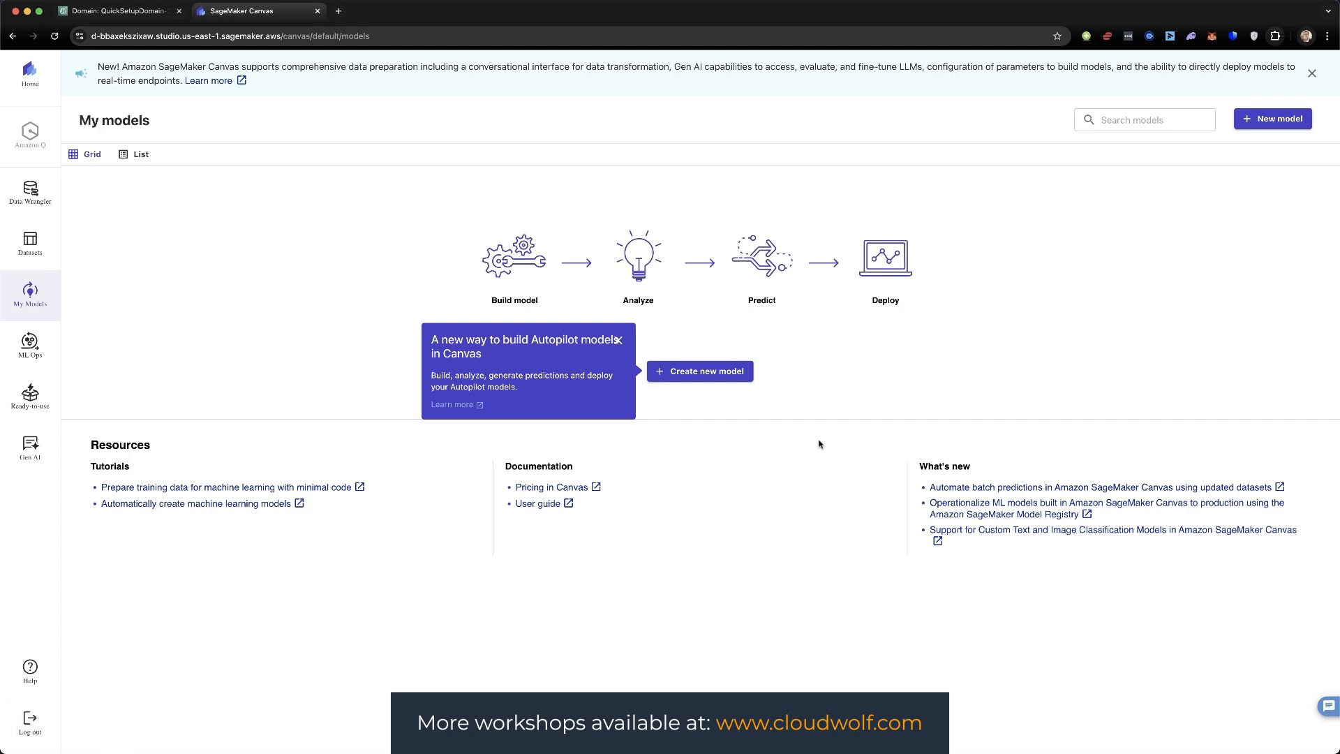
Step: Delete the demand_forecasting dataset from the Canvas datasets
click(30, 246)
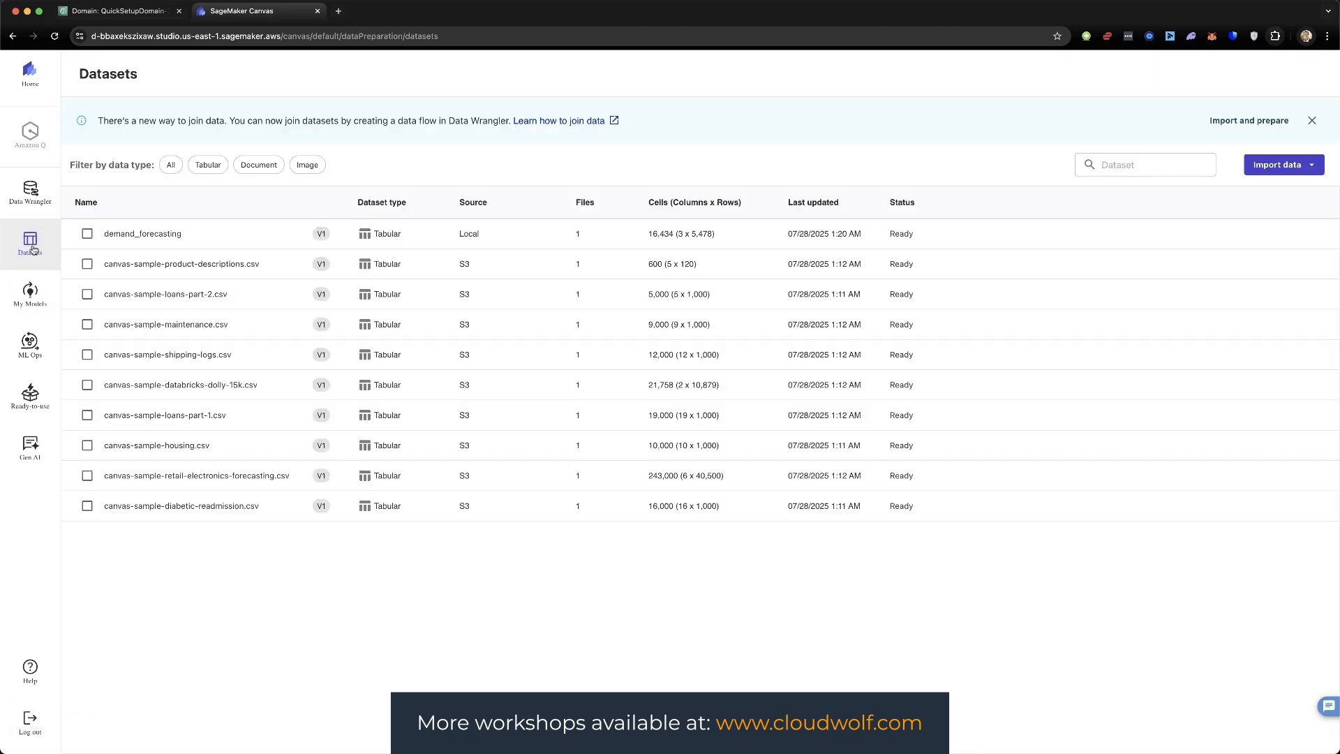
click(87, 234)
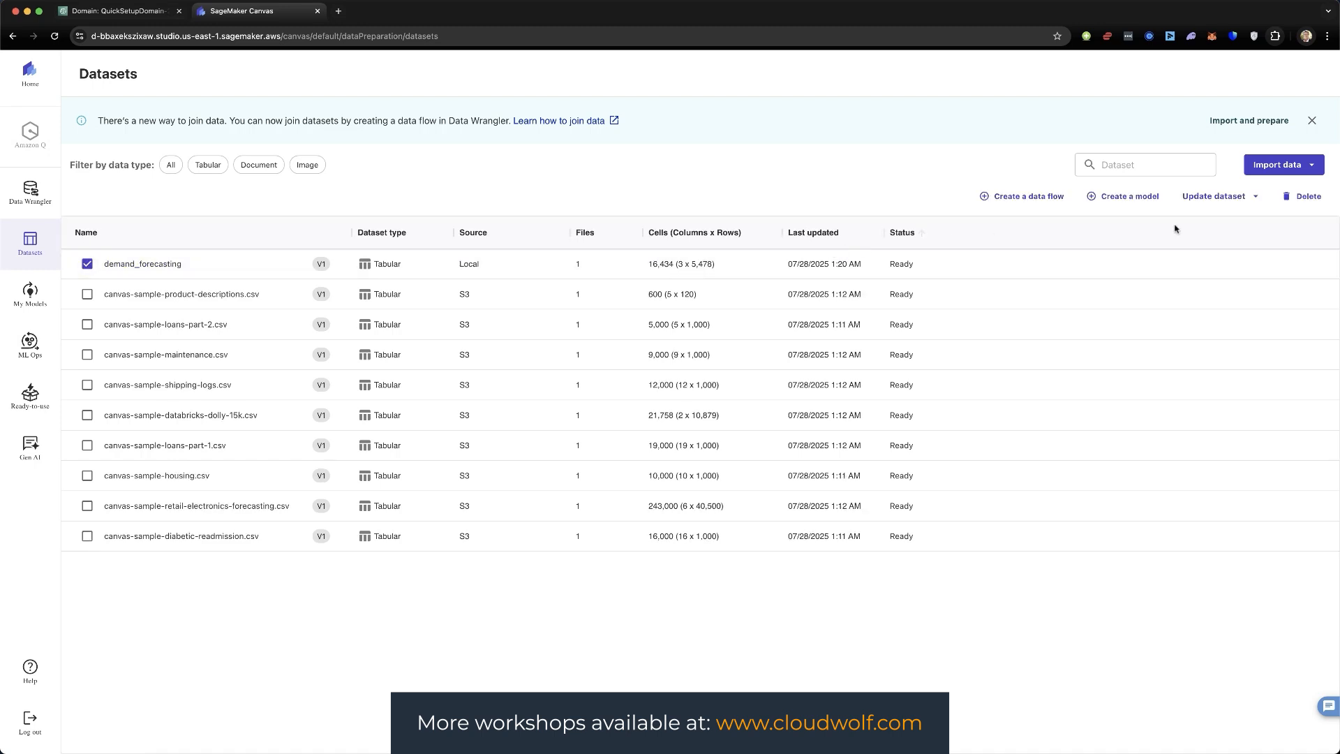
click(1309, 199)
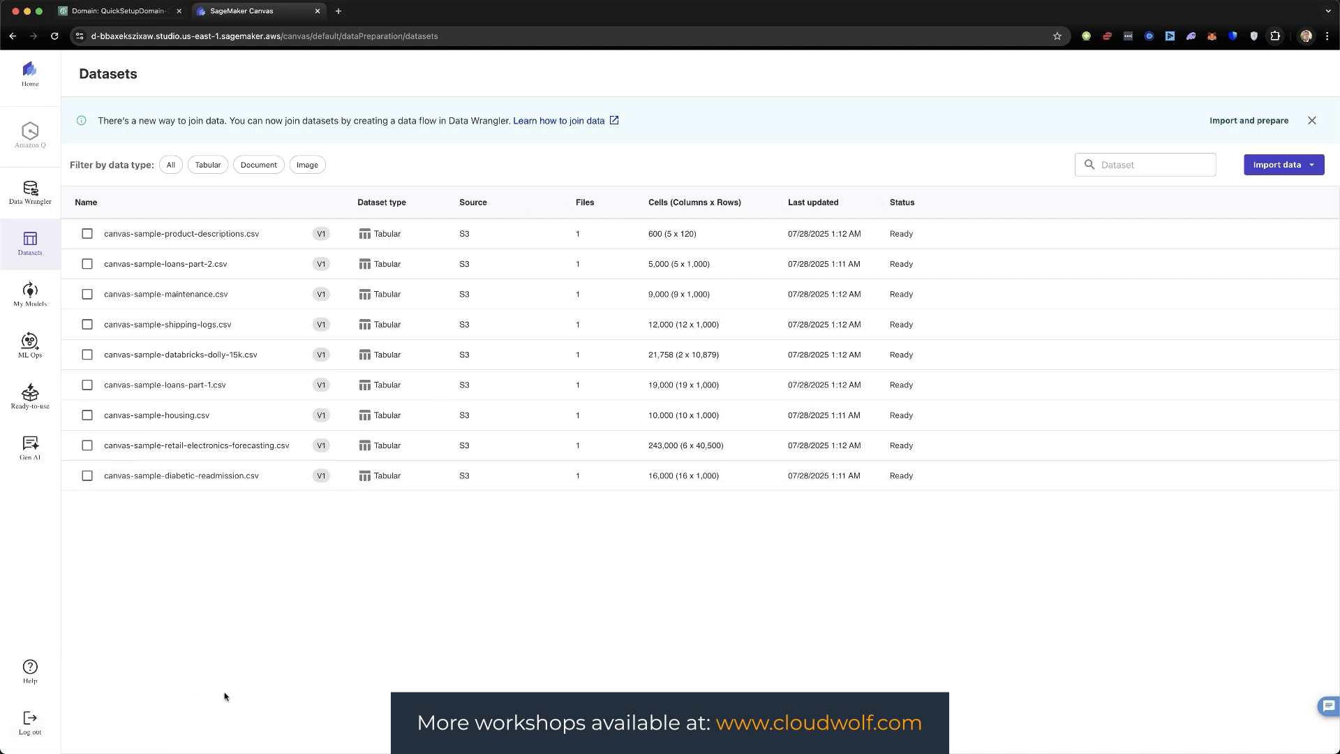
Step: Log out of SageMaker Canvas to end the workspace instance, and return to the domain's user profiles in the SageMaker AI console
click(30, 719)
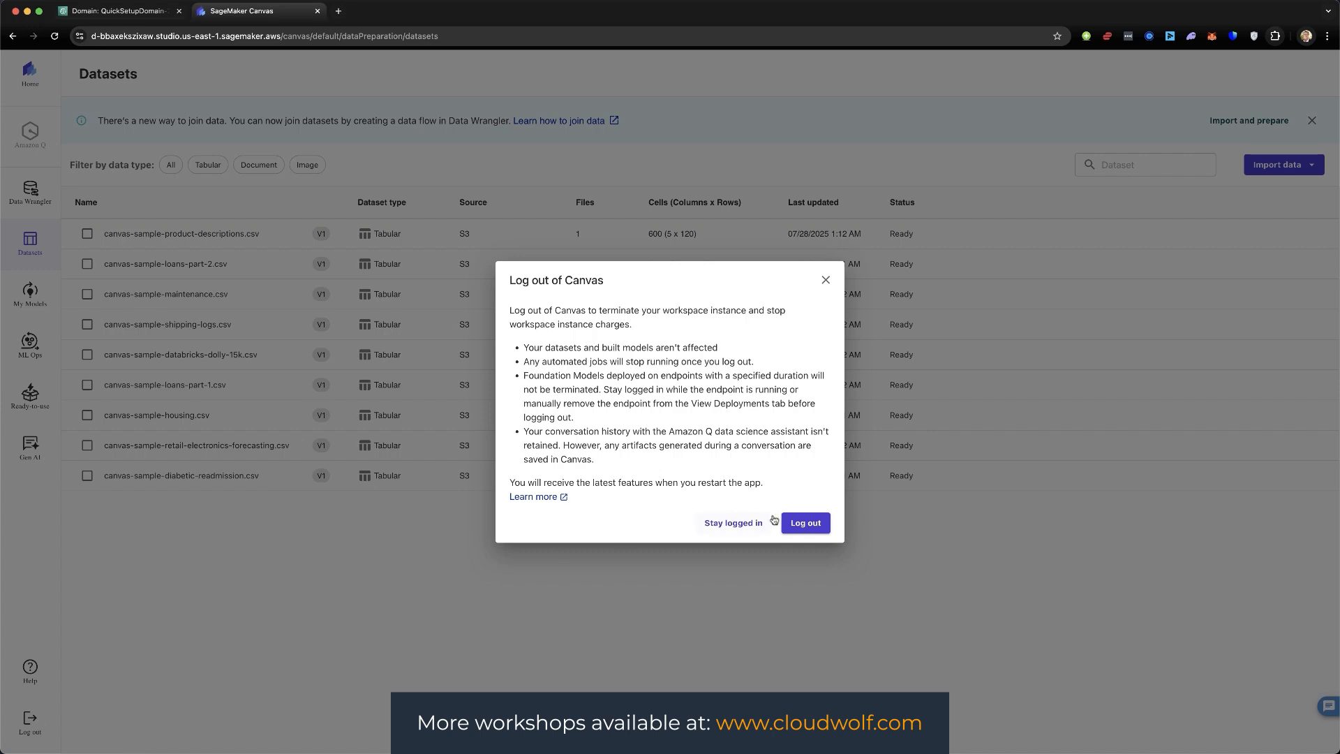
click(803, 523)
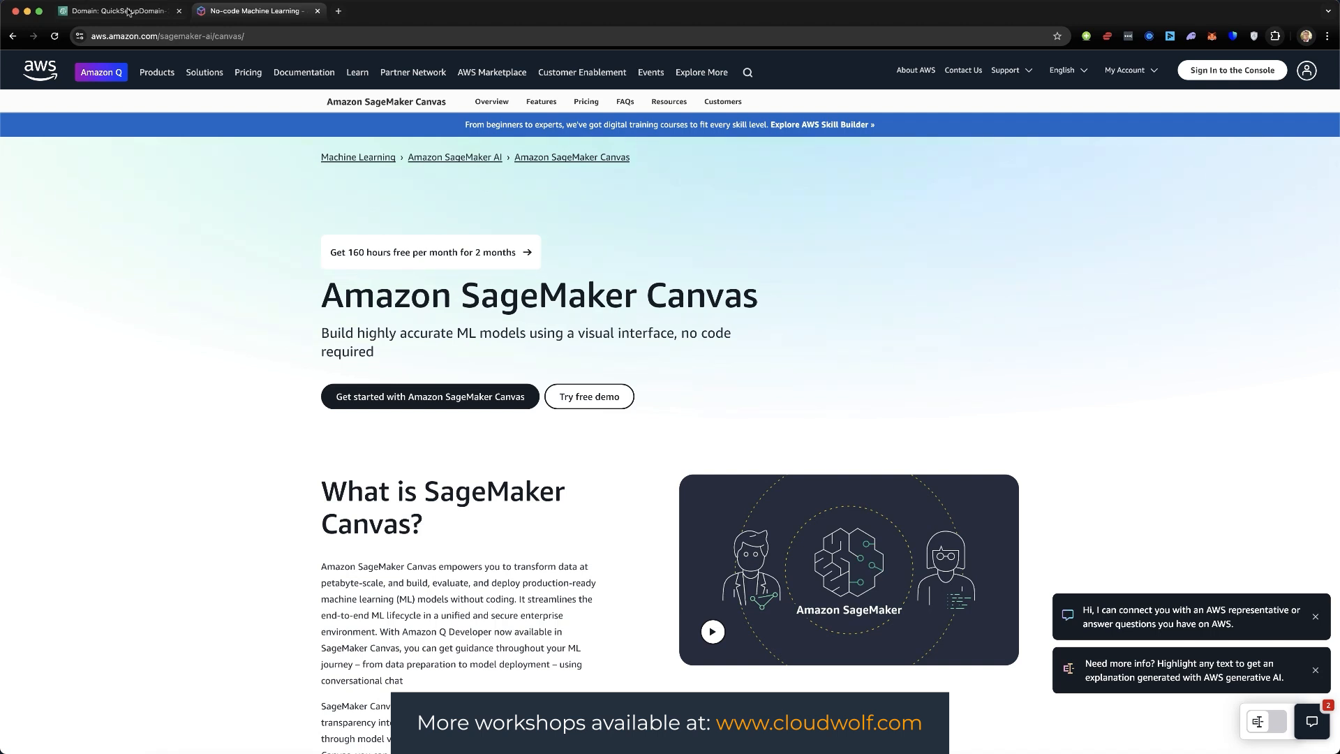
click(317, 12)
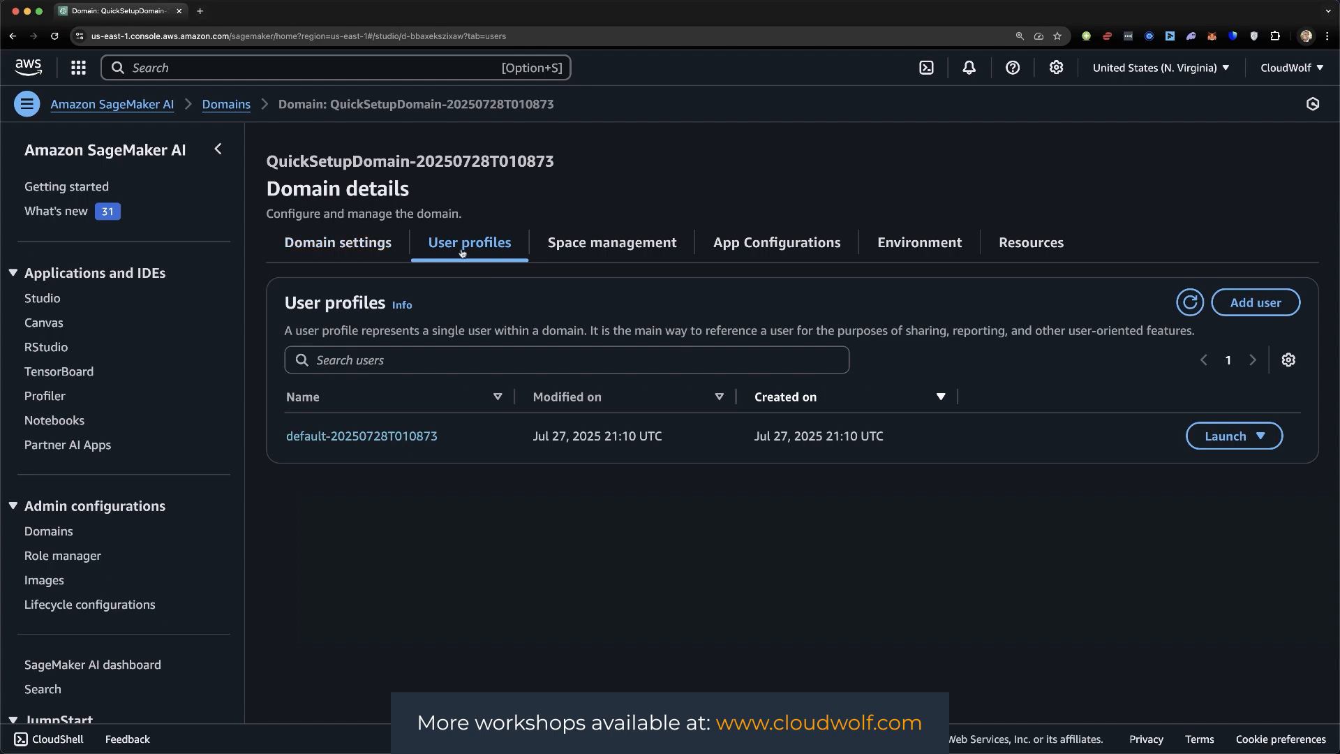
Step: Delete the default-20250728T010873 user profile, confirming with "delete", and reload the domain's user profile list
click(333, 438)
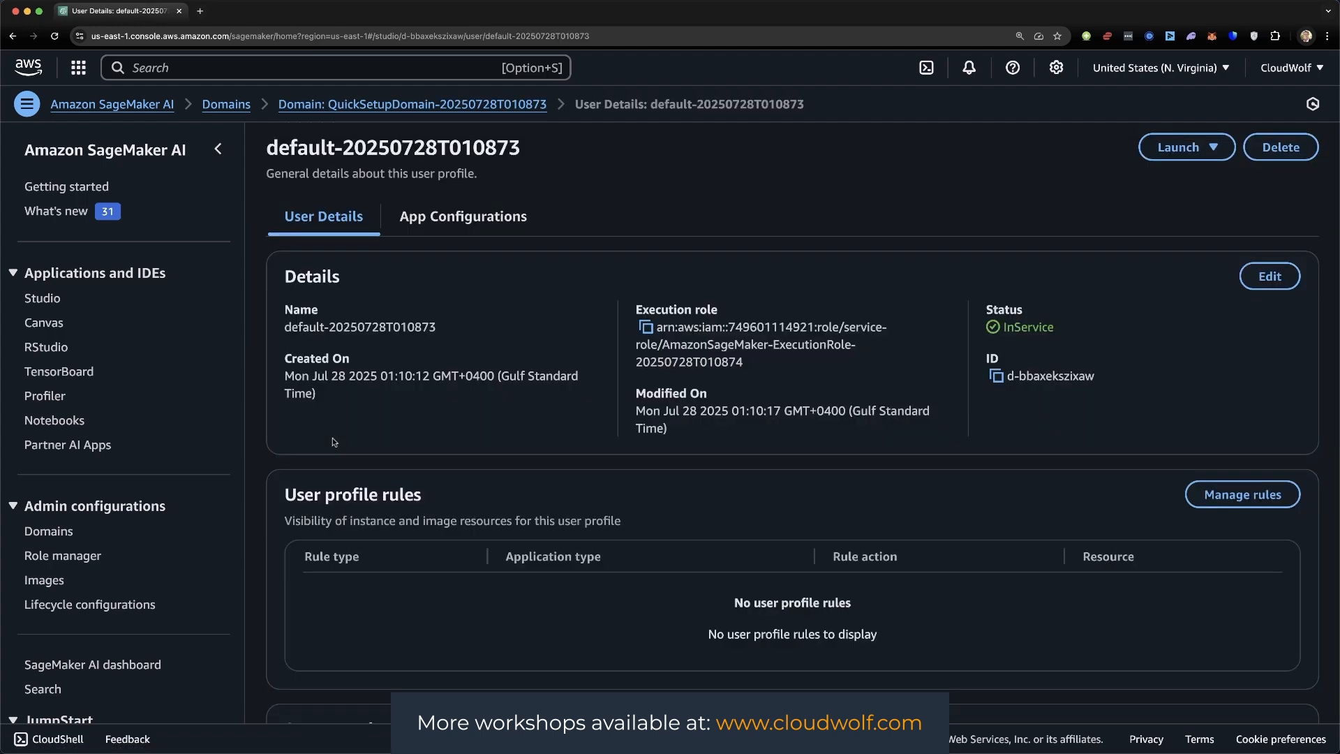
click(1276, 157)
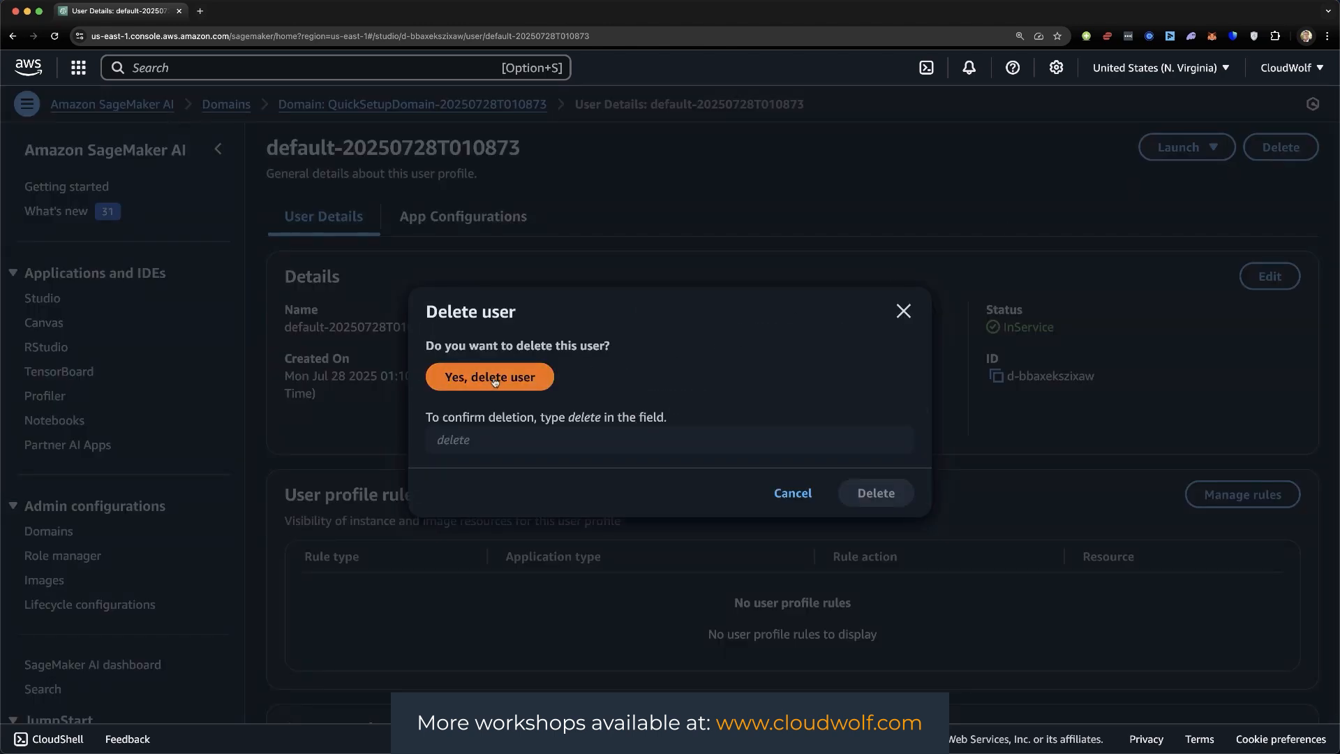
click(509, 439)
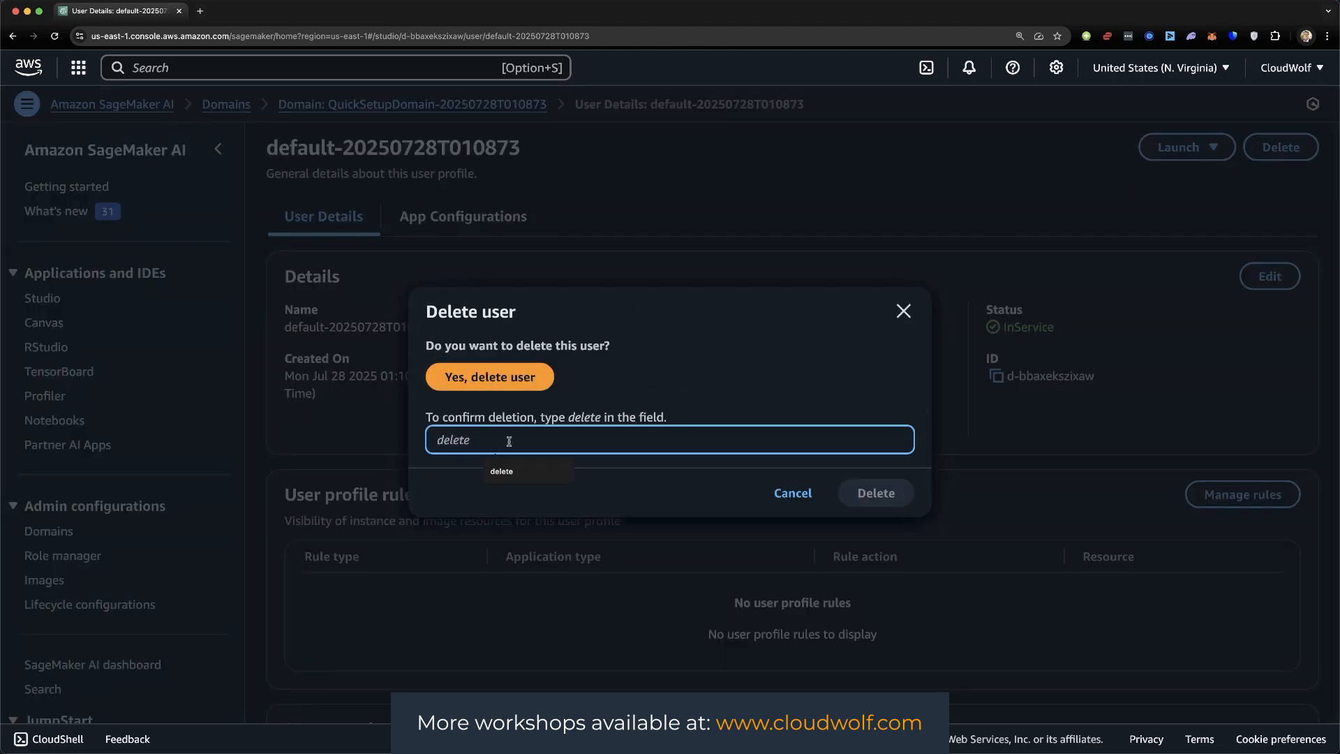
text(delete)
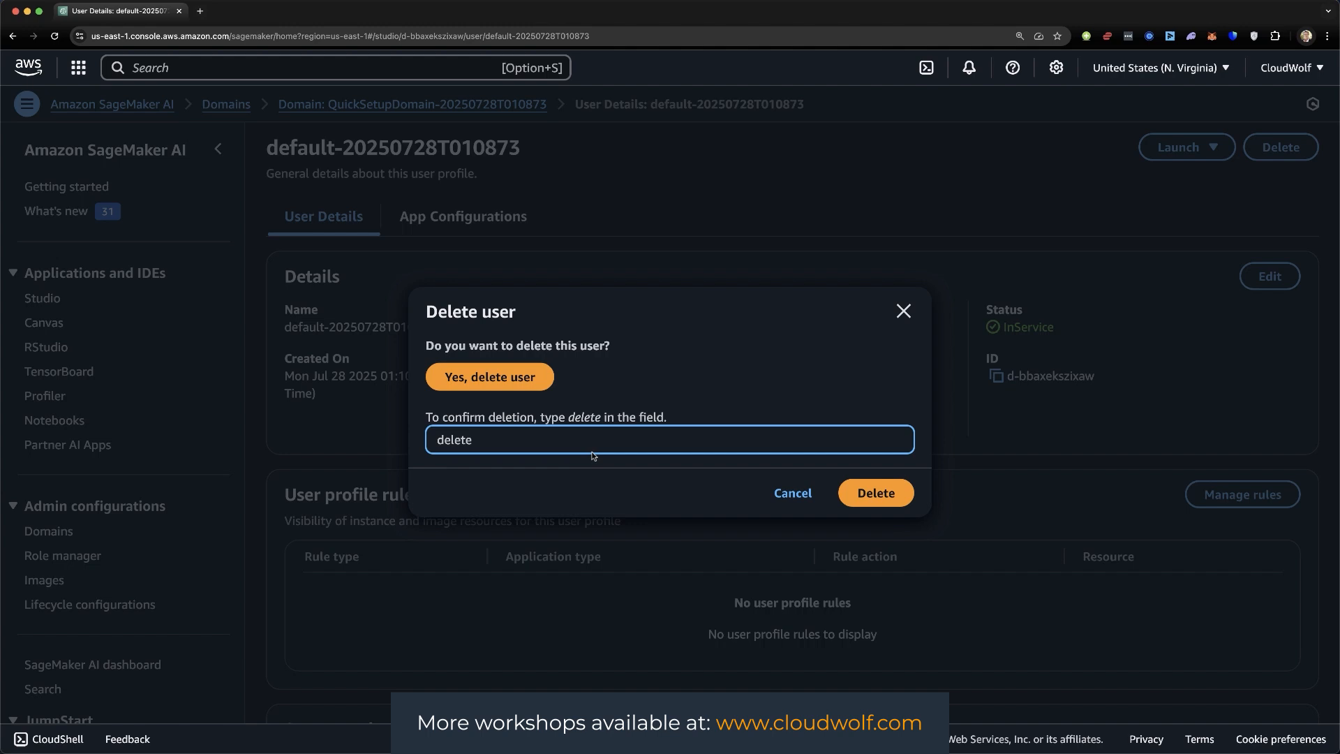
click(877, 499)
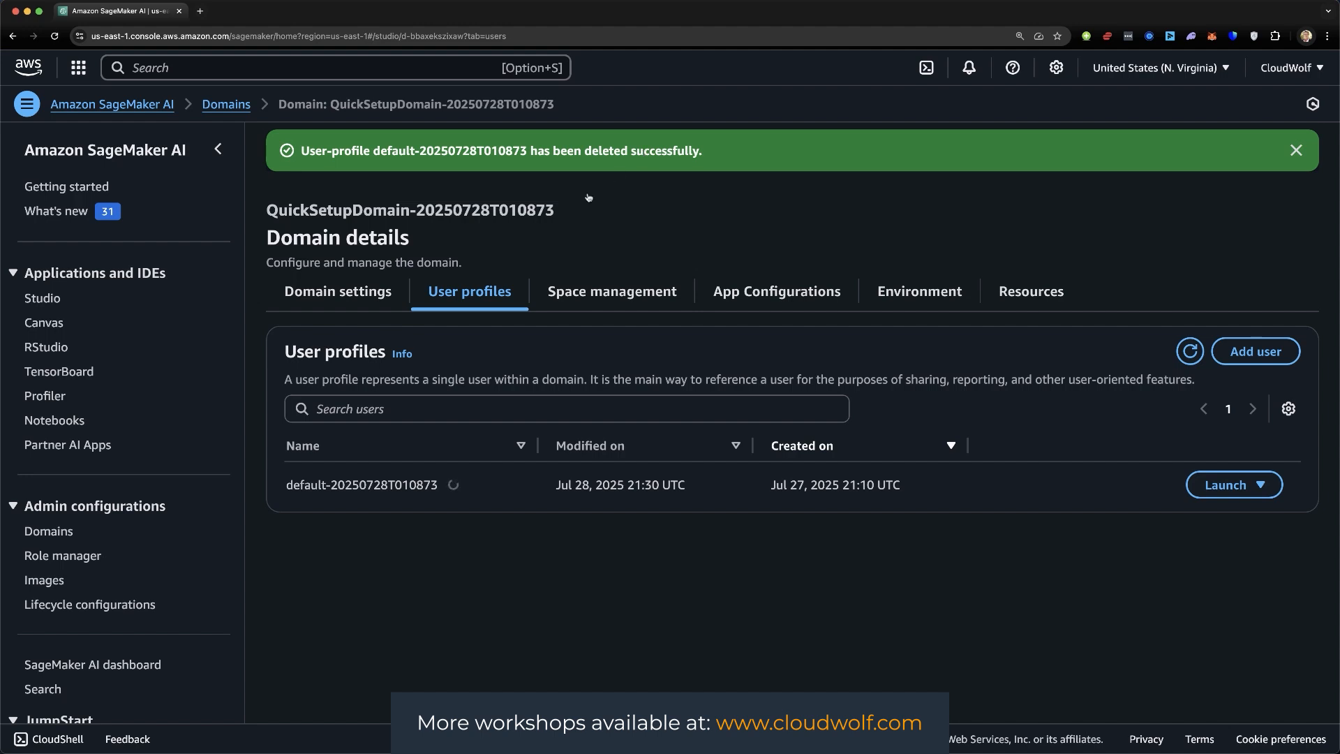
click(54, 35)
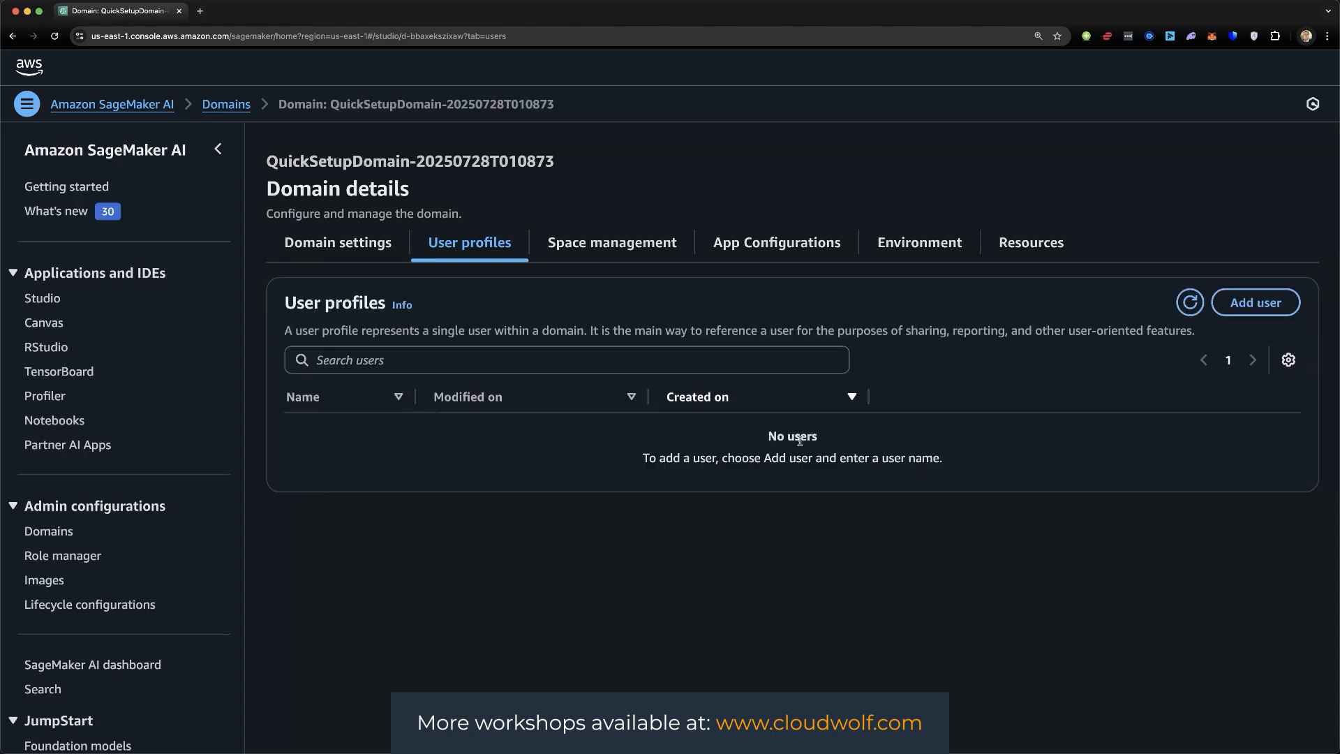
Step: Delete the QuickSetupDomain-20250728T010873 domain from its domain settings, confirming with "delete"
click(350, 250)
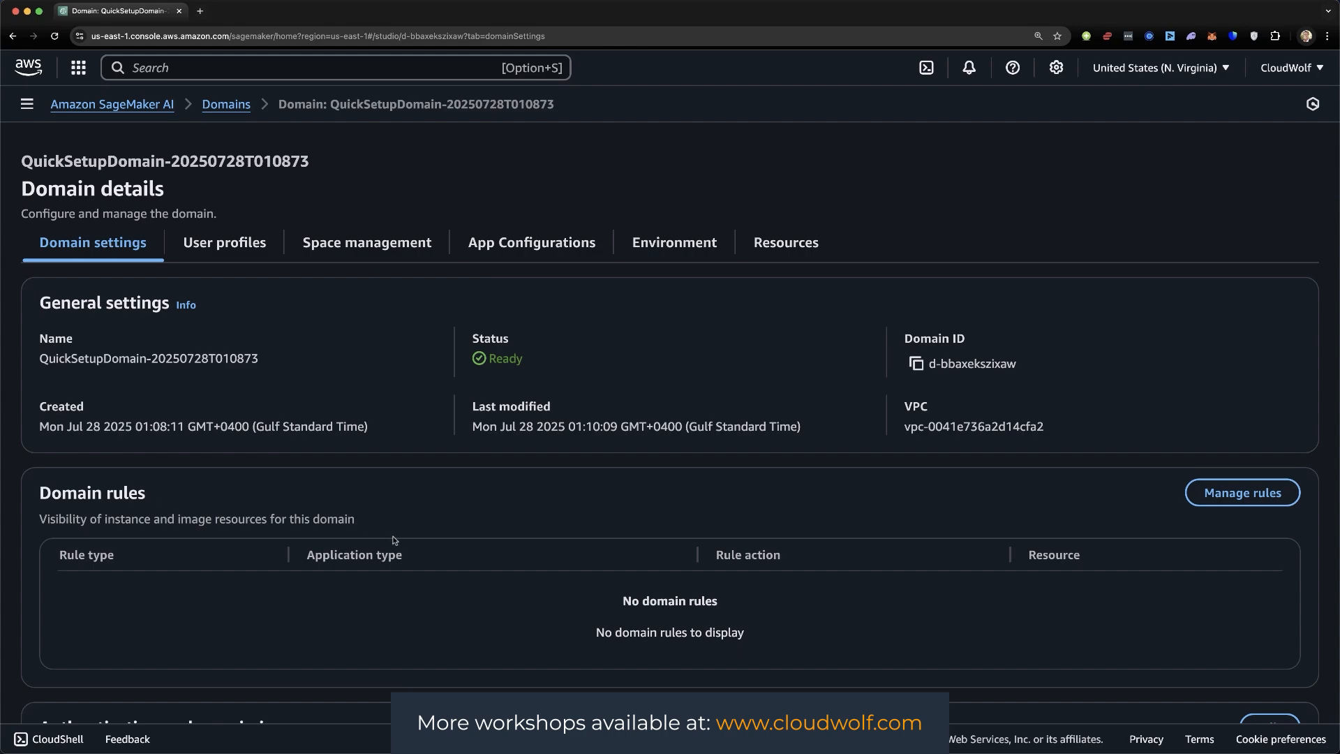
scroll(398, 541, down, 5)
scroll(402, 540, down, 10)
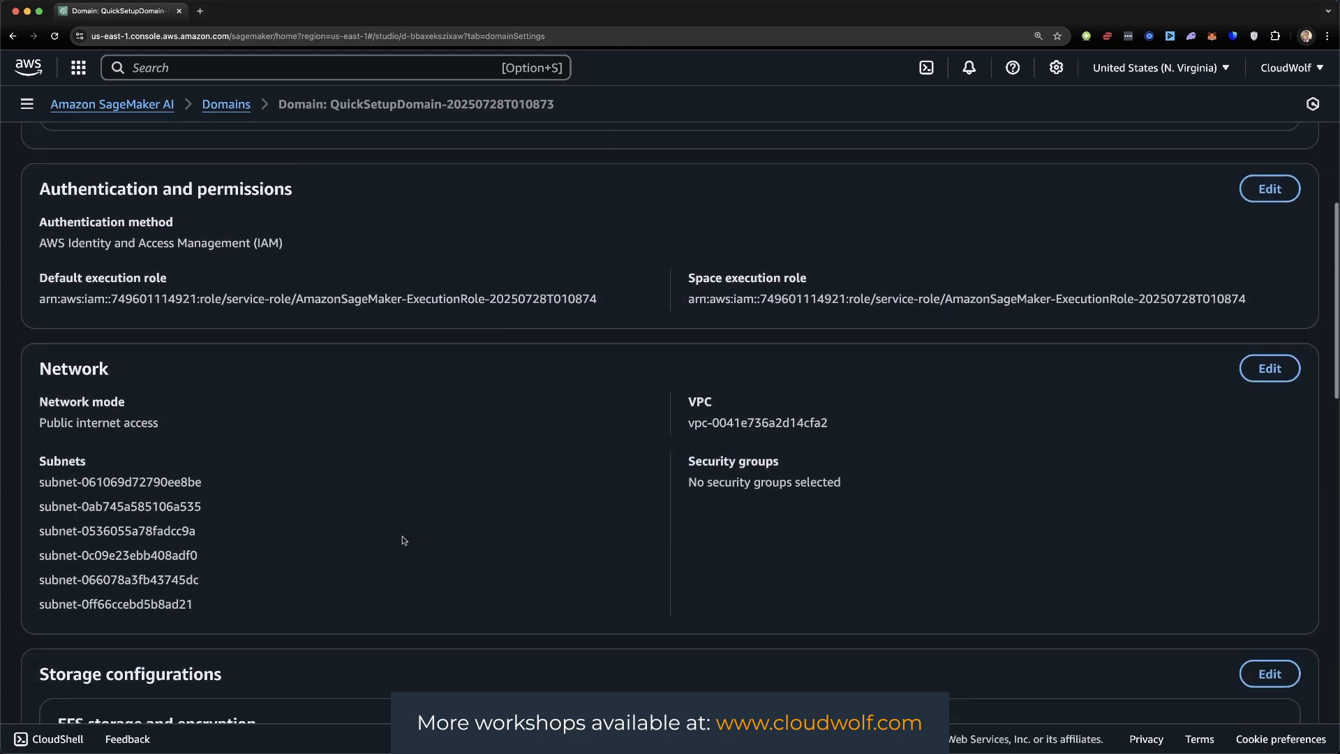
scroll(402, 540, down, 1)
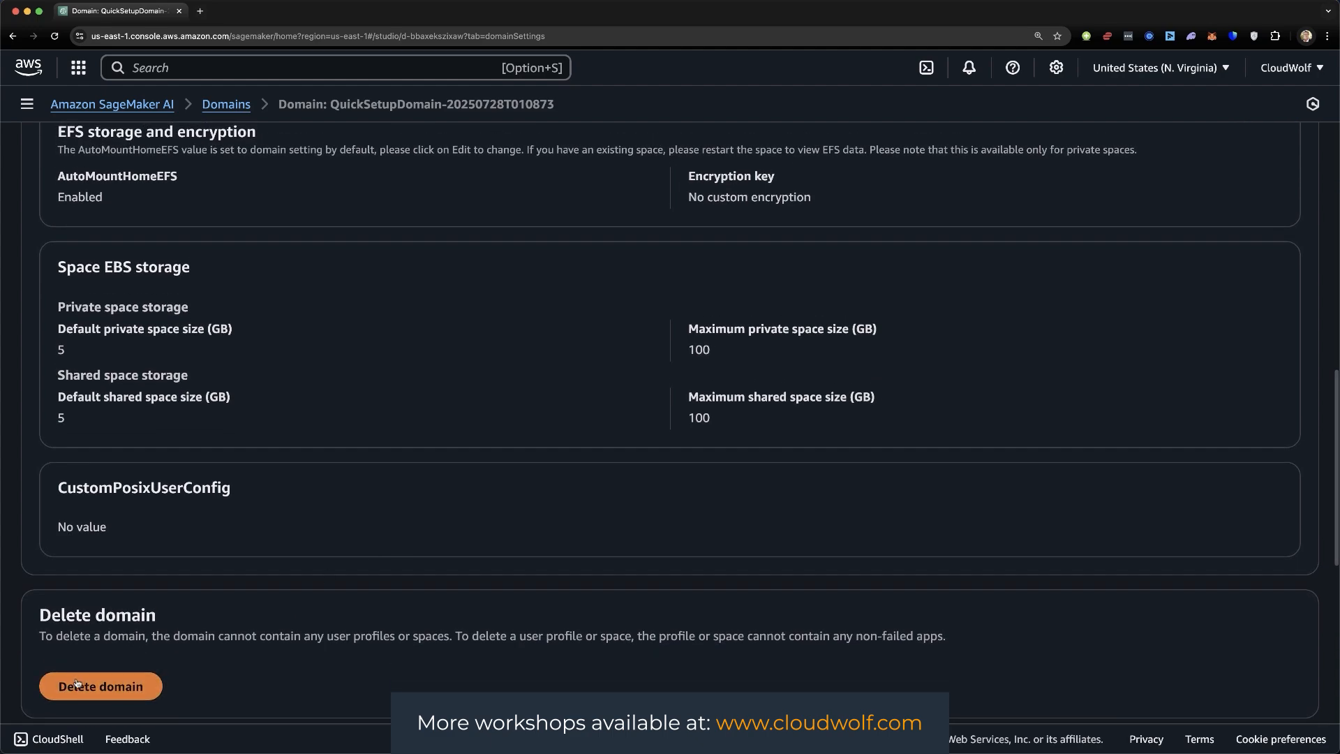
click(89, 696)
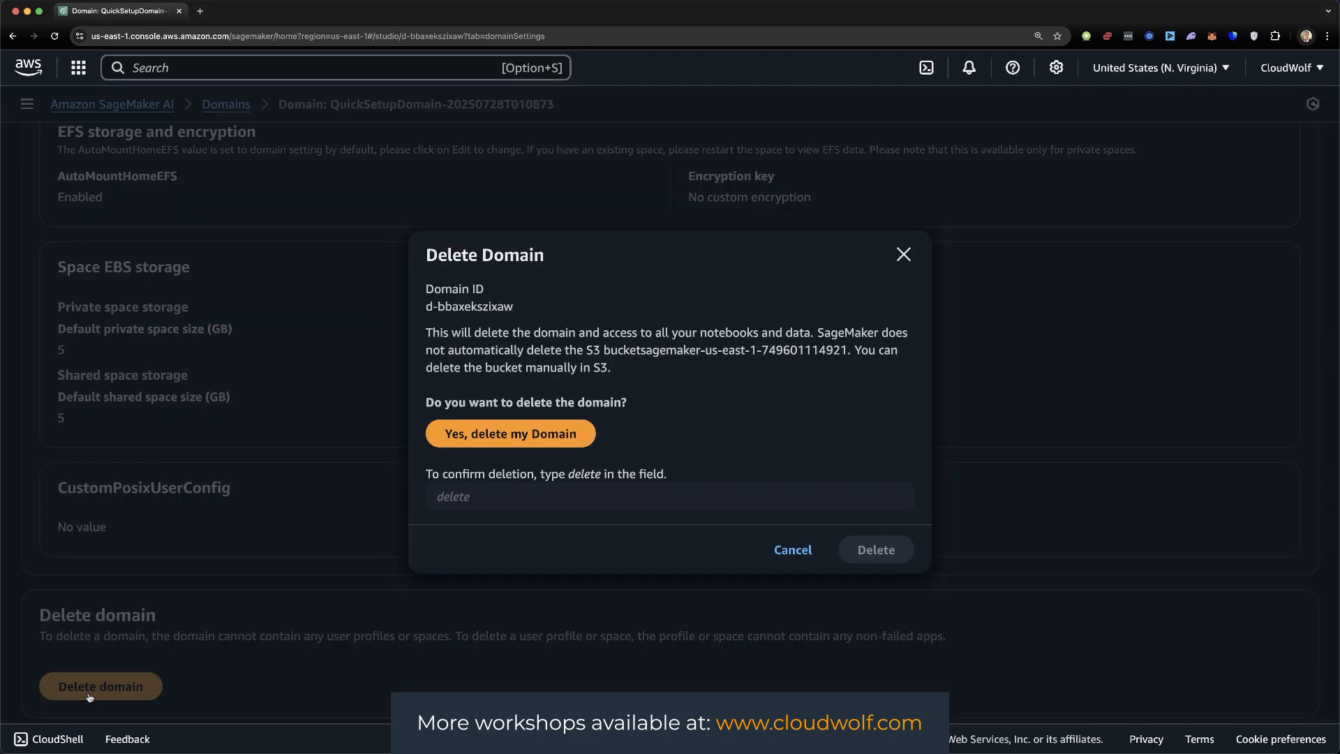
click(492, 492)
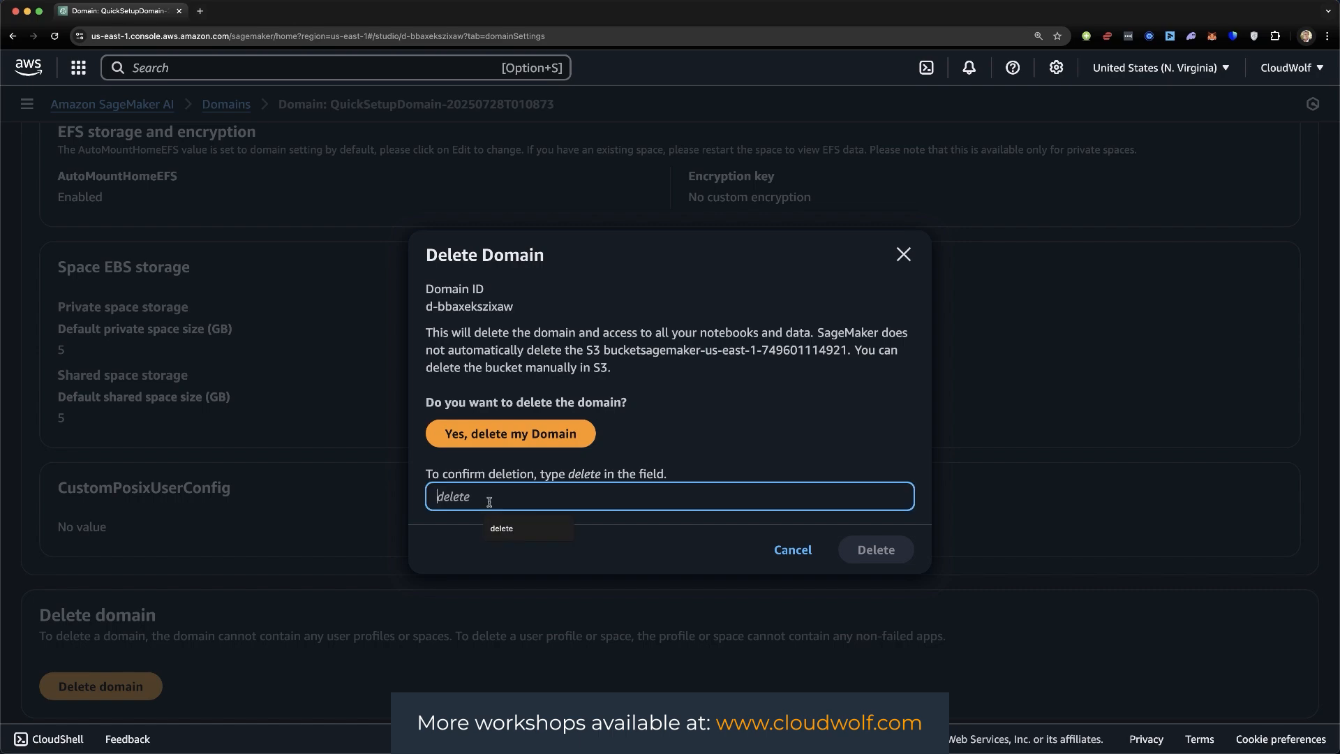
text(delete)
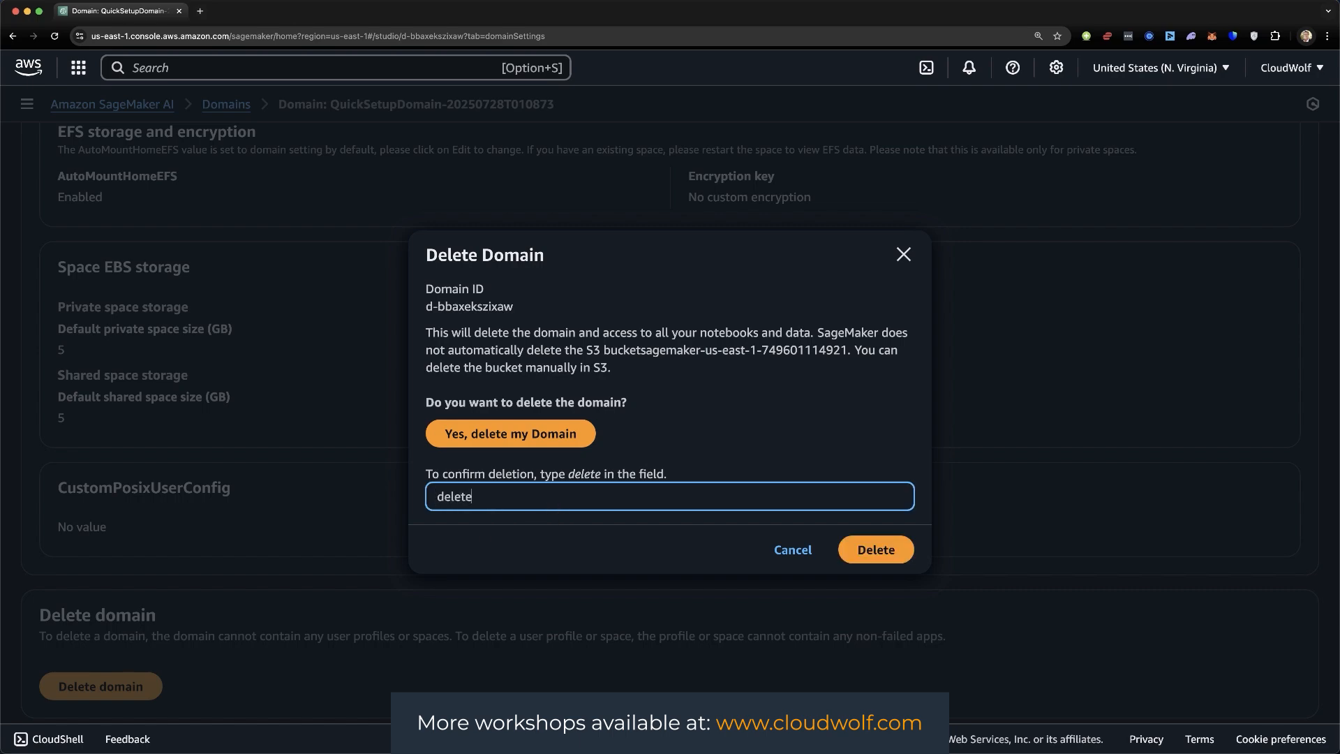
click(885, 552)
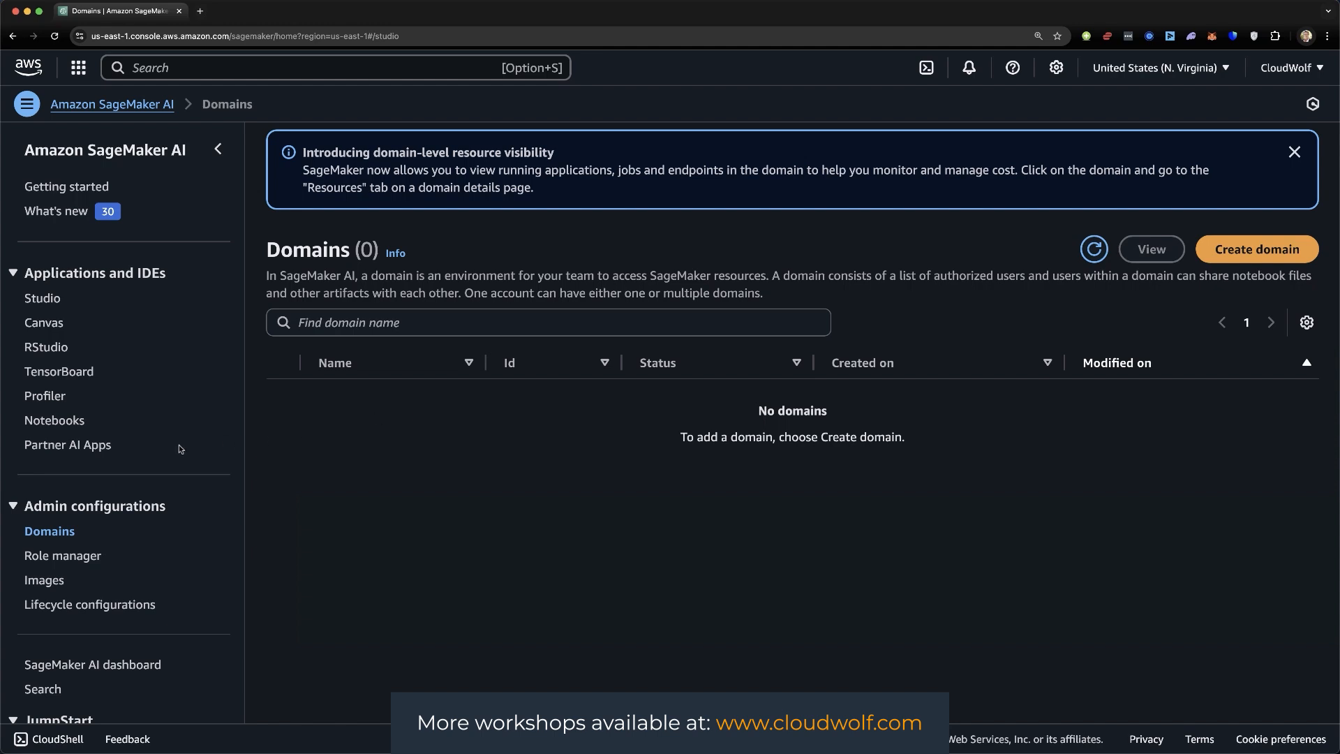
Step: Review the SageMaker algorithms and training jobs, and check which actions are available for the most recent Canvas training job
scroll(180, 449, down, 7)
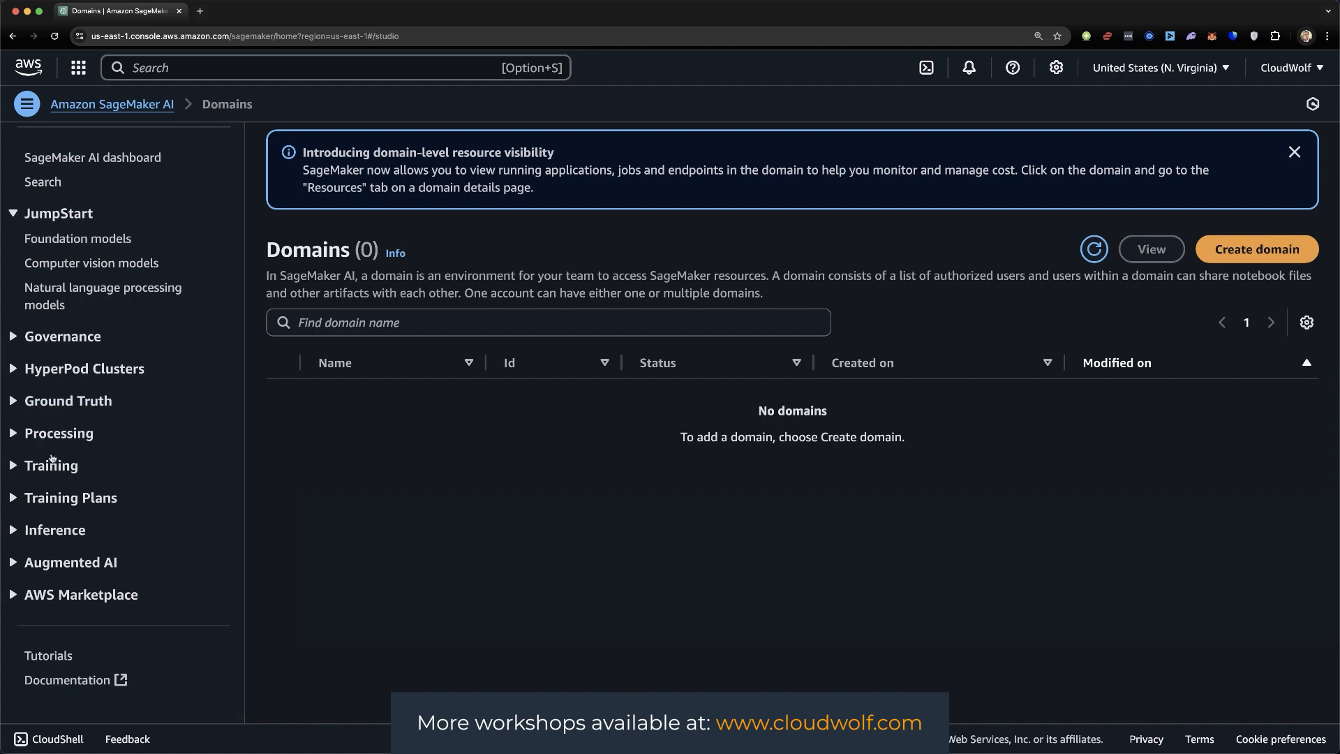
click(15, 468)
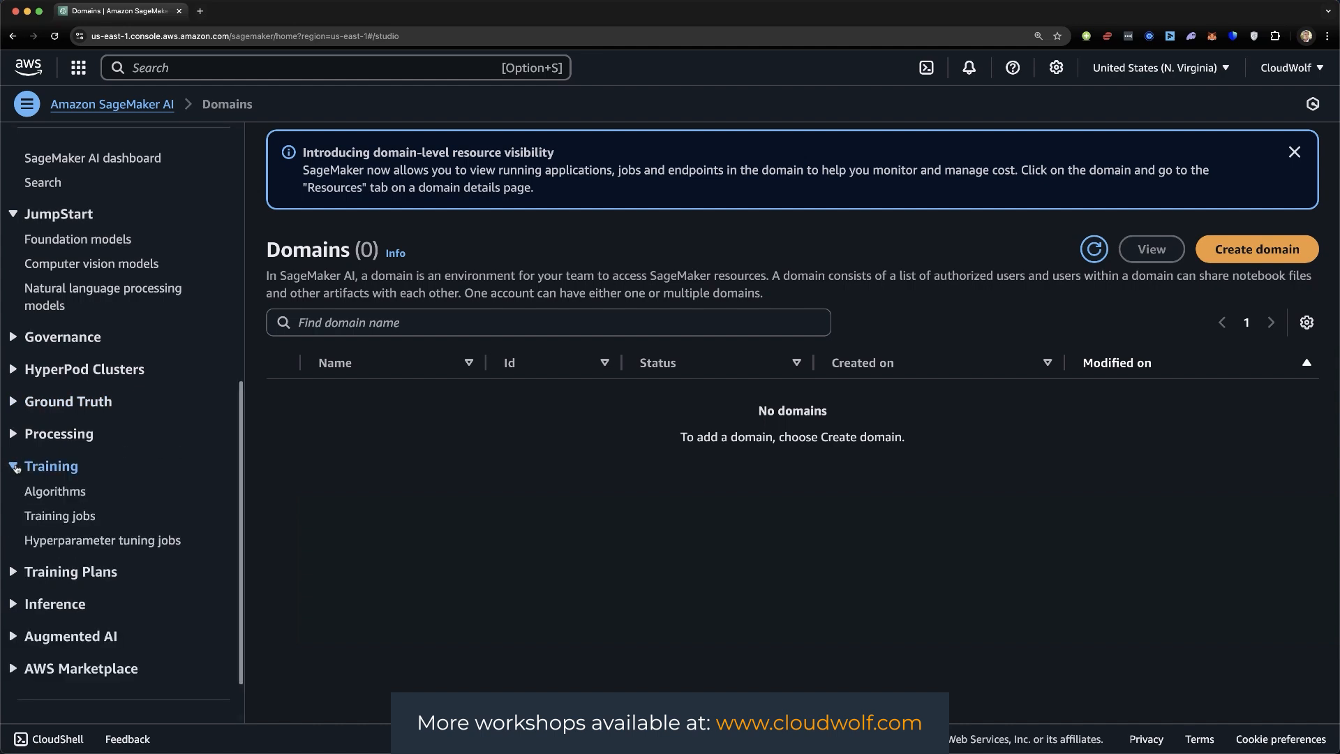
click(55, 493)
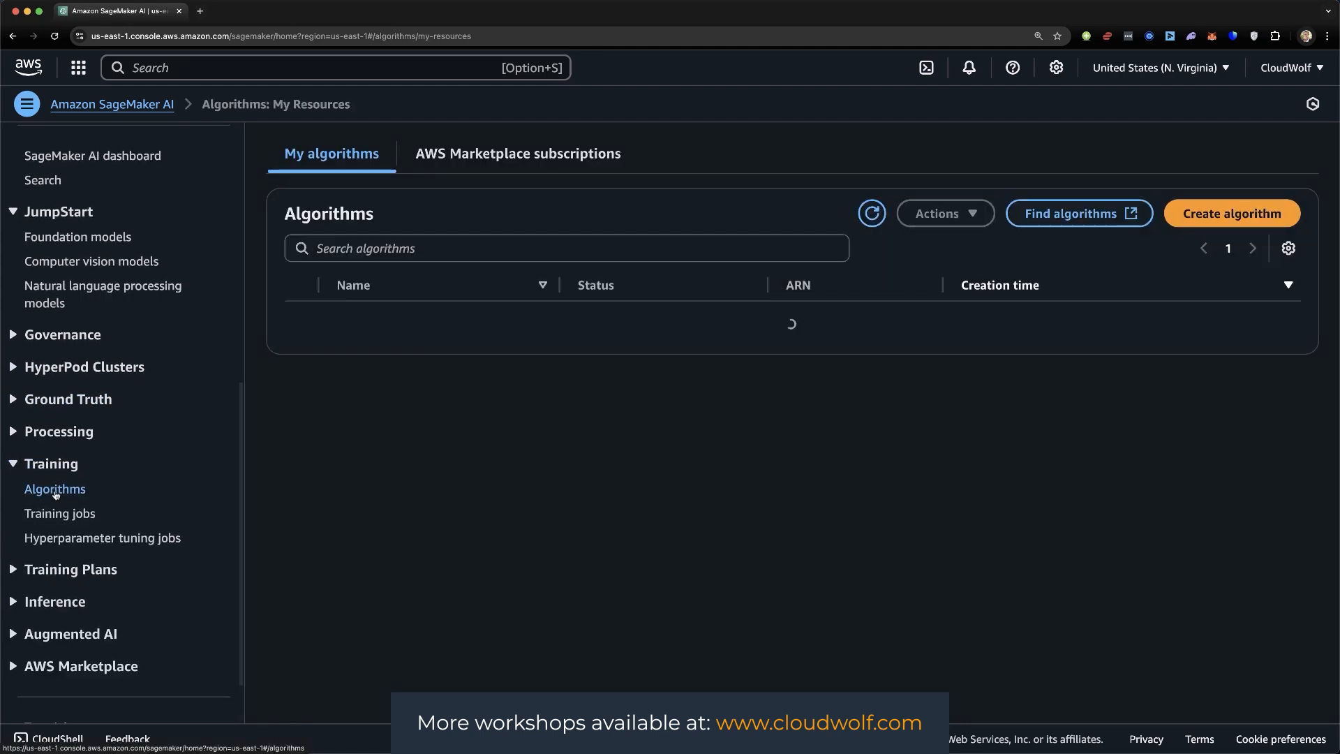
click(52, 516)
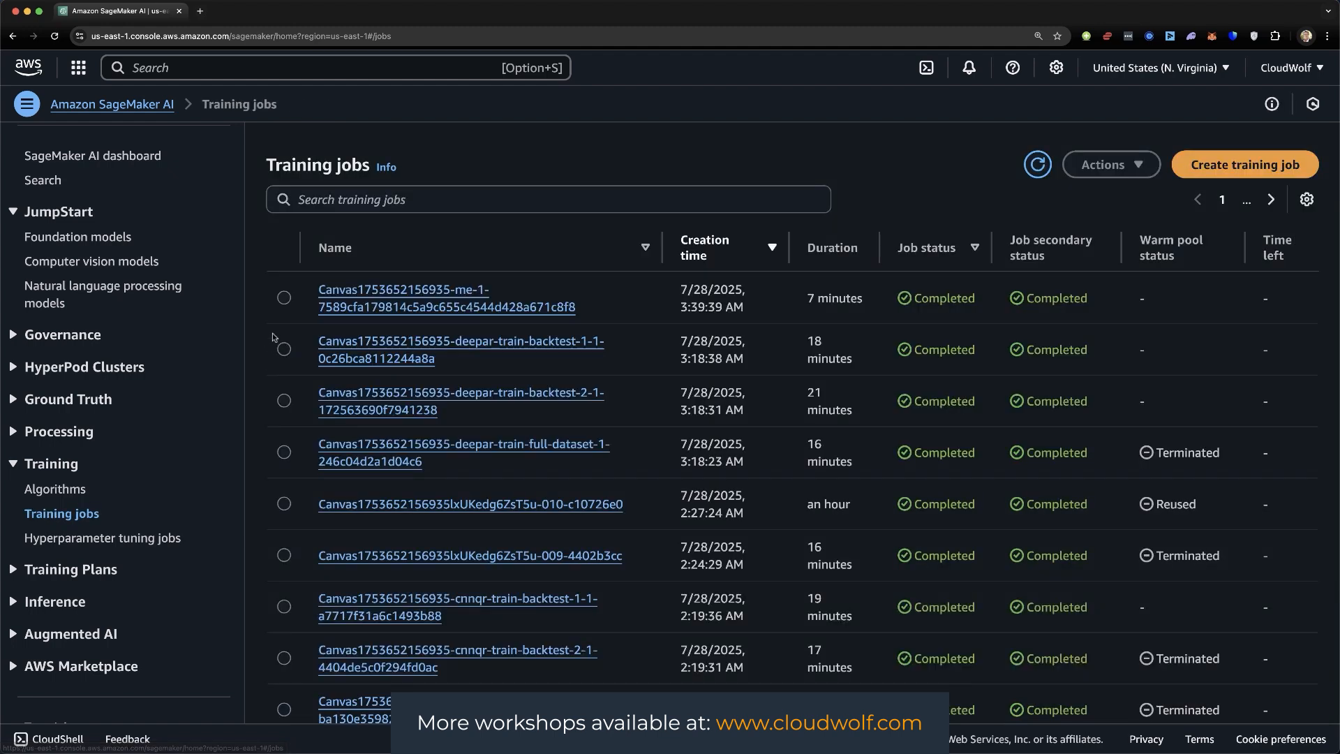
click(285, 298)
click(1112, 168)
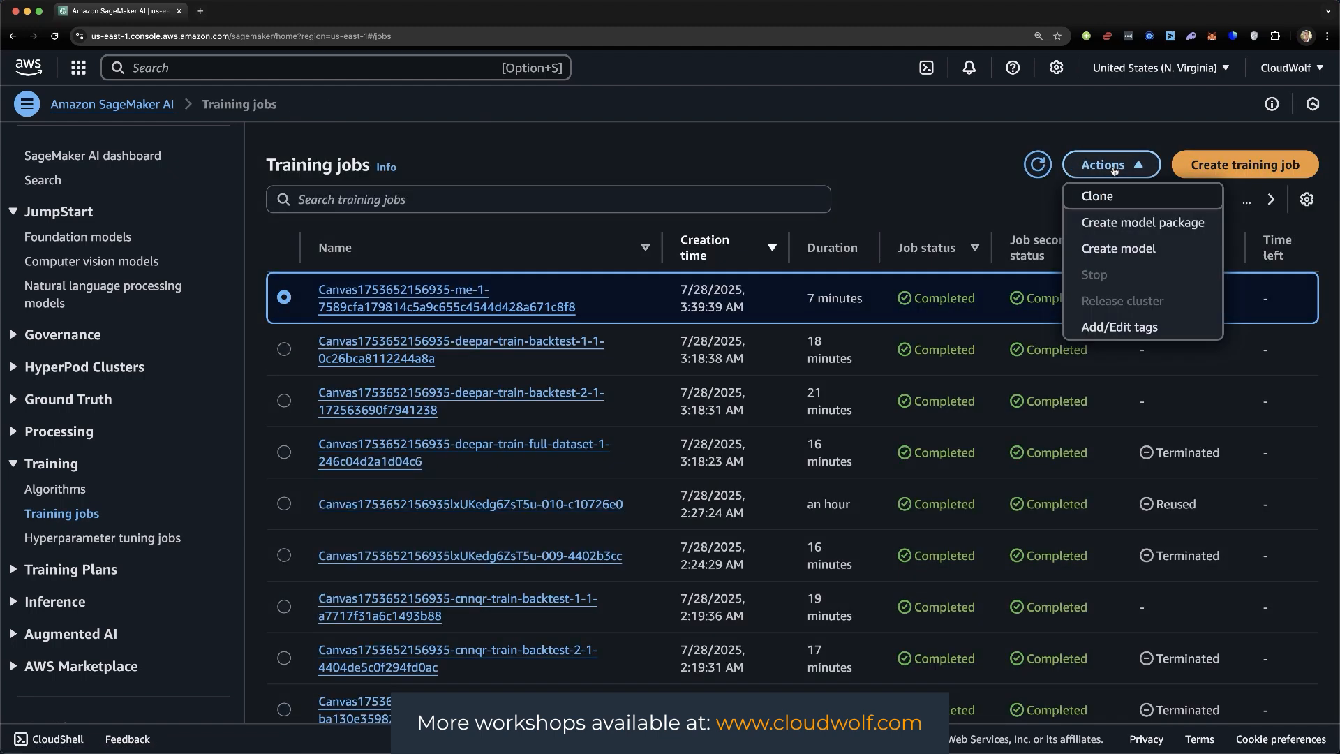
click(947, 180)
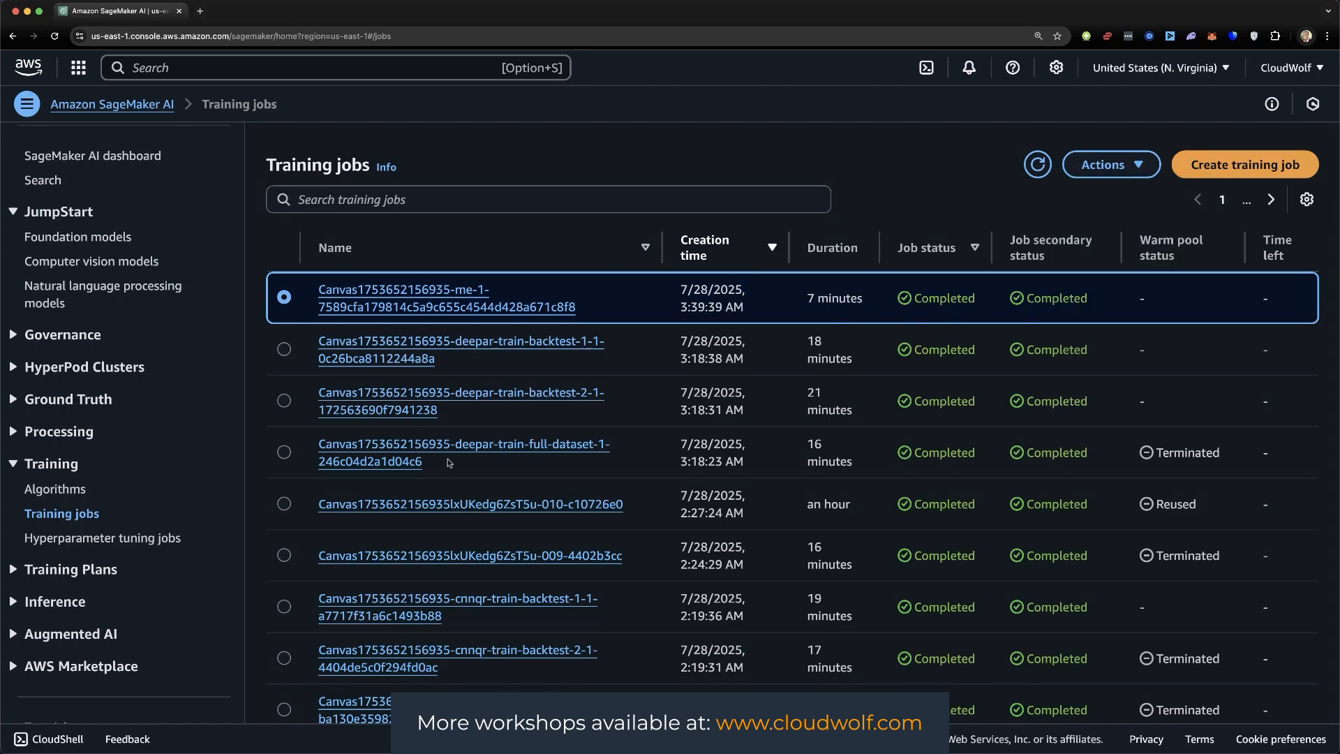
scroll(435, 462, down, 3)
scroll(436, 462, up, 3)
Step: Check the SageMaker inference endpoints for resources left over from Canvas
click(16, 602)
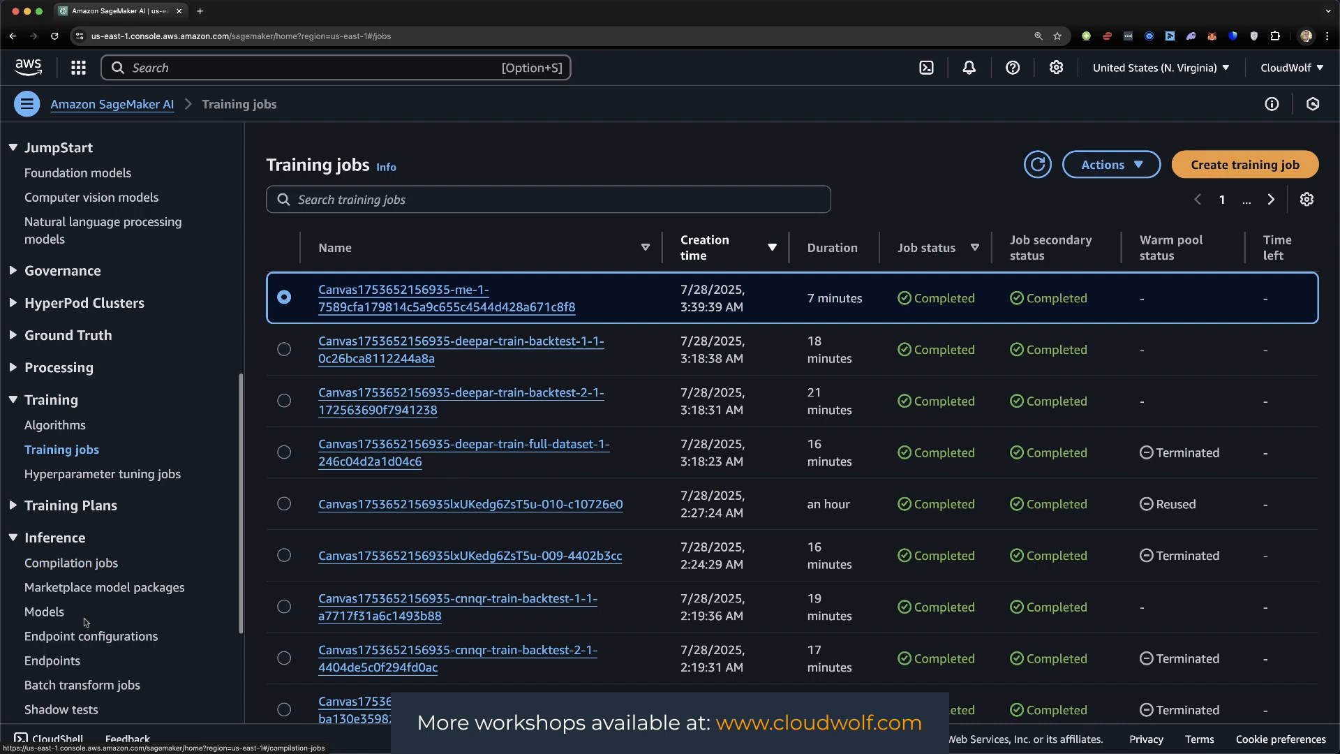
scroll(83, 625, down, 1)
click(62, 631)
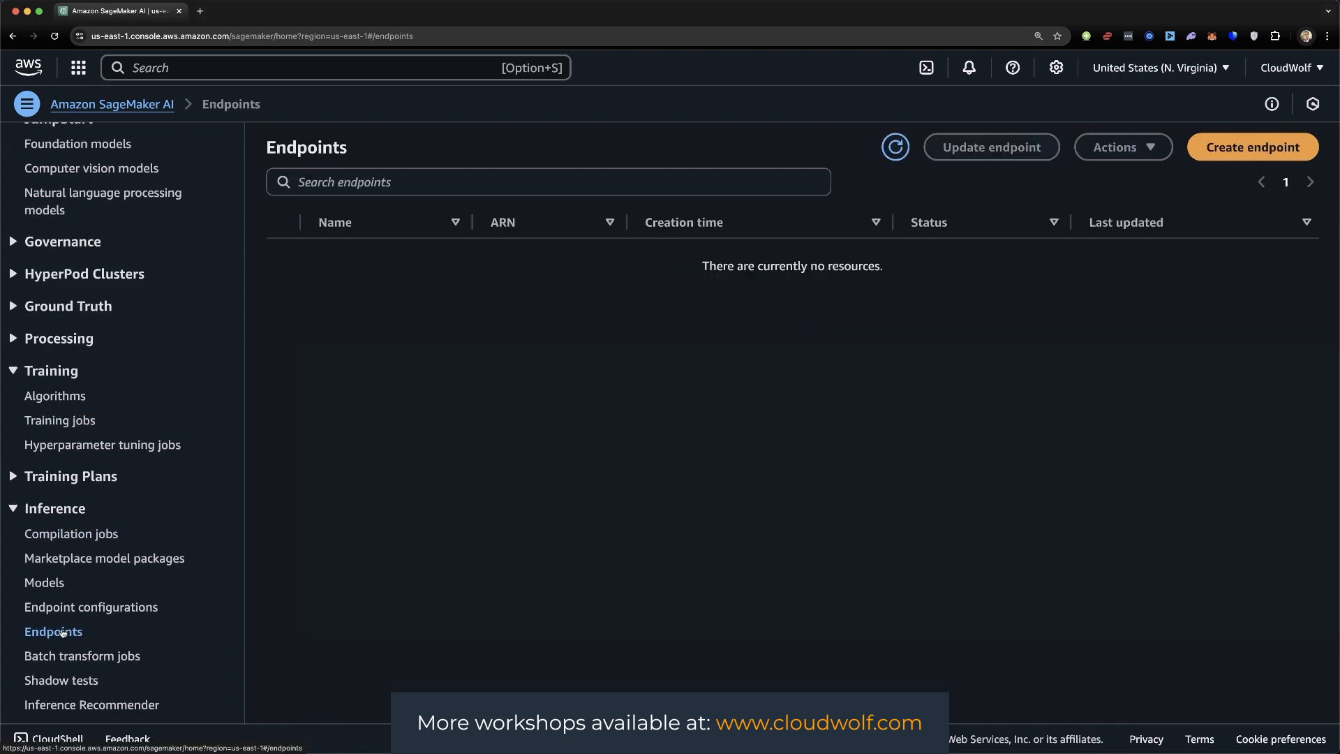
click(70, 616)
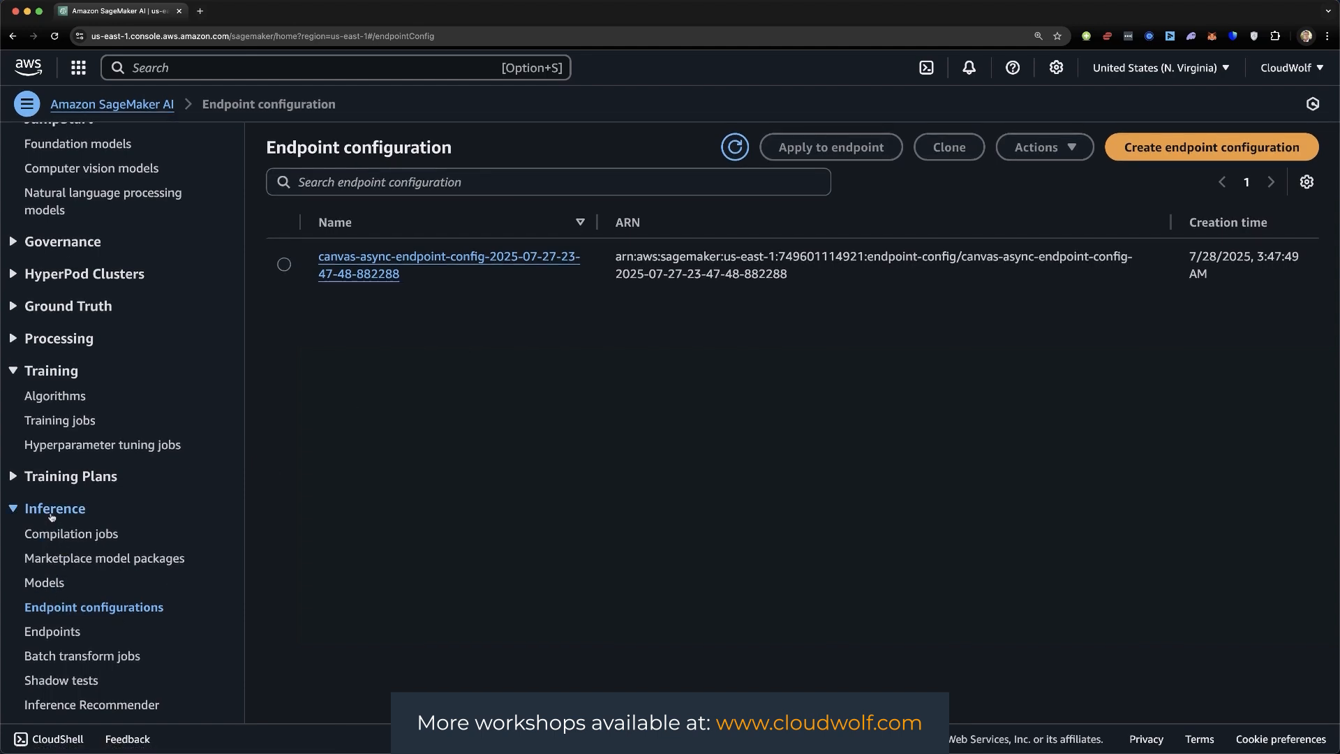
click(284, 265)
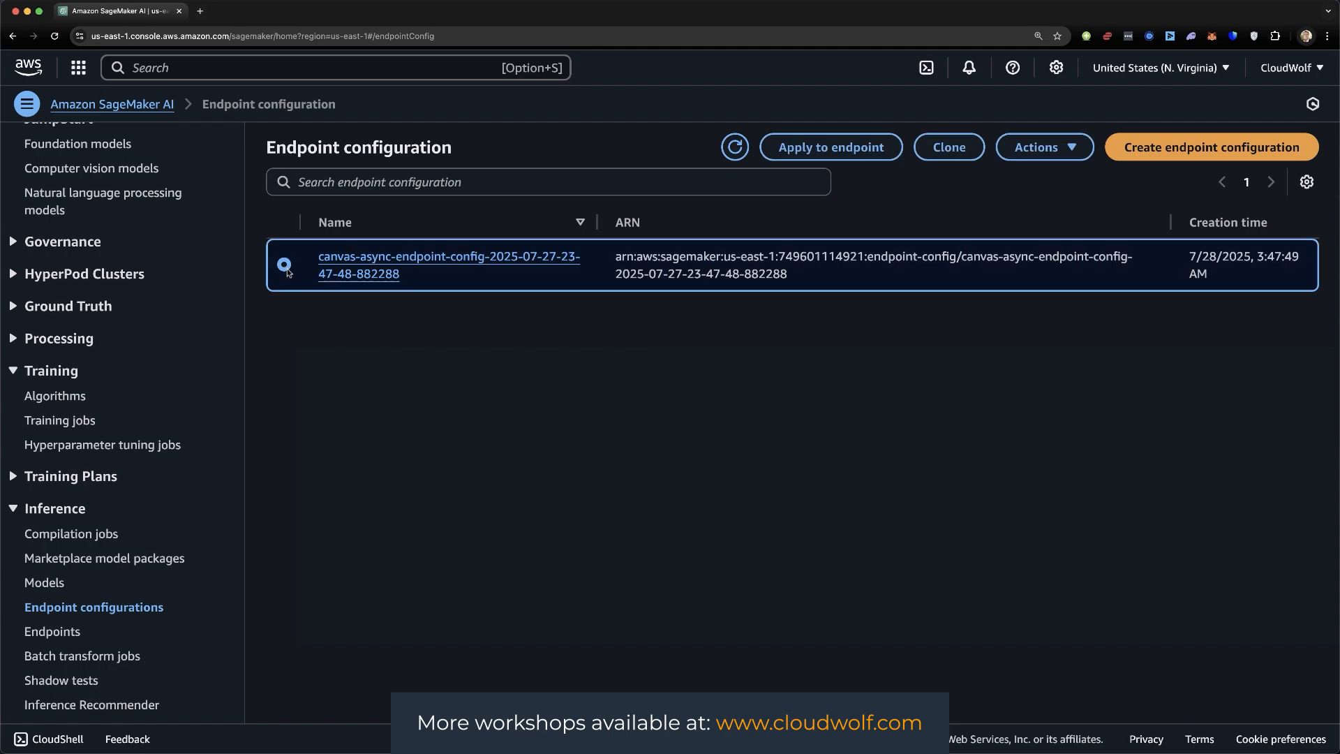
click(1066, 152)
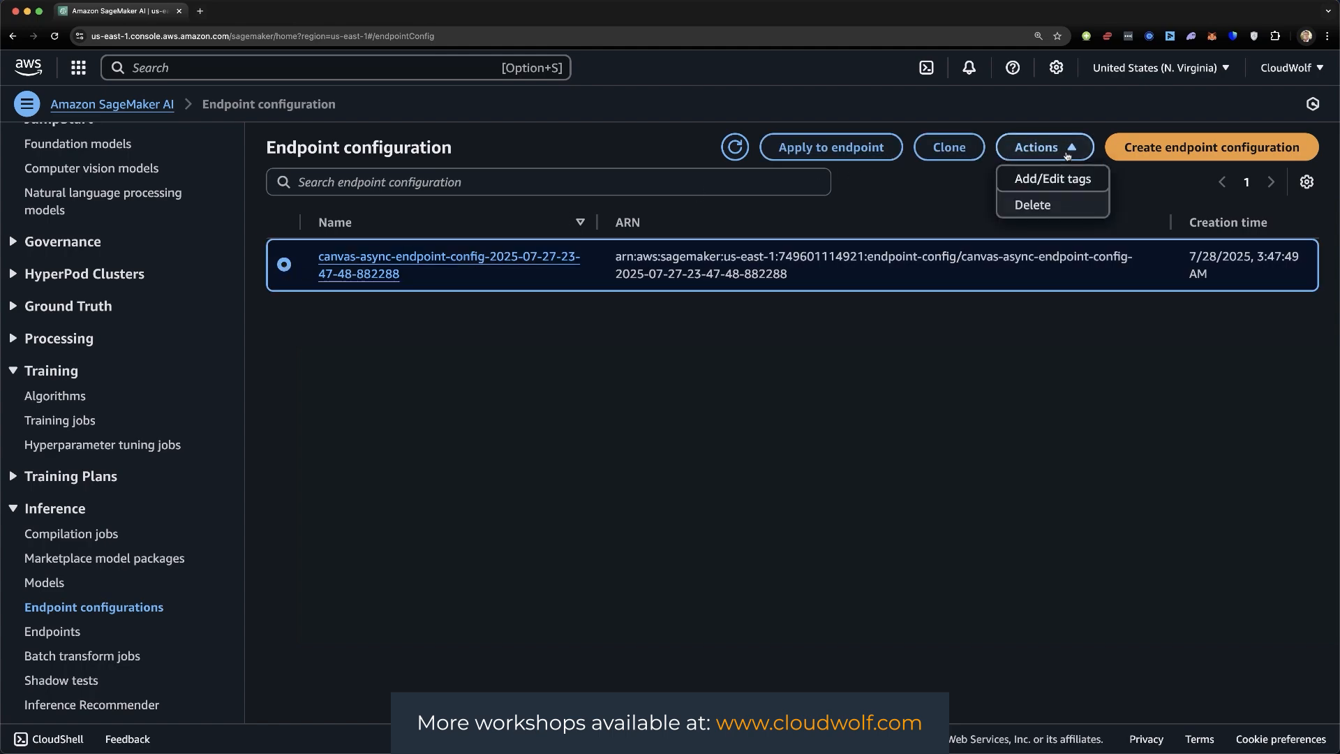
click(1039, 208)
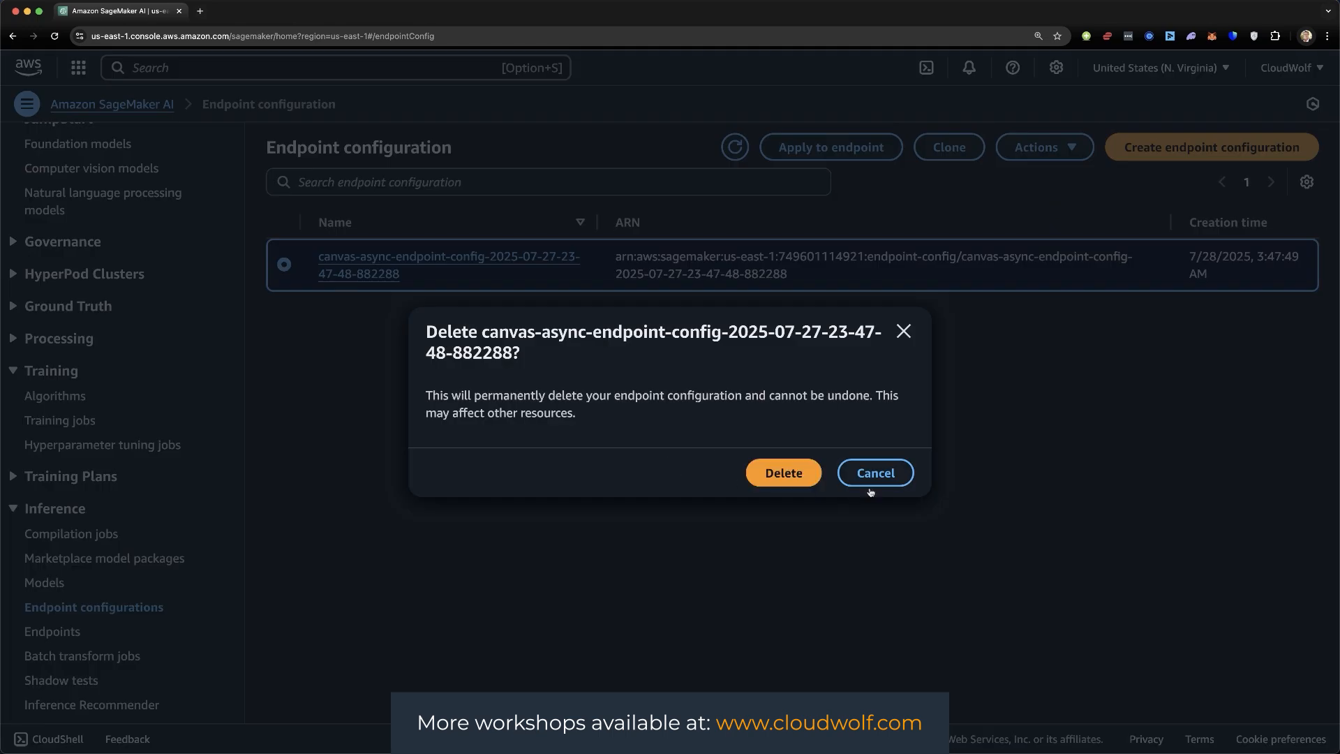
click(787, 479)
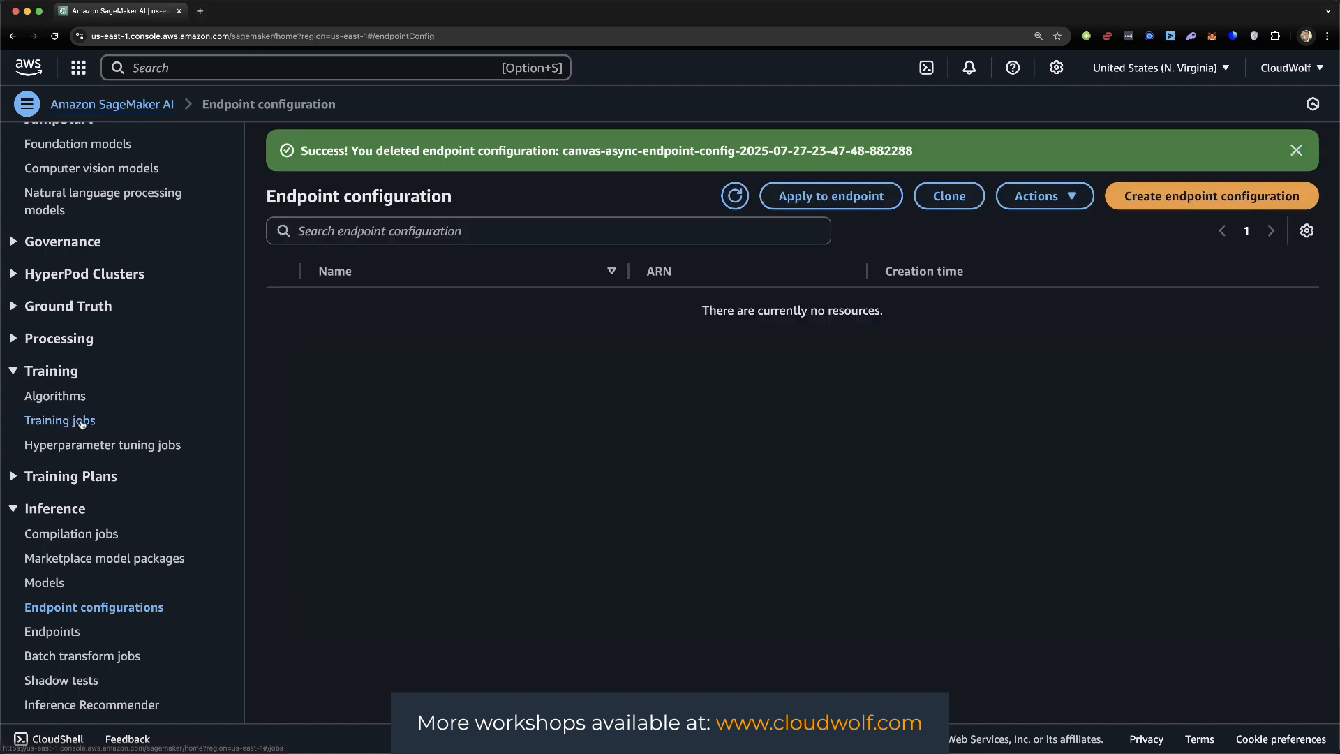
scroll(84, 419, down, 3)
click(85, 556)
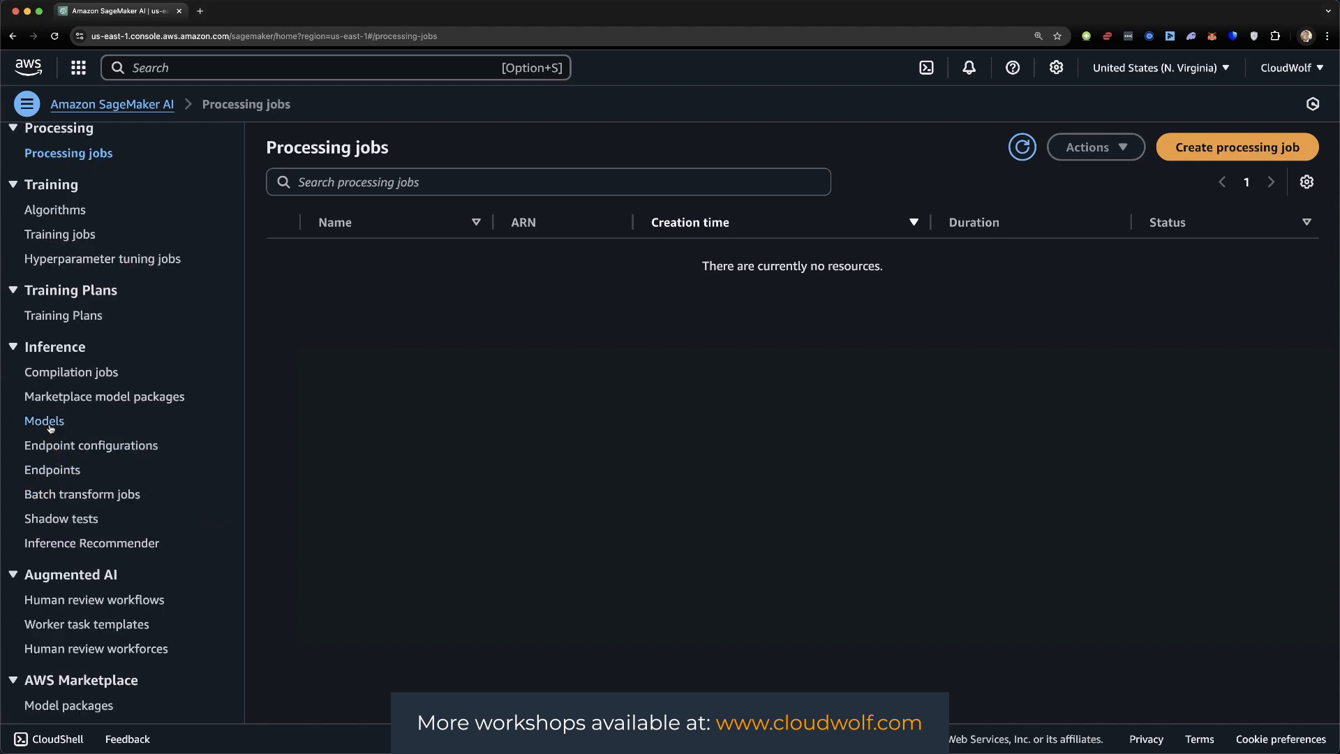
click(49, 426)
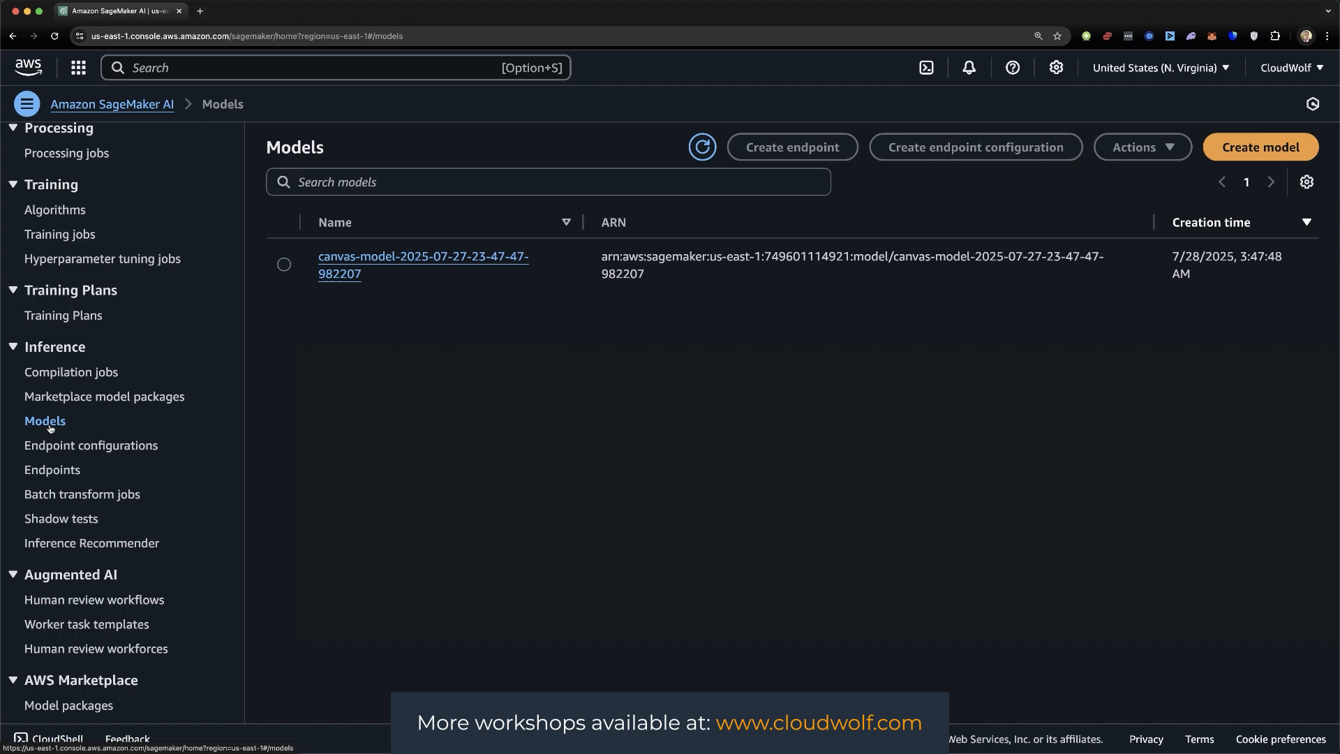
click(284, 265)
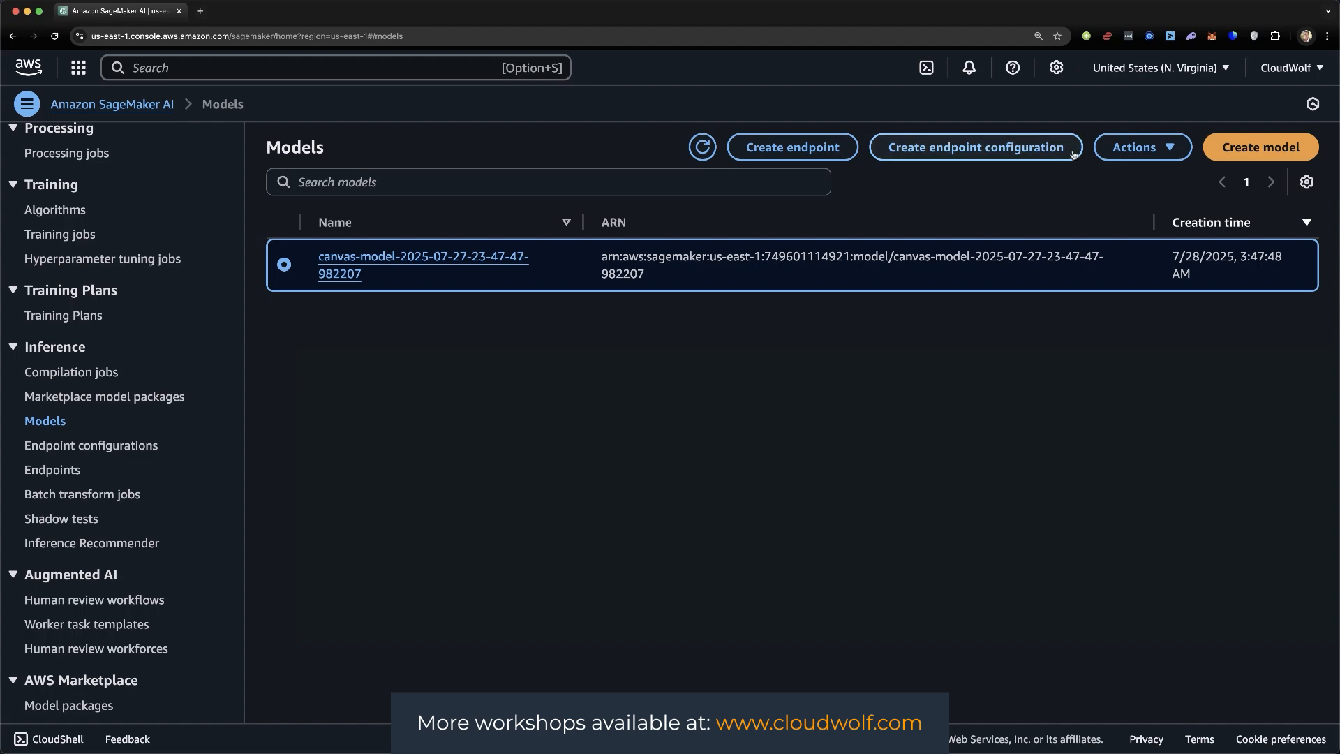
click(1139, 146)
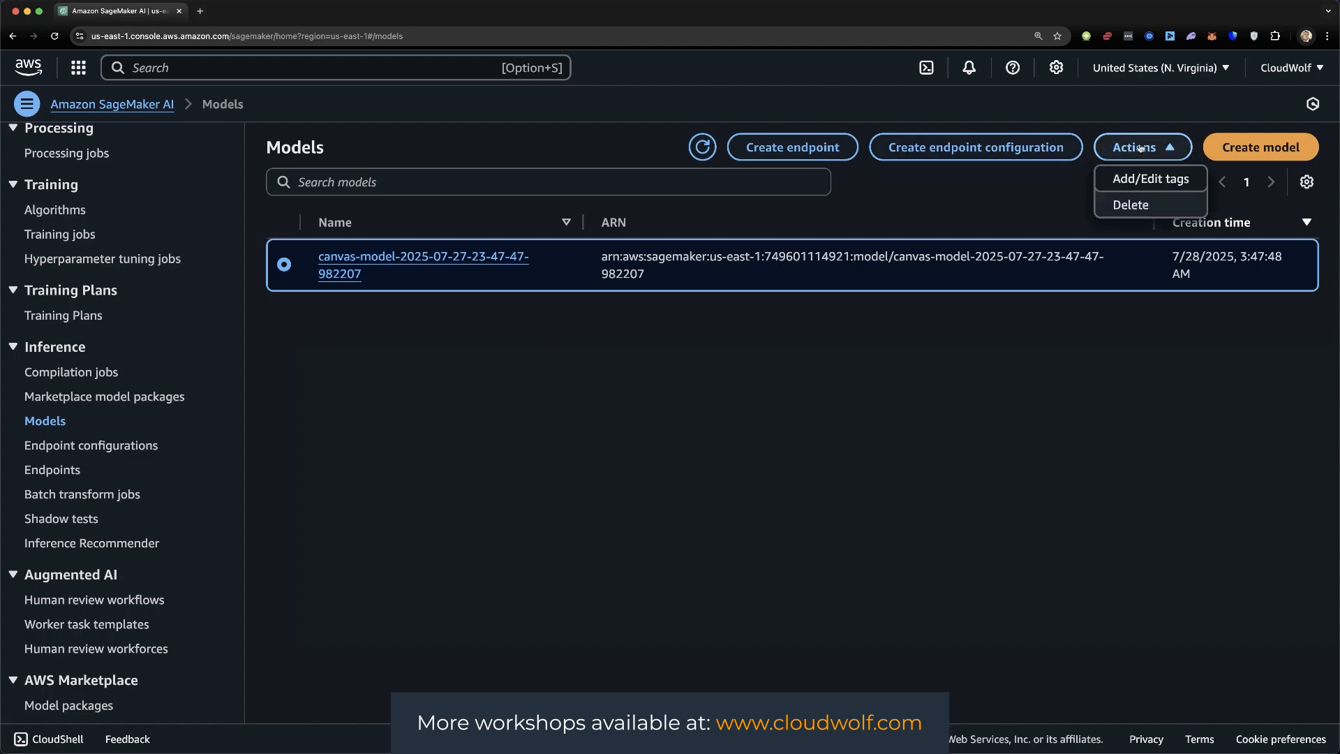
click(1137, 209)
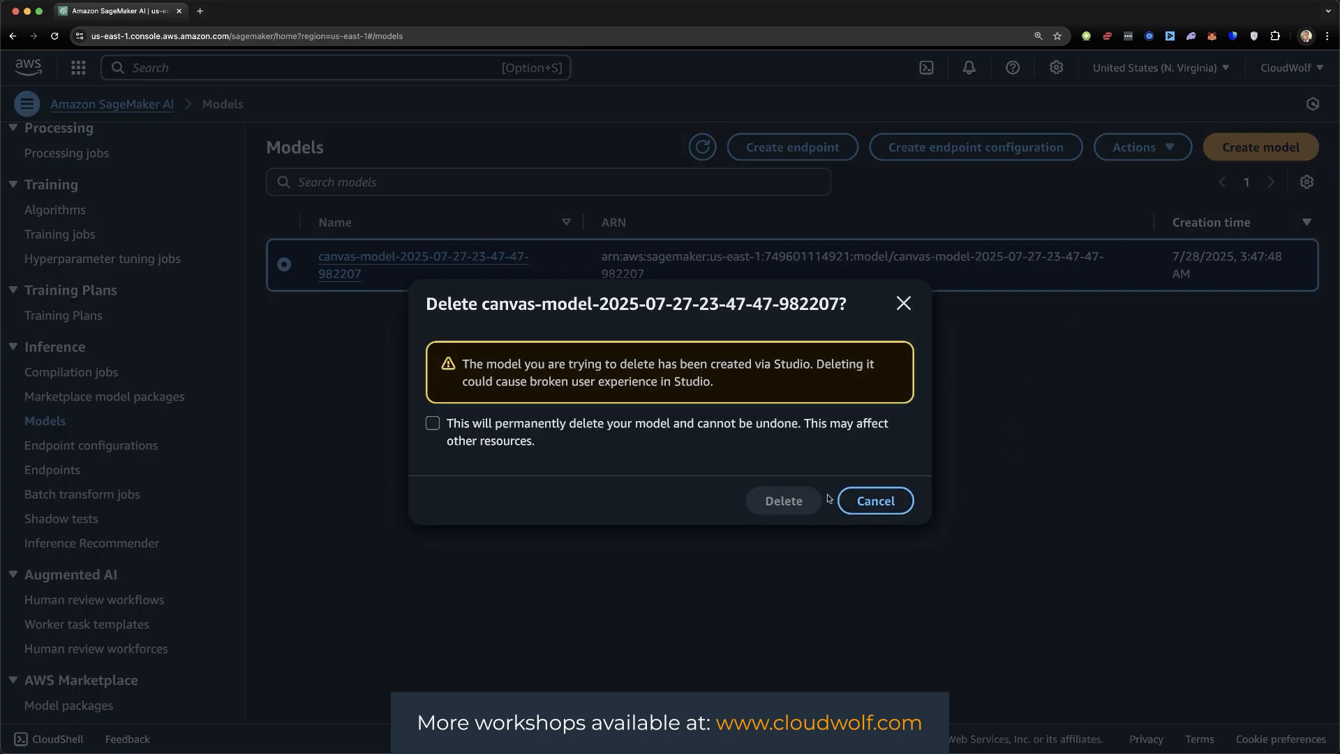
click(433, 424)
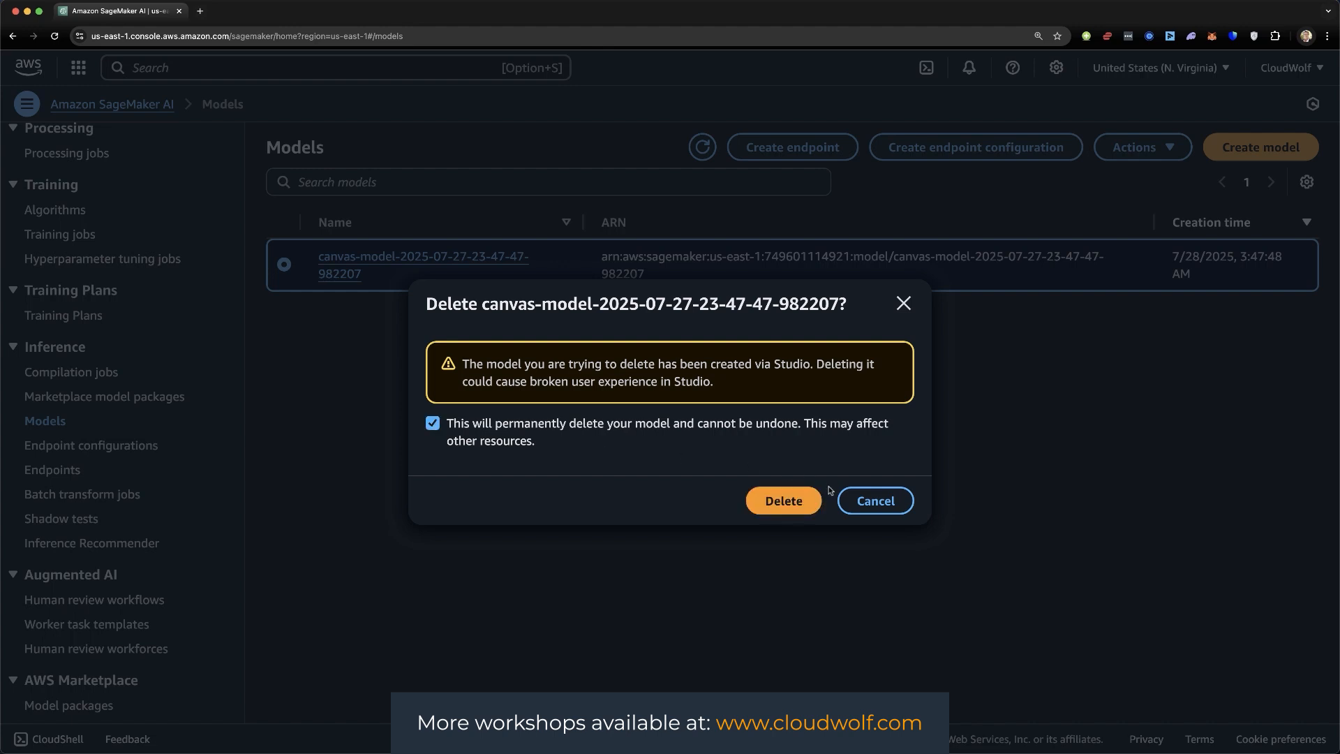
click(784, 501)
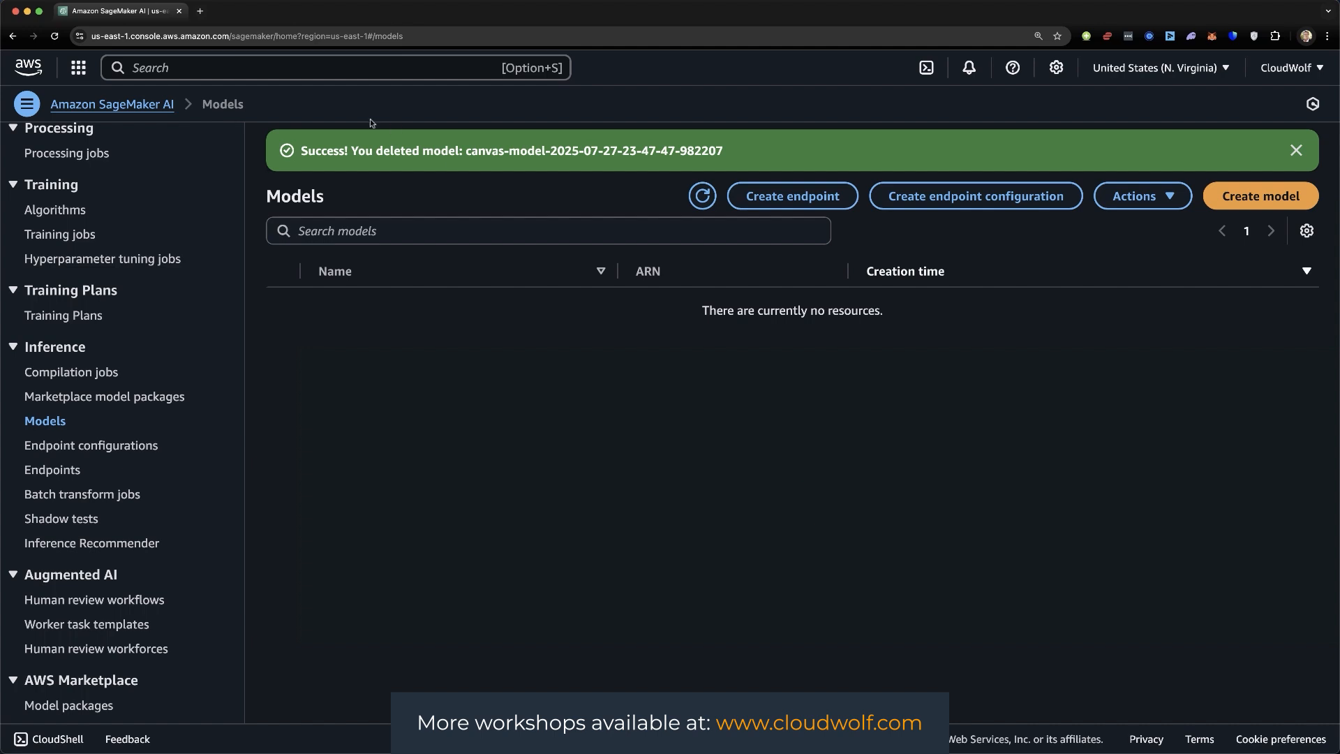
Step: Recheck the inference models, endpoint configurations and processing jobs for leftover resources, and return to the AWS Console Home
click(55, 375)
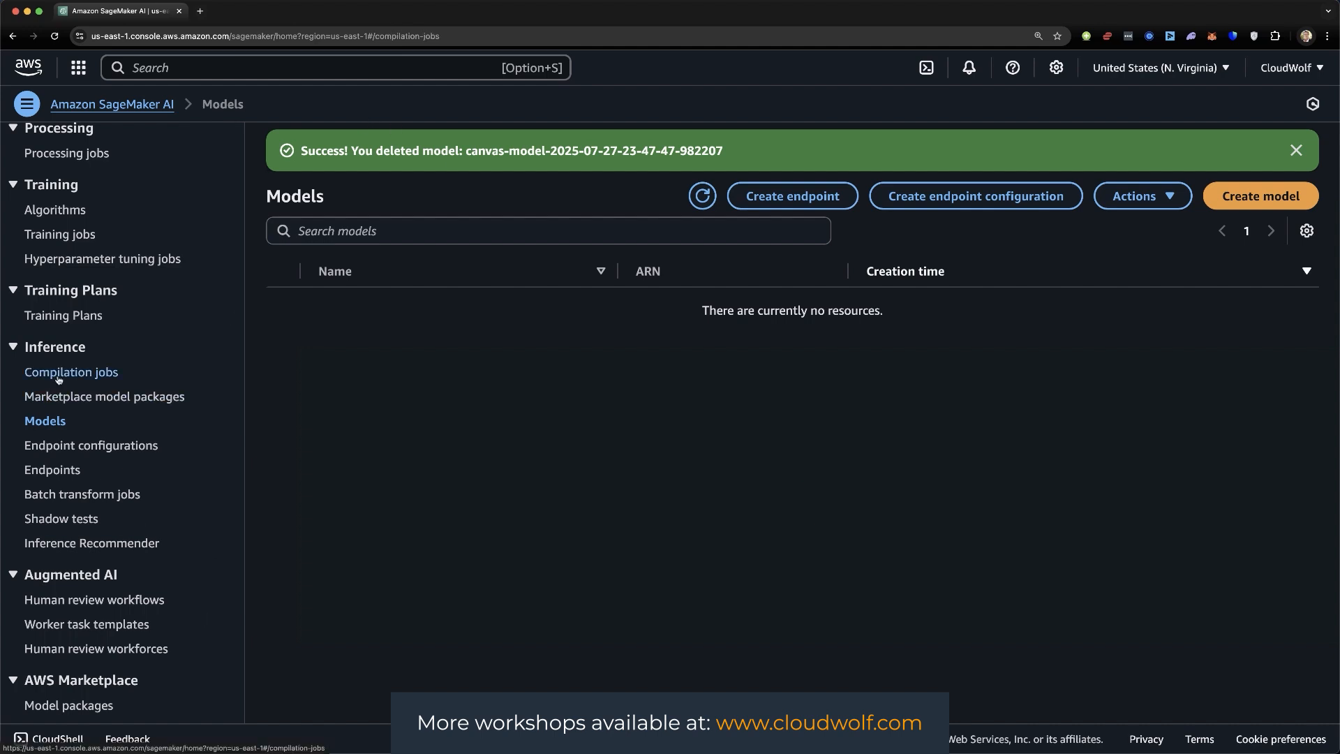
click(43, 423)
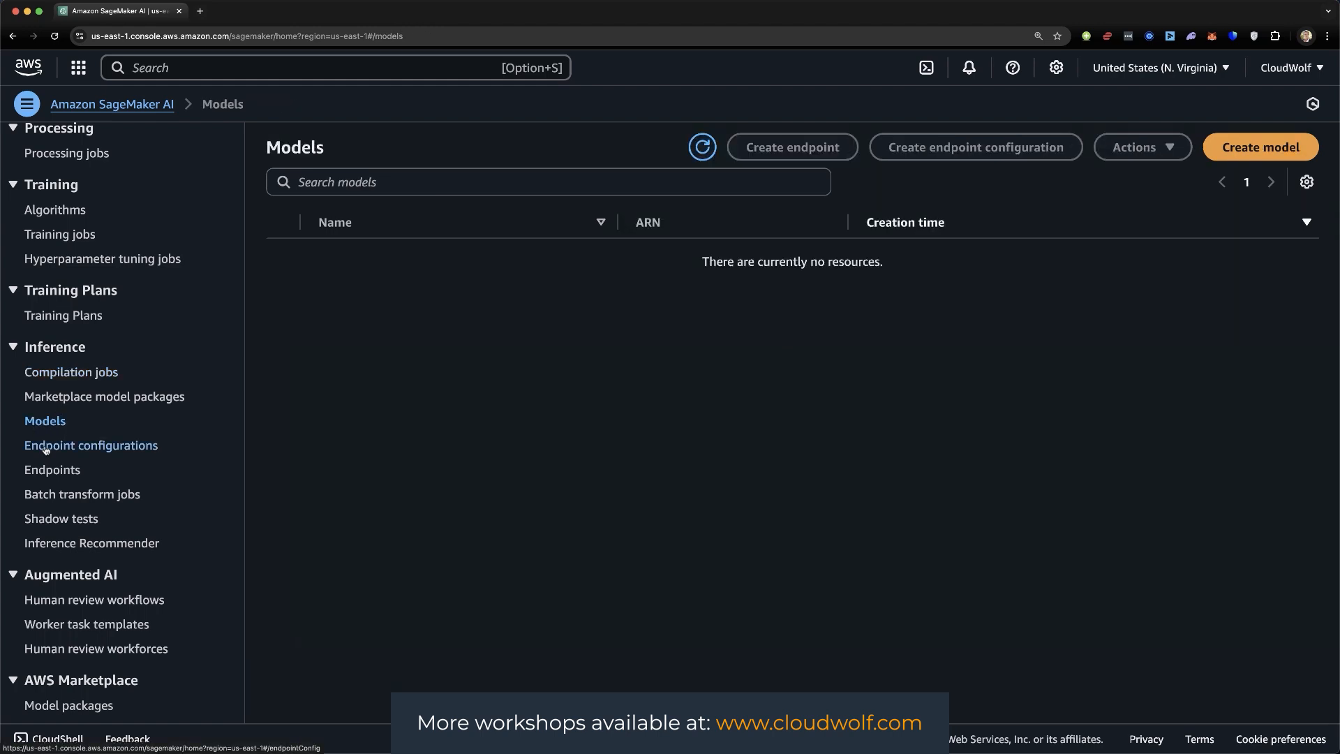
click(46, 449)
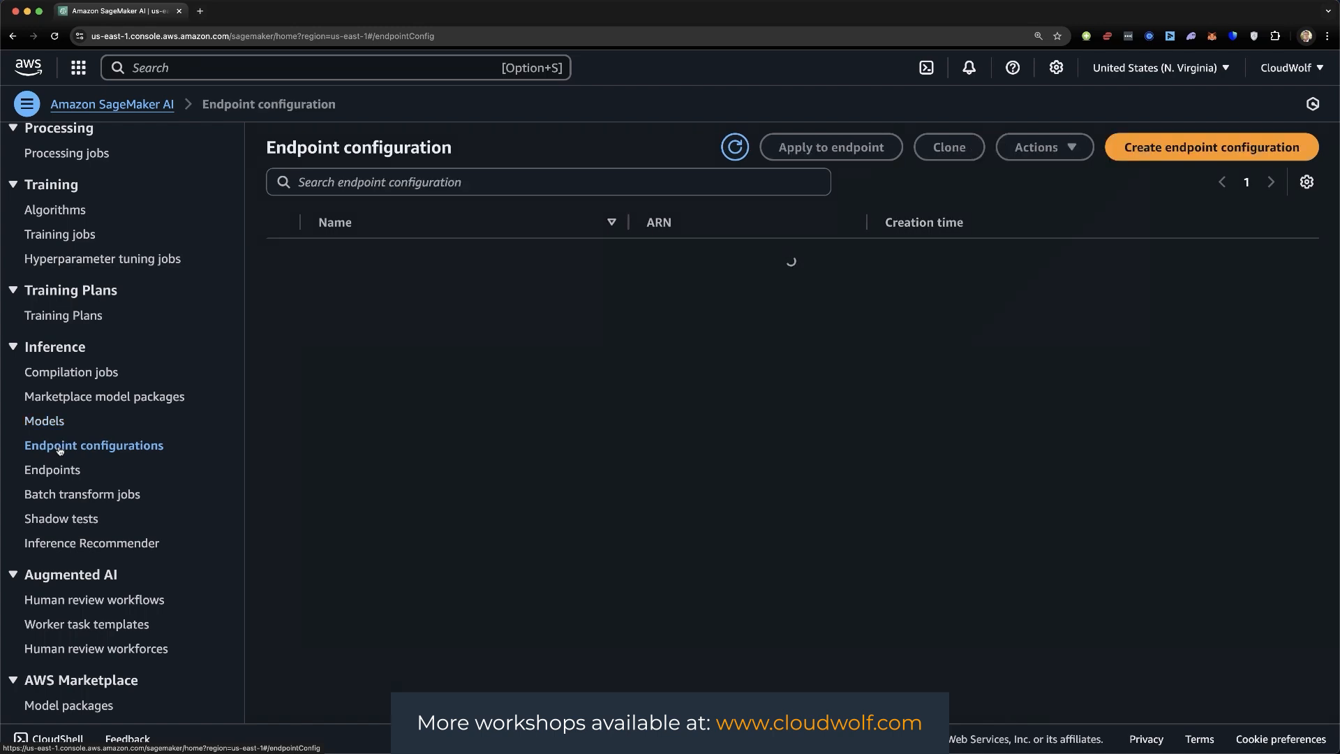
scroll(60, 449, up, 5)
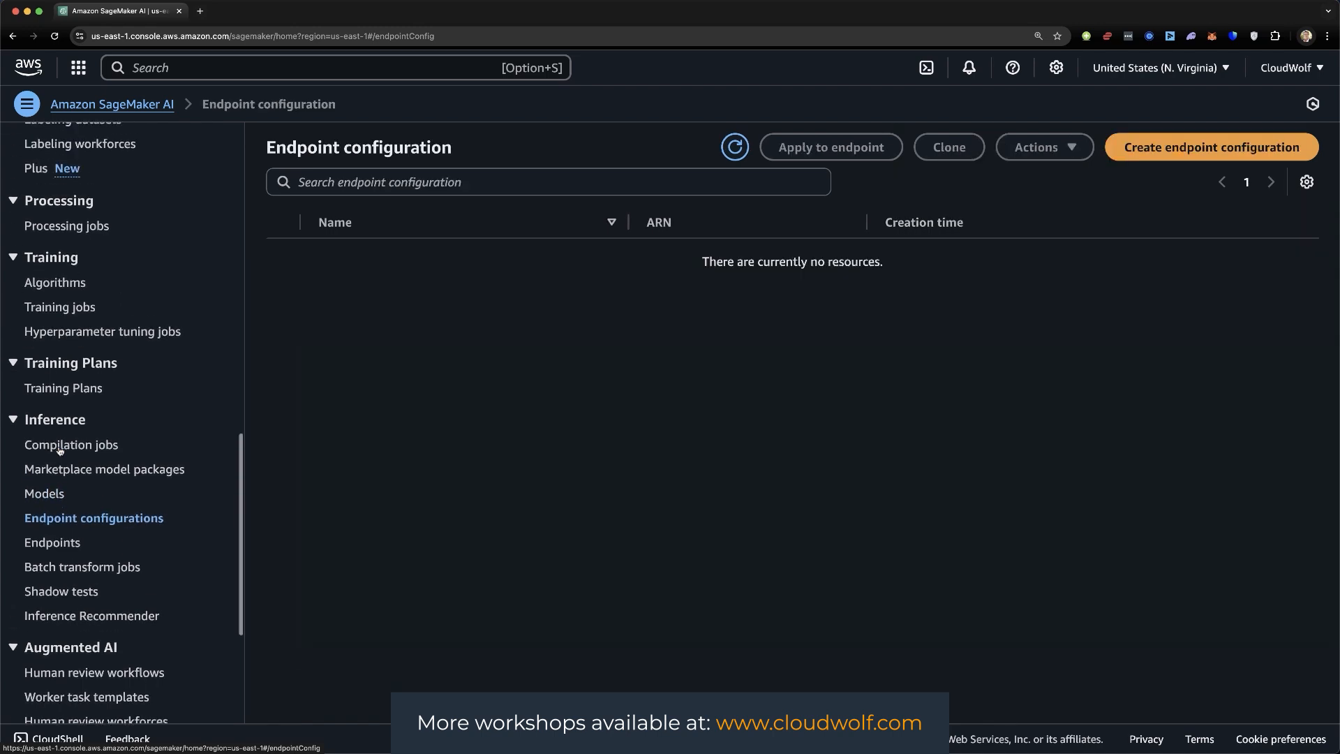
click(63, 414)
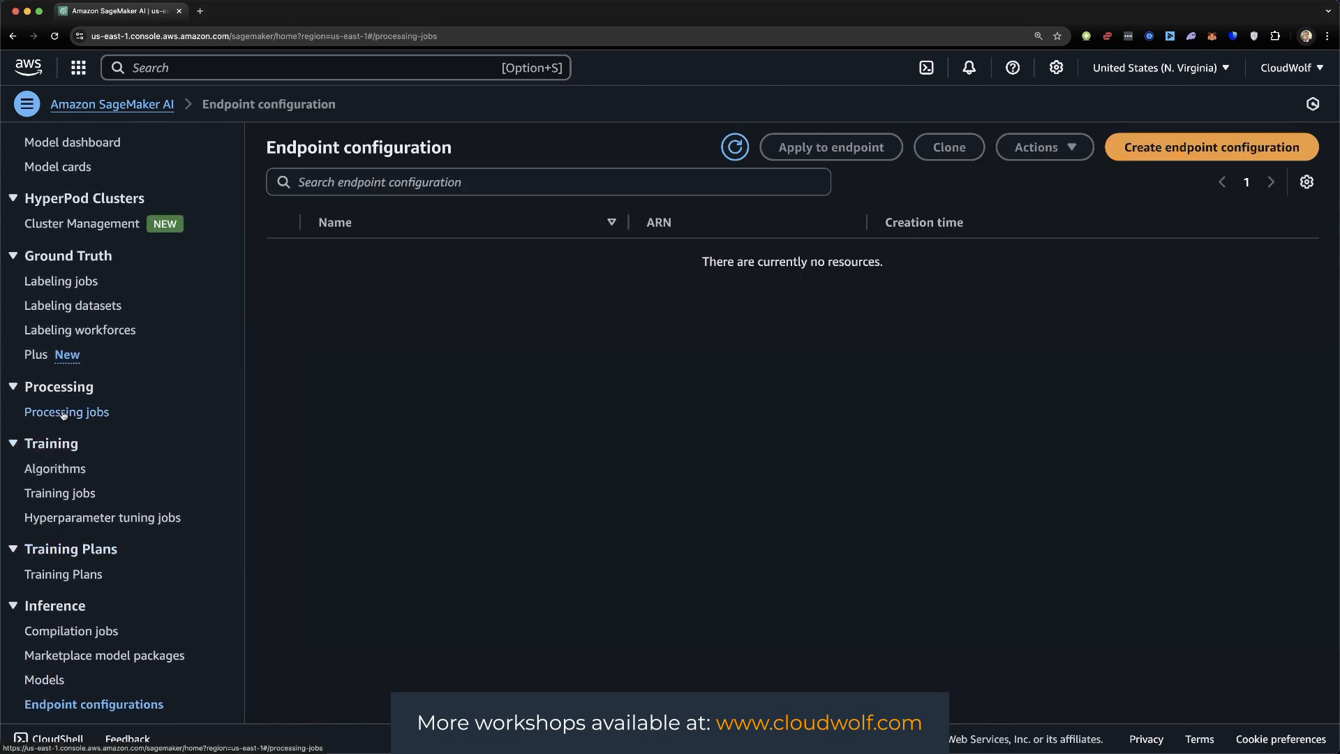
scroll(63, 414, up, 4)
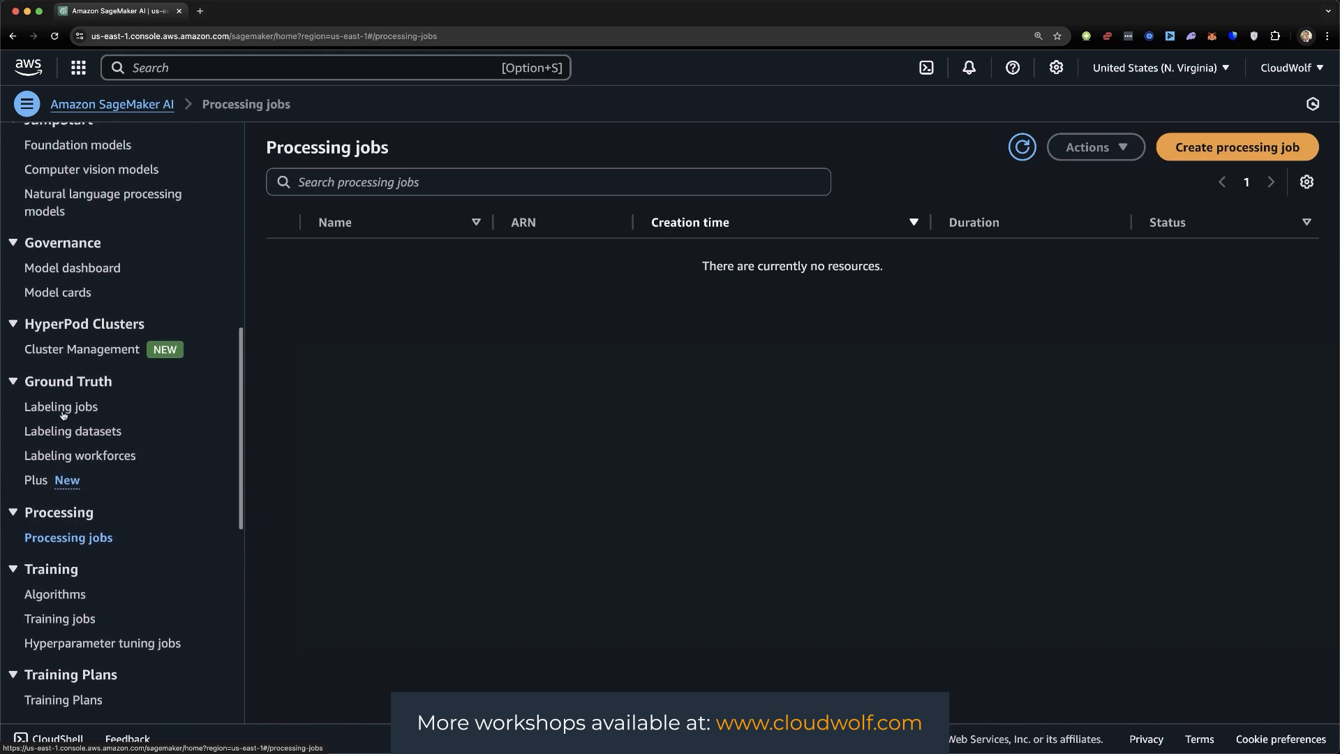
scroll(63, 415, up, 10)
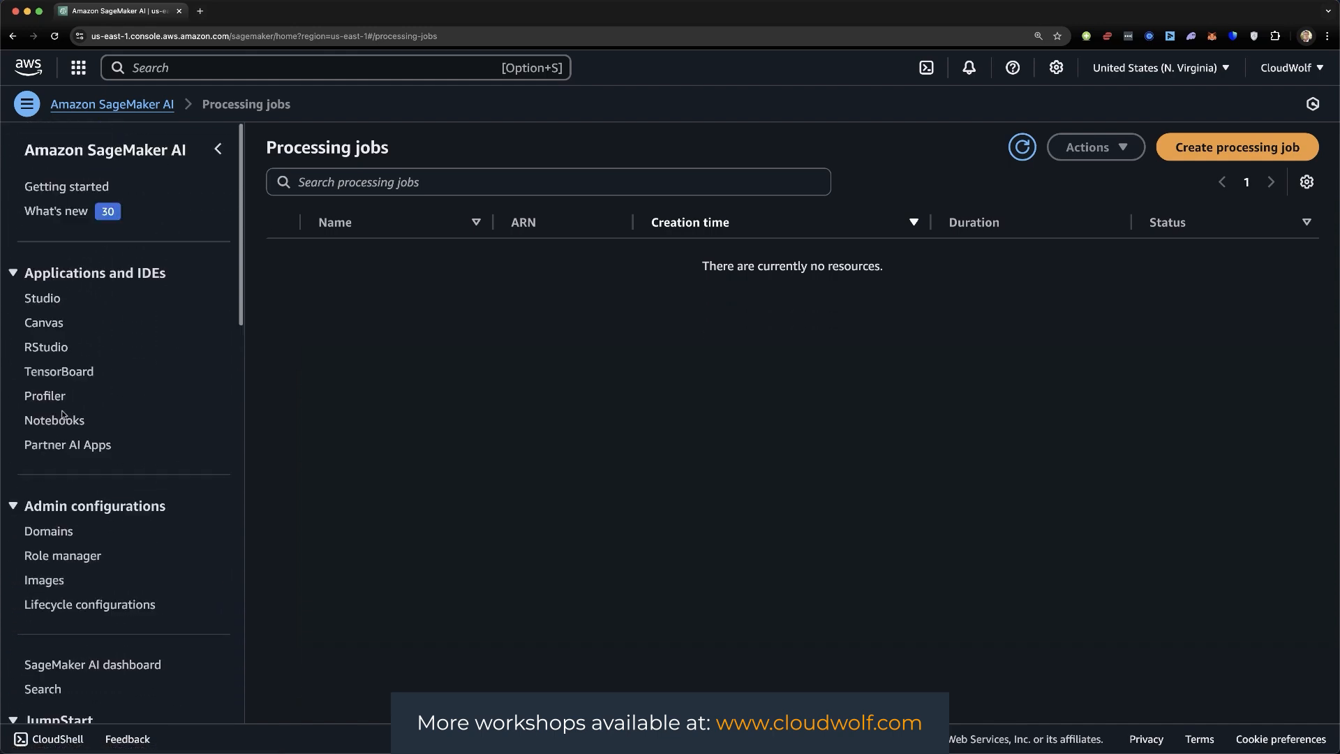
click(28, 69)
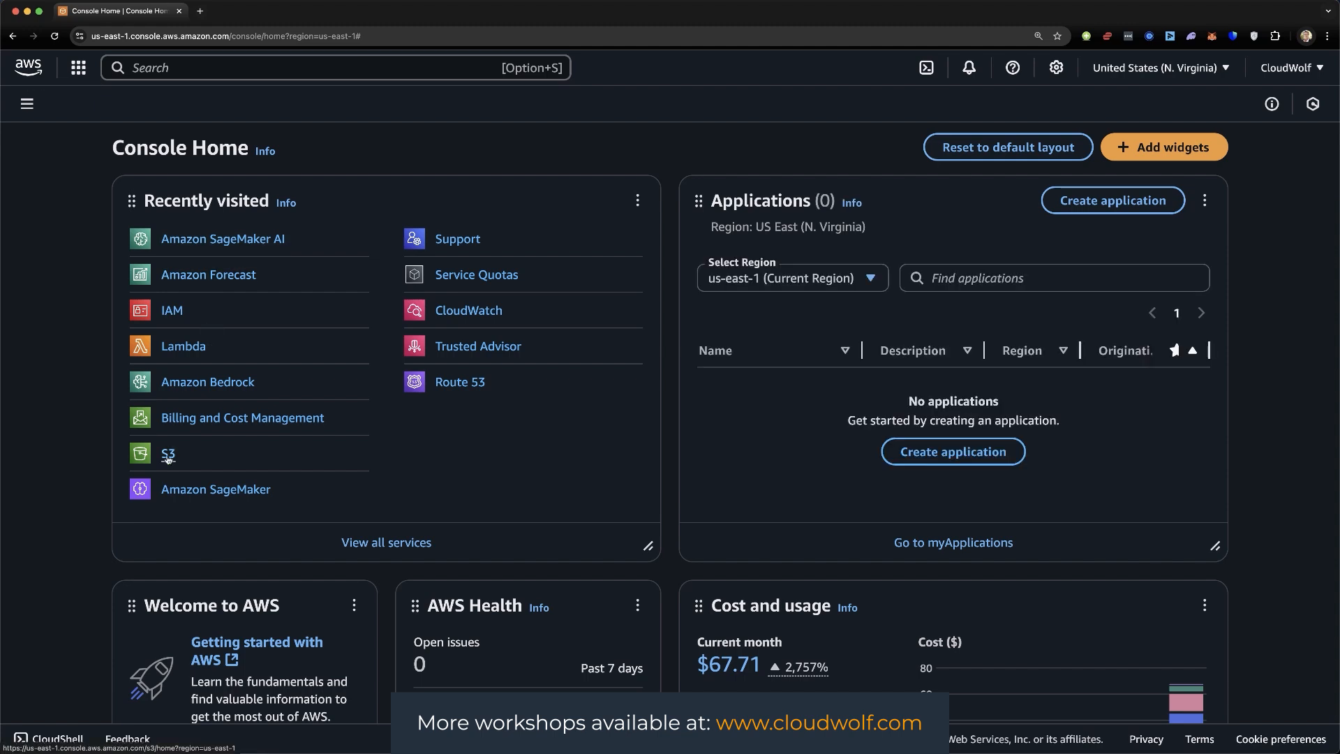
Step: Open the S3 service and check the sagemaker-studio bucket for objects before returning to the bucket list
click(276, 67)
text(S)
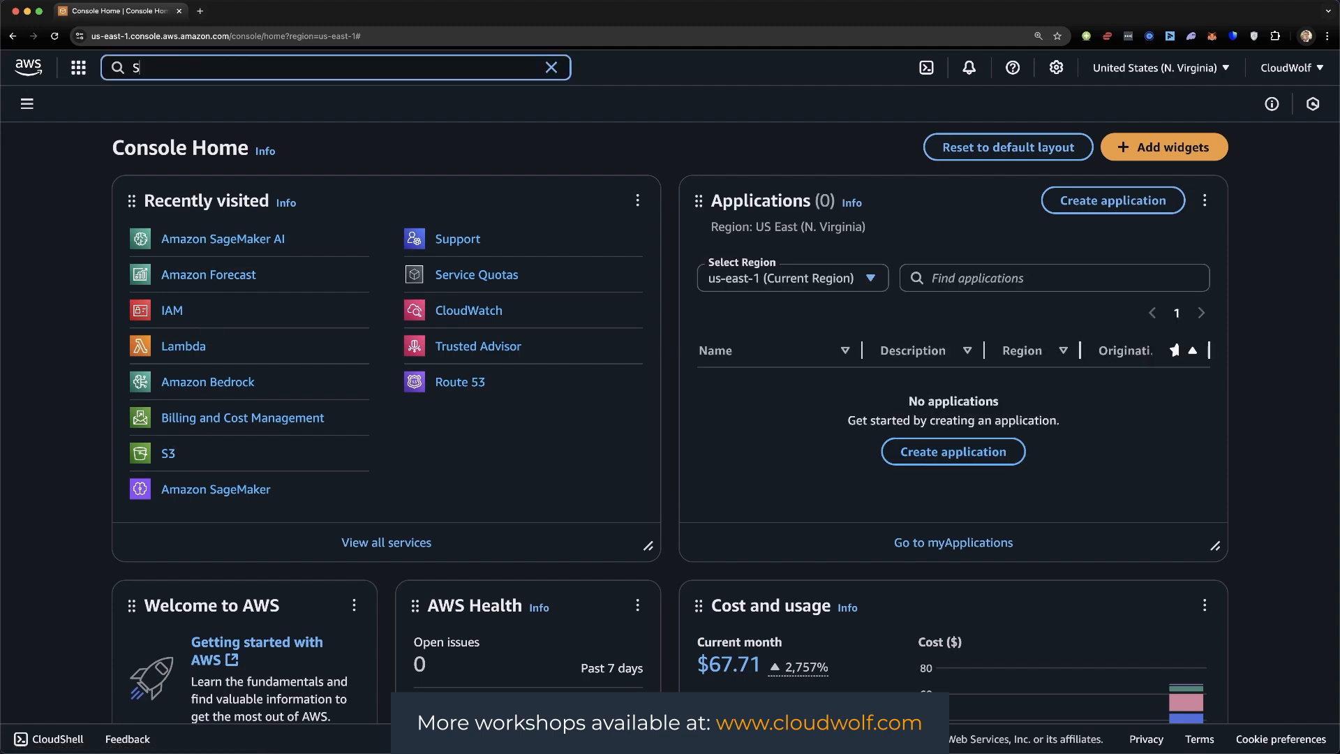
text(3)
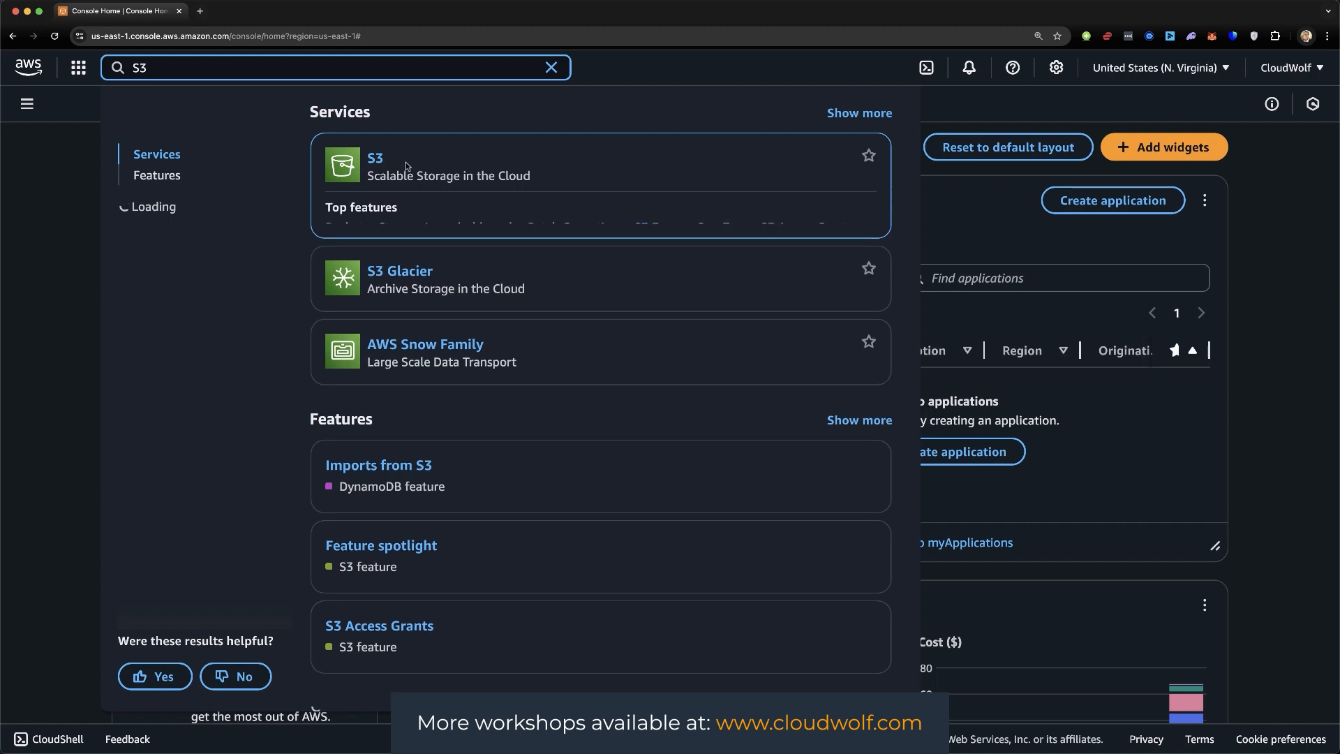
click(375, 159)
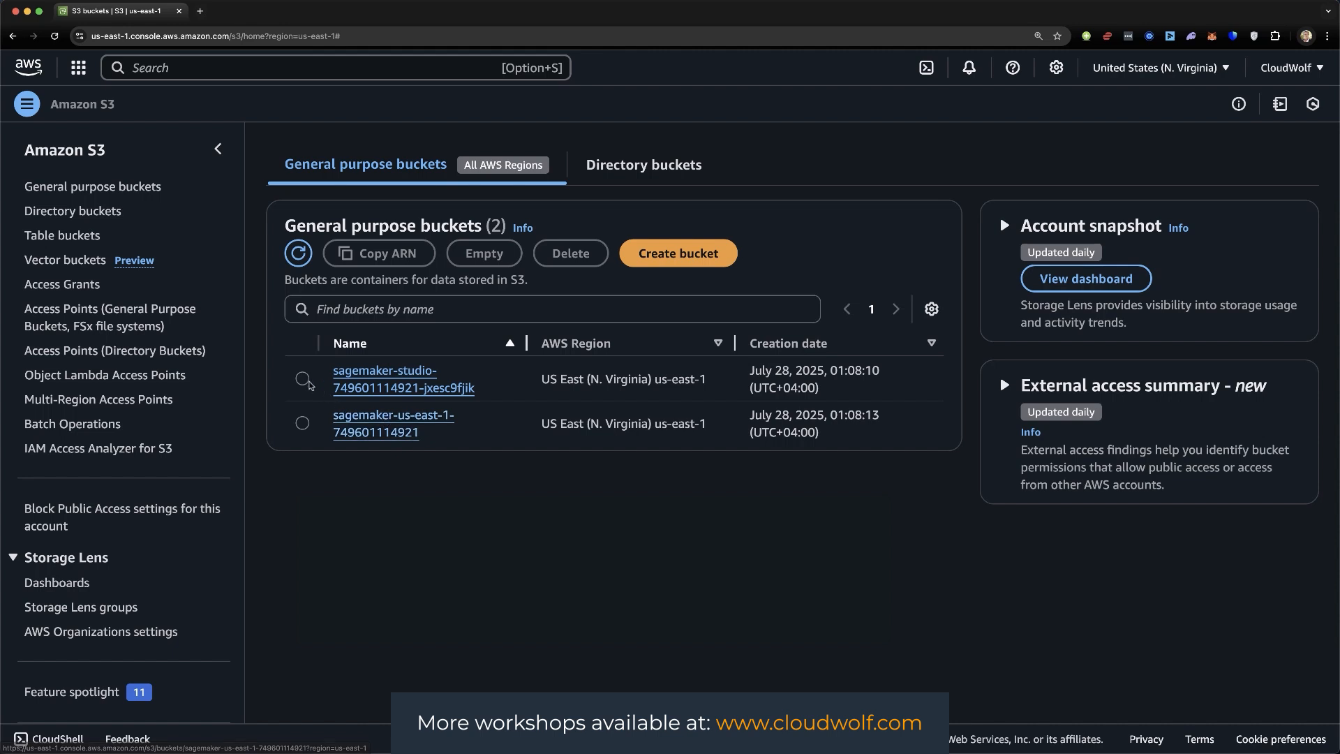
click(373, 380)
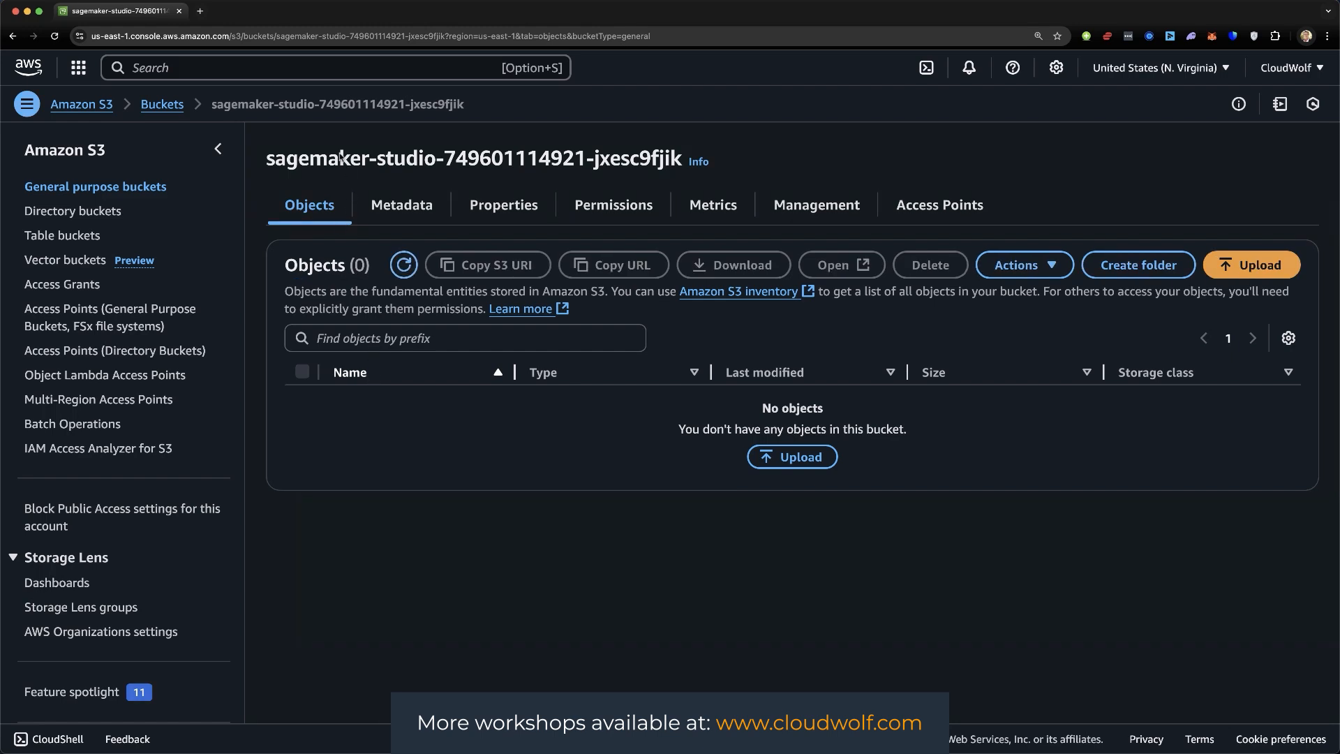
click(162, 105)
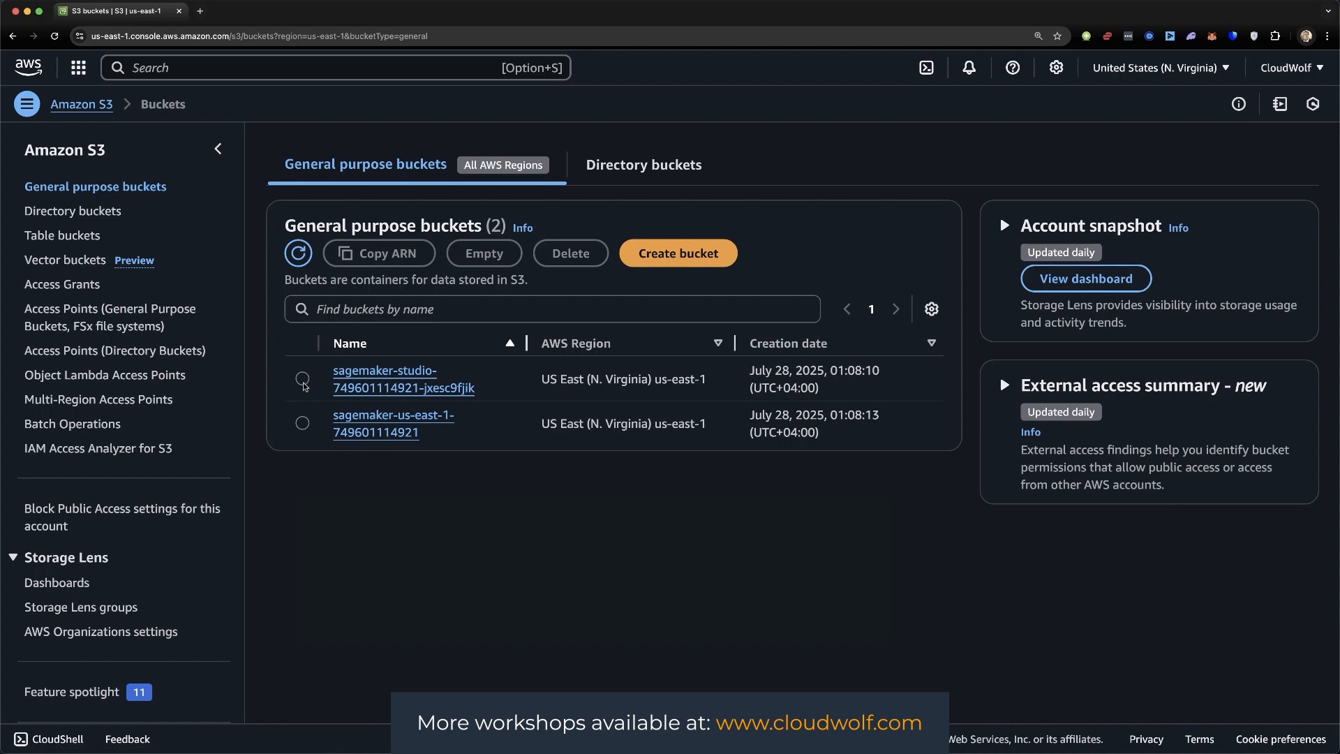
Step: Delete the sagemaker-studio bucket, confirming the deletion with the bucket's full name
click(303, 379)
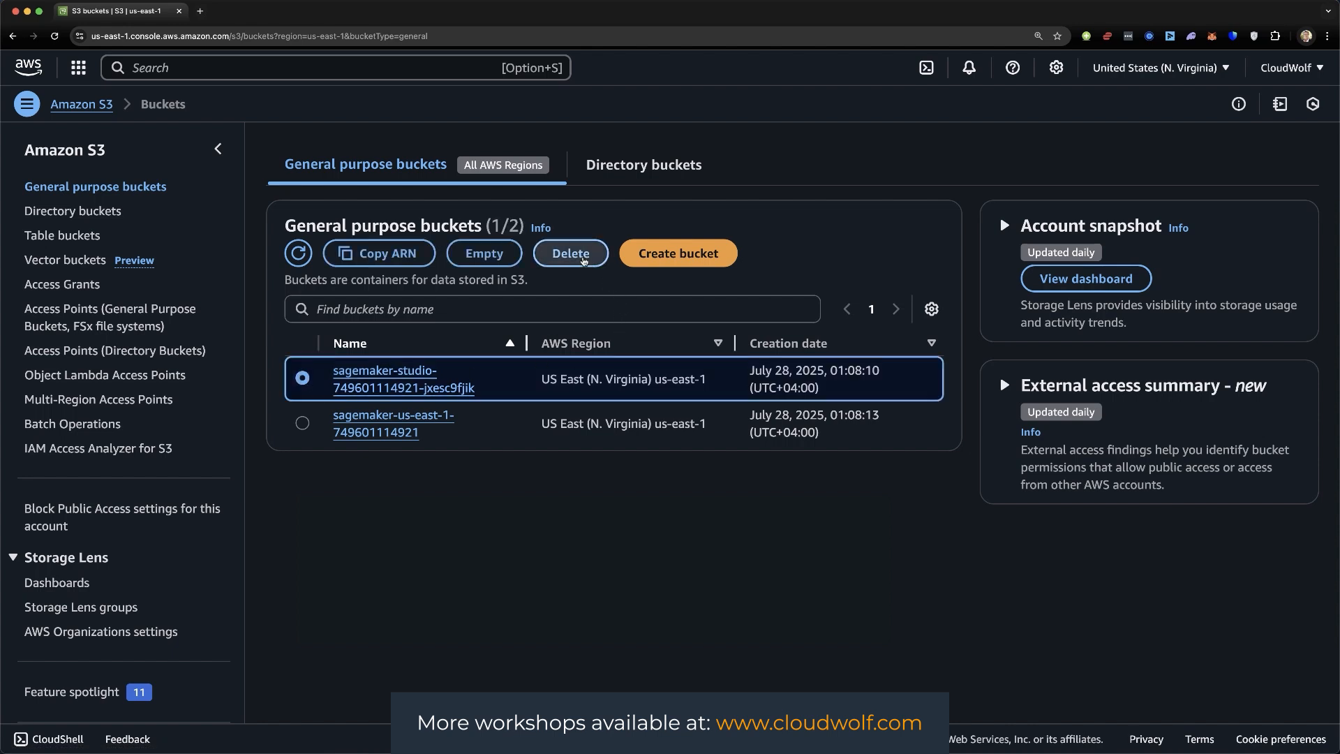
click(578, 257)
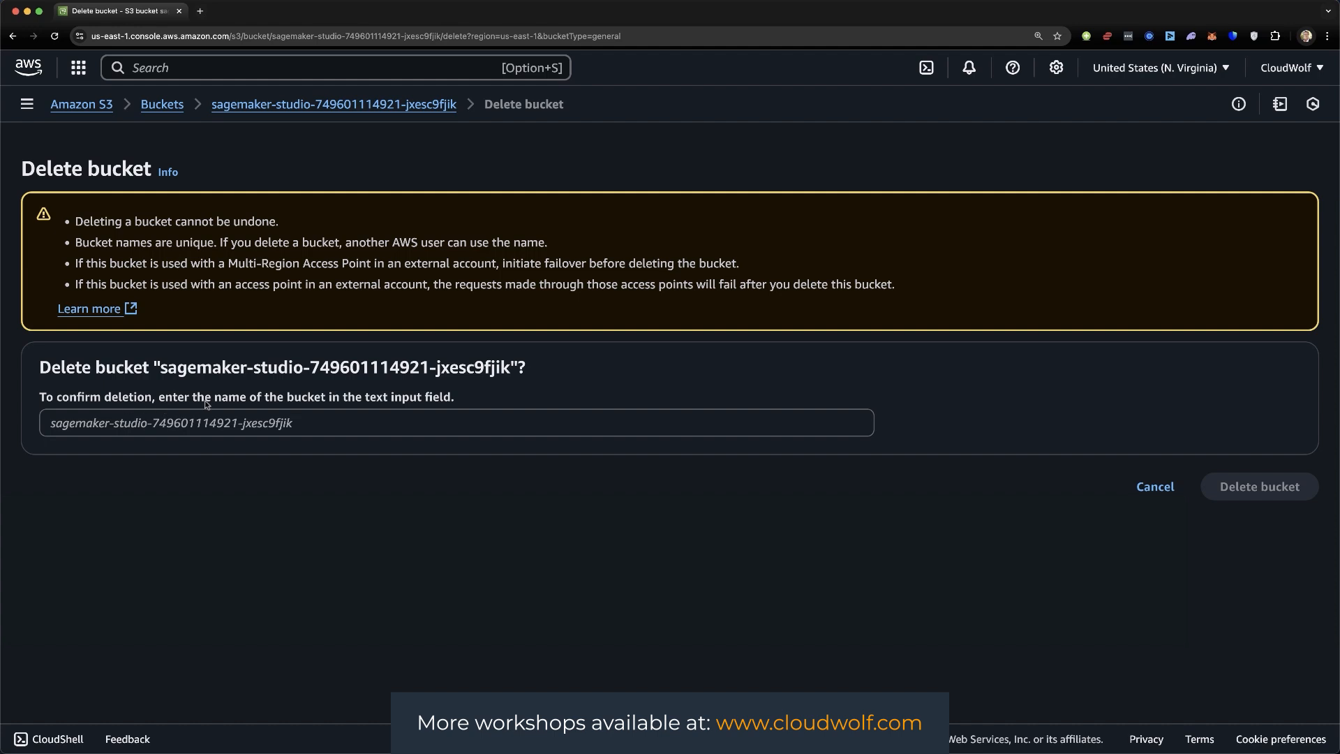
drag(161, 367, 514, 368)
key(super+c)
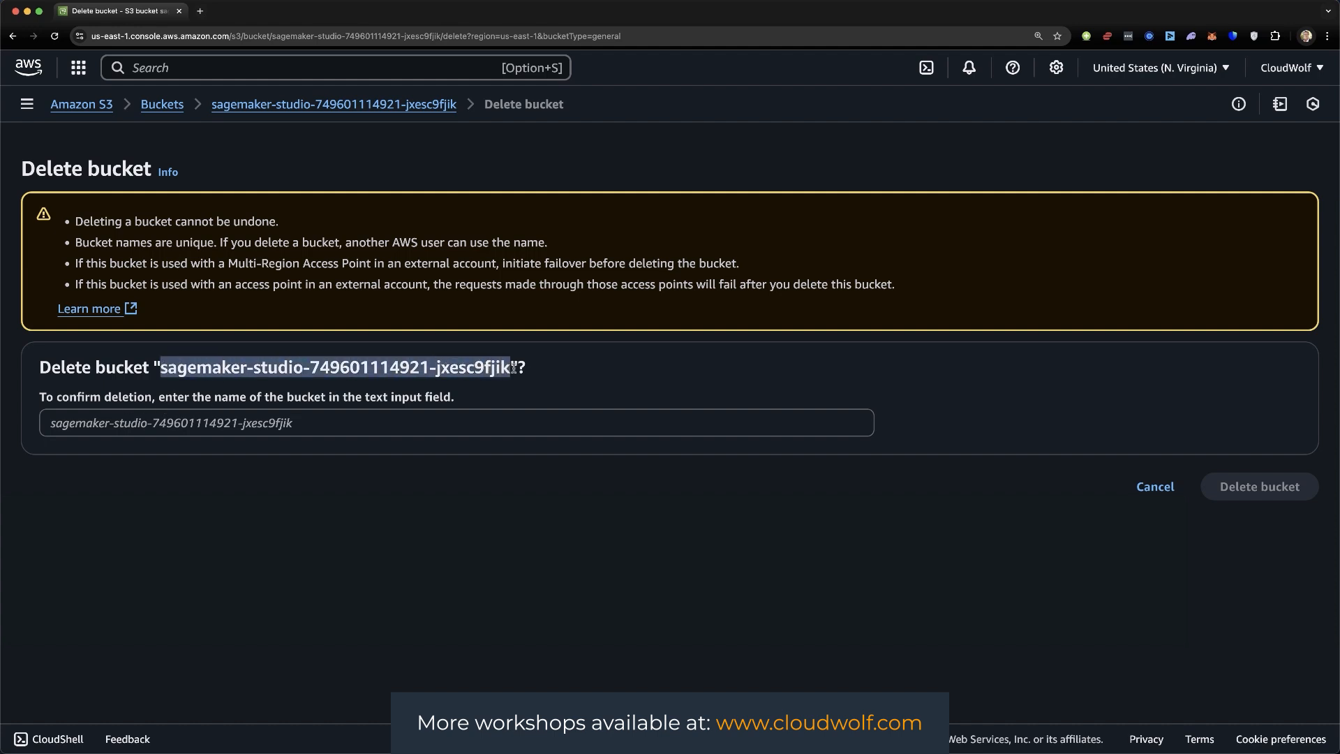
click(363, 418)
key(super+v)
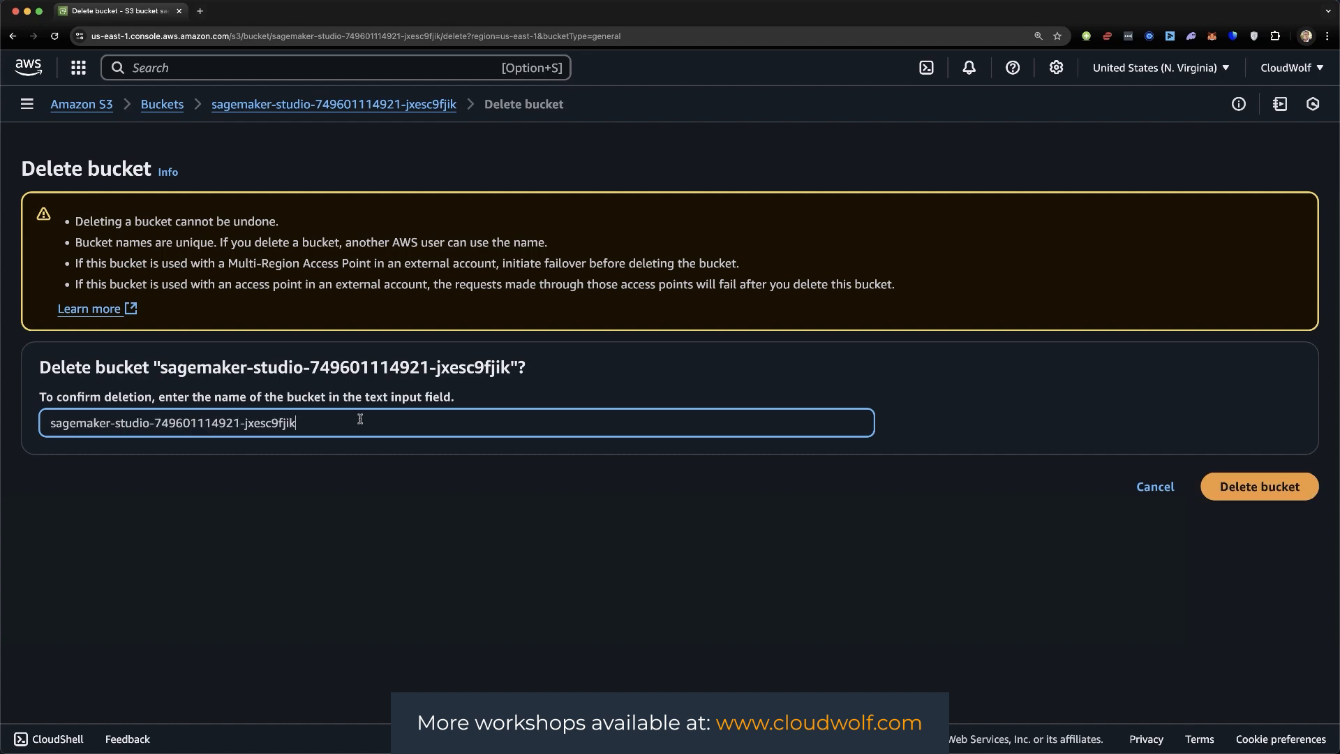
click(1262, 488)
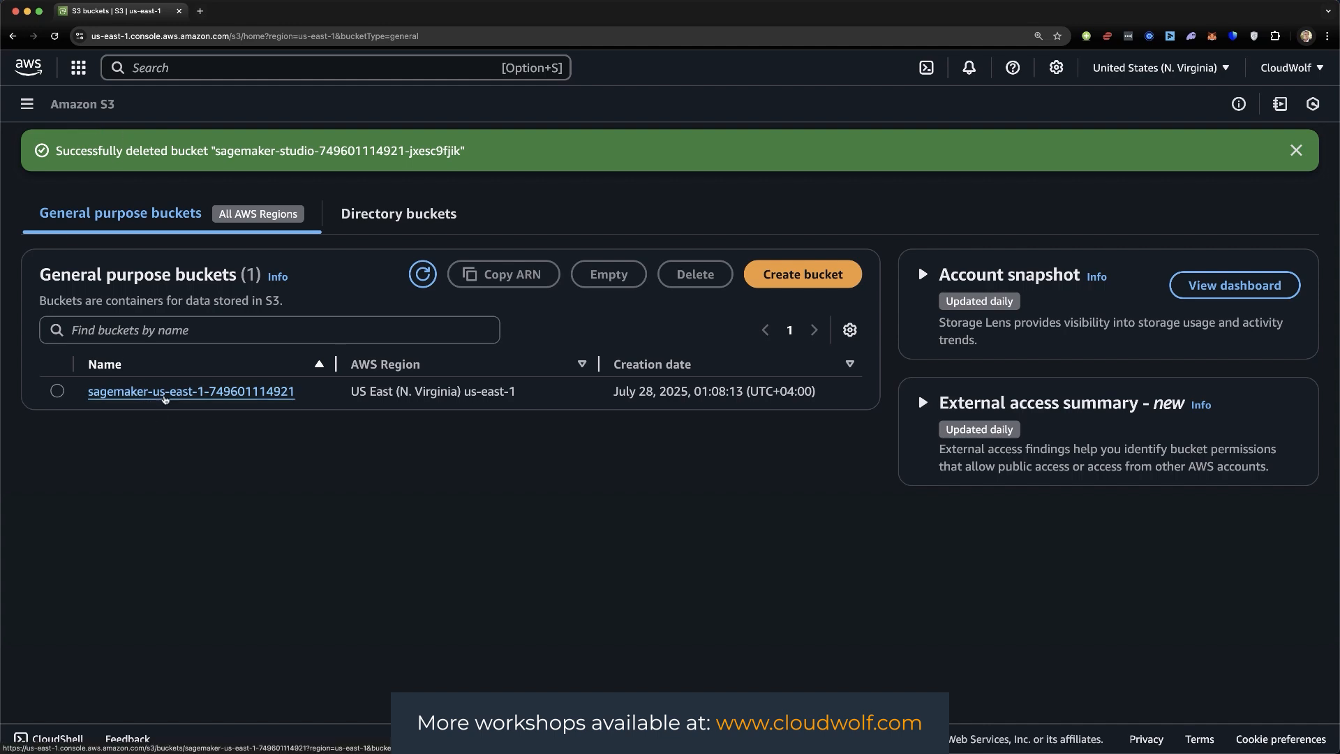
Step: Check the contents of the sagemaker-us-east-1 bucket and empty it, confirming with the phrase "permanently delete"
click(165, 392)
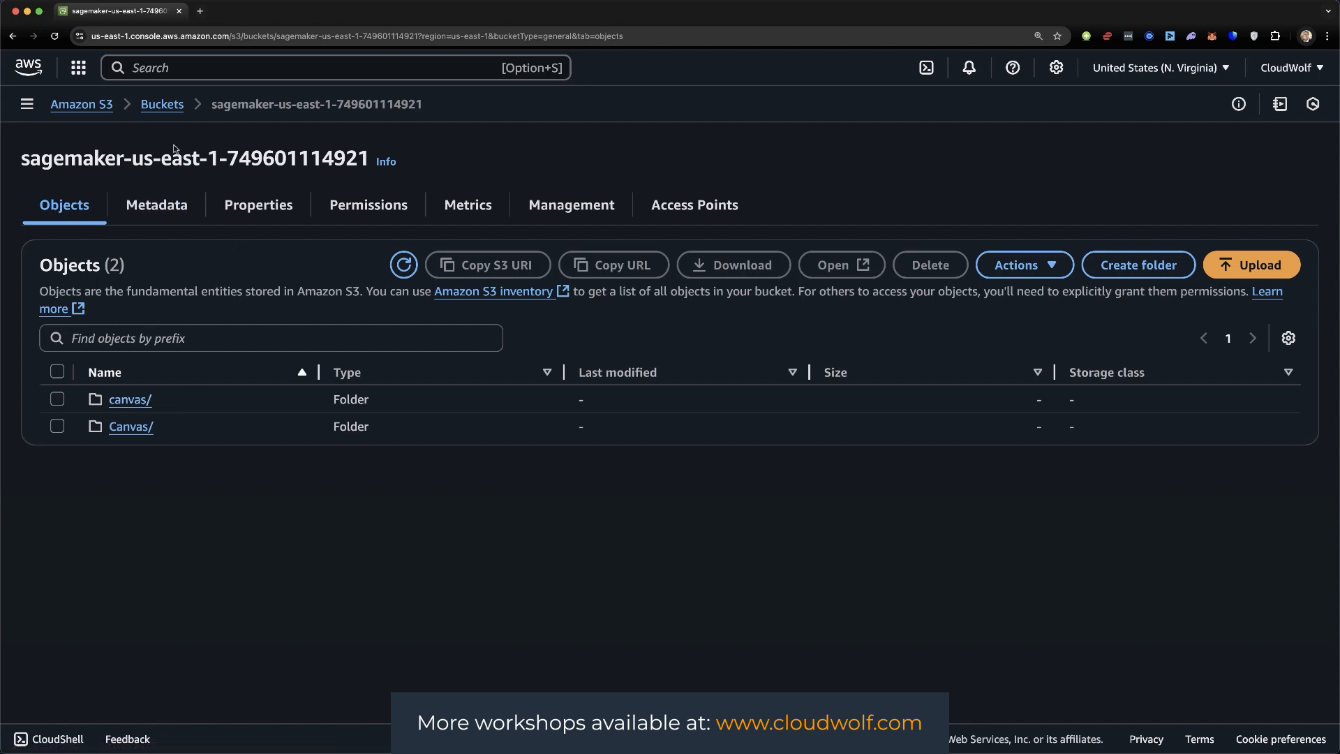
click(163, 109)
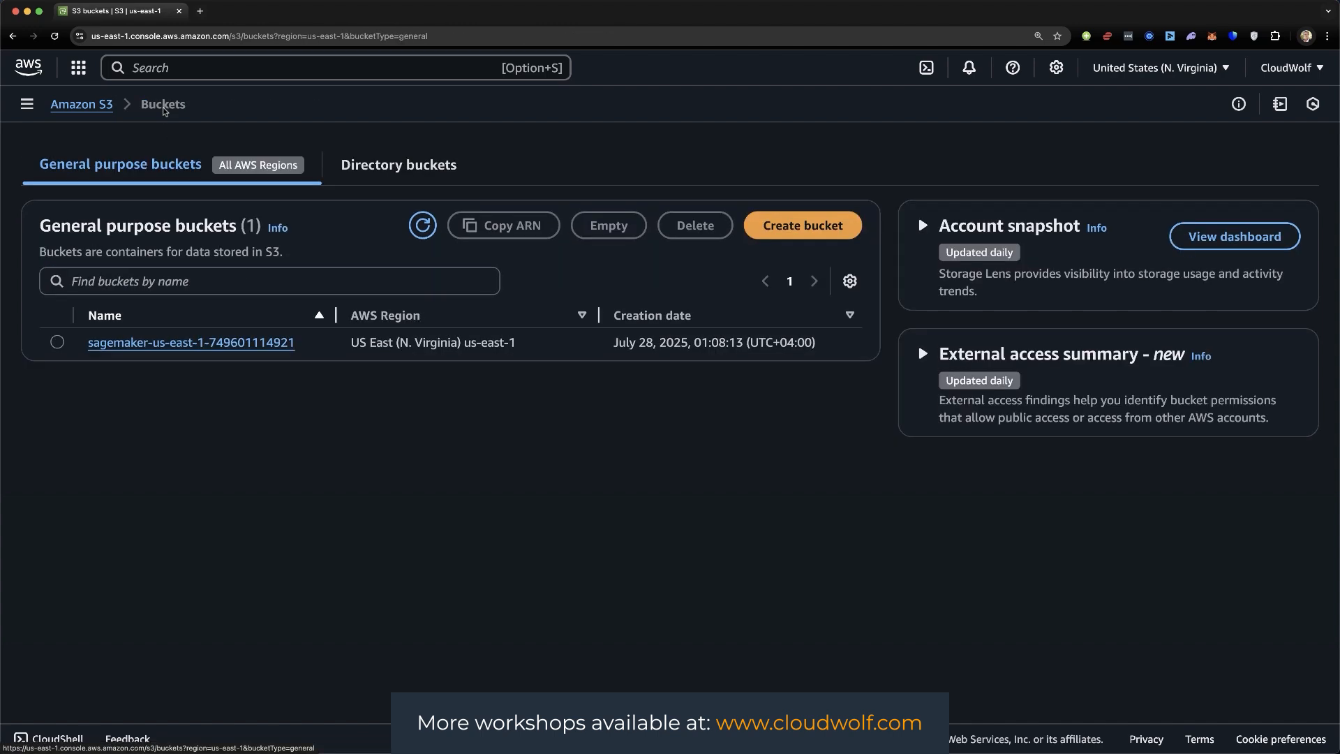
click(58, 342)
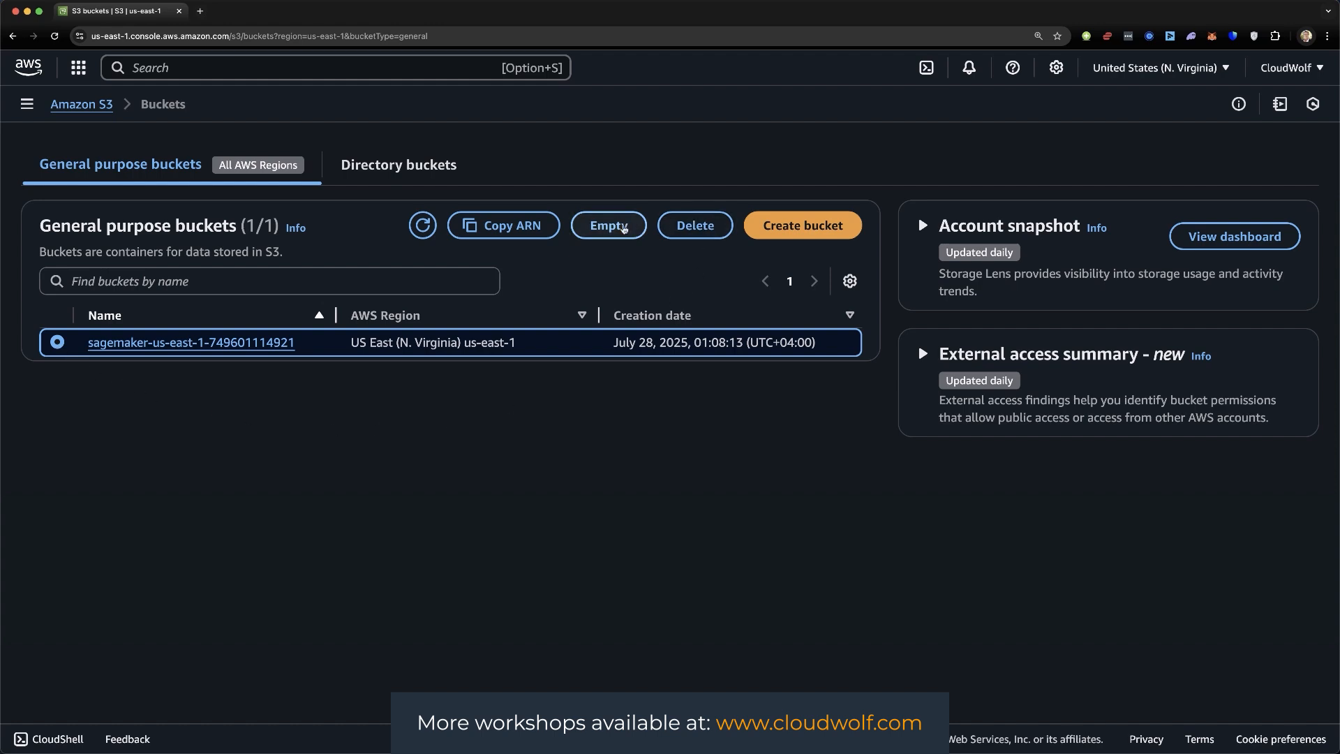
click(609, 227)
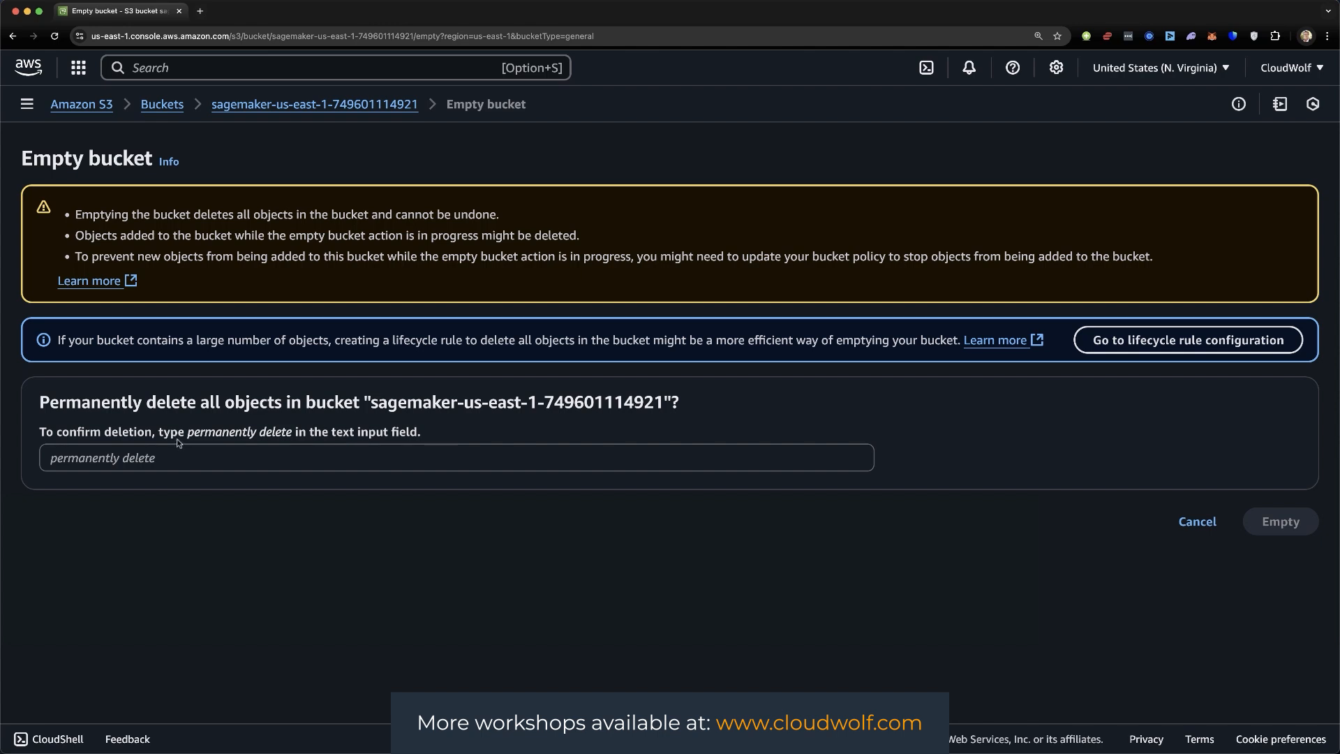
drag(189, 436, 292, 437)
key(super+c)
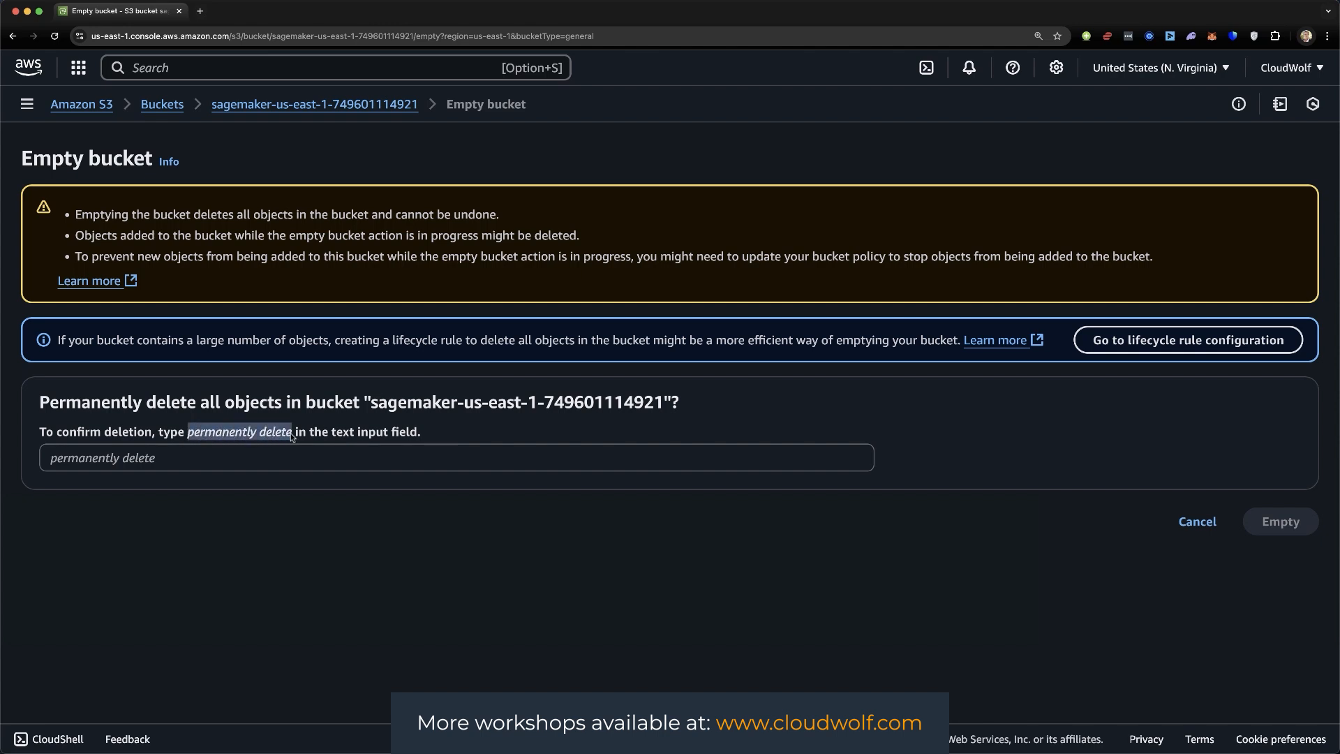
click(218, 464)
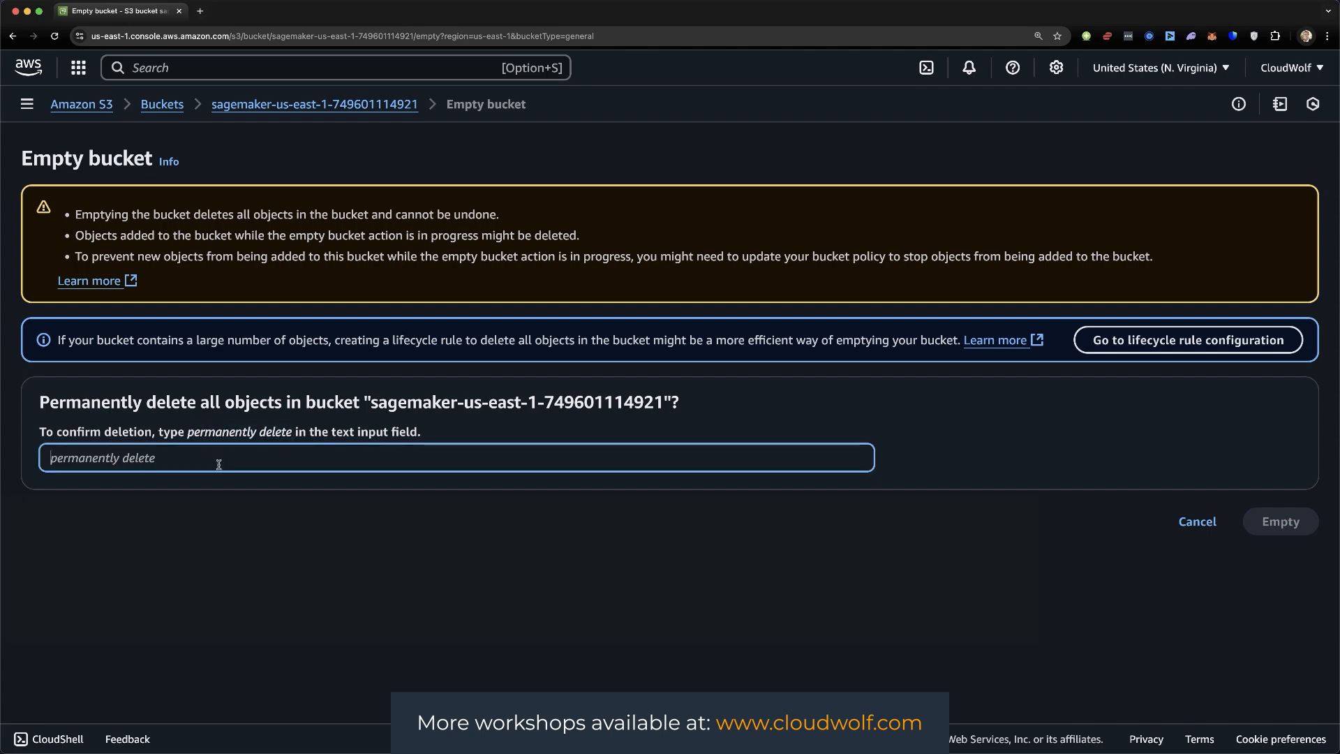
key(super+v)
click(307, 555)
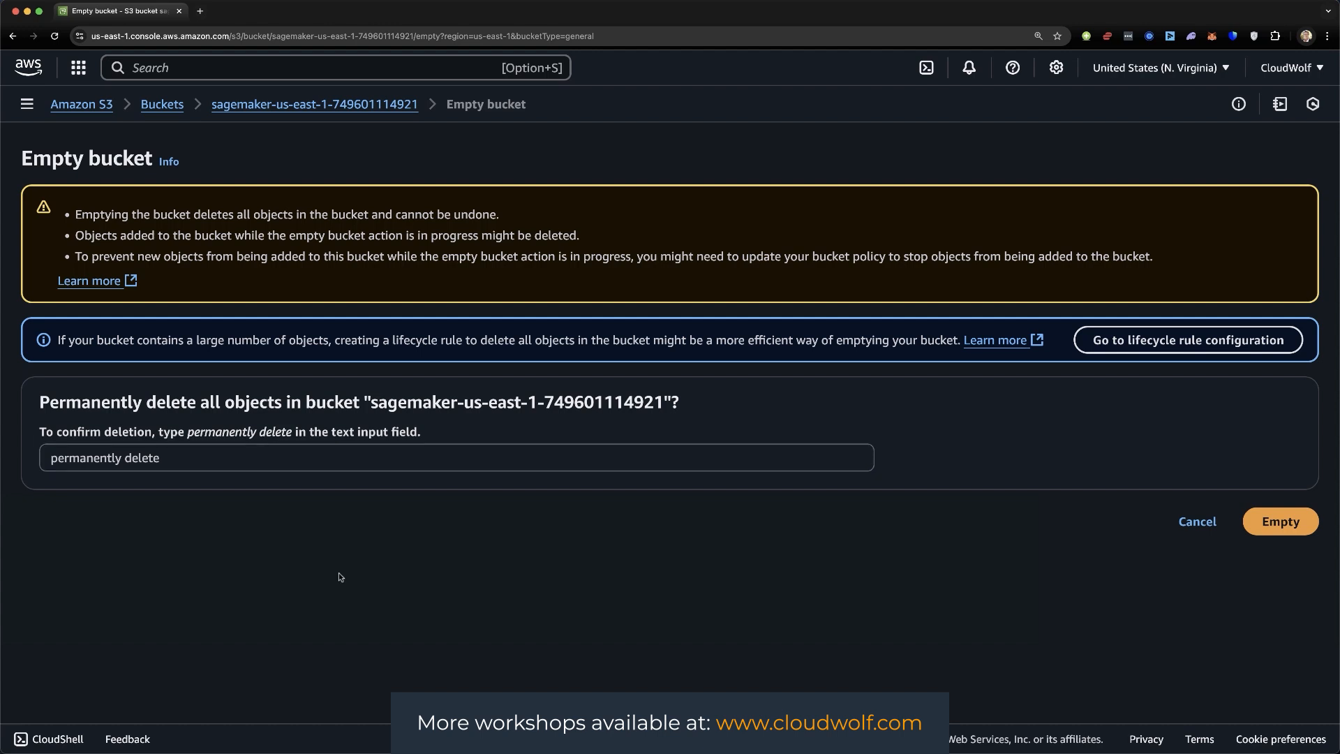
click(1278, 529)
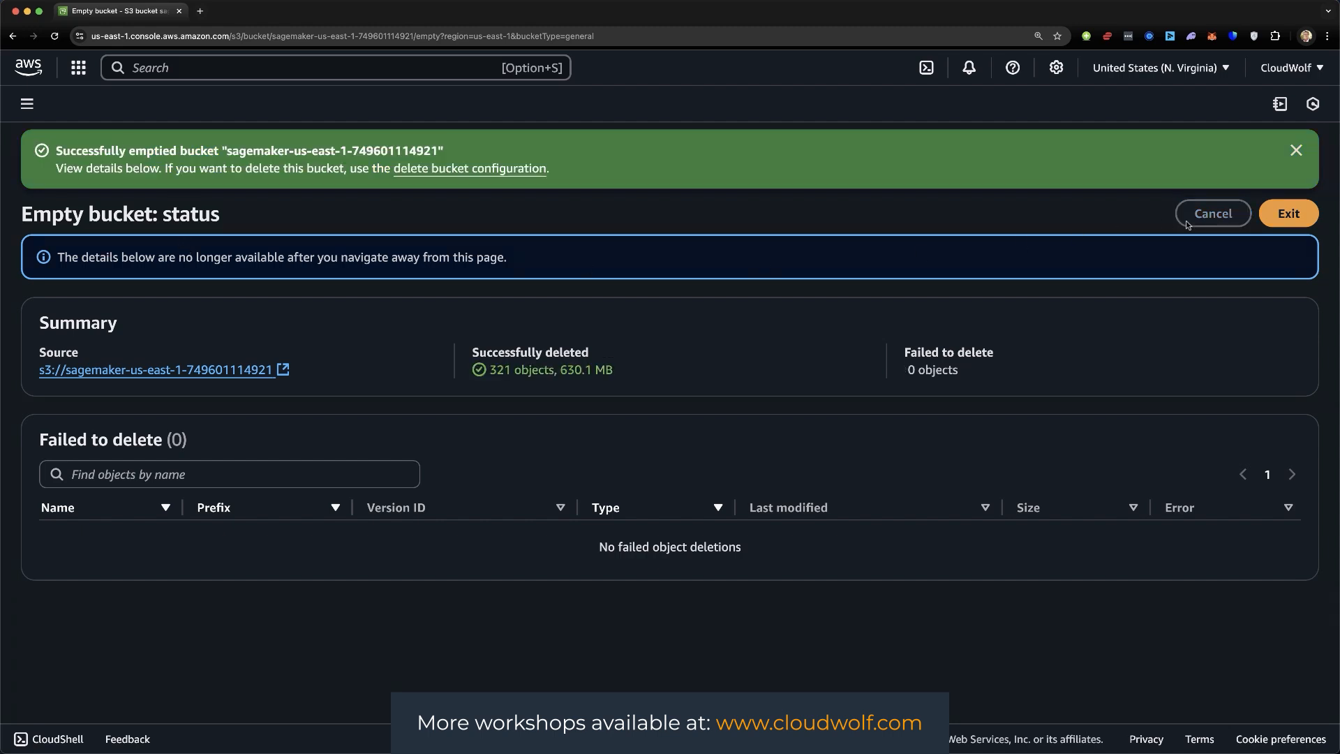
click(1291, 213)
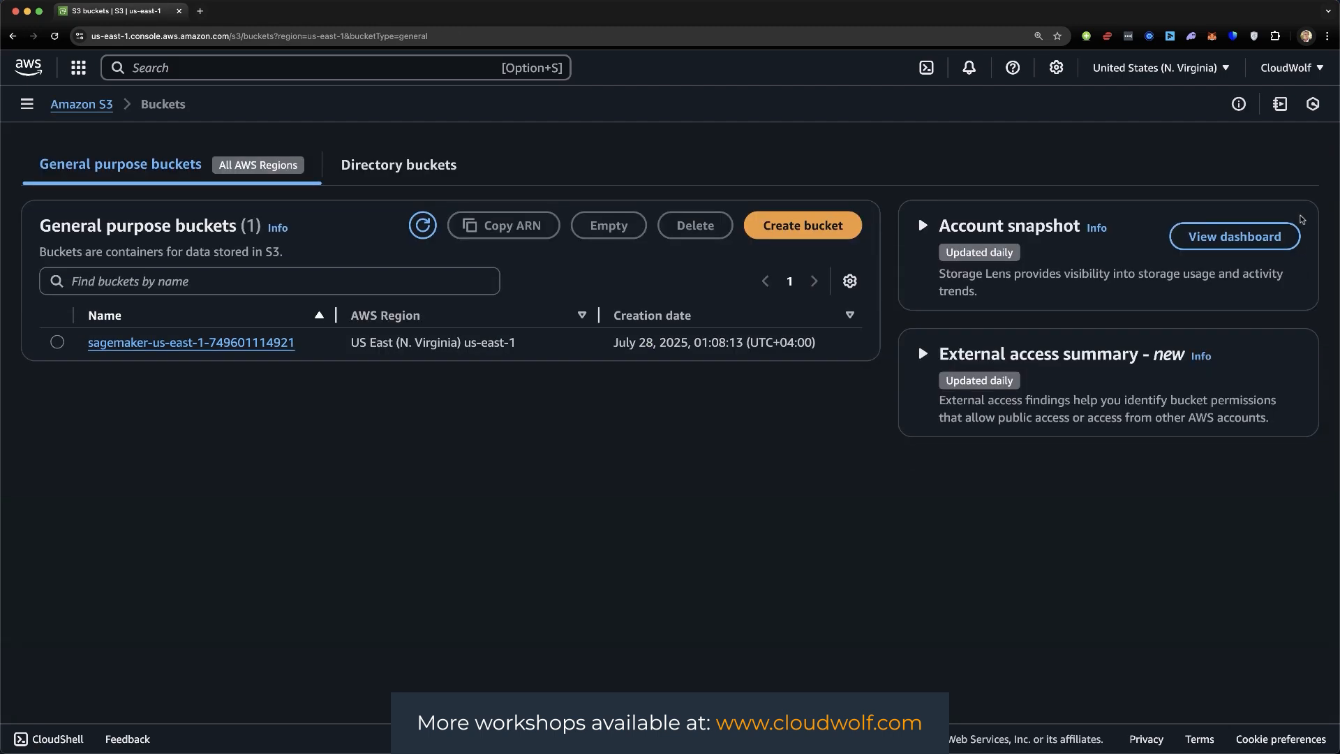
Step: Delete the emptied sagemaker-us-east-1 bucket, confirming the deletion with the bucket's full name
click(57, 342)
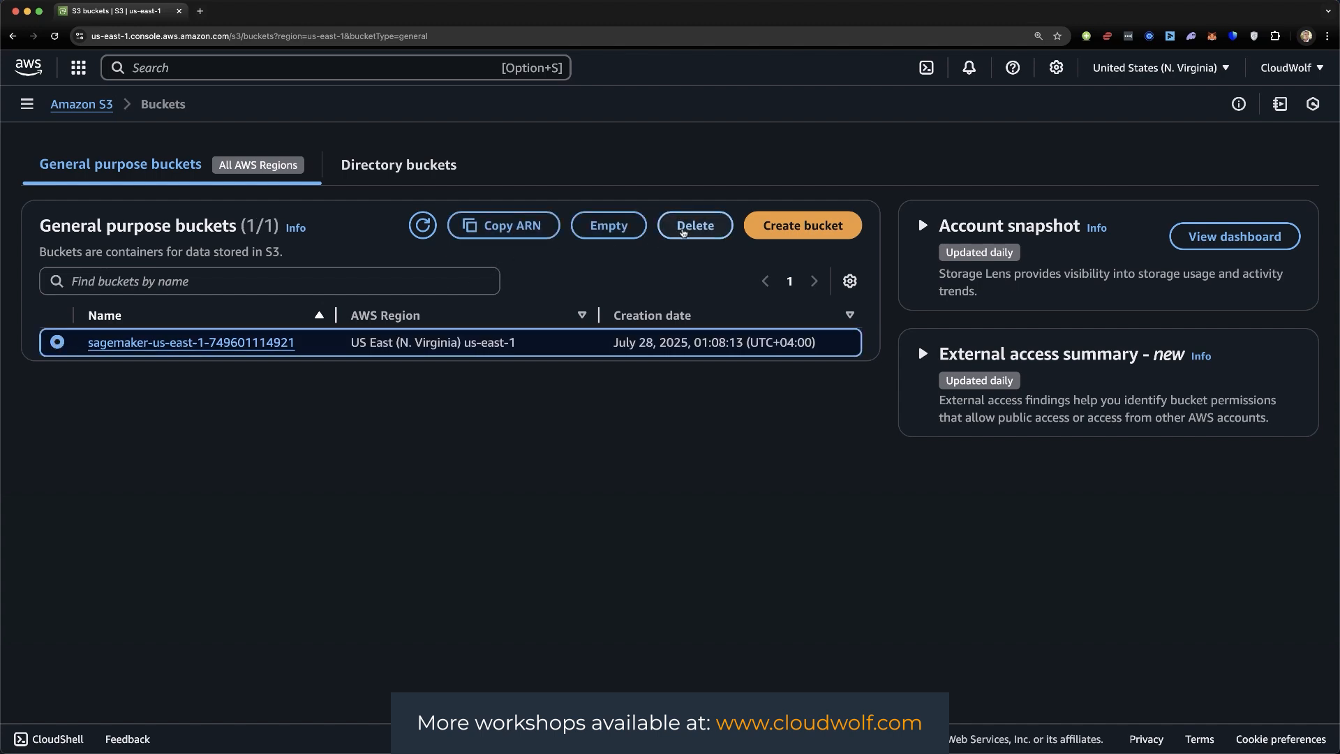
click(686, 228)
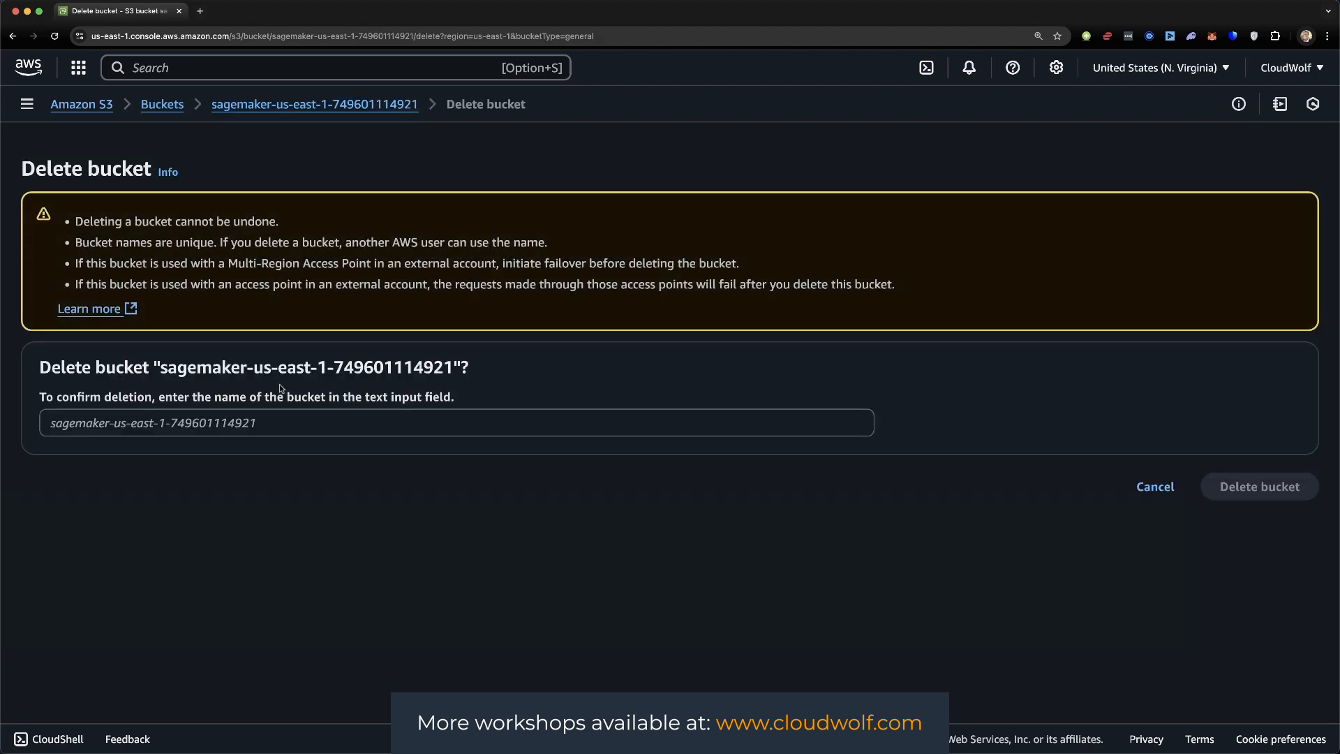
drag(162, 369, 451, 371)
key(super+c)
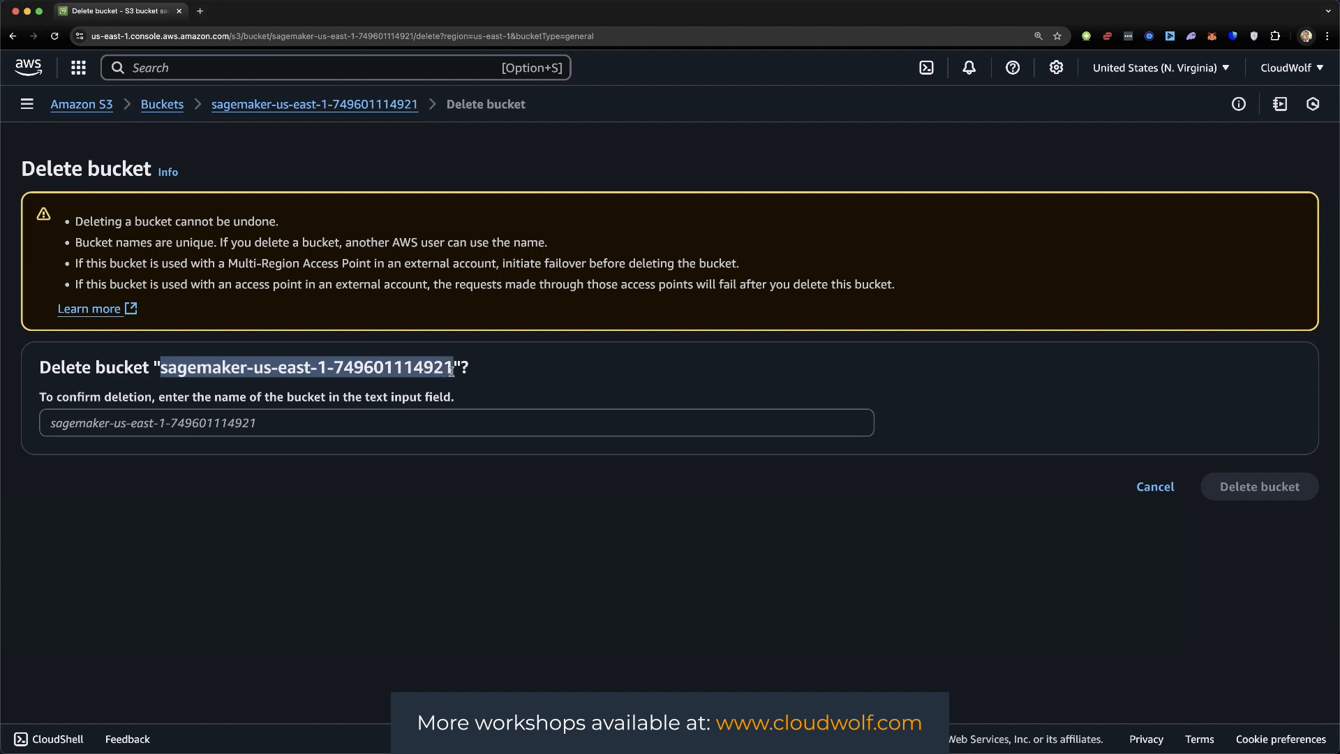
click(344, 432)
key(super+v)
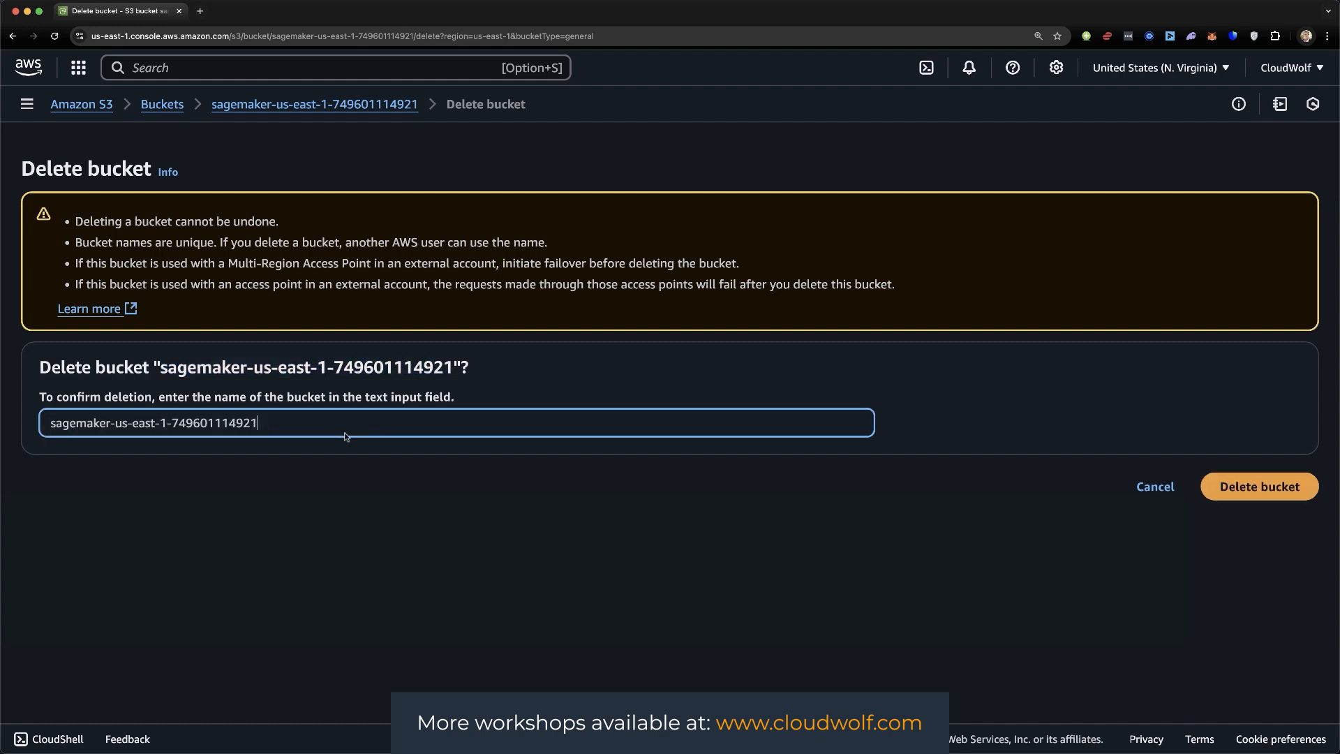
click(392, 555)
click(1272, 494)
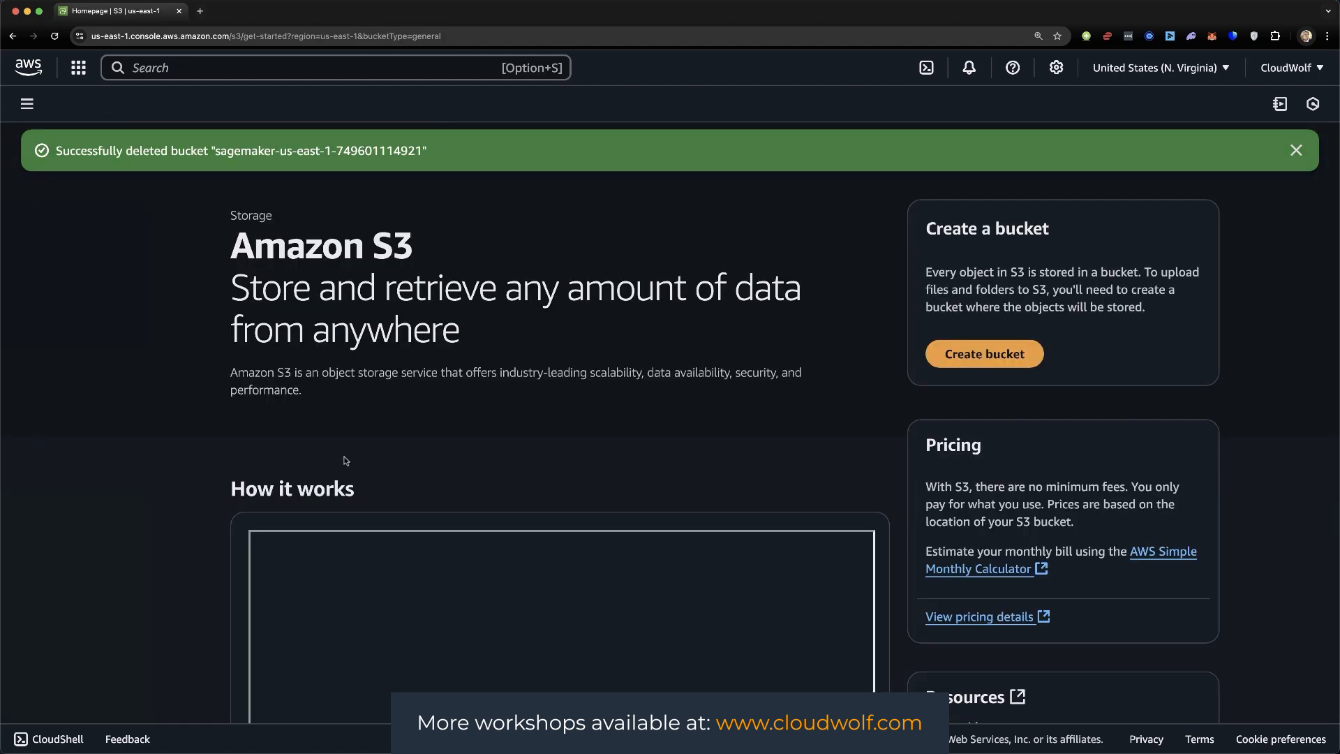
Step: Open the IAM roles list from the AWS Console Home and check the last activity of the SageMaker execution roles
click(30, 70)
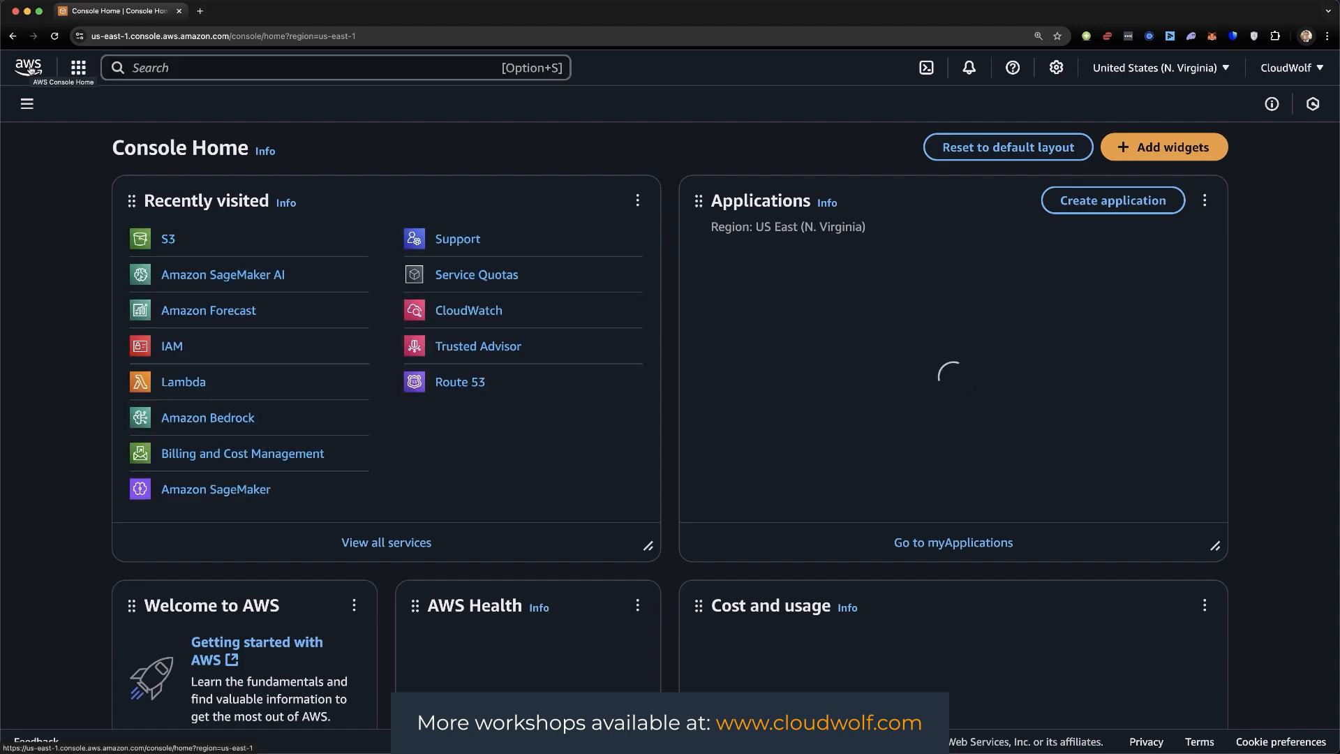
click(172, 347)
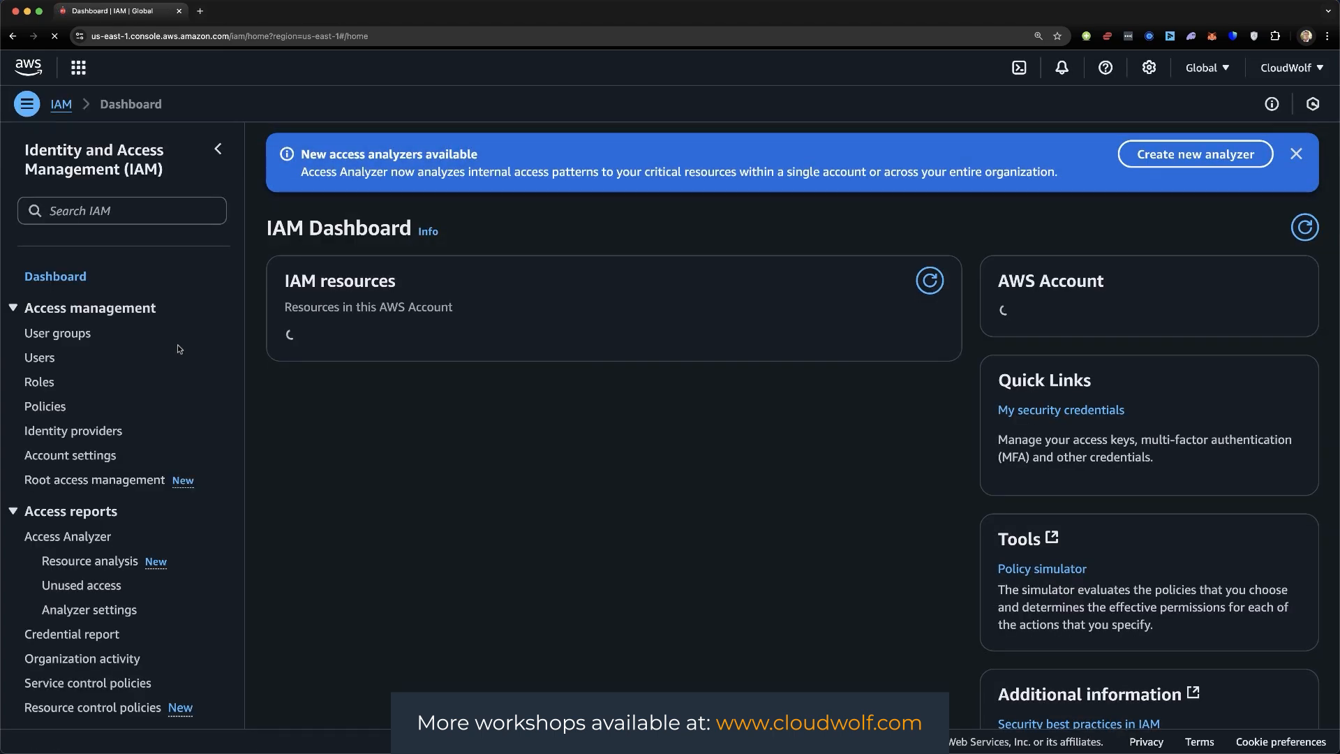
click(40, 383)
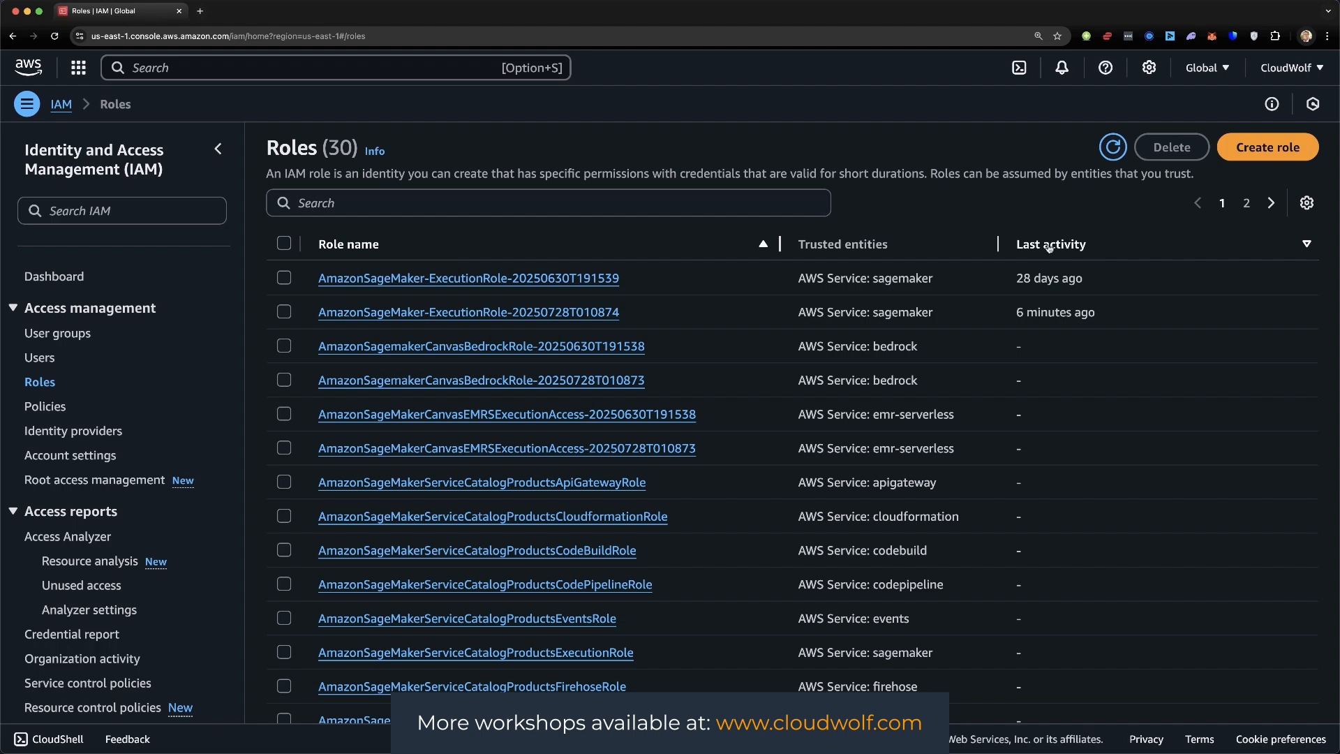
mouse_move(1061, 281)
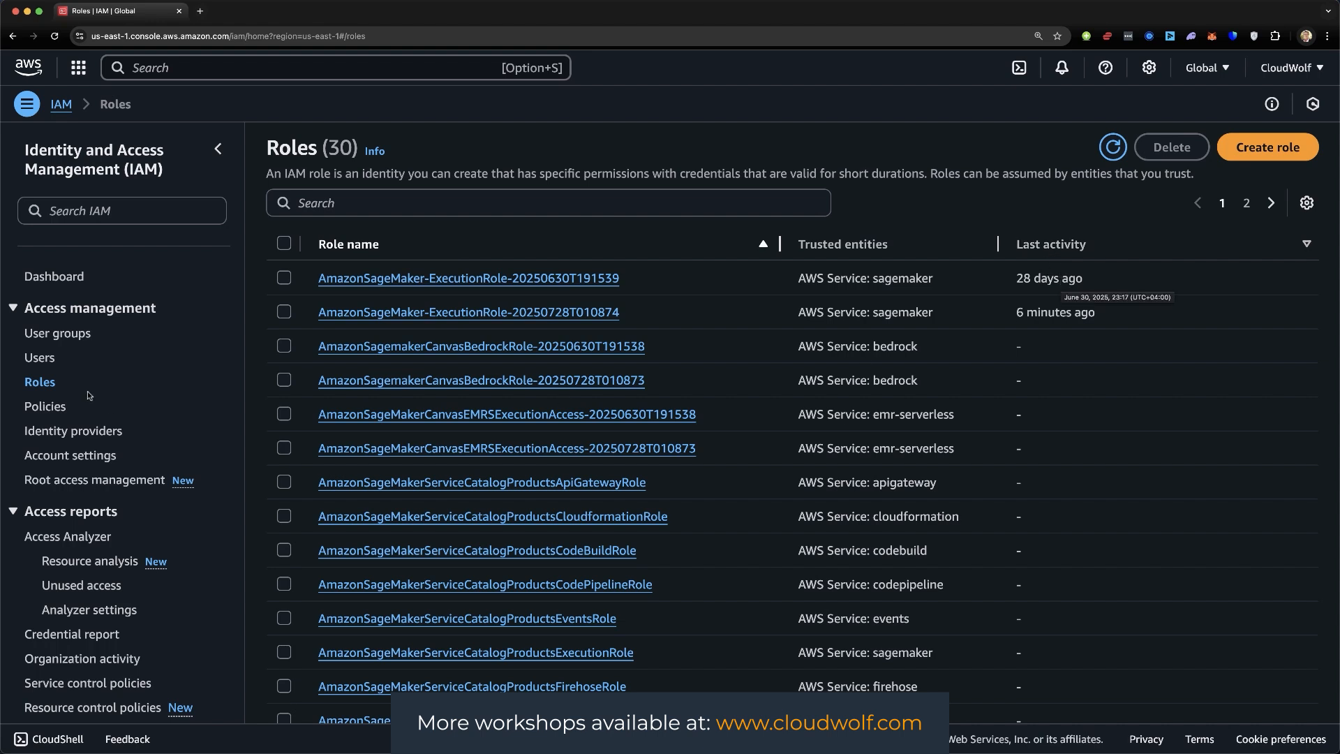
Step: Delete the IAM role AmazonSageMaker-ExecutionRole-20250728T010874, confirming with its name, and return to the AWS Console Home
click(283, 312)
scroll(284, 316, down, 3)
scroll(283, 317, down, 3)
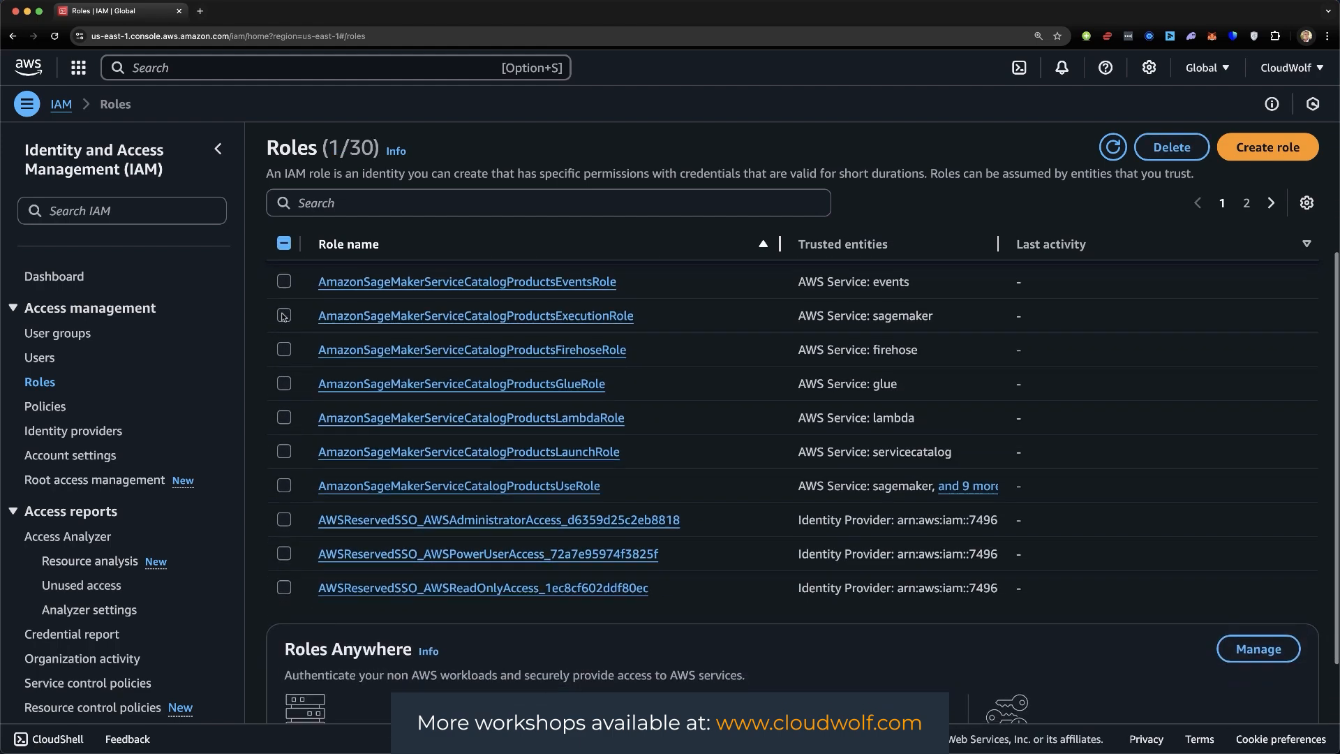
scroll(283, 316, up, 6)
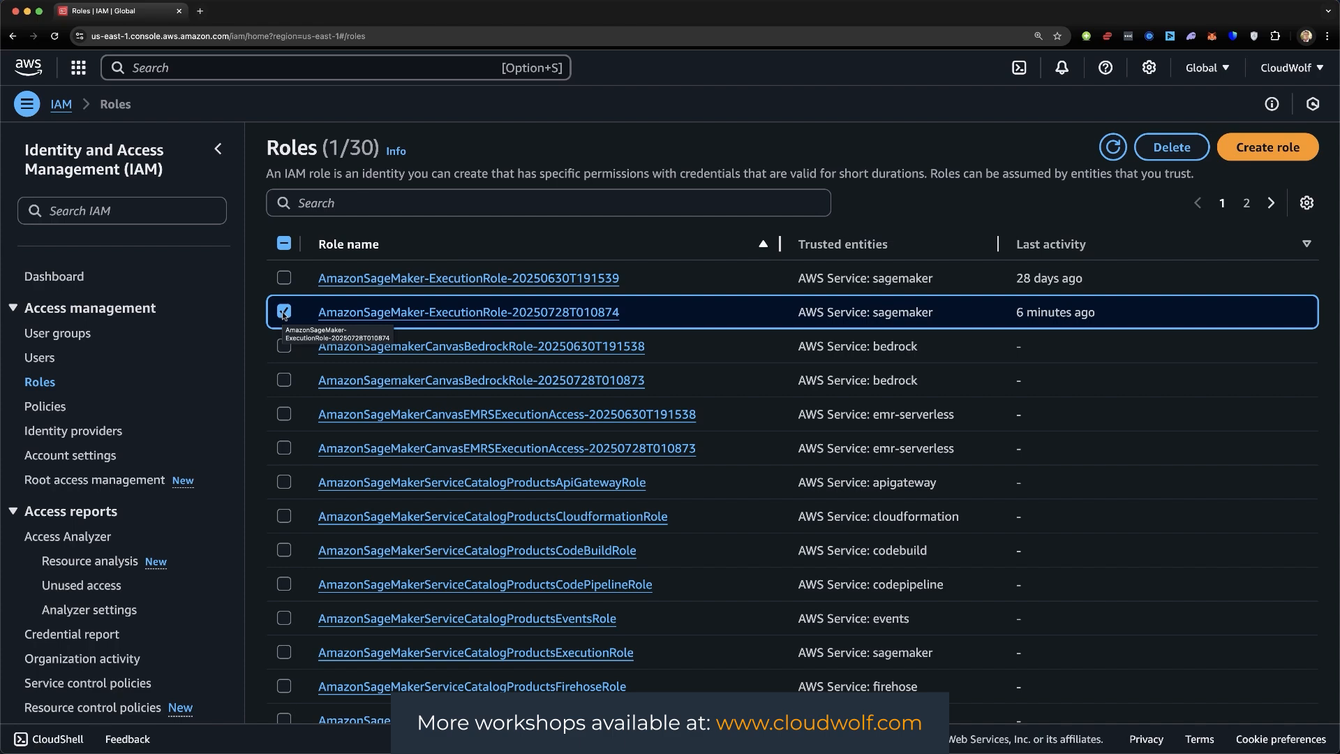
click(1172, 147)
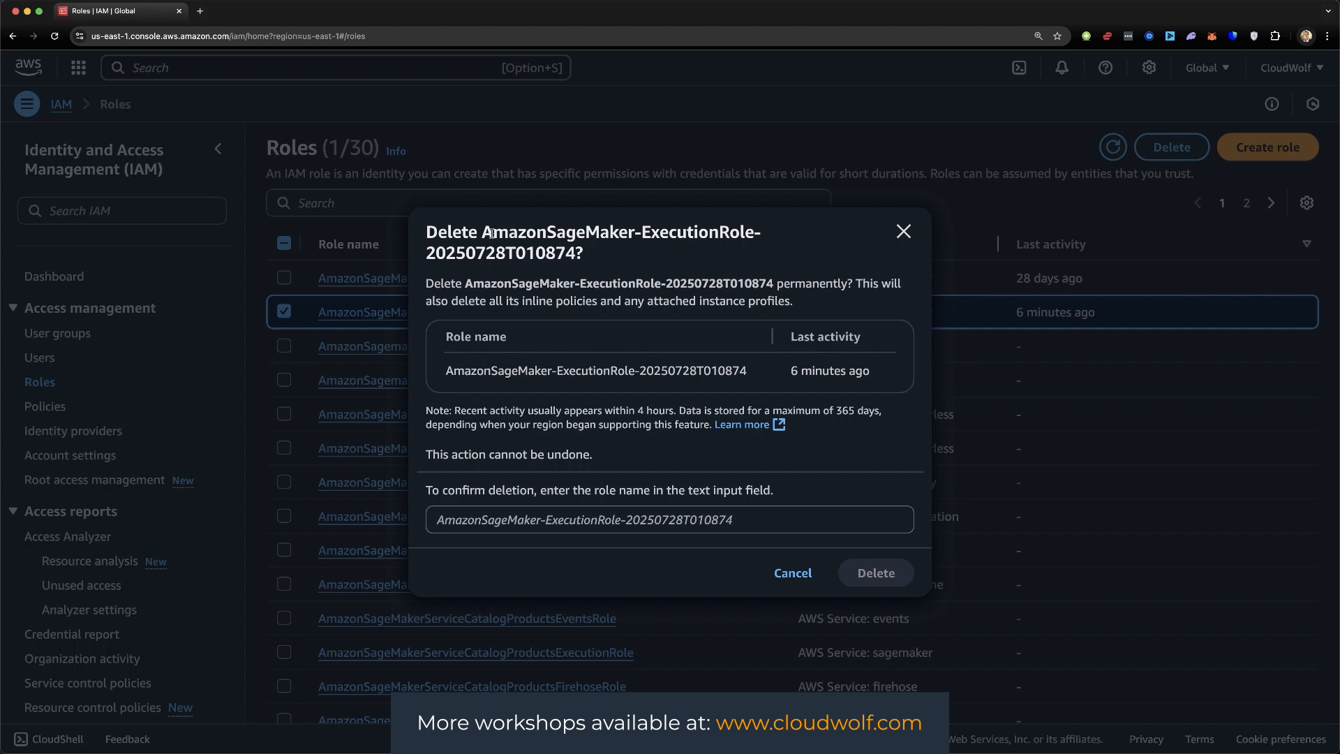
drag(484, 232, 574, 253)
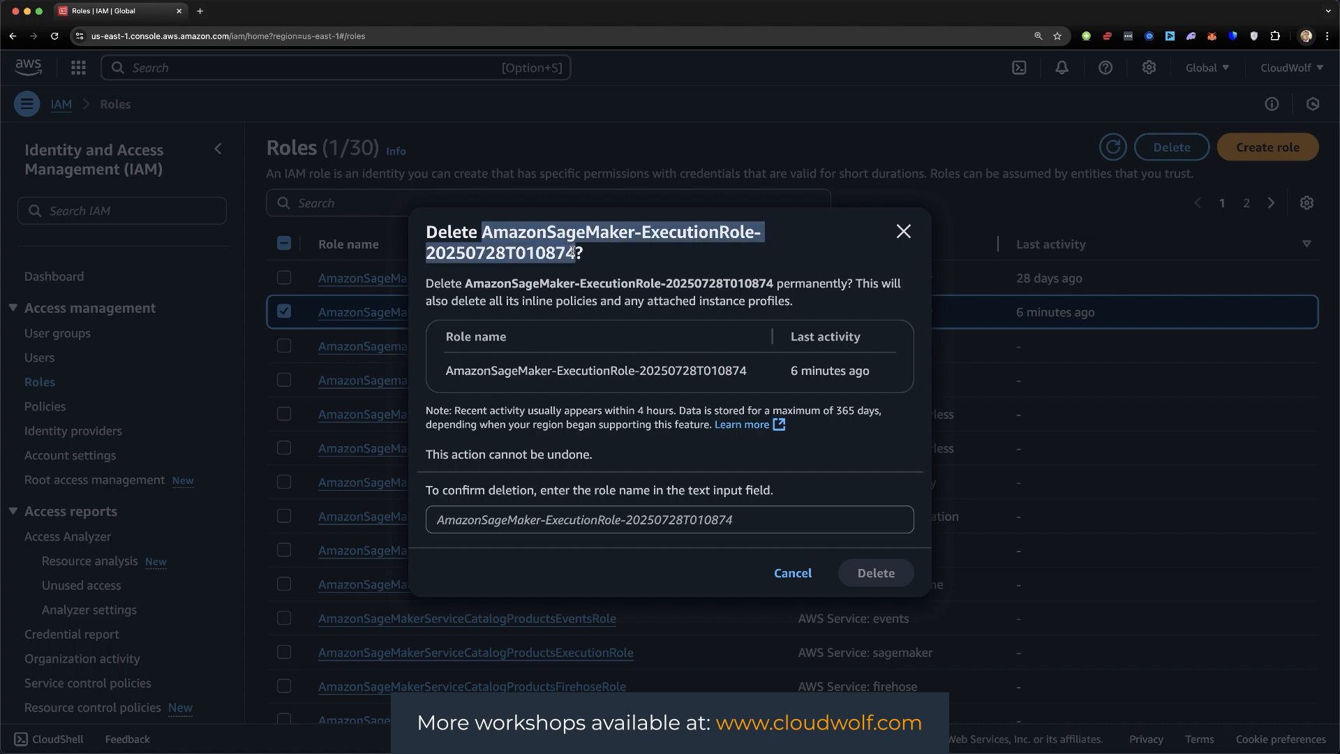
click(520, 512)
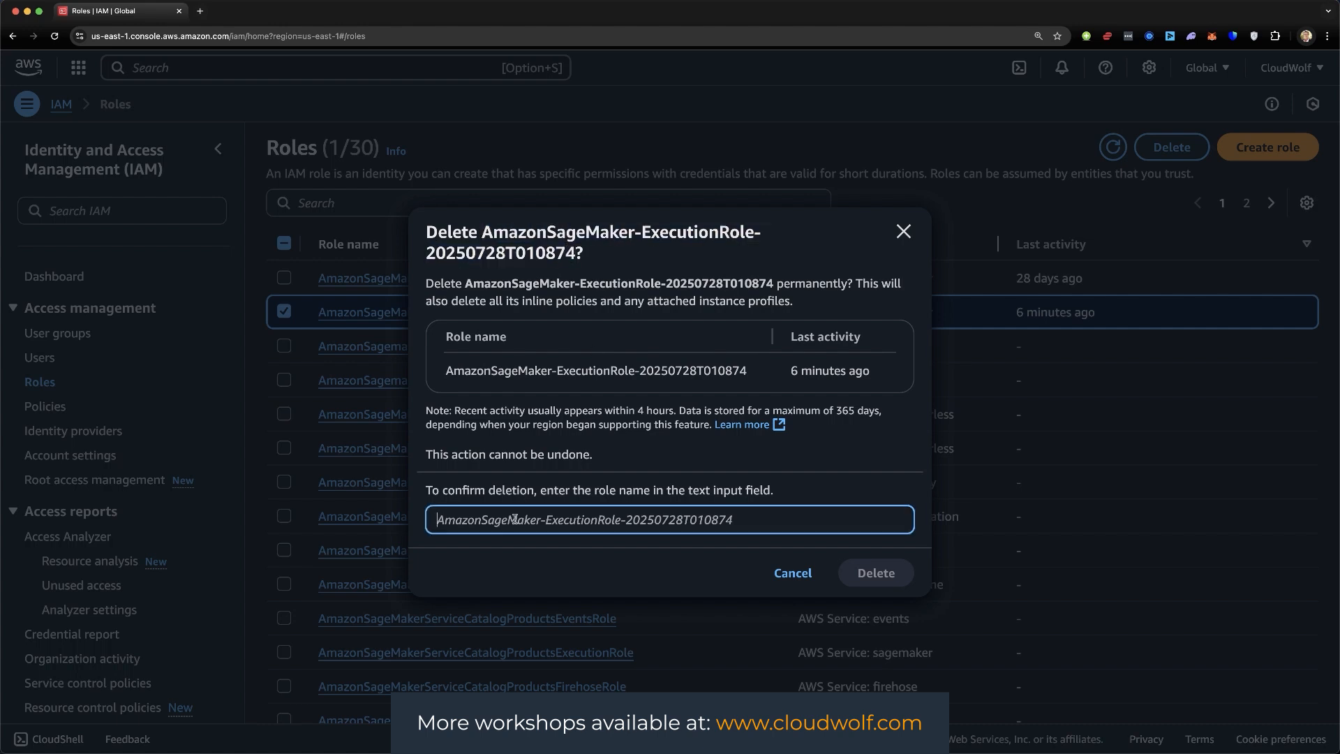
text(AmazonSageMaker-ExecutionRole-20250728T010874)
click(882, 573)
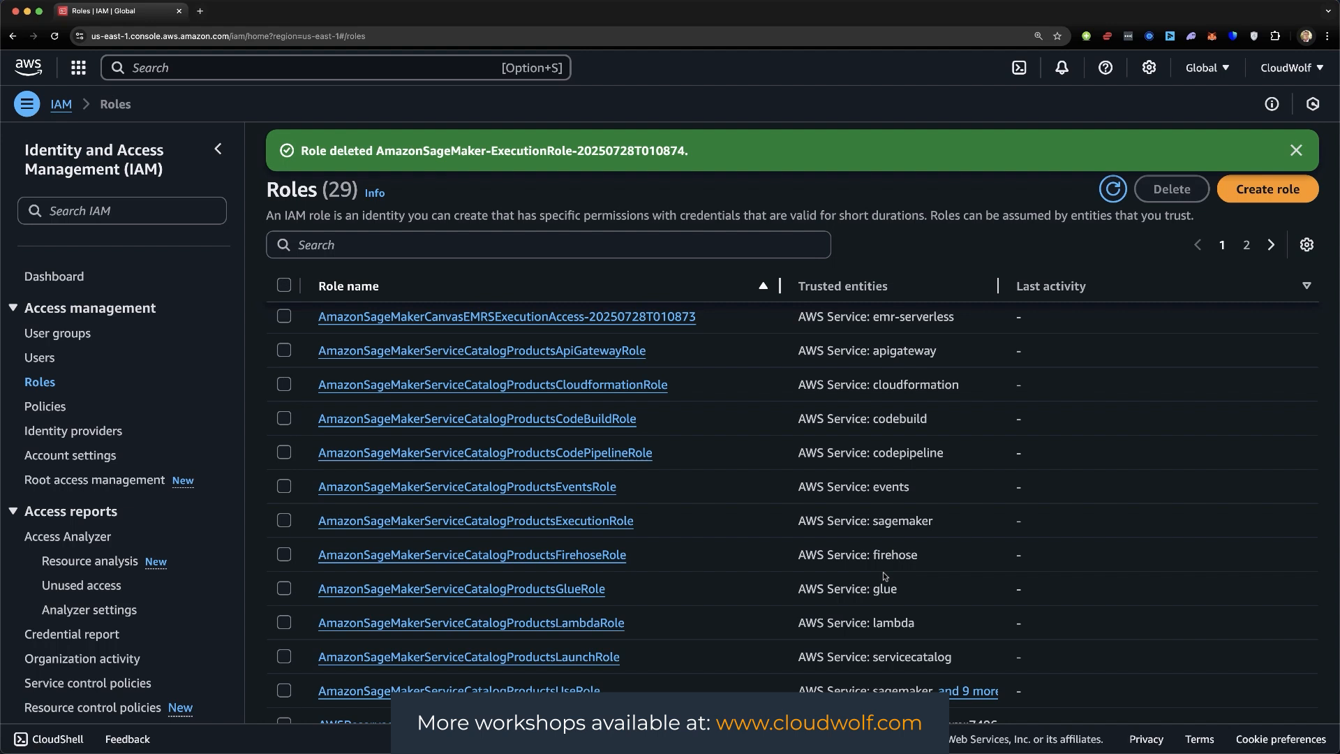
click(28, 69)
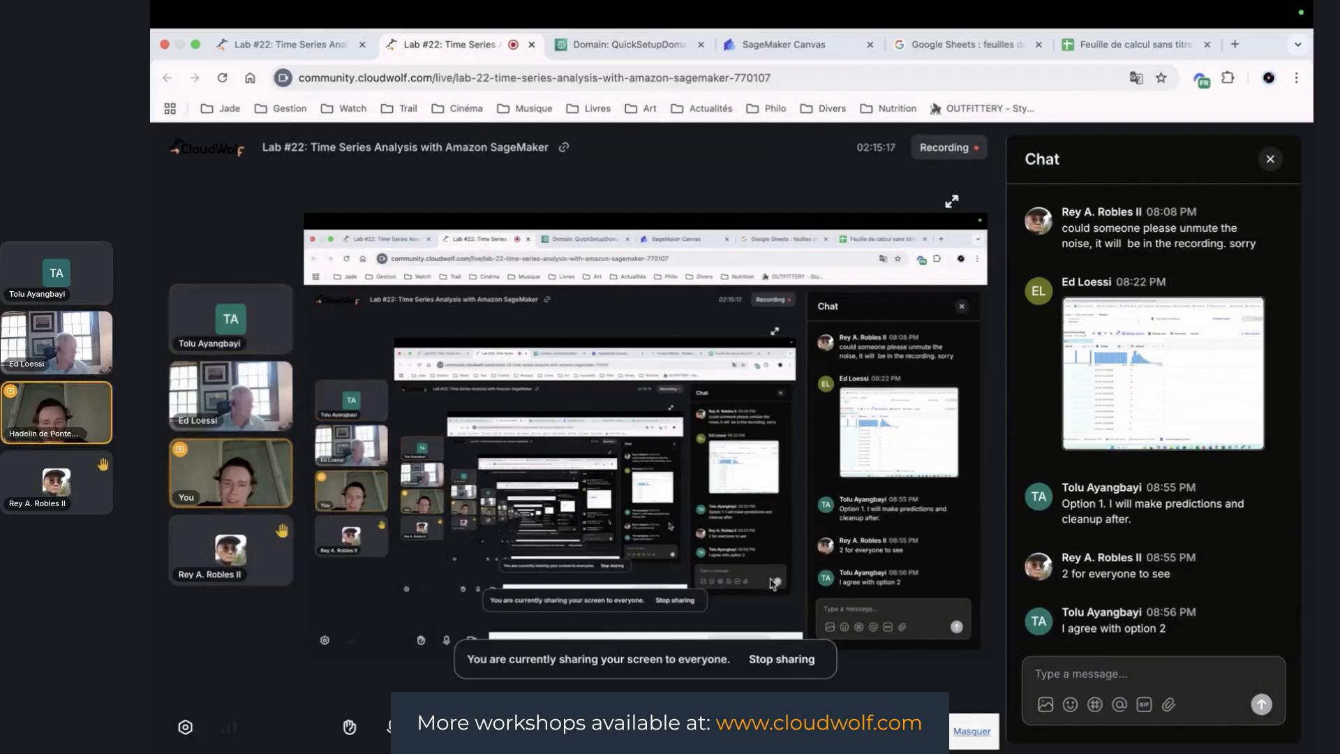
Step: Switch to the CloudWolf live session and stop sharing the screen with the participants
click(764, 661)
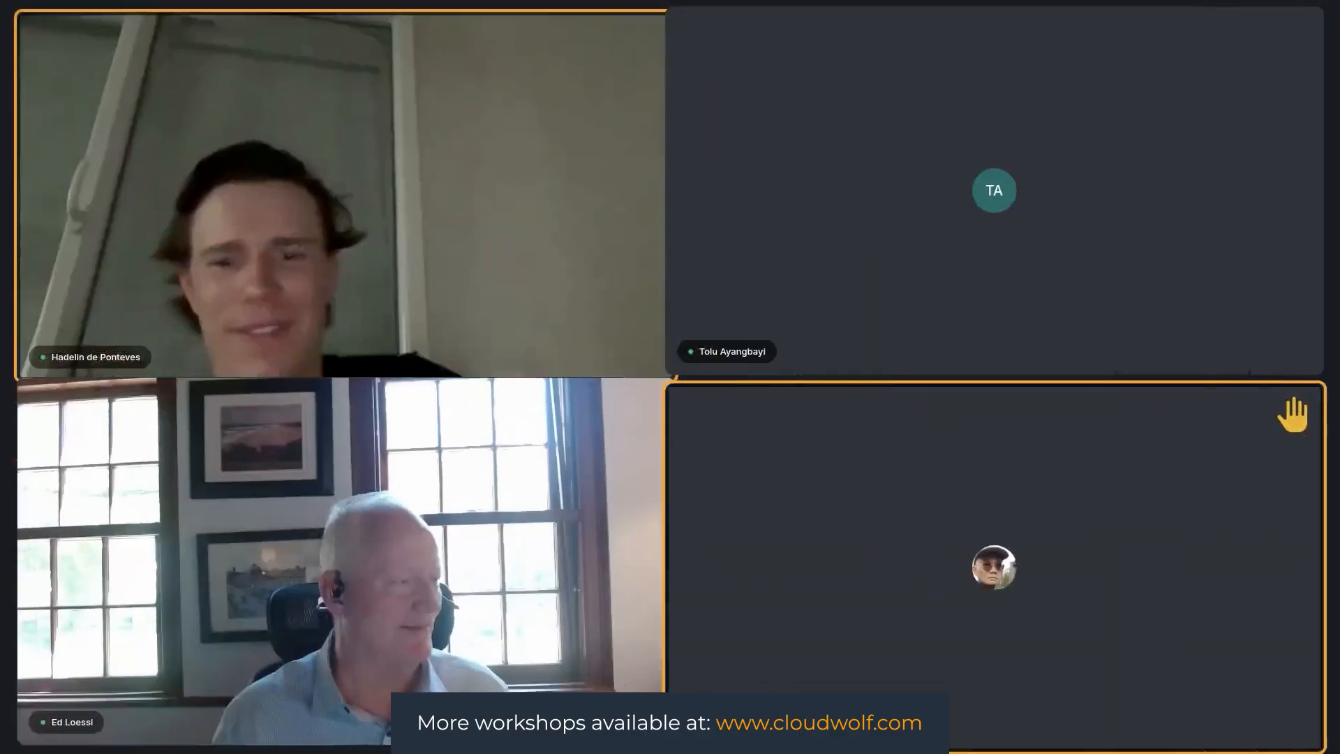